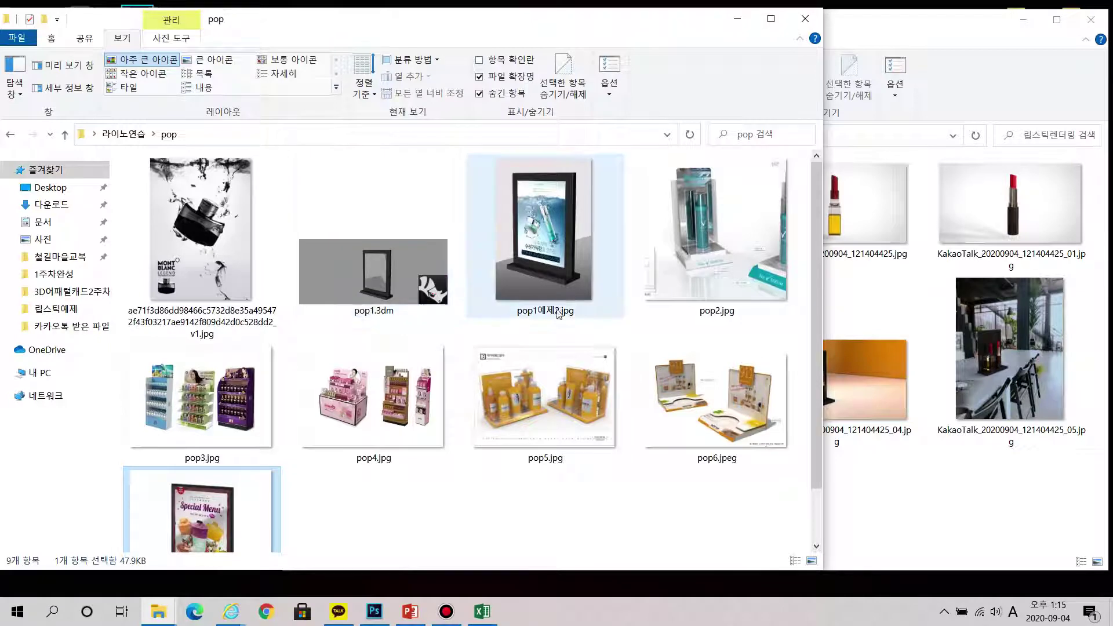
Step: Review the display-stand reference images pop2.jpg through pop7.jpg in the photo viewer, then close it
{"action": "left_click", "coordinate": [718, 245]}
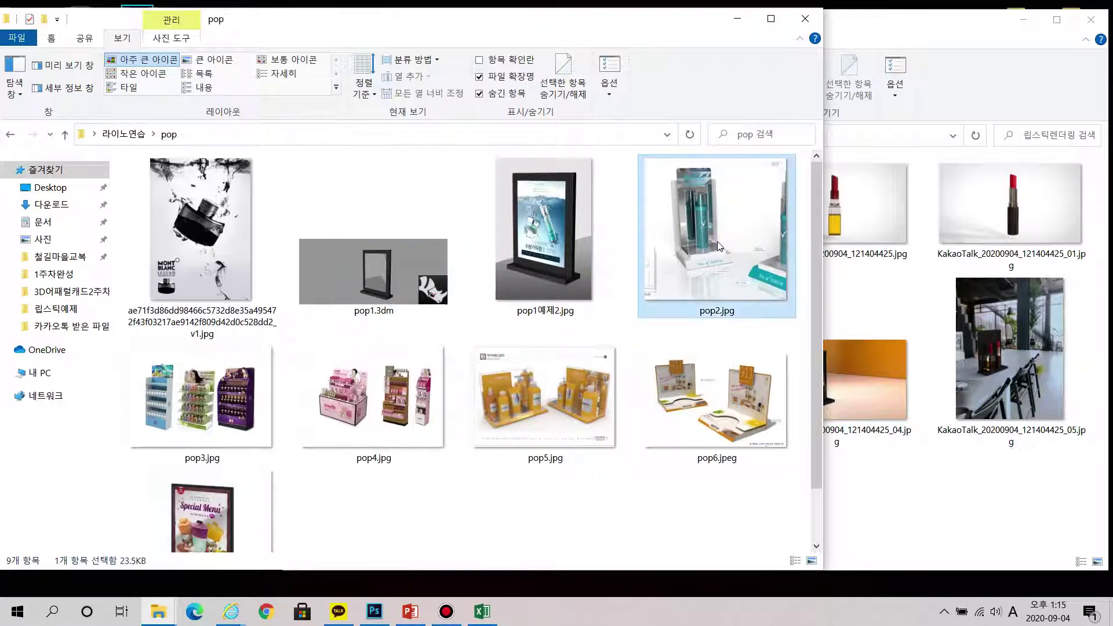
{"action": "double_click", "coordinate": [717, 245]}
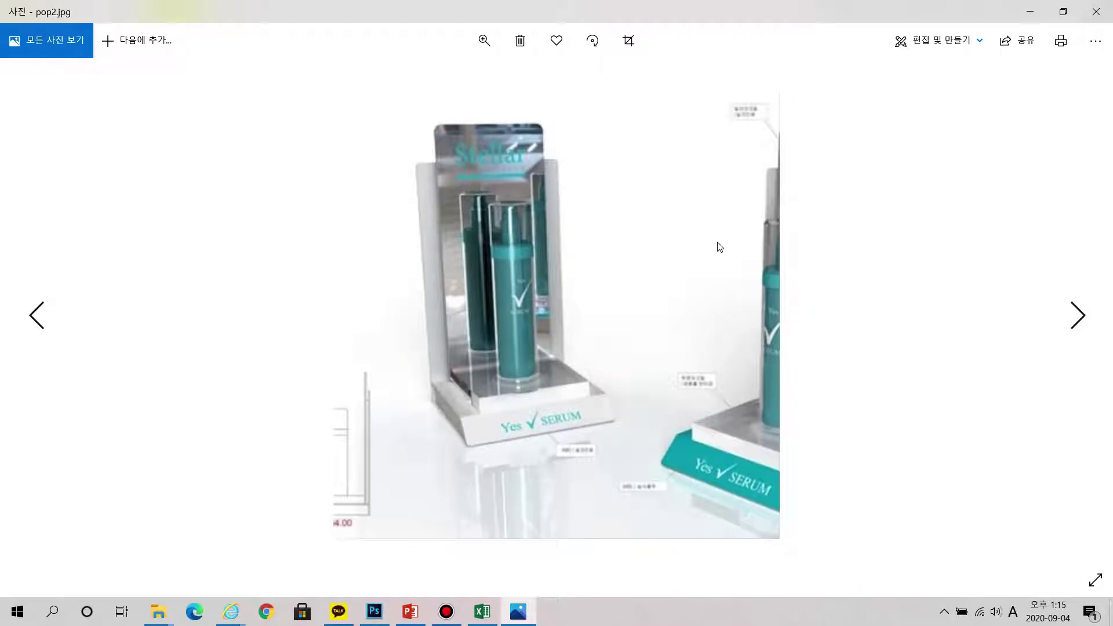
{"action": "left_click", "coordinate": [518, 308]}
{"action": "left_click", "coordinate": [469, 421]}
{"action": "key", "text": "Right"}
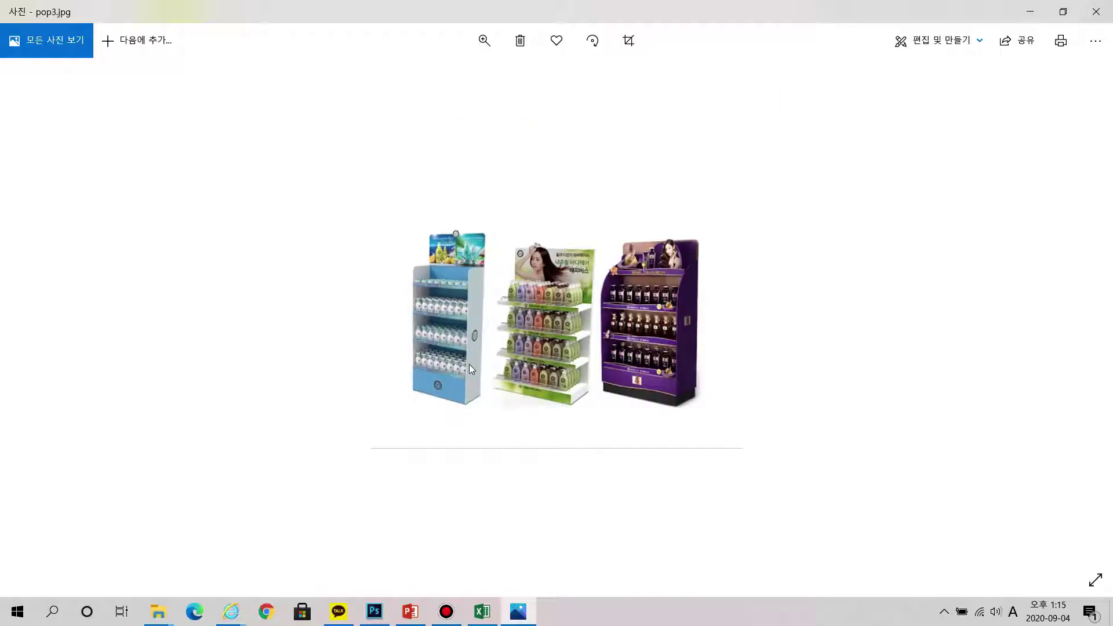
{"action": "left_click", "coordinate": [551, 350]}
{"action": "key", "text": "Right"}
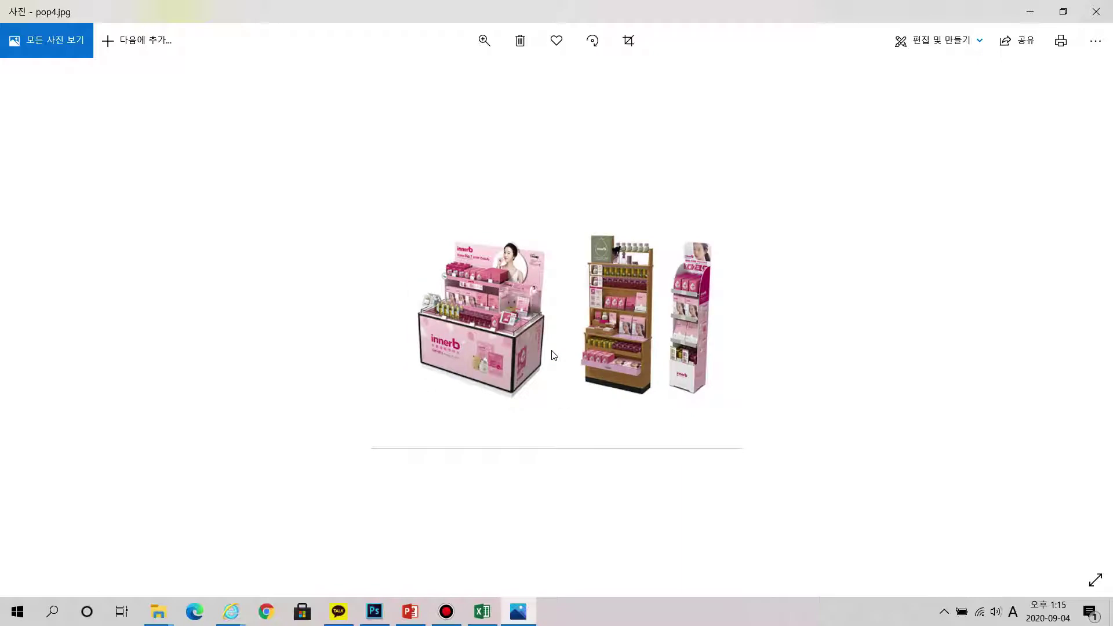
{"action": "key", "text": "Right"}
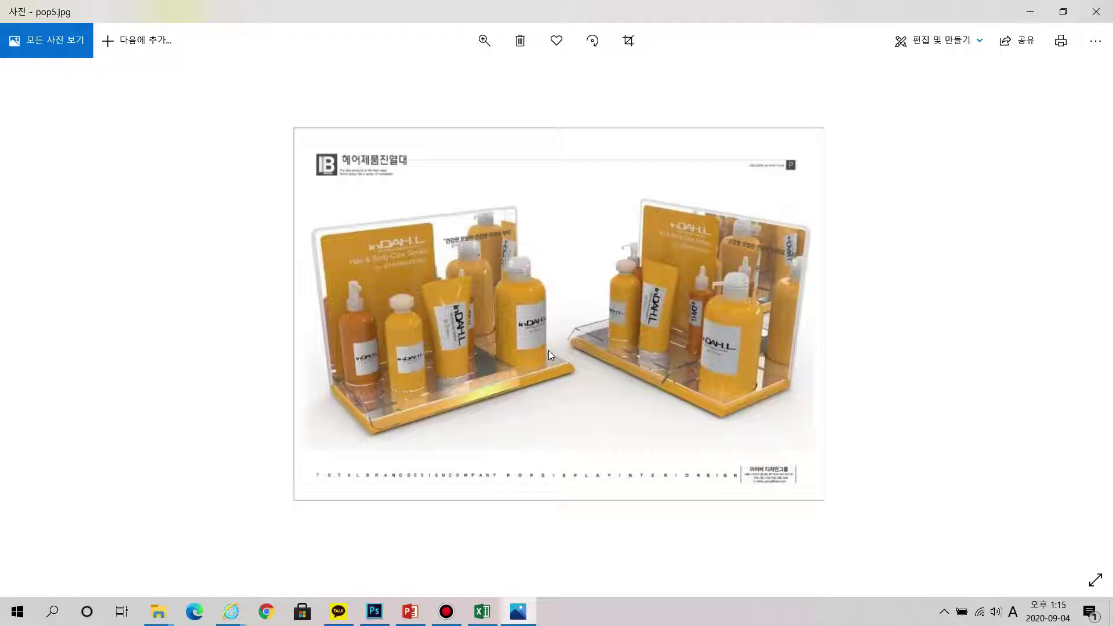
{"action": "key", "text": "Right"}
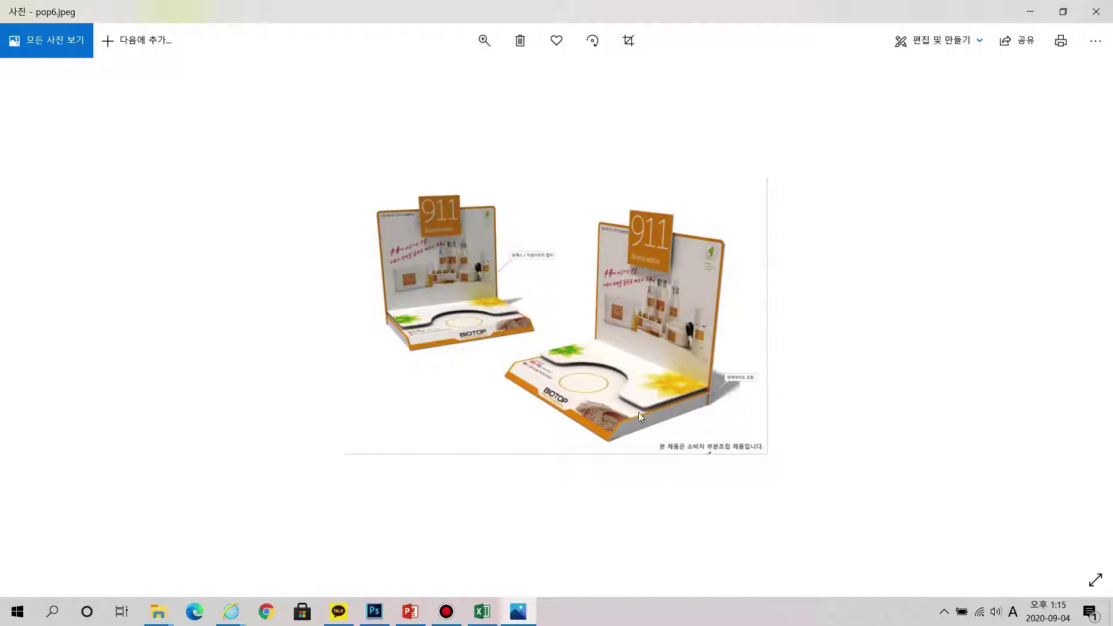
{"action": "key", "text": "Right"}
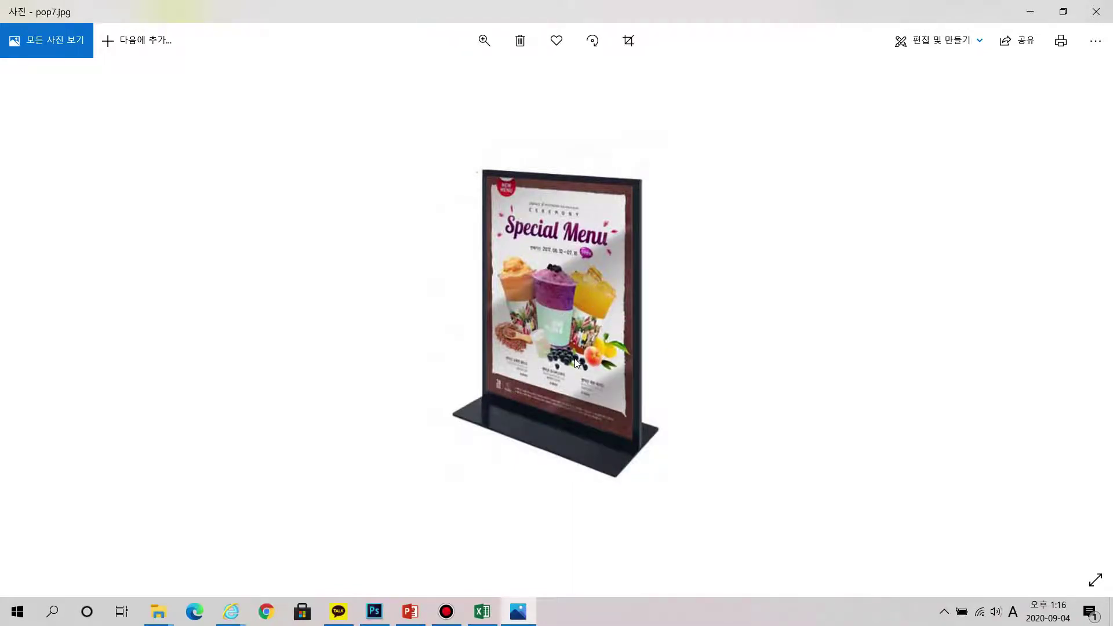
{"action": "left_click", "coordinate": [1095, 12]}
Step: Examine the framed poster stand in pop1예제2.jpg, including its frame, poster and base, and close the image
{"action": "left_click", "coordinate": [562, 199]}
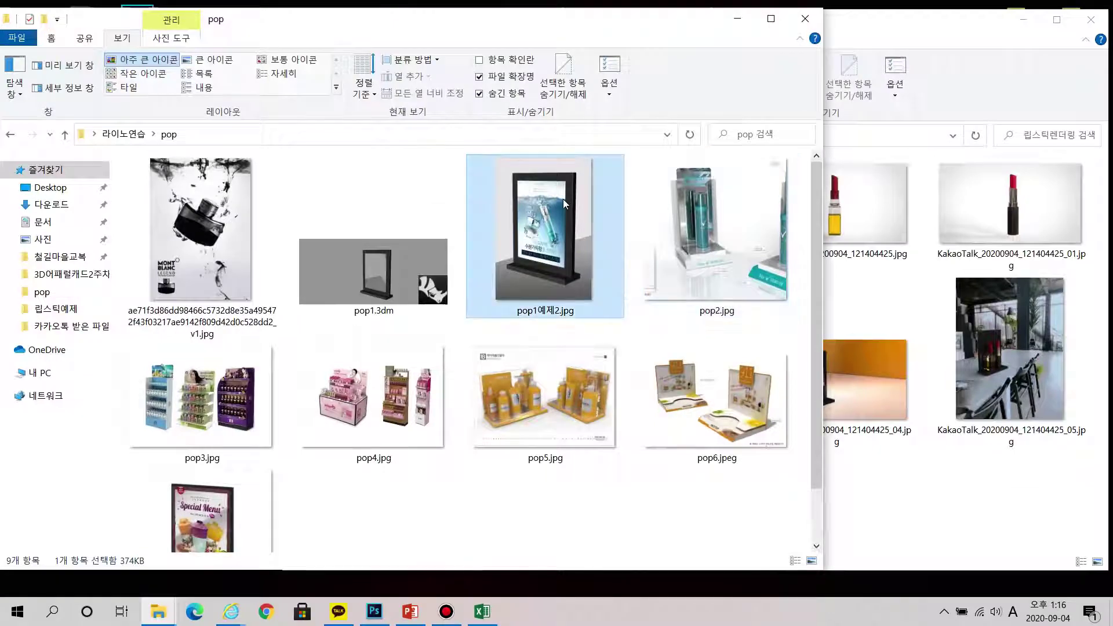
{"action": "double_click", "coordinate": [562, 200]}
{"action": "left_click", "coordinate": [556, 393]}
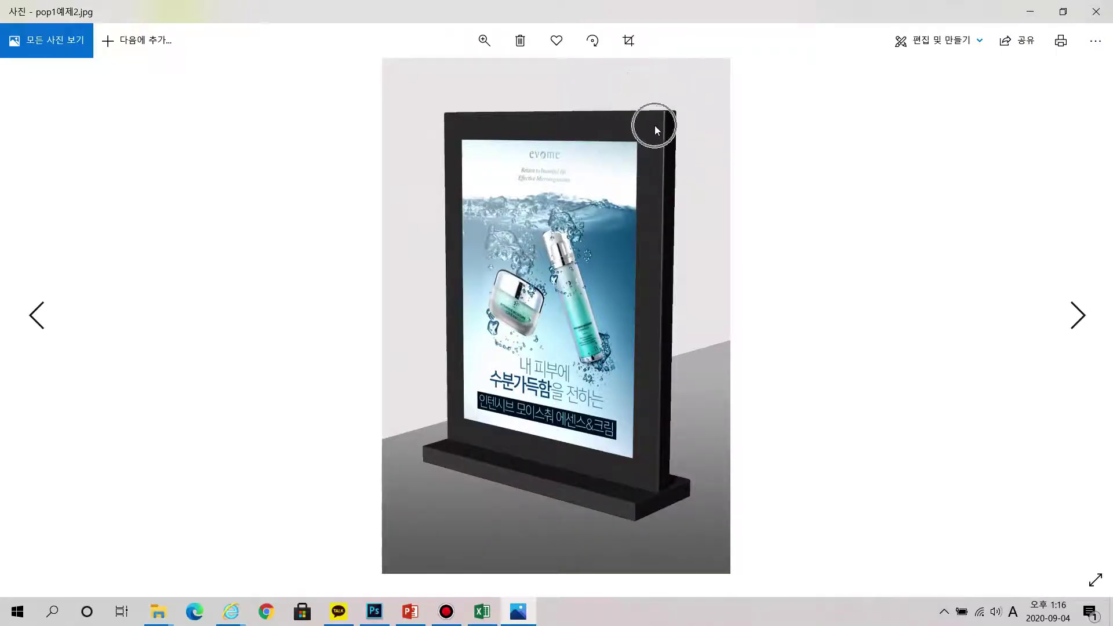
{"action": "left_click", "coordinate": [569, 260]}
{"action": "left_click", "coordinate": [1096, 11]}
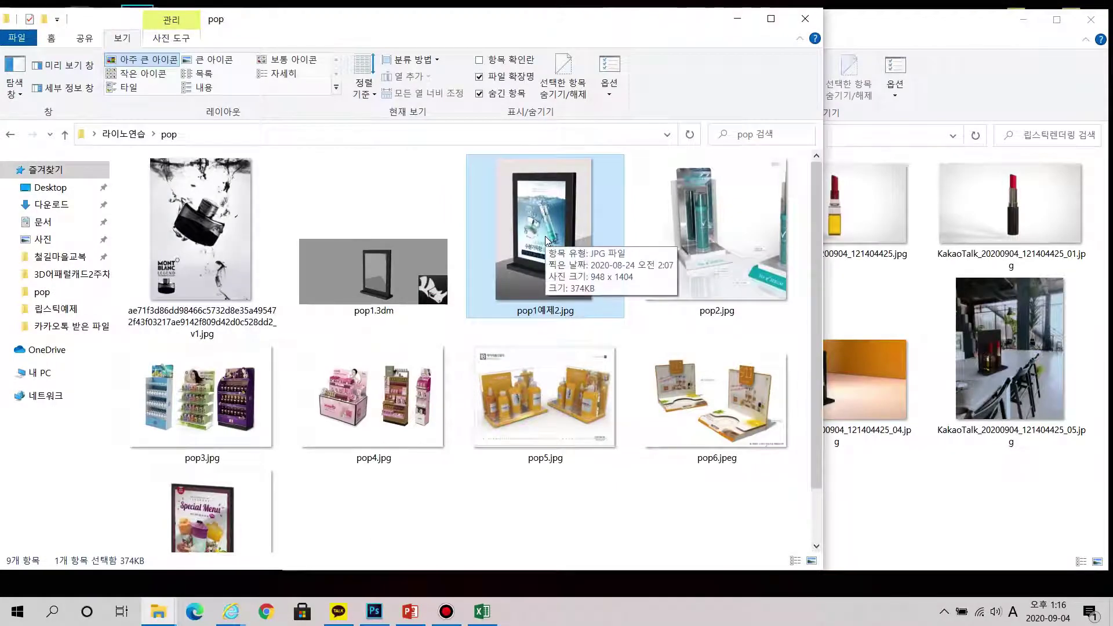
Step: View the two Rhino modelling screenshots of the lipstick stand in the 립스틱렌더링 folder and close the viewer
{"action": "left_click", "coordinate": [930, 248]}
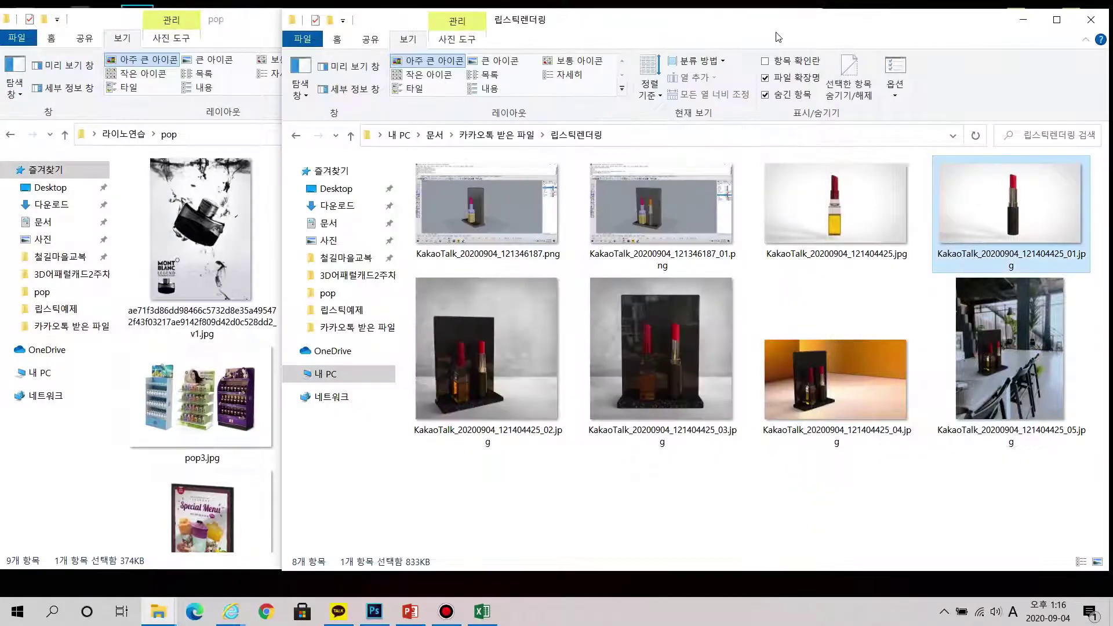
{"action": "double_click", "coordinate": [492, 207]}
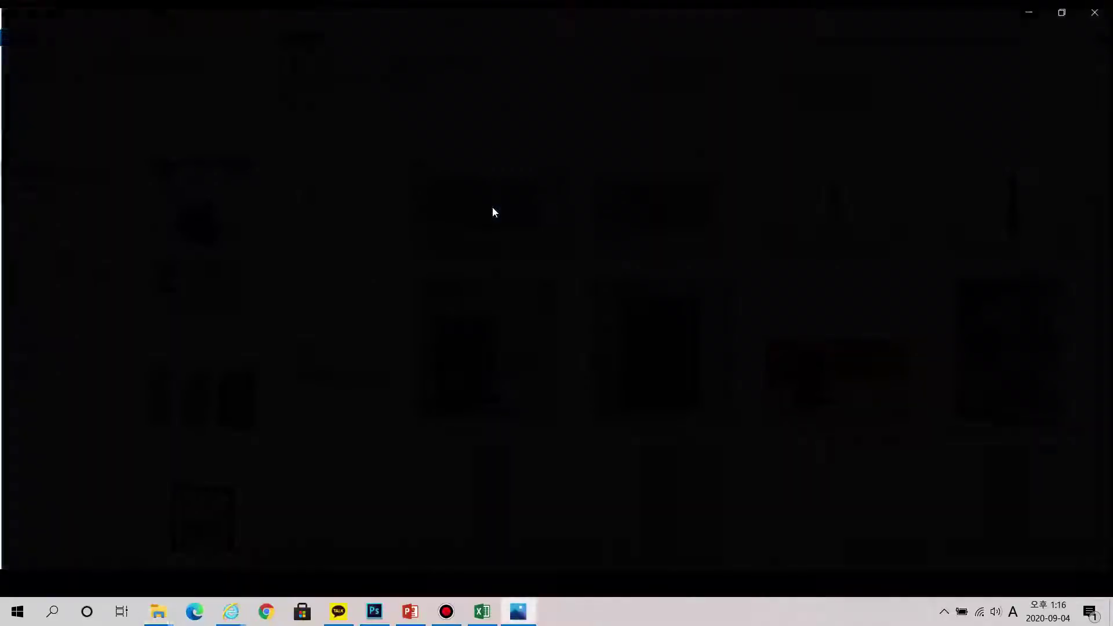
{"action": "key", "text": "ctrl"}
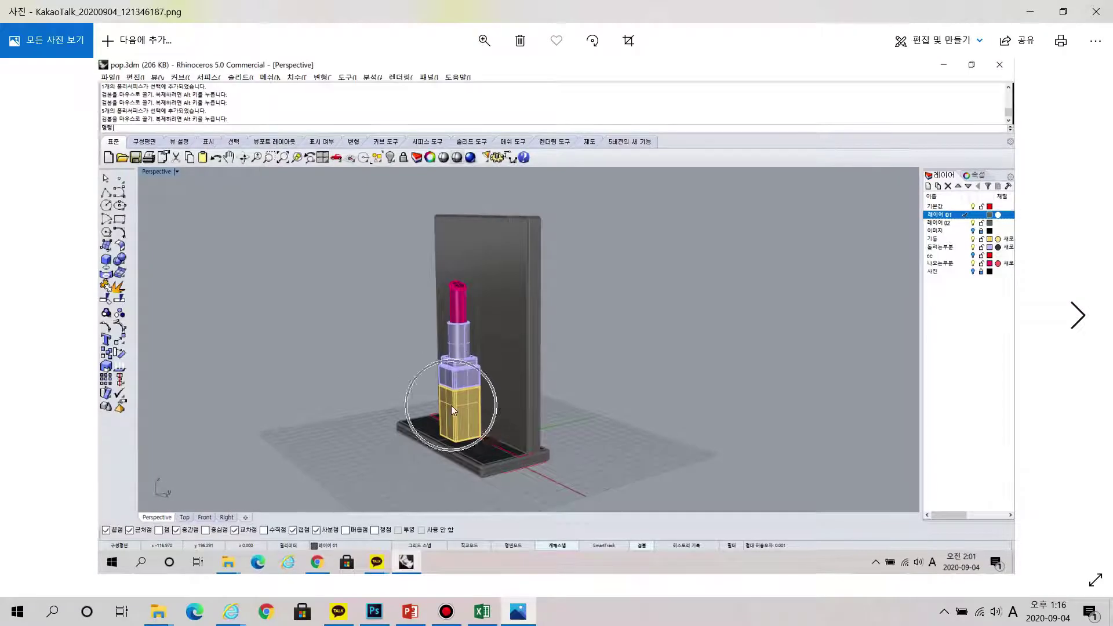
{"action": "key", "text": "ctrl"}
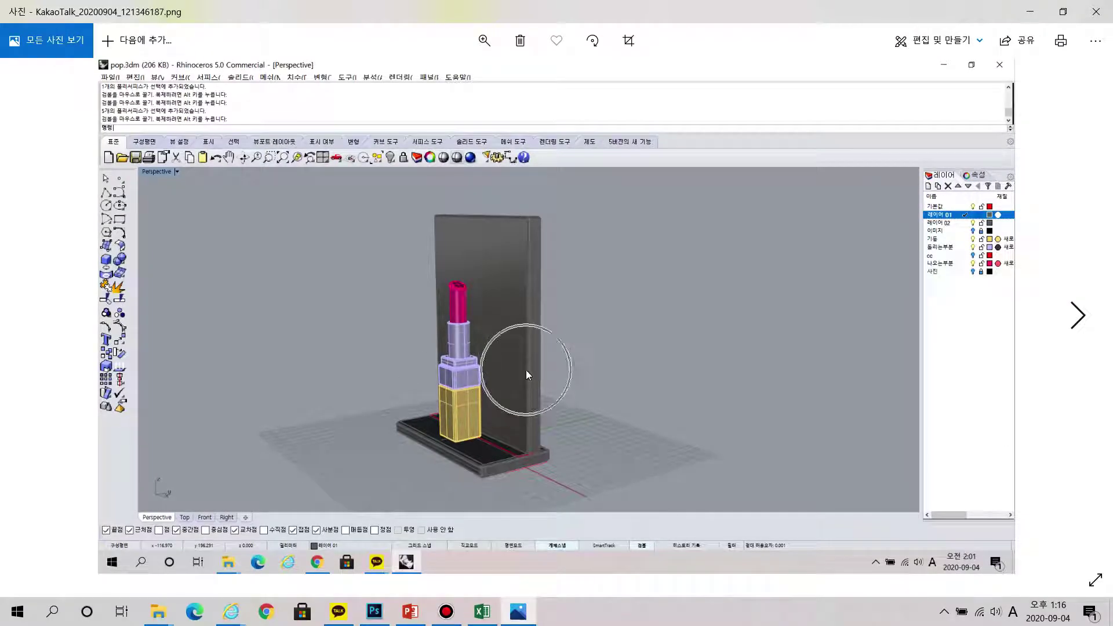
{"action": "left_click", "coordinate": [1086, 320]}
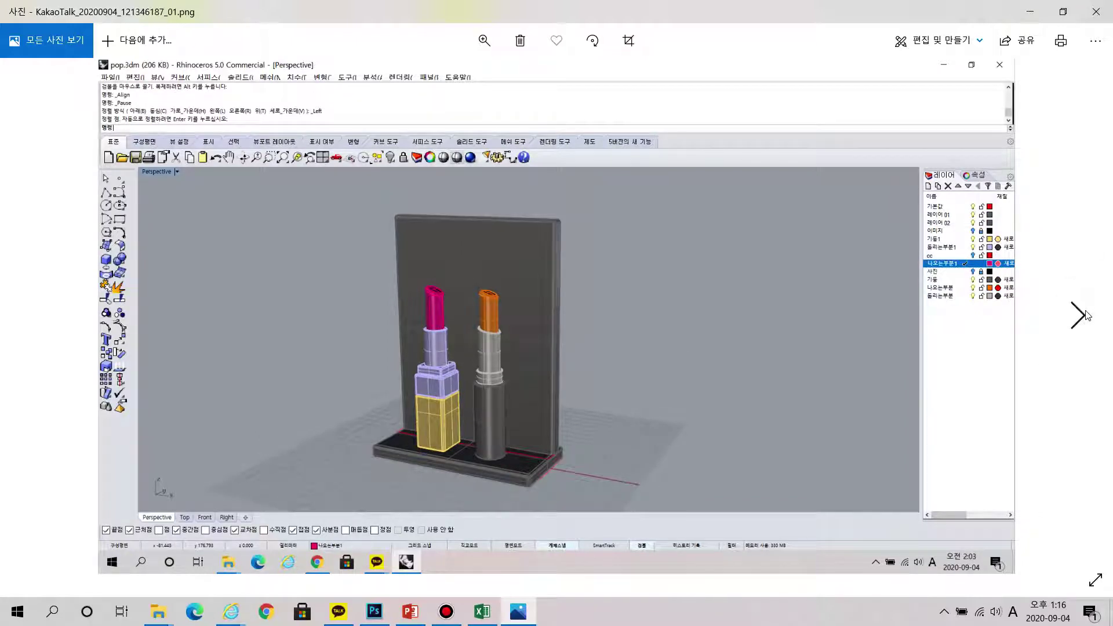
{"action": "left_click", "coordinate": [1096, 11]}
Step: Review the lipstick renderings from KakaoTalk_20200904_121404425.jpg through _05.jpg, then close the viewer and the 립스틱렌더링 folder
{"action": "left_click", "coordinate": [867, 226]}
{"action": "double_click", "coordinate": [867, 226]}
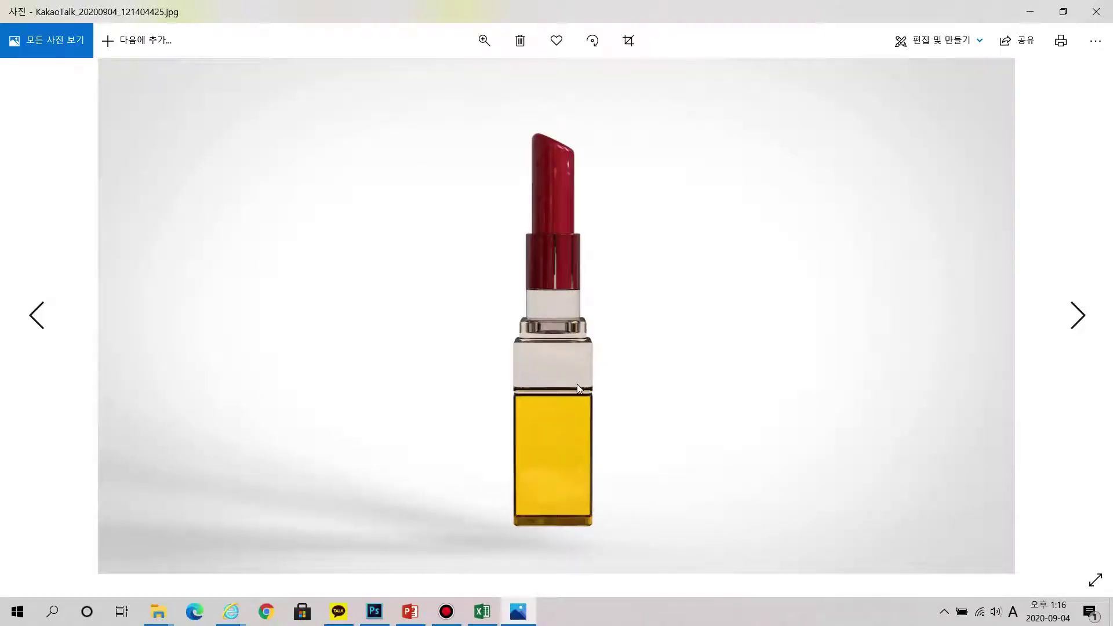
{"action": "left_click", "coordinate": [1077, 315]}
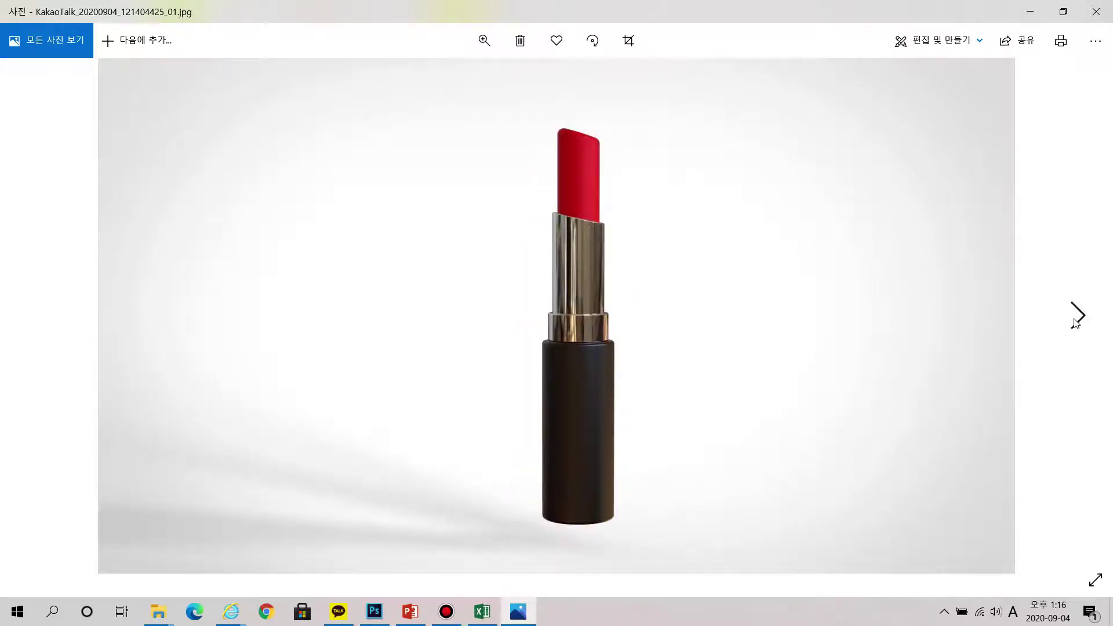
{"action": "left_click", "coordinate": [1074, 319]}
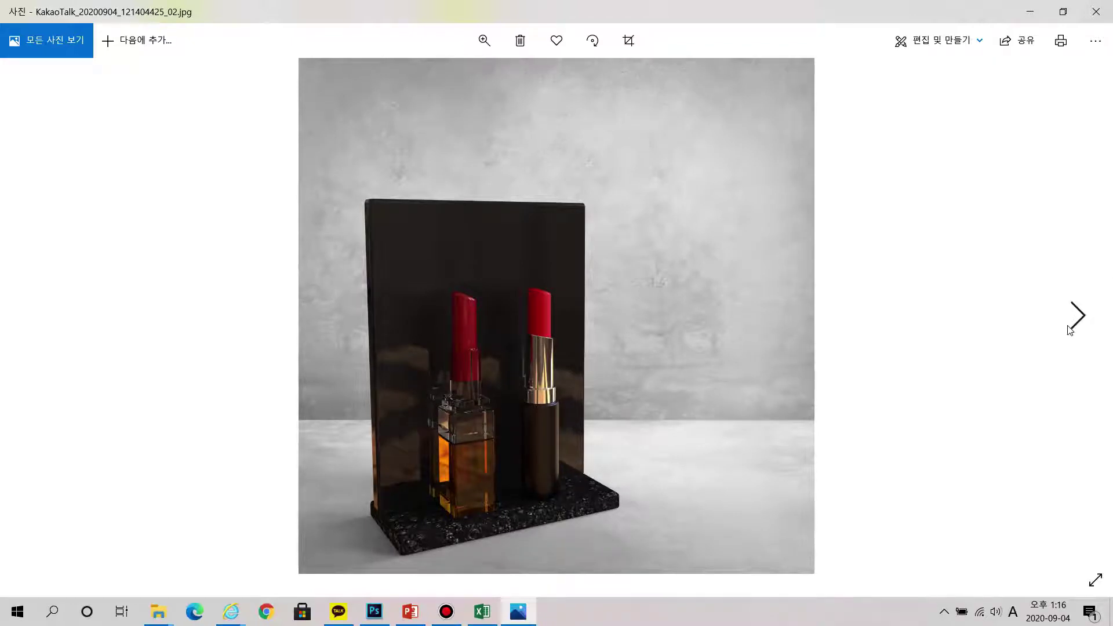
{"action": "left_click", "coordinate": [1078, 316]}
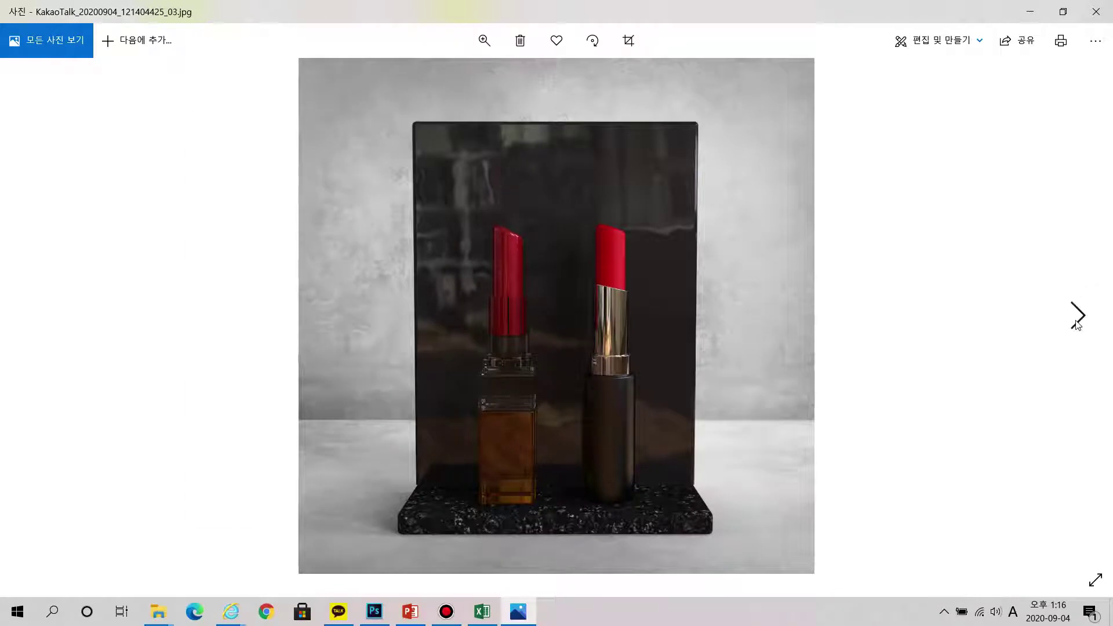
{"action": "left_click", "coordinate": [1076, 316]}
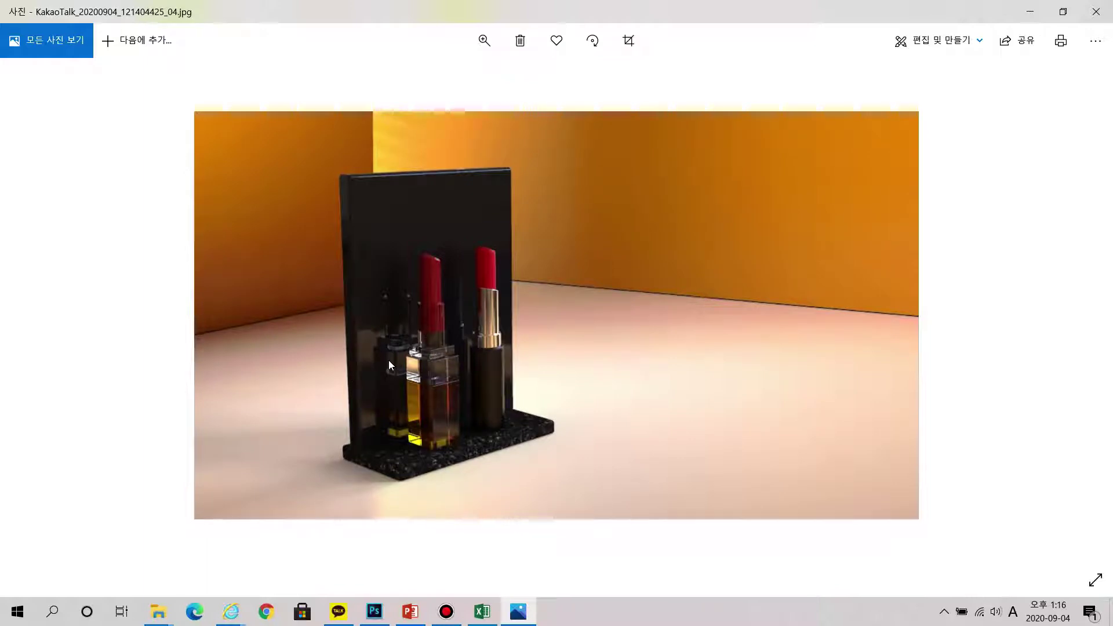
{"action": "left_click", "coordinate": [1079, 324]}
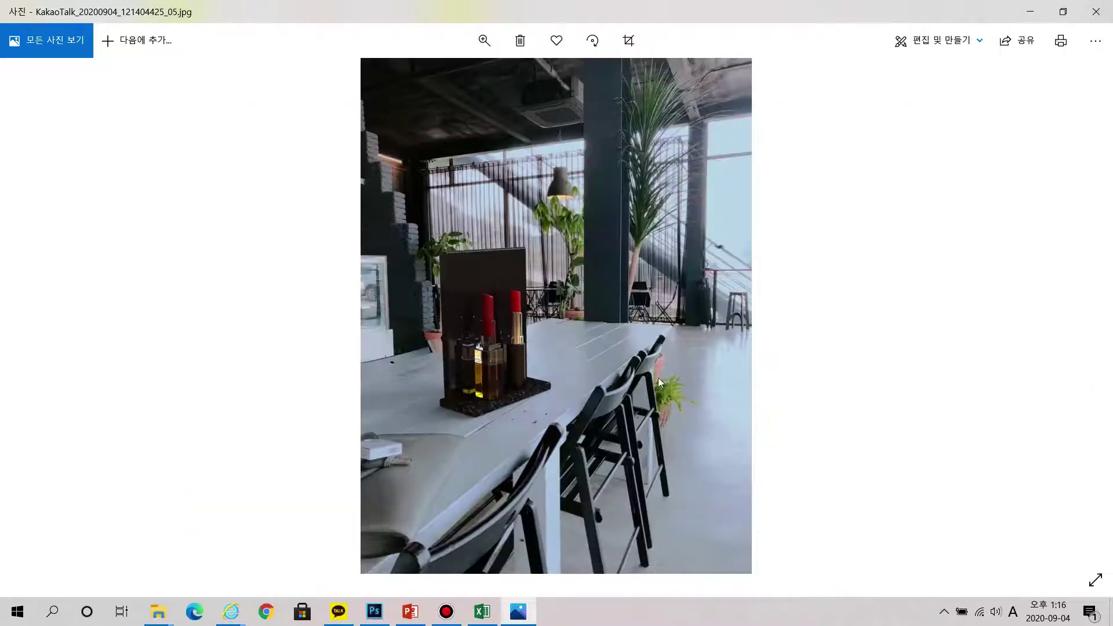
{"action": "left_click", "coordinate": [653, 328]}
{"action": "left_click", "coordinate": [466, 270]}
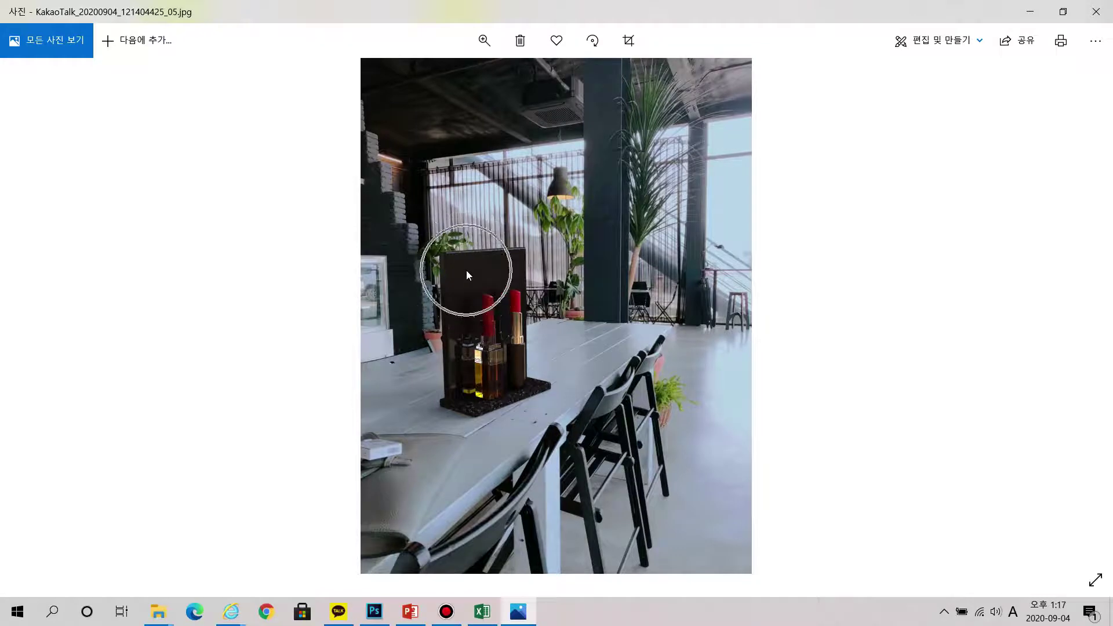
{"action": "left_click", "coordinate": [1102, 9]}
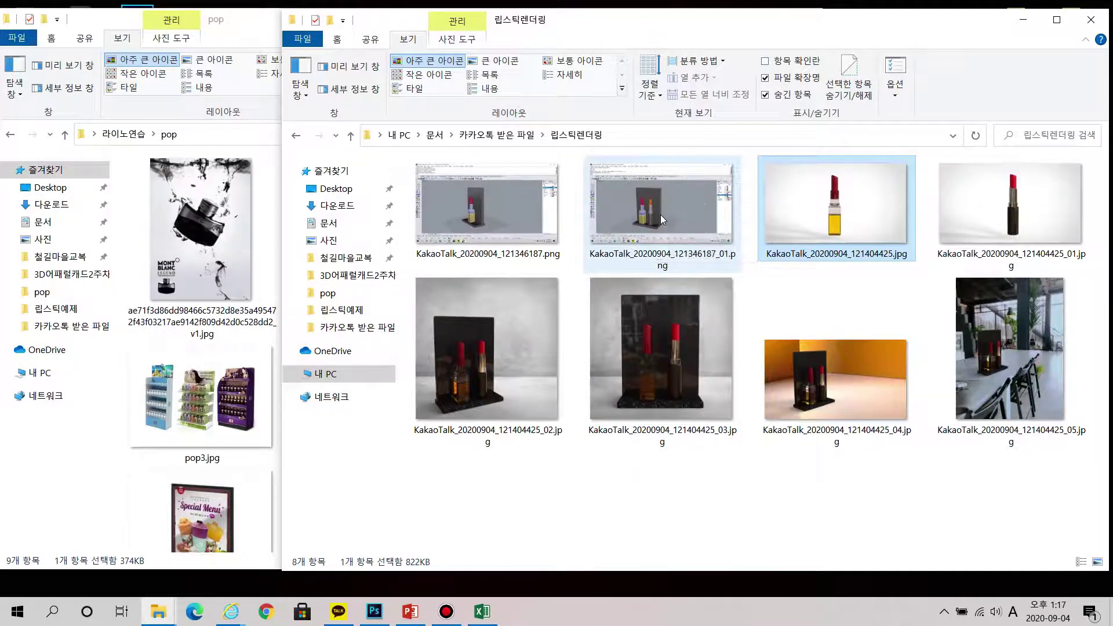
{"action": "left_click", "coordinate": [1090, 19]}
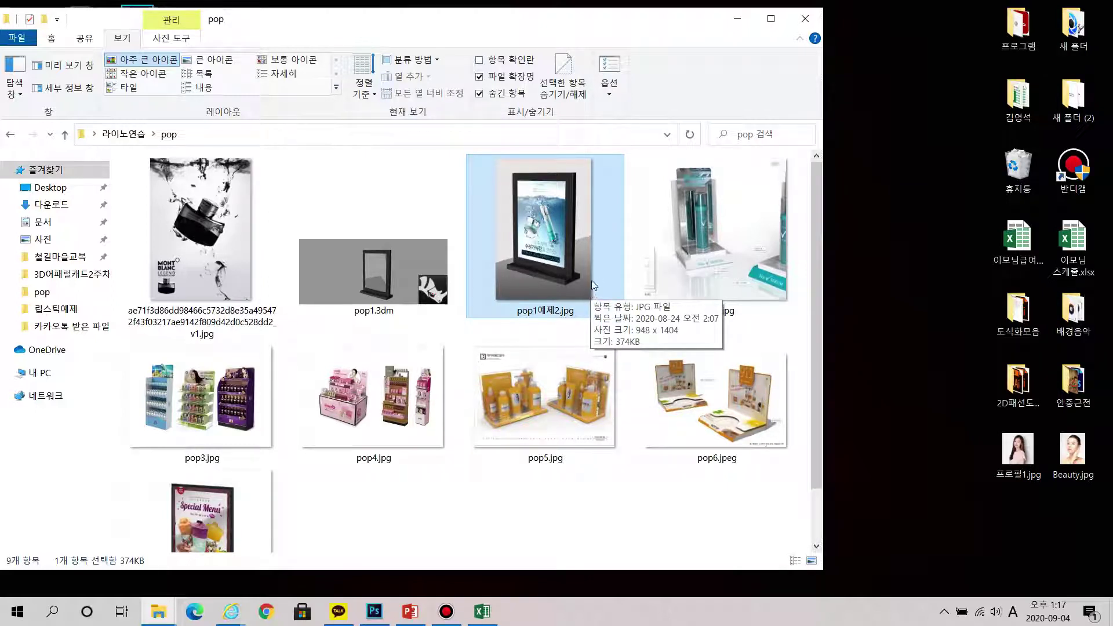
Step: Compare the pop1예제2.jpg stand with the Mont Blanc poster image in the pop folder
{"action": "left_click", "coordinate": [558, 254]}
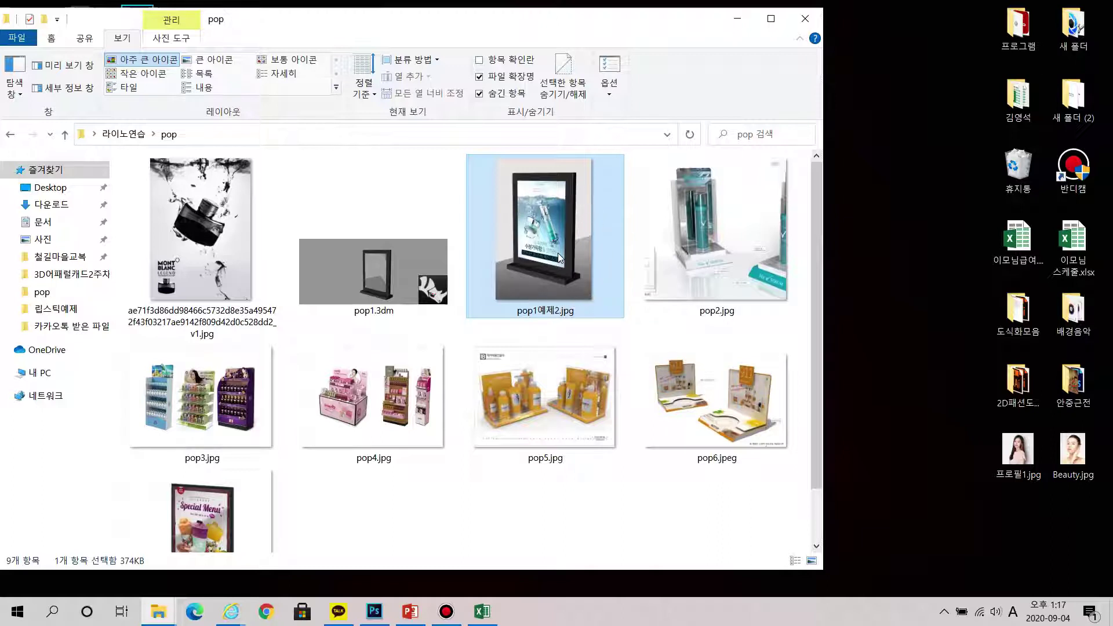
{"action": "left_click", "coordinate": [207, 244]}
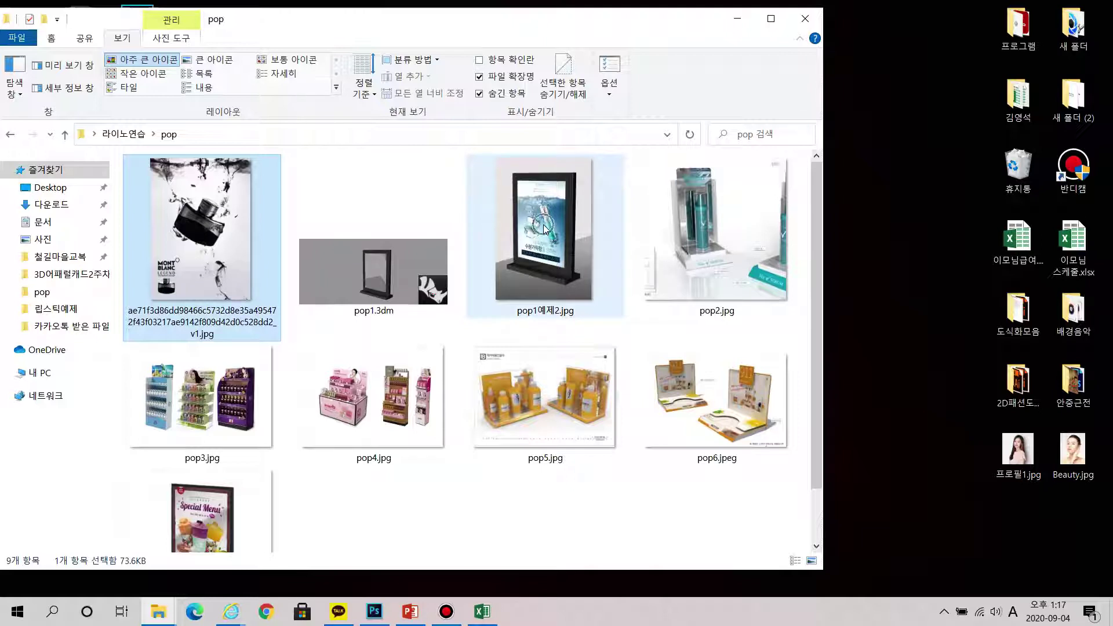
{"action": "mouse_move", "coordinate": [545, 229]}
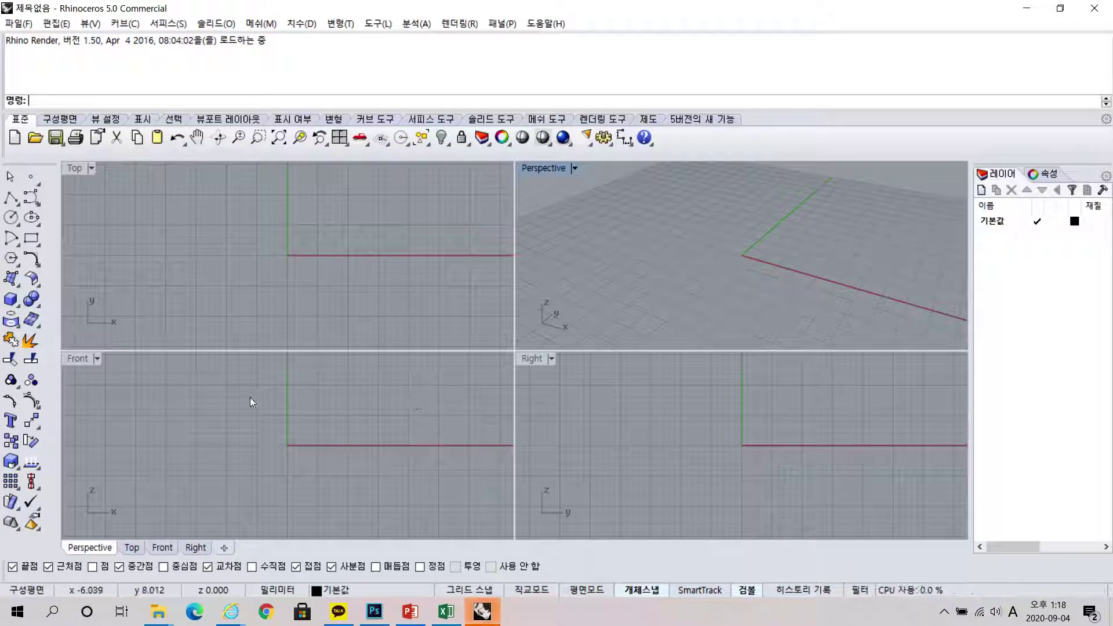
Step: In Rhinoceros, draw a center-based rectangle of 50 × 20 mm around origin 0 in the Top view with grid snap on, and restore four viewports
{"action": "double_click", "coordinate": [78, 168]}
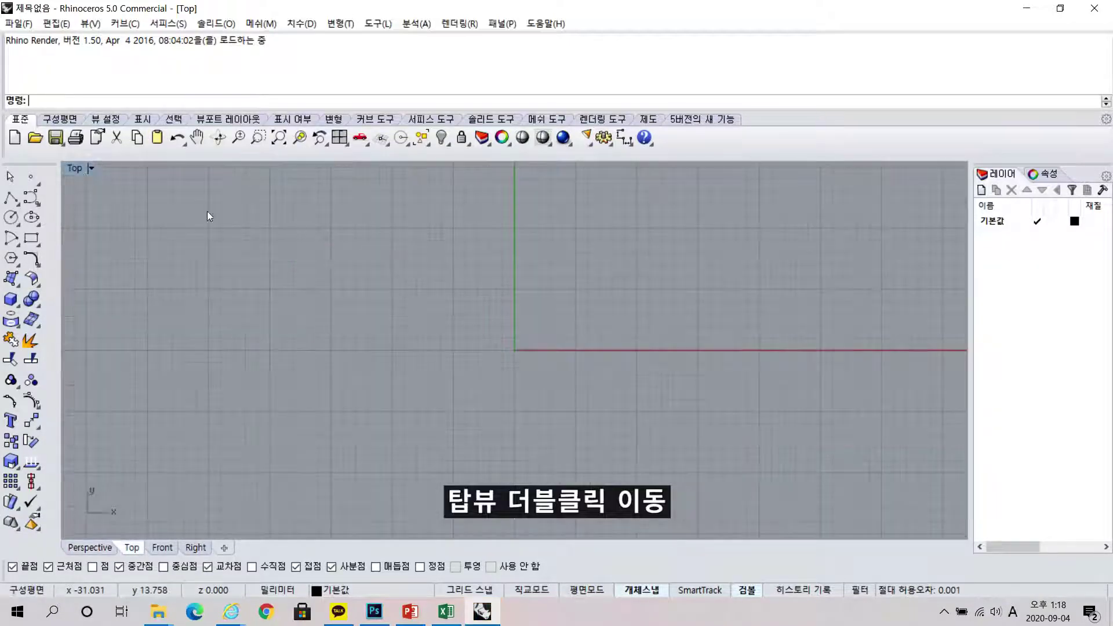
{"action": "left_click", "coordinate": [39, 245]}
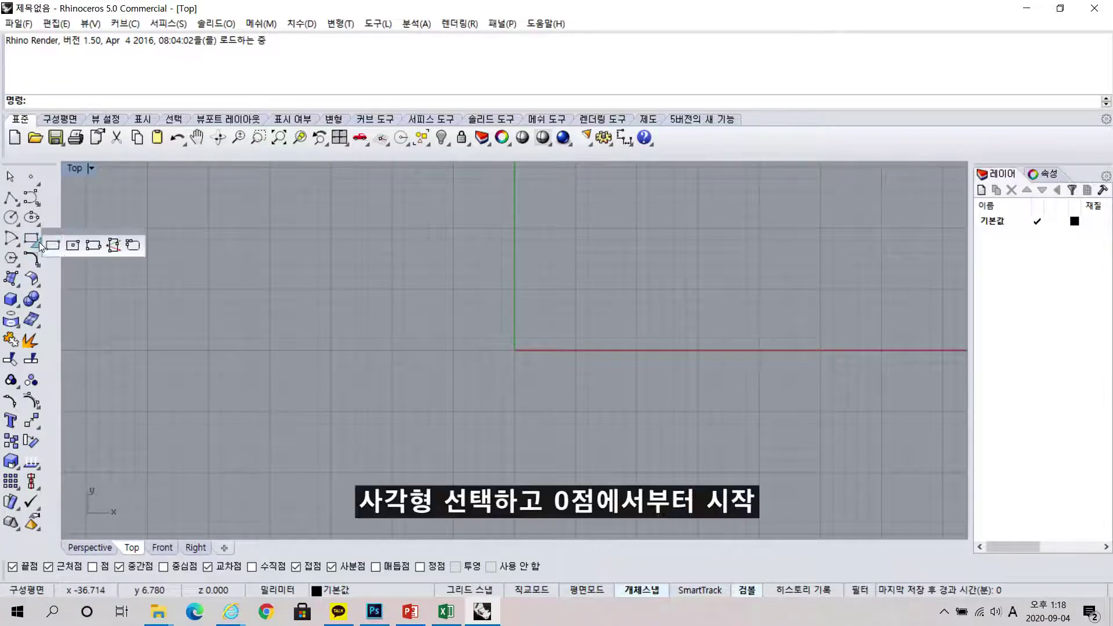
{"action": "left_click", "coordinate": [73, 246]}
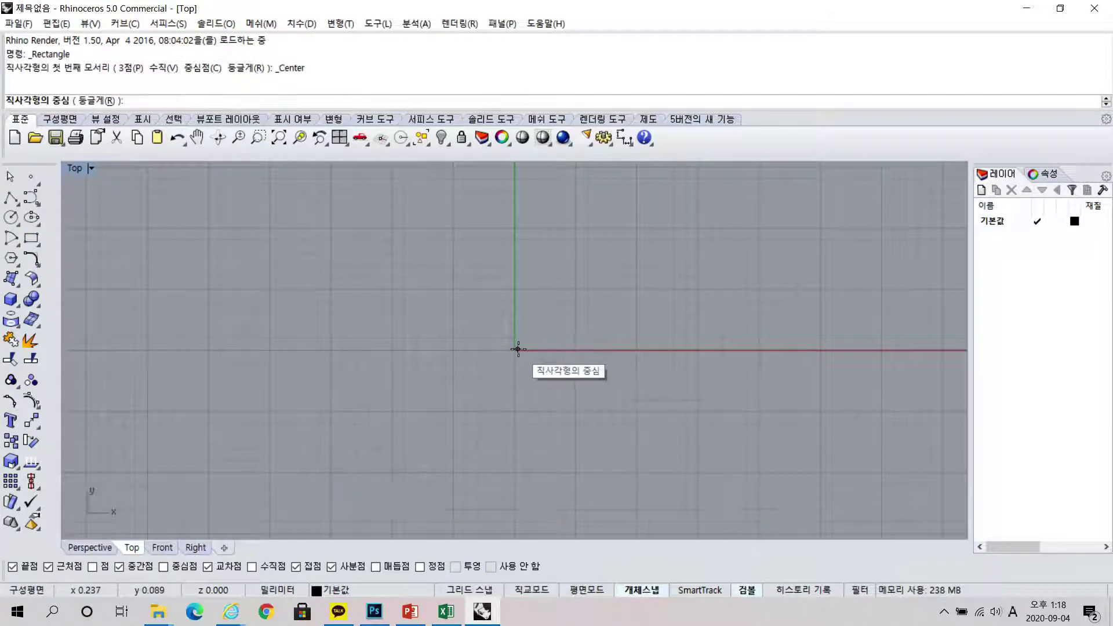
{"action": "left_click", "coordinate": [42, 246]}
{"action": "left_click", "coordinate": [73, 249]}
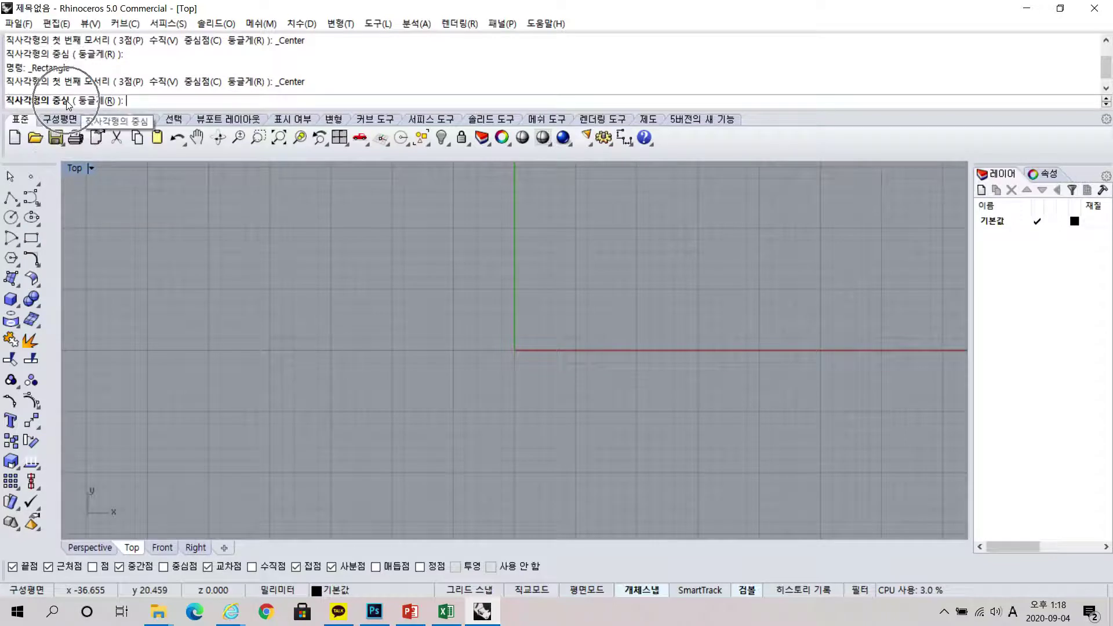
{"action": "type", "text": "0"}
{"action": "key", "text": "Return"}
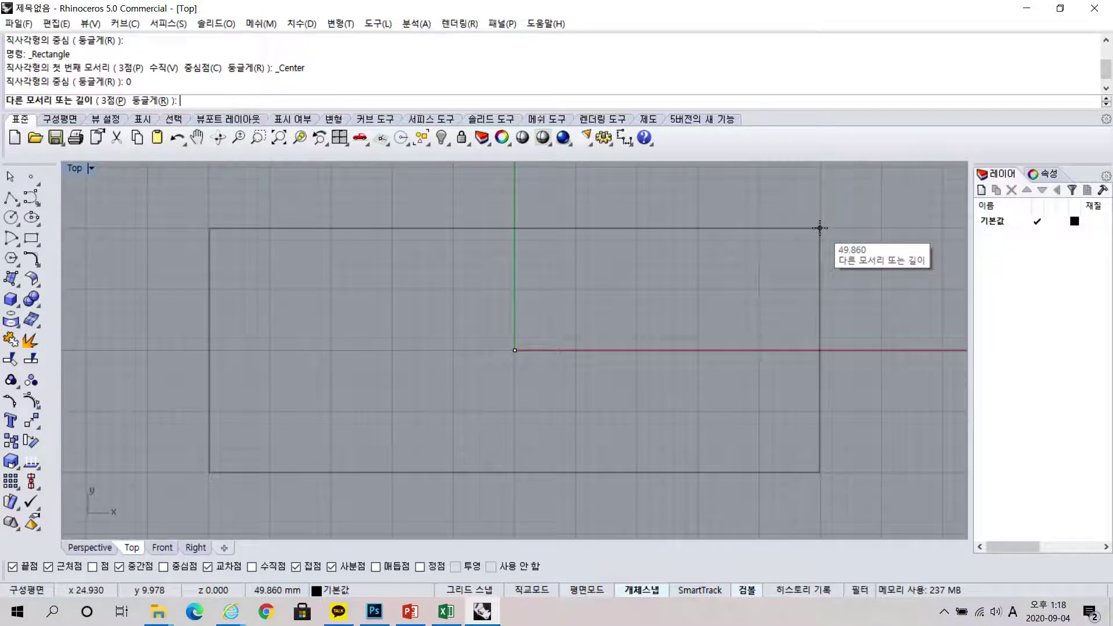
{"action": "left_click", "coordinate": [494, 590]}
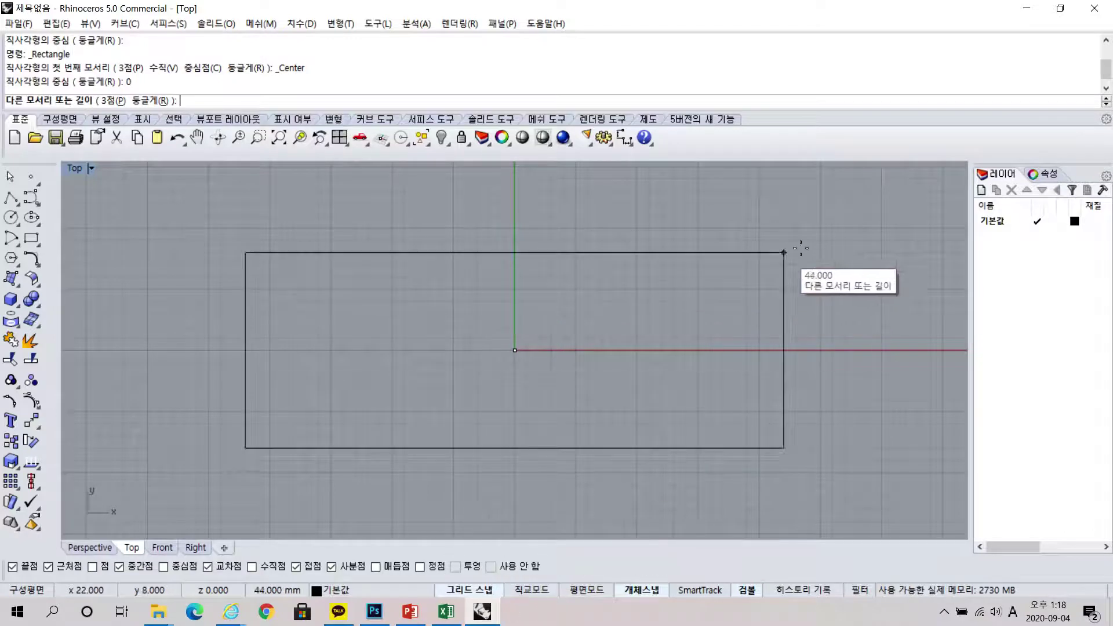
{"action": "left_click", "coordinate": [818, 229]}
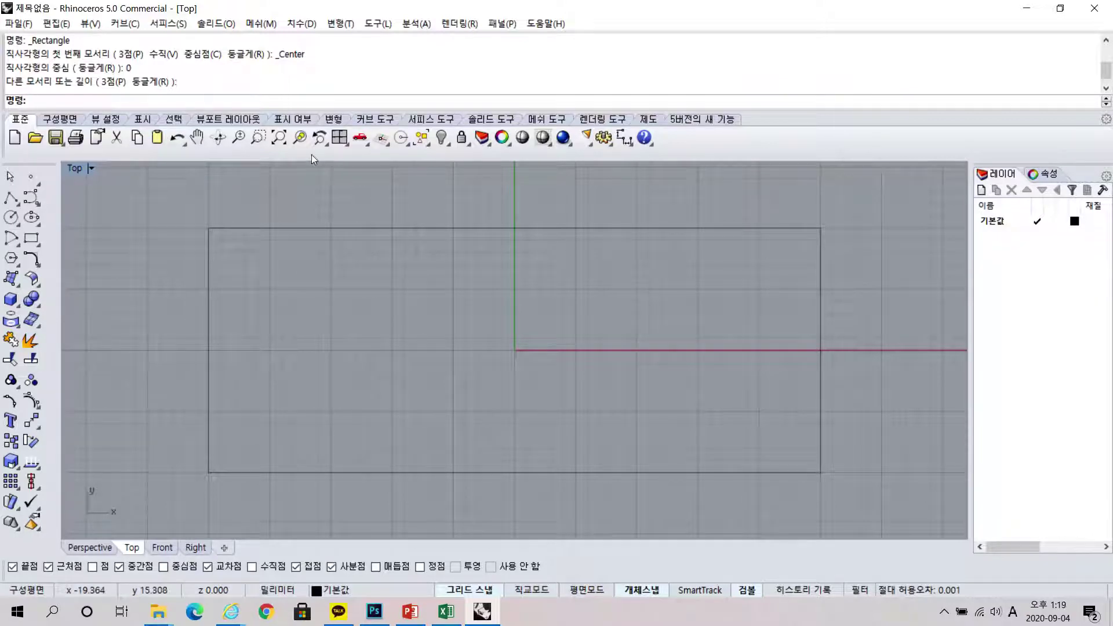
{"action": "left_click", "coordinate": [340, 138]}
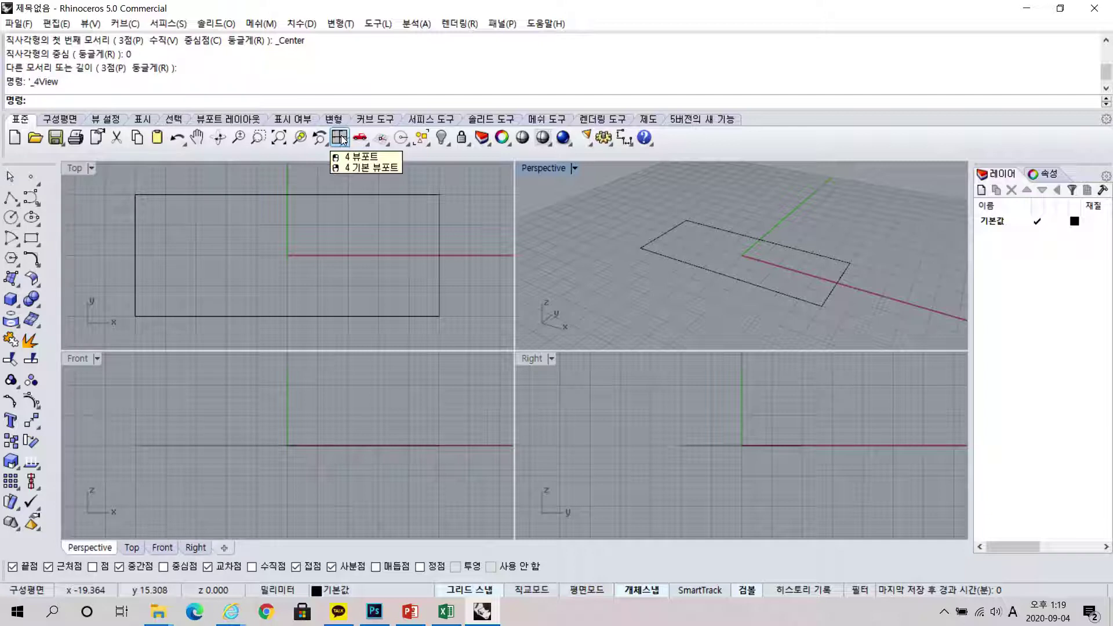
Step: Extrude the base rectangle upward 5 mm as an open surface with the Solid option set to No
{"action": "mouse_move", "coordinate": [807, 275]}
{"action": "right_mouse_down"}
{"action": "mouse_move", "coordinate": [721, 311]}
{"action": "mouse_move", "coordinate": [827, 293]}
{"action": "mouse_move", "coordinate": [835, 231]}
{"action": "mouse_move", "coordinate": [826, 276]}
{"action": "mouse_move", "coordinate": [810, 271]}
{"action": "right_mouse_up"}
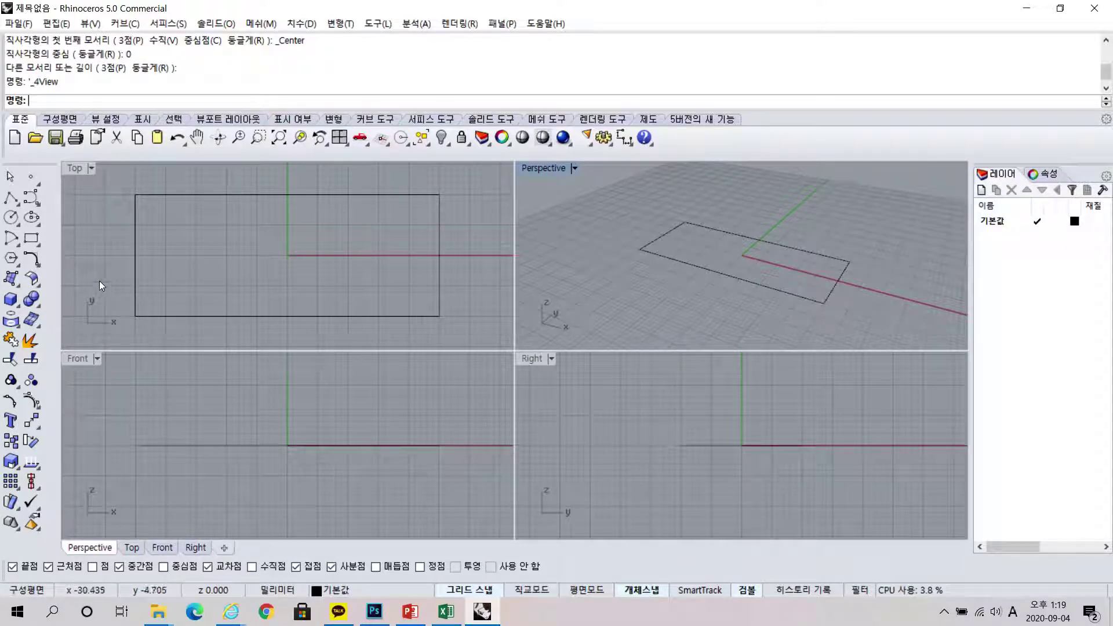
{"action": "left_click", "coordinate": [16, 282]}
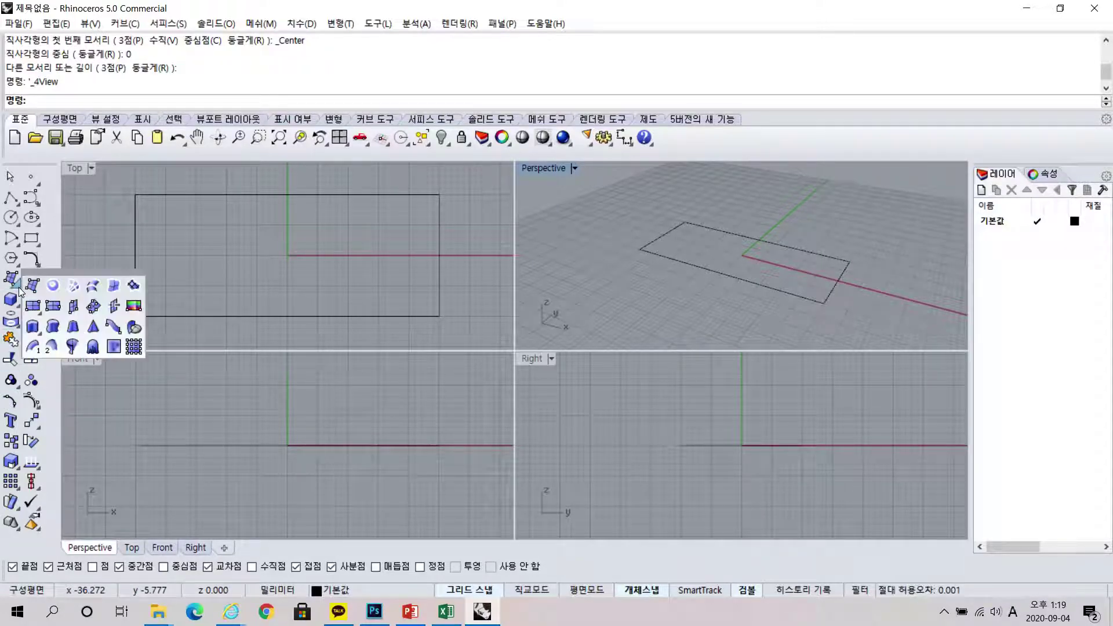
{"action": "left_click", "coordinate": [34, 327]}
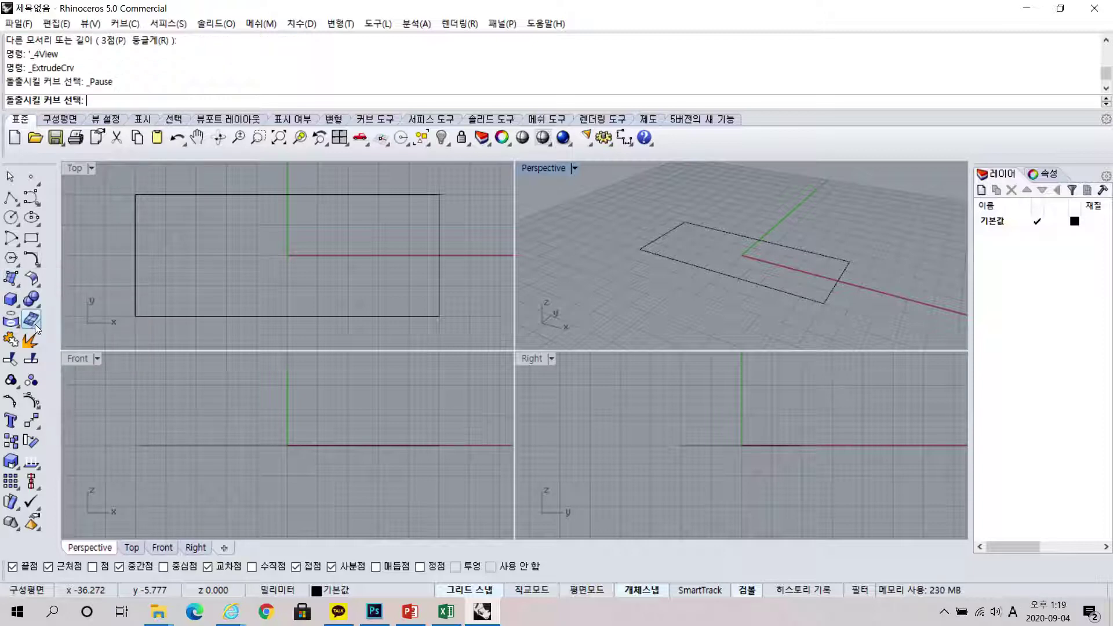
{"action": "left_click", "coordinate": [800, 297]}
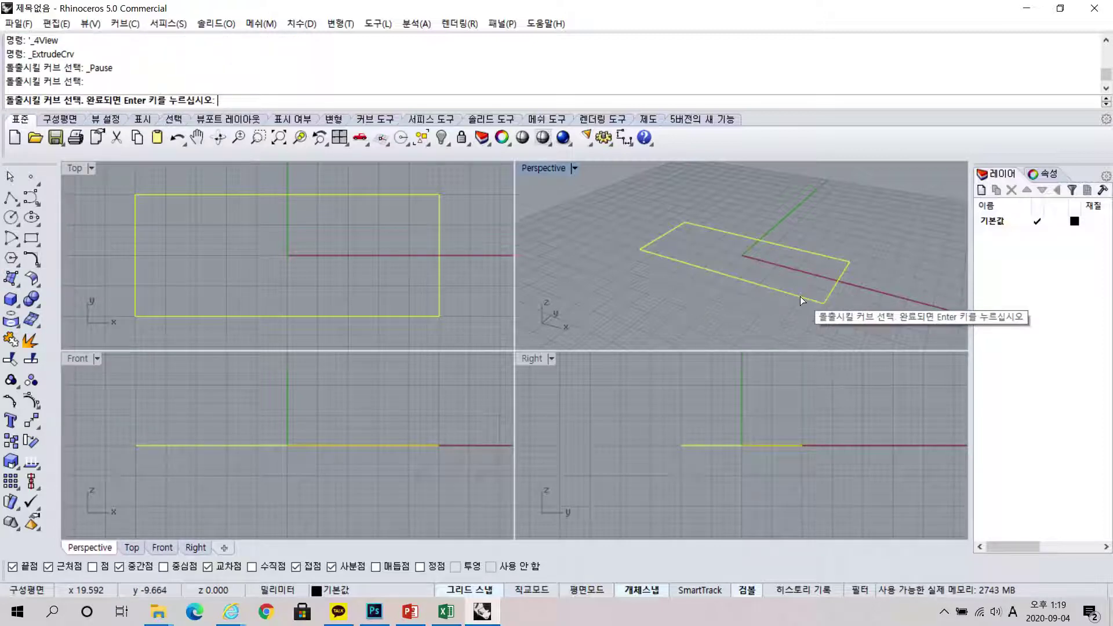
{"action": "key", "text": "Return"}
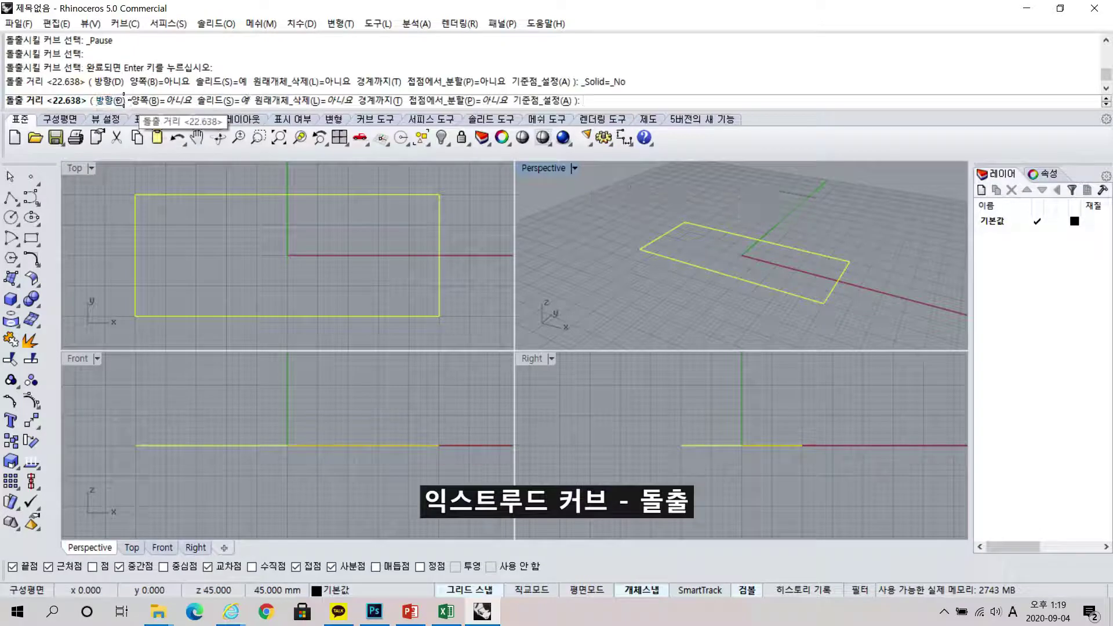
{"action": "left_click", "coordinate": [217, 100]}
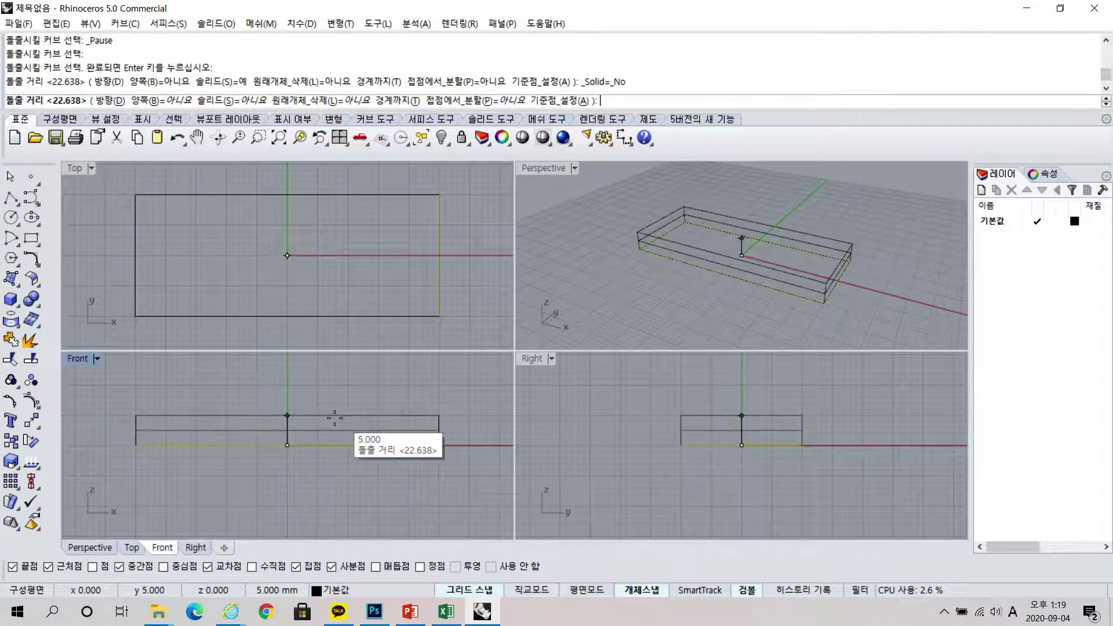
{"action": "scroll", "coordinate": [304, 430], "scroll_direction": "up", "scroll_amount": 2}
{"action": "scroll", "coordinate": [305, 430], "scroll_direction": "up", "scroll_amount": 1}
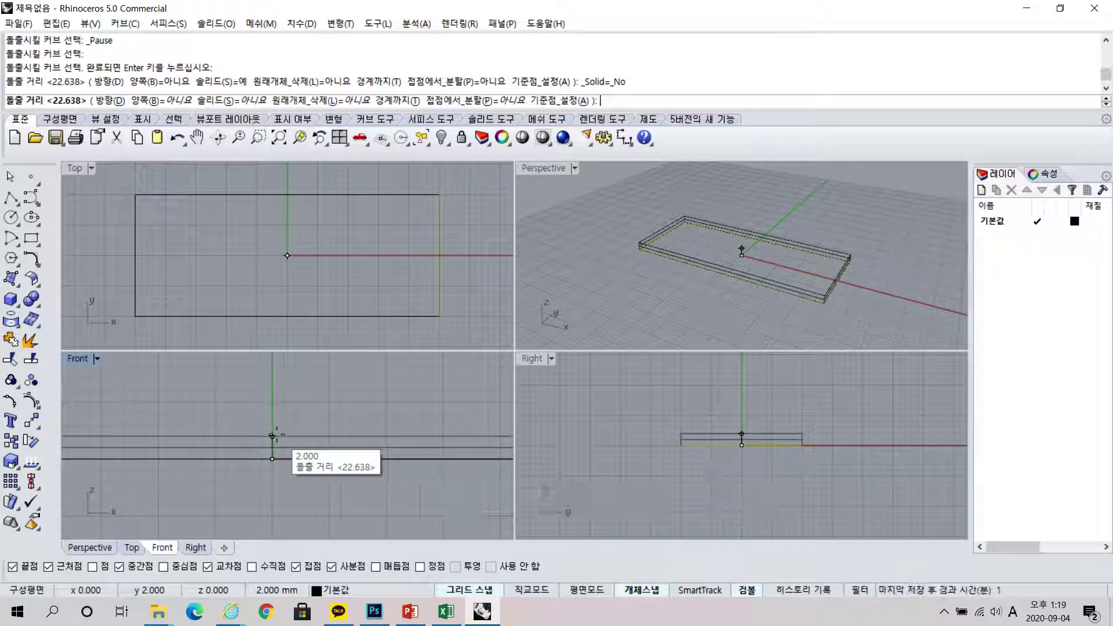
{"action": "left_click", "coordinate": [272, 401]}
{"action": "scroll", "coordinate": [274, 450], "scroll_direction": "down", "scroll_amount": 2}
Step: Try the Rendered (렌더링) display mode in the Perspective viewport, and settle on Shaded (음영)
{"action": "mouse_move", "coordinate": [367, 464]}
{"action": "right_mouse_down"}
{"action": "mouse_move", "coordinate": [318, 480]}
{"action": "mouse_move", "coordinate": [356, 471]}
{"action": "right_mouse_up"}
{"action": "right_click_drag", "start_coordinate": [857, 260], "coordinate": [771, 223]}
{"action": "left_click", "coordinate": [574, 168]}
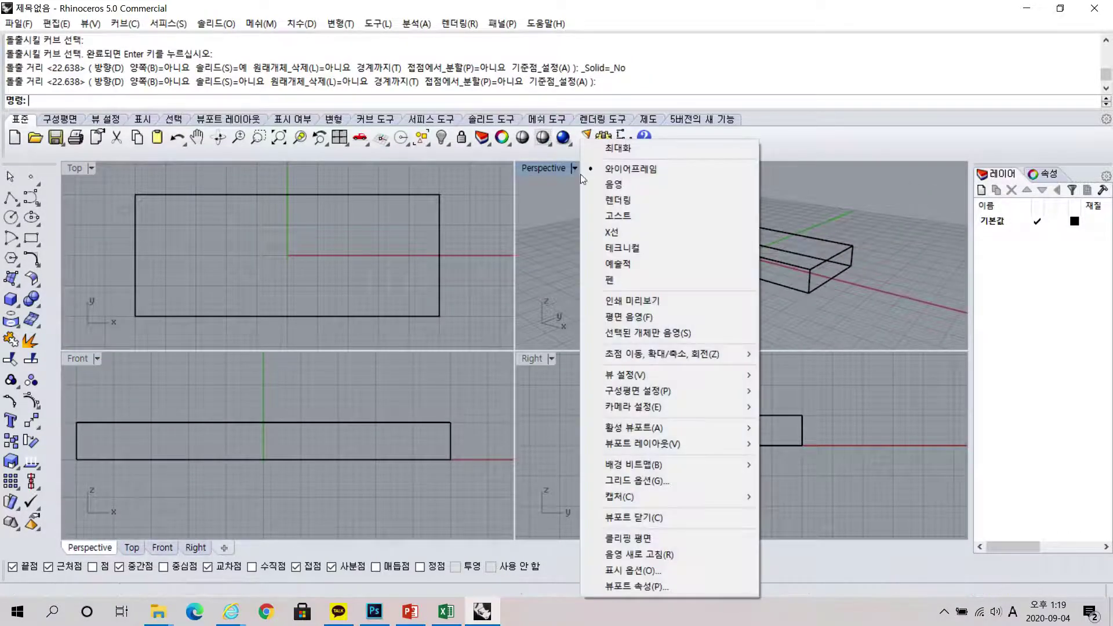
{"action": "left_click", "coordinate": [618, 198]}
{"action": "left_click", "coordinate": [574, 168]}
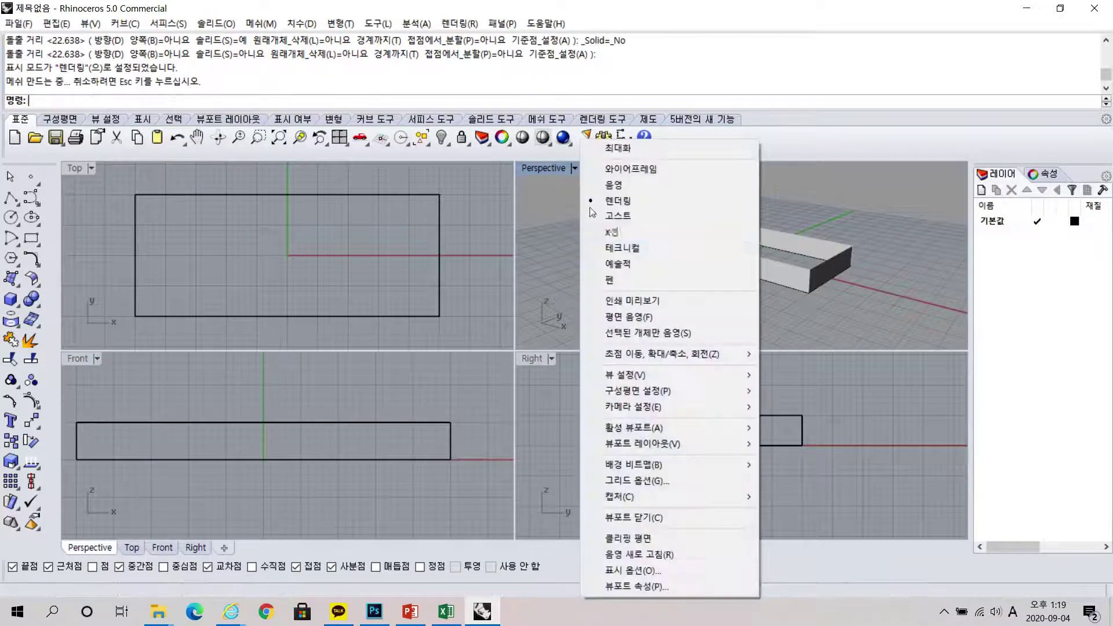
{"action": "left_click", "coordinate": [631, 186]}
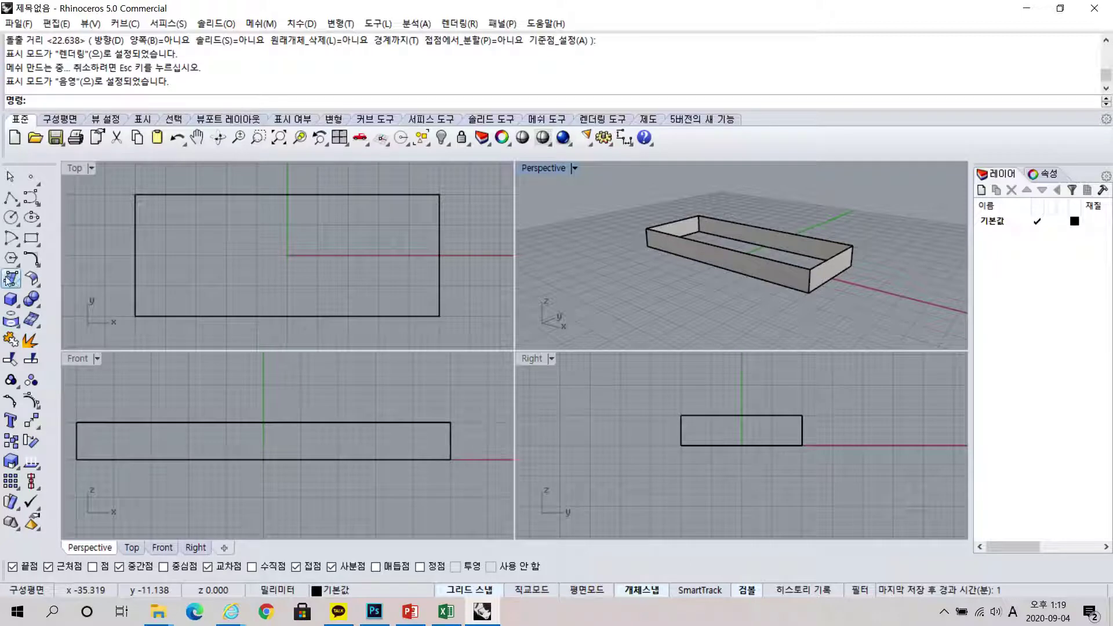
Step: Cap the open ends of the extruded base to make it a closed polysurface
{"action": "left_click", "coordinate": [38, 308]}
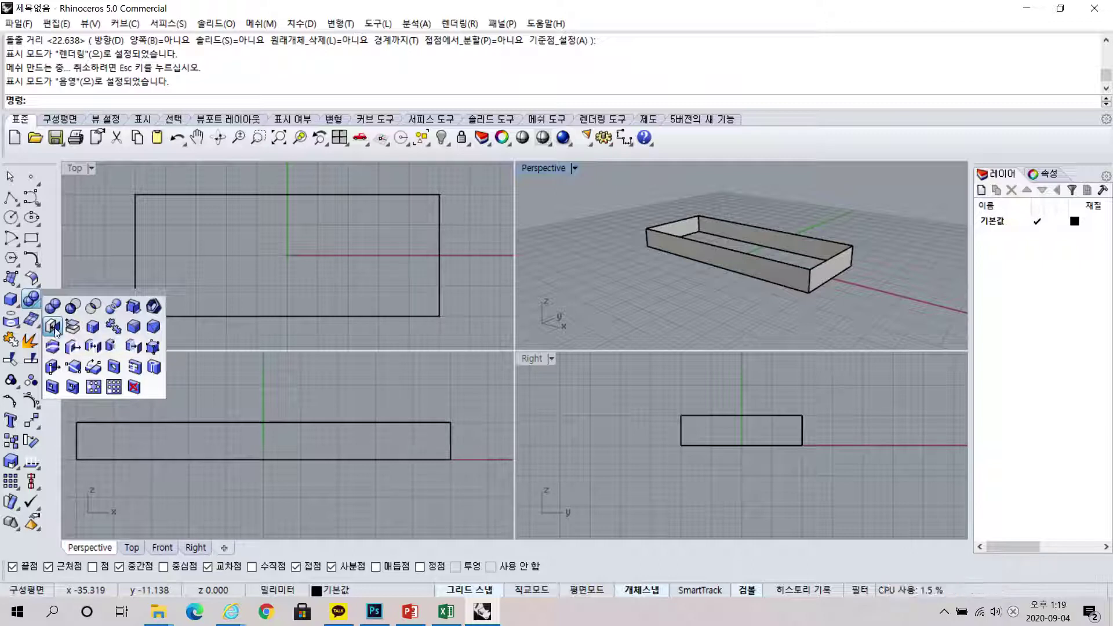
{"action": "left_click", "coordinate": [53, 328]}
{"action": "left_click", "coordinate": [680, 248]}
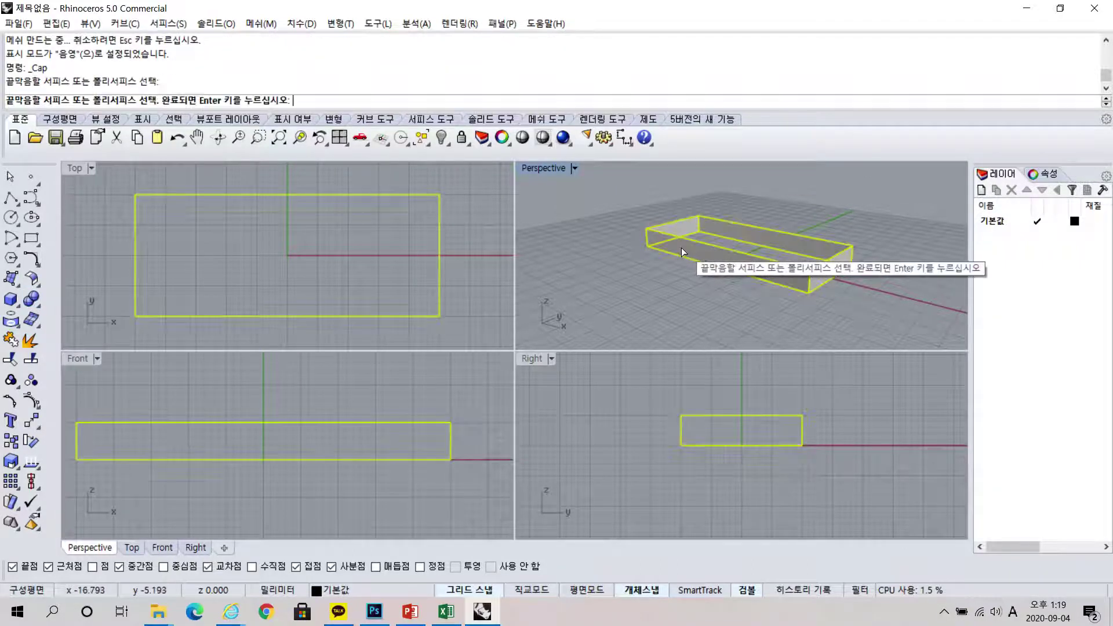
{"action": "key", "text": "Return"}
{"action": "right_click_drag", "start_coordinate": [718, 236], "coordinate": [896, 288]}
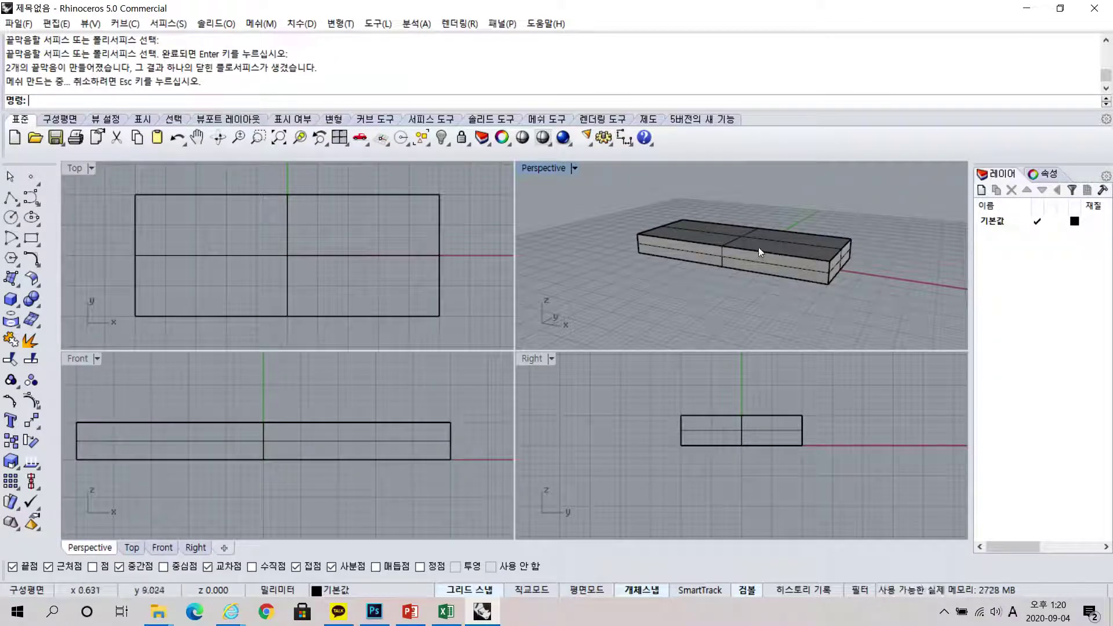
Step: Draw a center-based rectangle around origin 0 in the maximized Top view, 50 mm wide like the base and about 5 mm deep
{"action": "right_click_drag", "start_coordinate": [743, 216], "coordinate": [724, 266]}
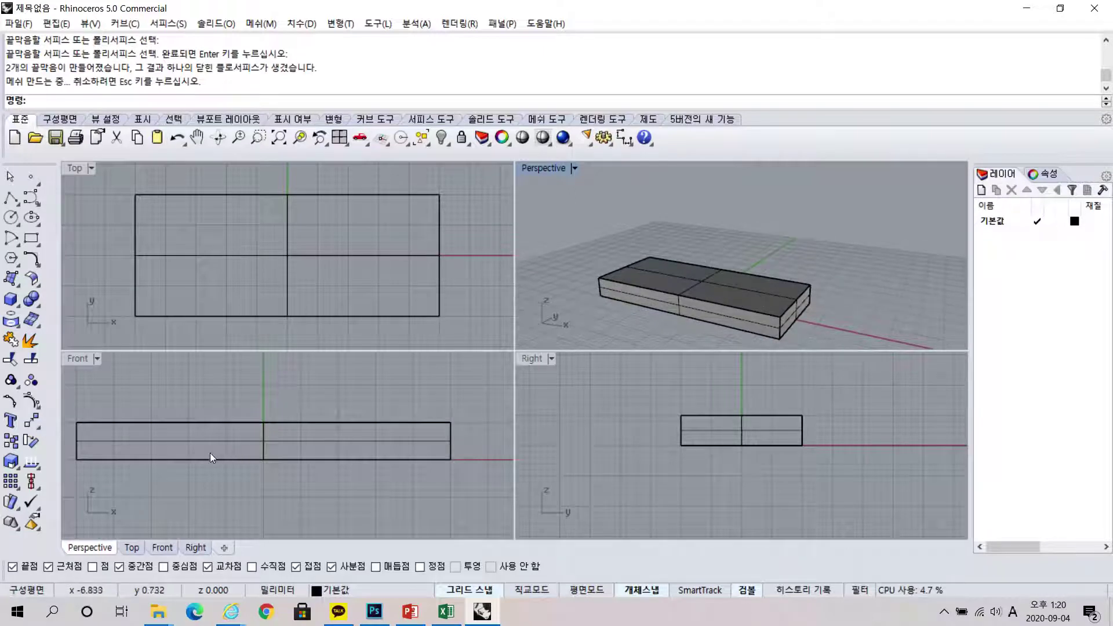
{"action": "left_click", "coordinate": [39, 238]}
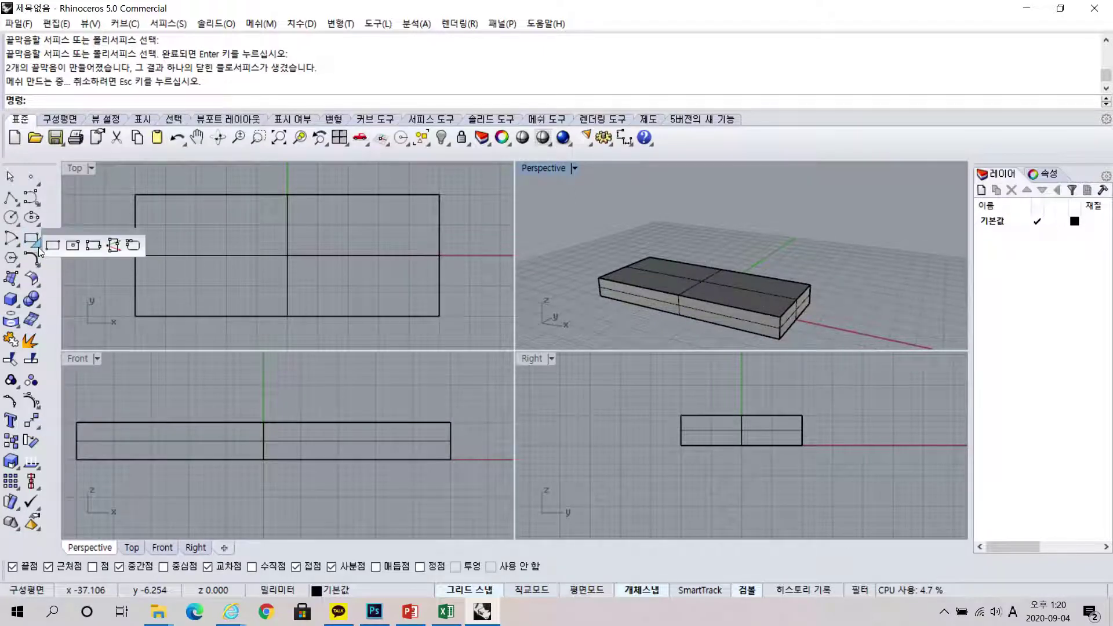
{"action": "left_click", "coordinate": [72, 246]}
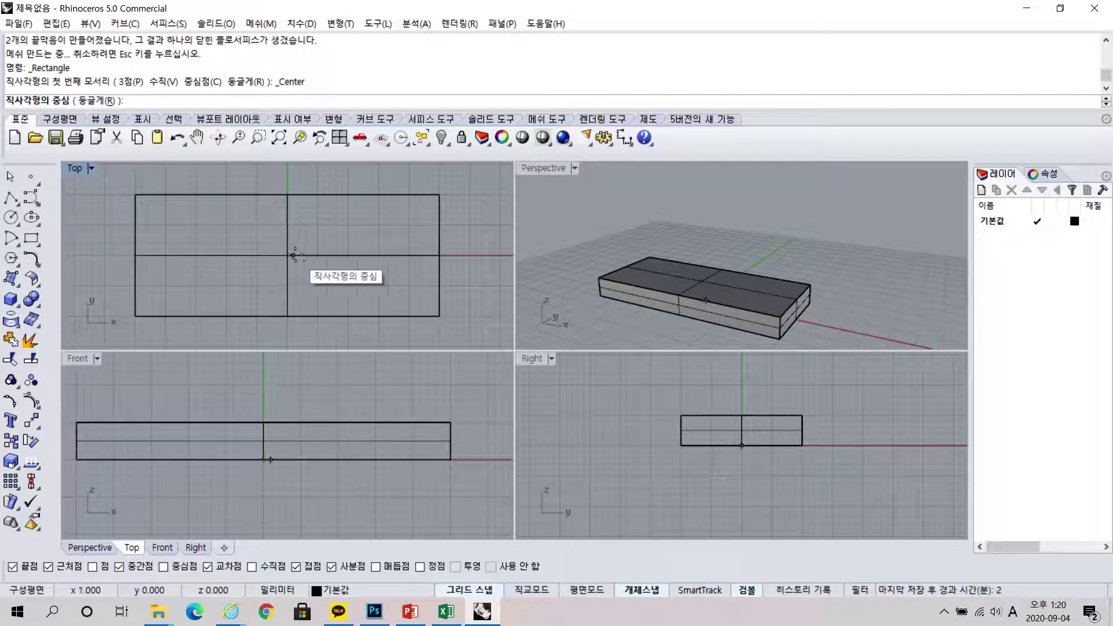
{"action": "double_click", "coordinate": [75, 168]}
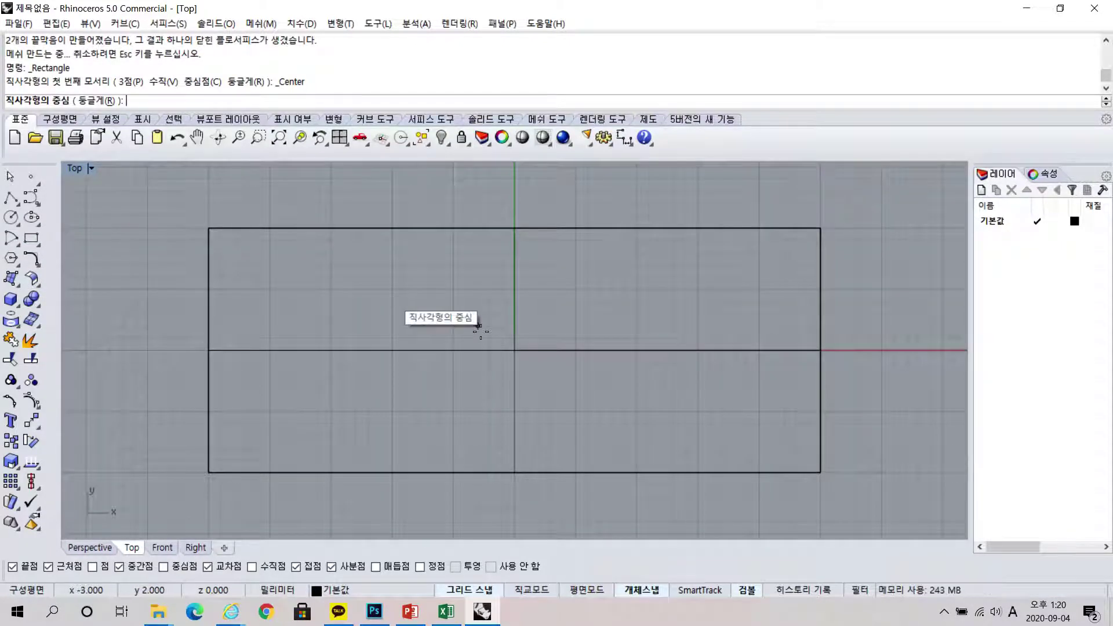
{"action": "type", "text": "0"}
{"action": "key", "text": "Return"}
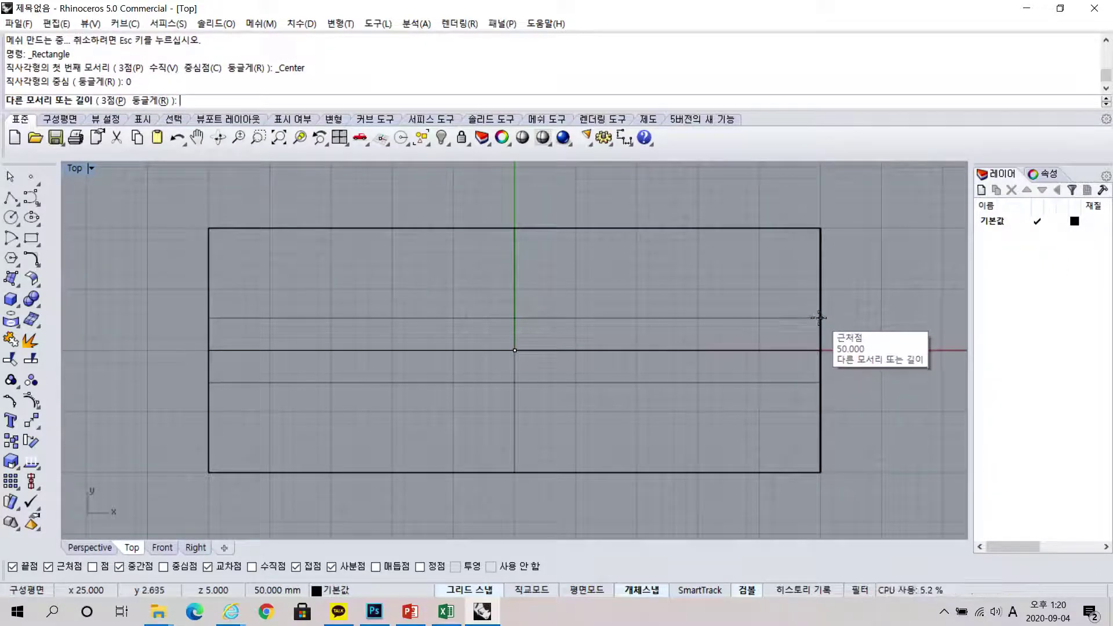
{"action": "left_click", "coordinate": [819, 319]}
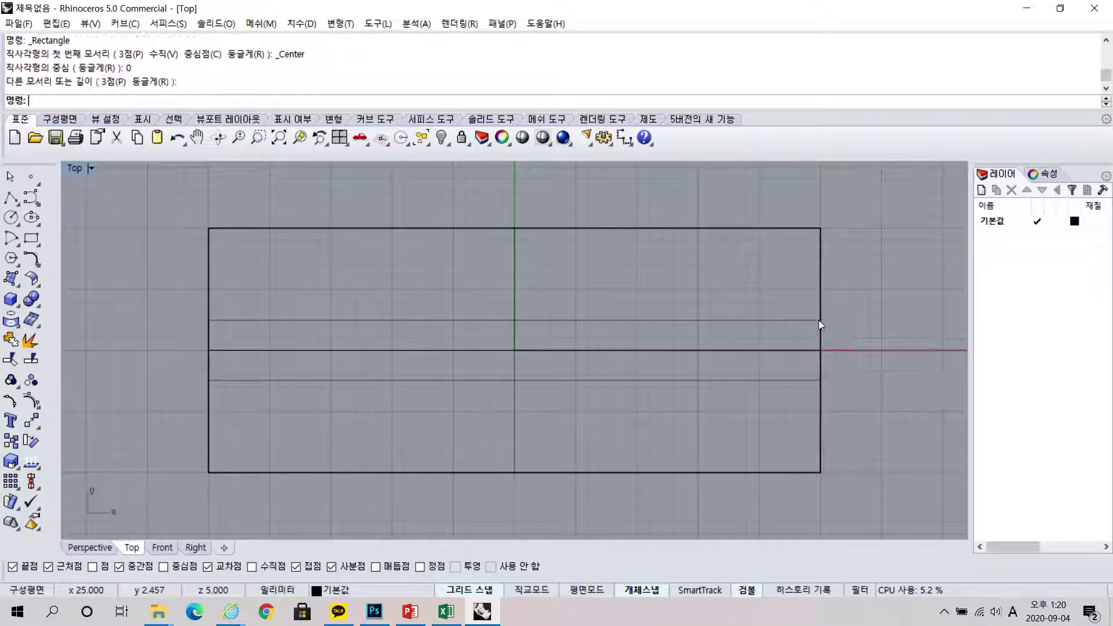
Step: Raise the narrow rectangle vertically to about 3 mm above the base's top face in the Perspective view
{"action": "left_click", "coordinate": [604, 381]}
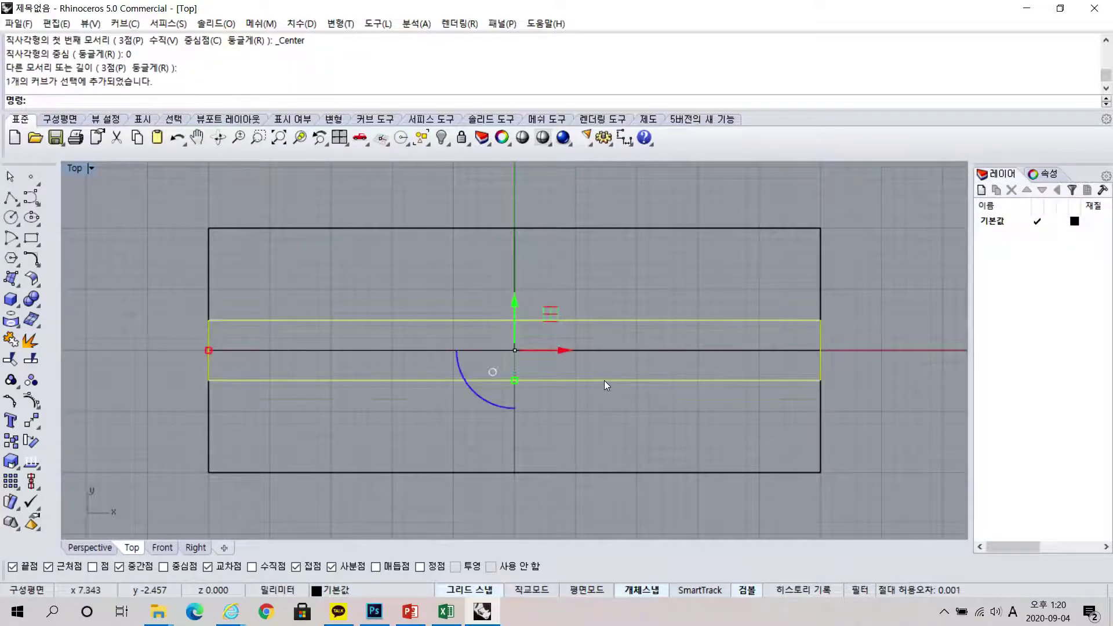
{"action": "left_click", "coordinate": [95, 549]}
{"action": "right_click_drag", "start_coordinate": [600, 481], "coordinate": [649, 487]}
{"action": "left_click_drag", "start_coordinate": [446, 398], "coordinate": [445, 334]}
{"action": "right_click_drag", "start_coordinate": [637, 426], "coordinate": [603, 398]}
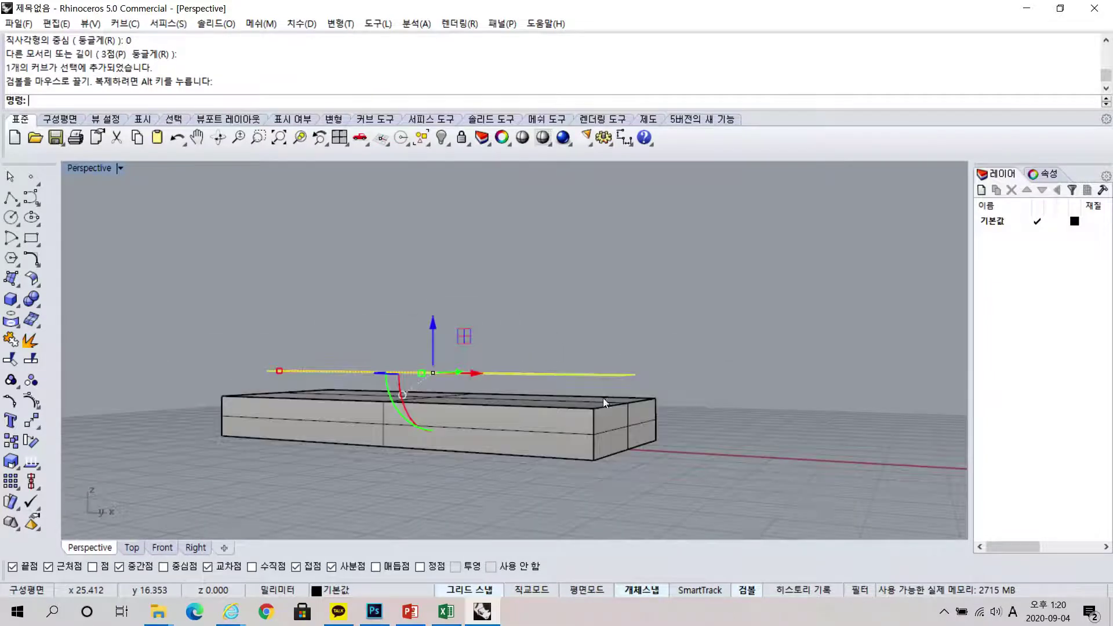
Step: Align the narrow rectangle in the Front view to the base's upper corner using Align Top, and deselect it
{"action": "left_click", "coordinate": [149, 547]}
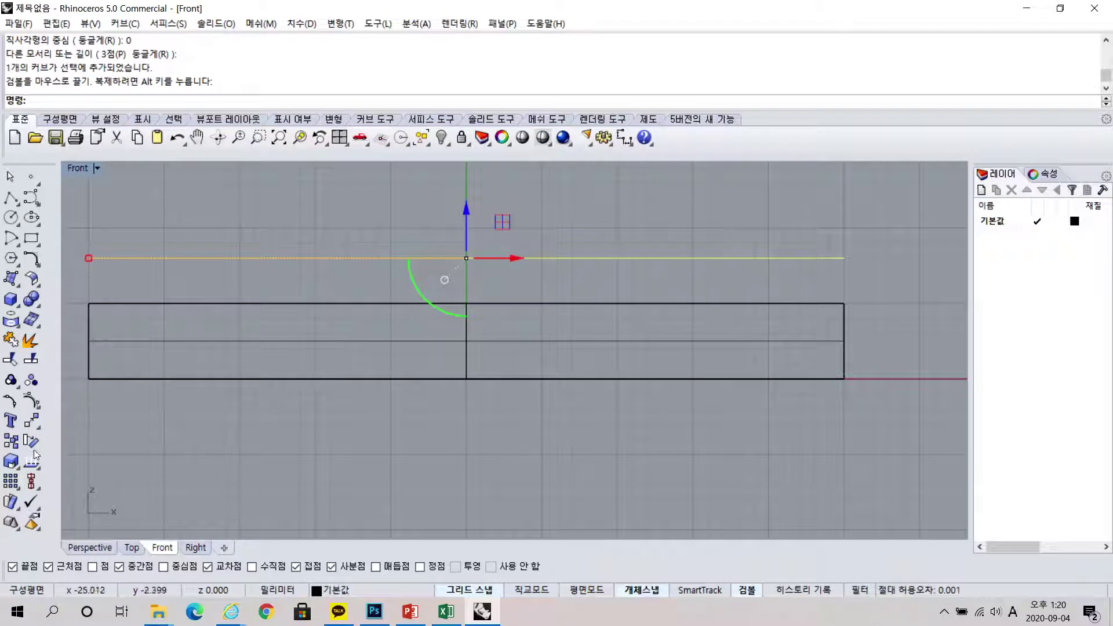
{"action": "left_click", "coordinate": [38, 485]}
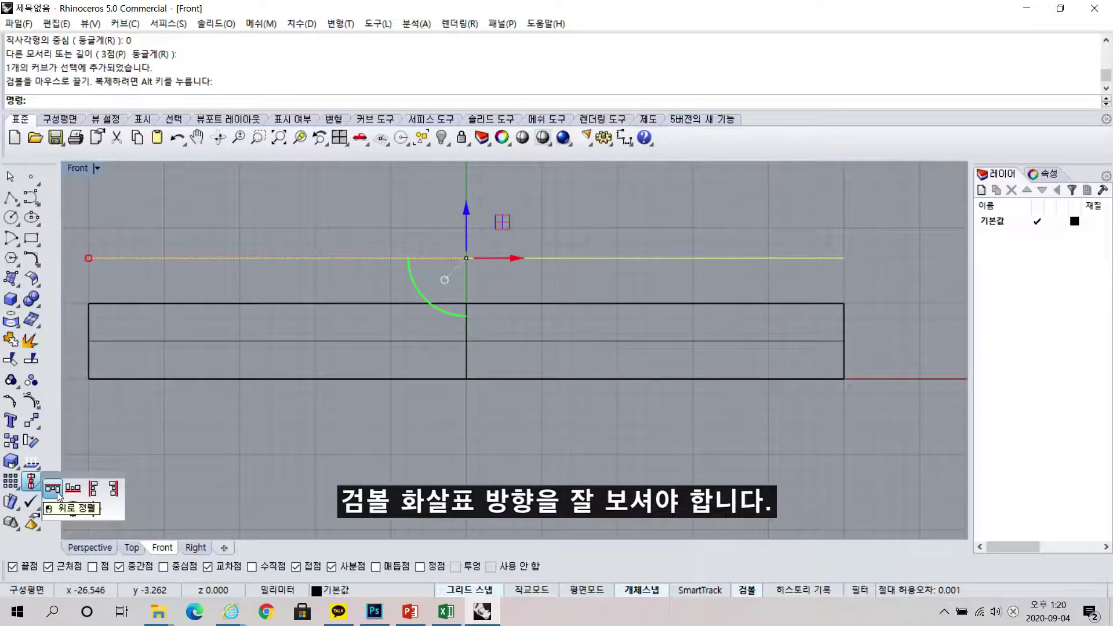
{"action": "left_click", "coordinate": [54, 490]}
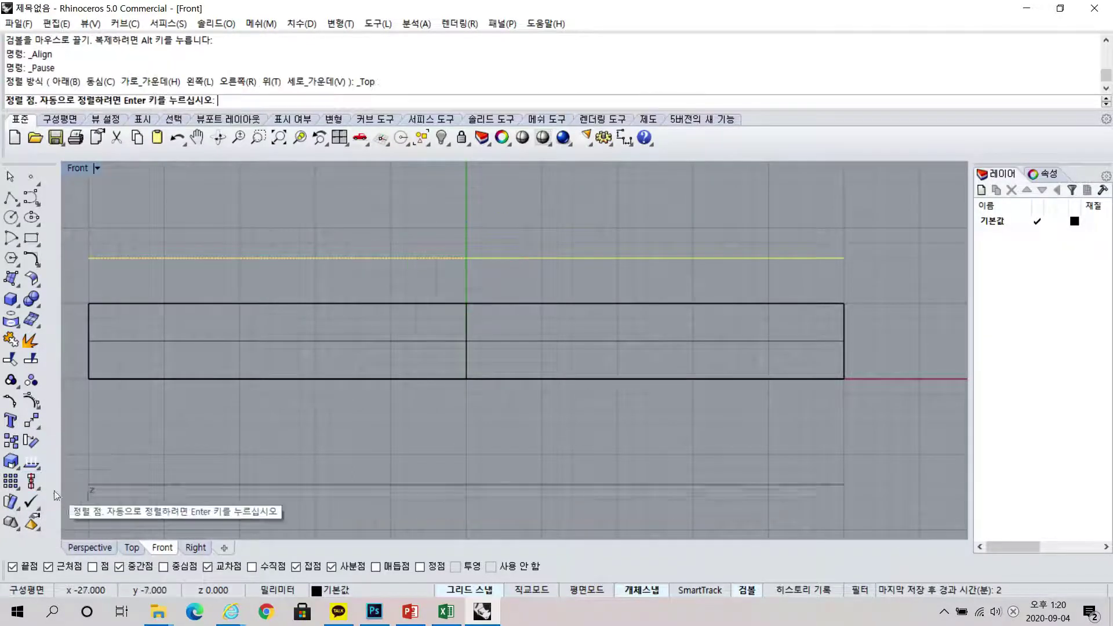
{"action": "left_click", "coordinate": [90, 303]}
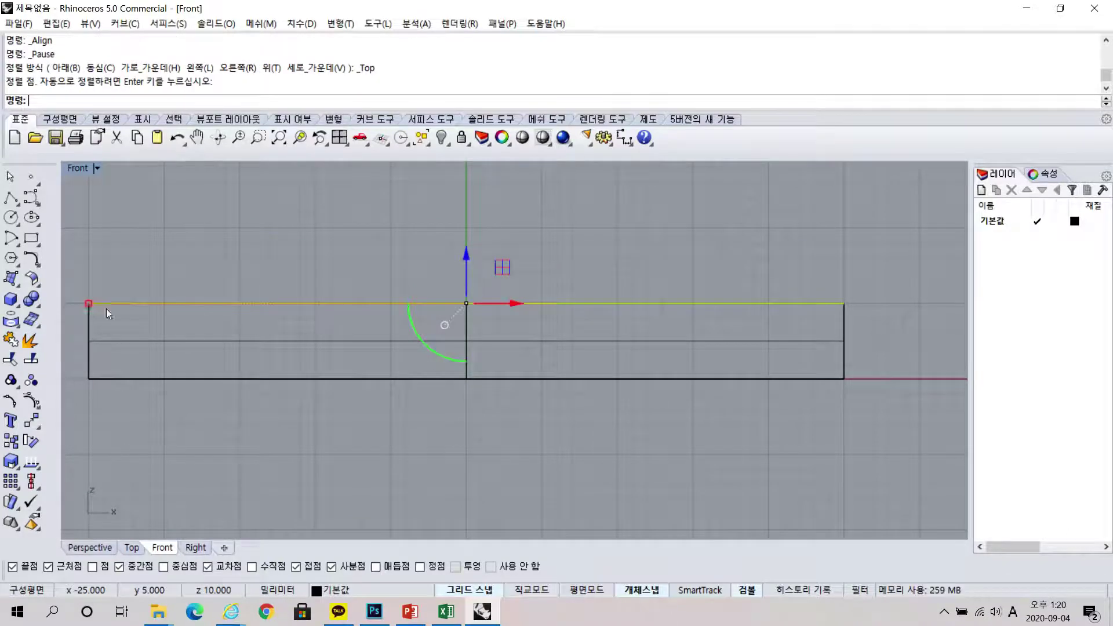
{"action": "left_click", "coordinate": [105, 549]}
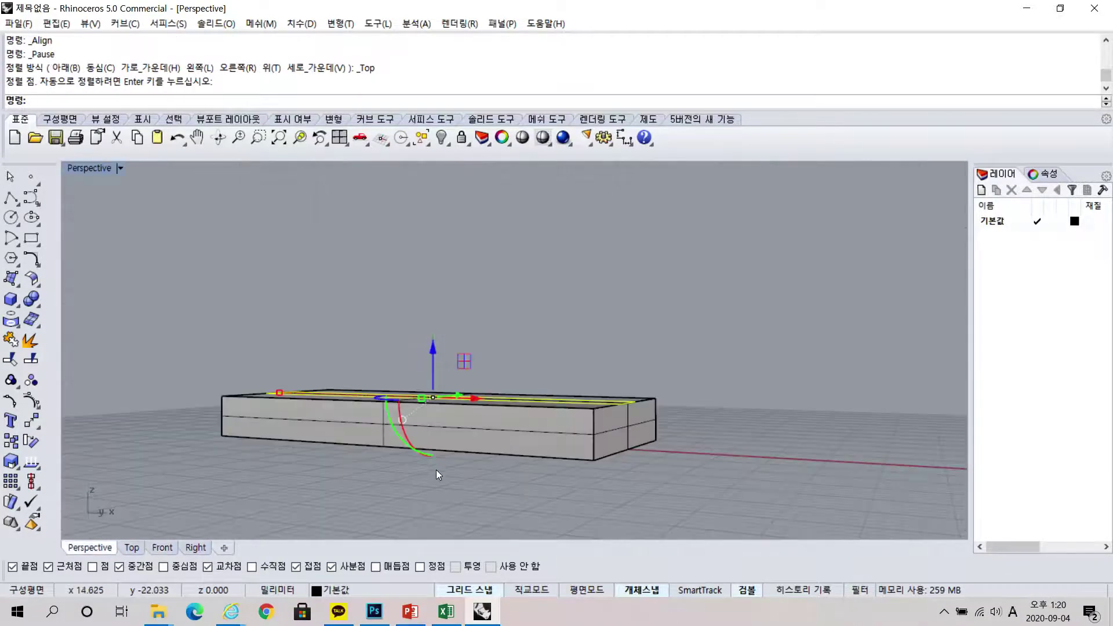
{"action": "right_click_drag", "start_coordinate": [436, 470], "coordinate": [445, 510]}
{"action": "key", "text": "Escape"}
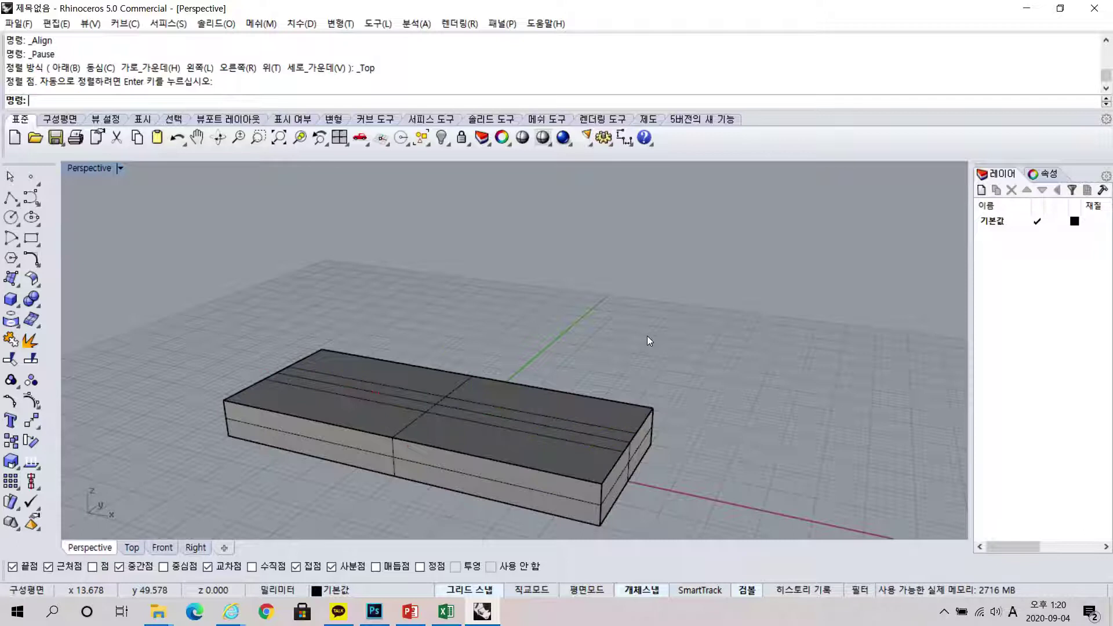
{"action": "left_click", "coordinate": [610, 448]}
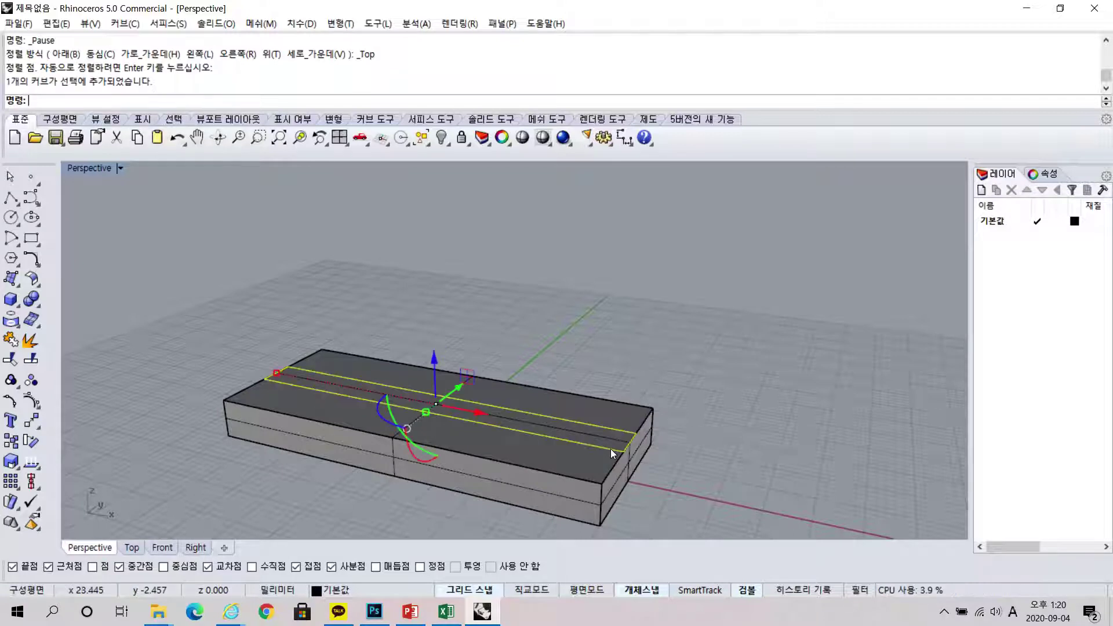
{"action": "key", "text": "Escape"}
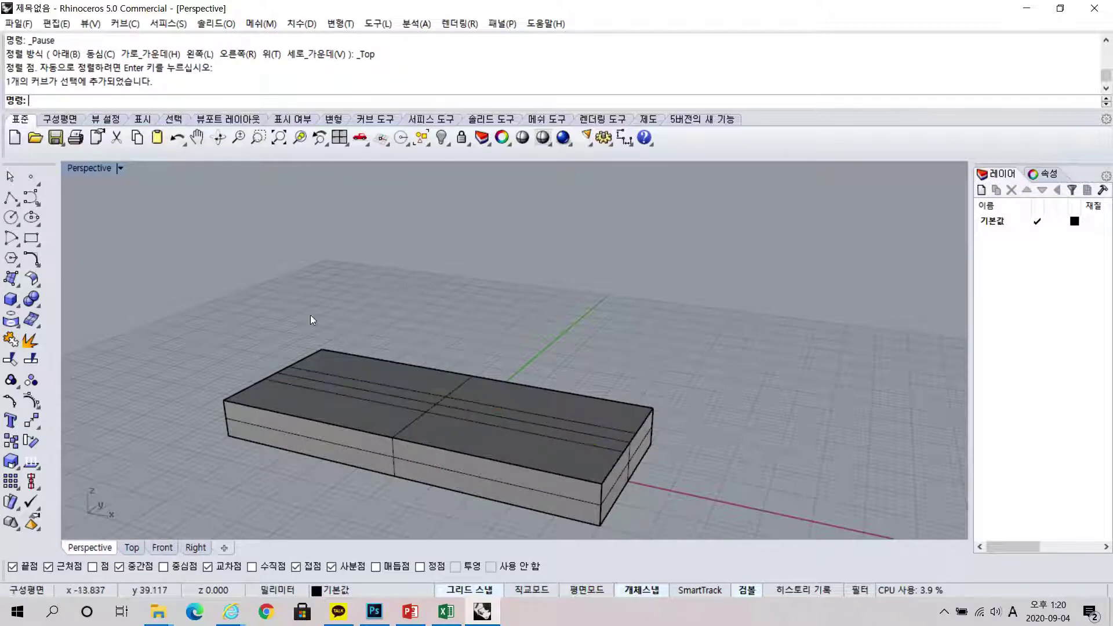
Step: Extrude the narrow rectangle on the base's top face 60 mm straight up in the Front view, without solid
{"action": "left_click", "coordinate": [21, 286]}
{"action": "left_click", "coordinate": [40, 322]}
{"action": "scroll", "coordinate": [443, 338], "scroll_direction": "down", "scroll_amount": 3}
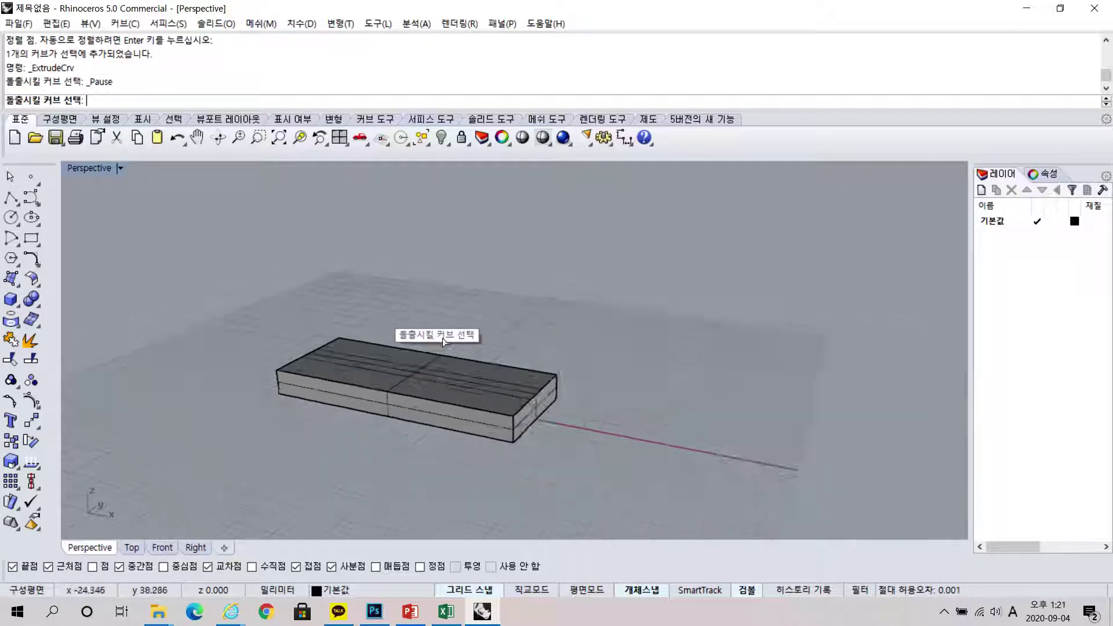
{"action": "left_click", "coordinate": [511, 387]}
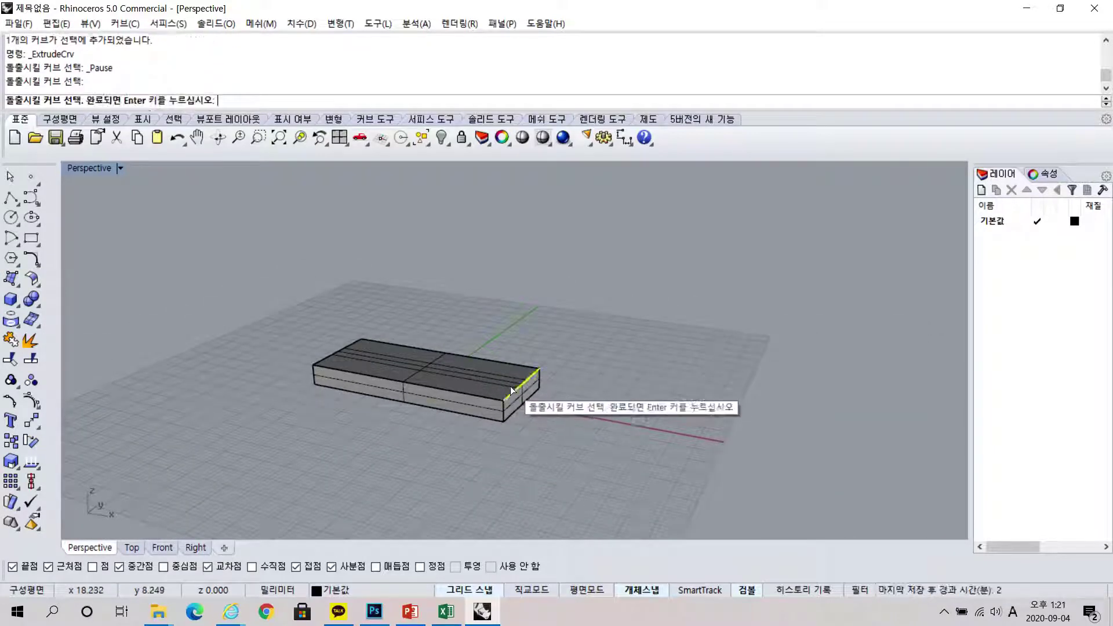
{"action": "left_click", "coordinate": [514, 391]}
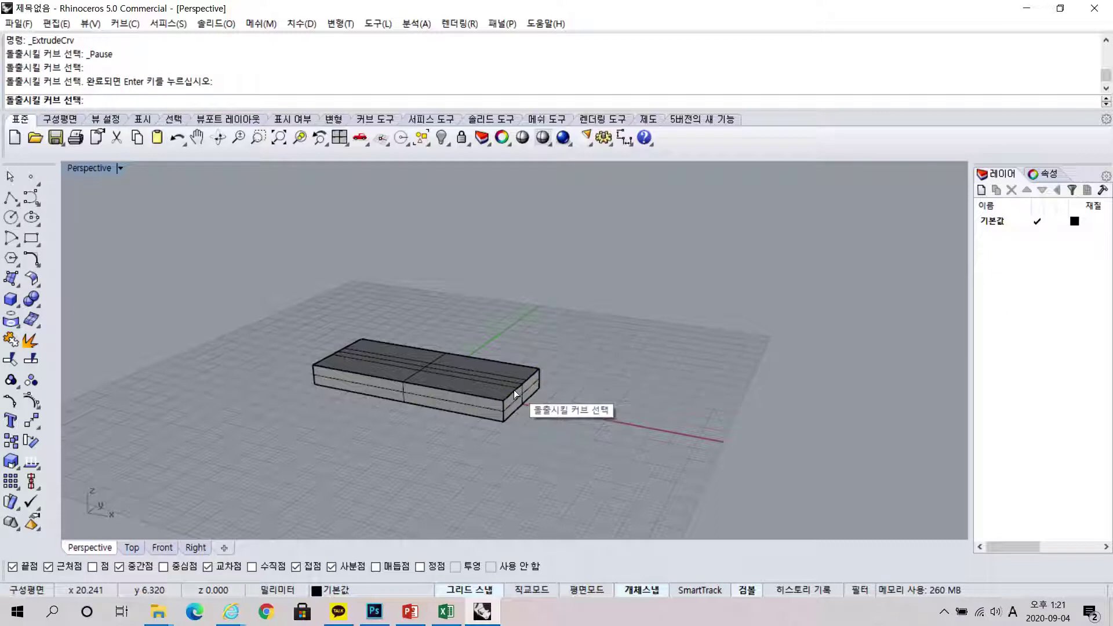
{"action": "scroll", "coordinate": [513, 390], "scroll_direction": "up", "scroll_amount": 3}
{"action": "left_click", "coordinate": [510, 382]}
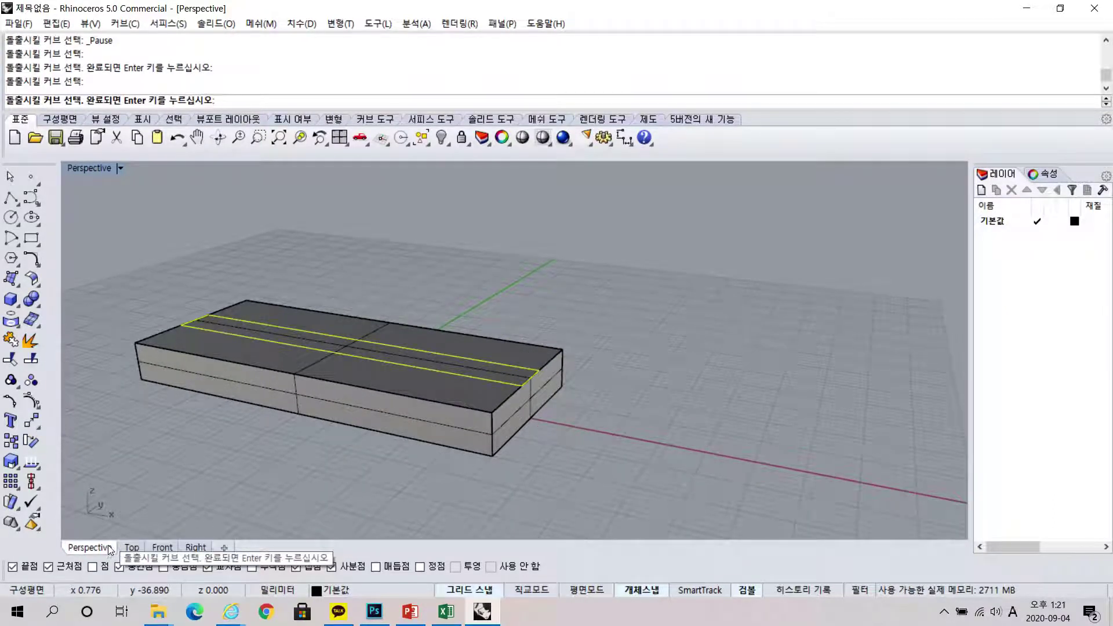
{"action": "key", "text": "Return"}
{"action": "left_click", "coordinate": [163, 547]}
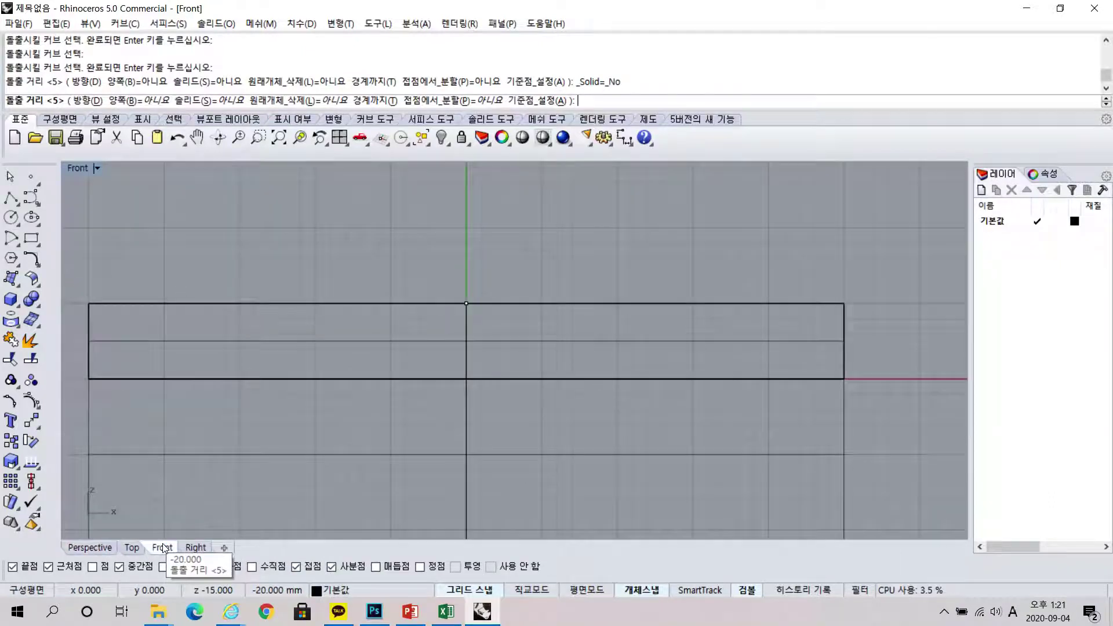
{"action": "scroll", "coordinate": [385, 372], "scroll_direction": "down", "scroll_amount": 10}
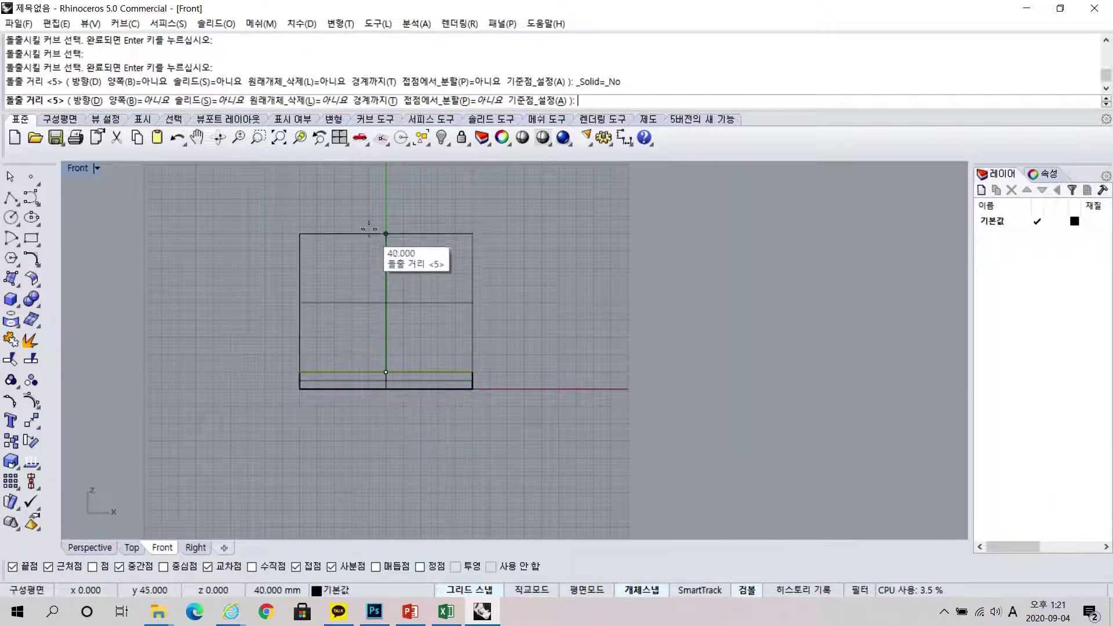
{"action": "right_click_drag", "start_coordinate": [372, 213], "coordinate": [373, 288]}
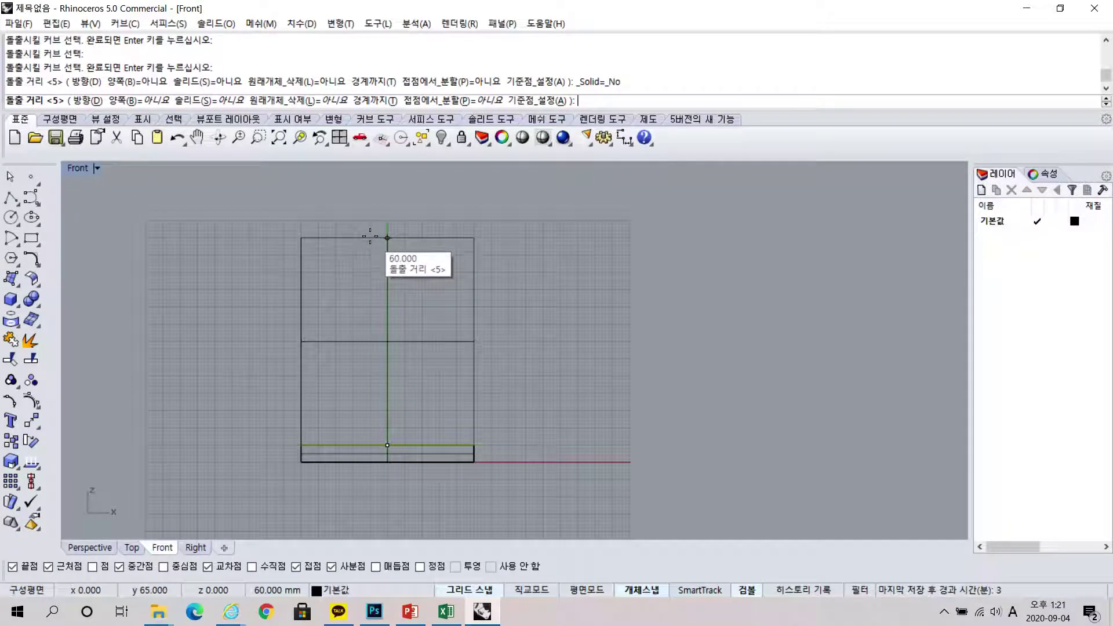
{"action": "left_click", "coordinate": [370, 236]}
Step: Cap the planar openings of the extruded upright panel in the Perspective view to close it
{"action": "left_click", "coordinate": [103, 547]}
{"action": "scroll", "coordinate": [456, 331], "scroll_direction": "down", "scroll_amount": 8}
{"action": "right_click_drag", "start_coordinate": [461, 302], "coordinate": [602, 398]}
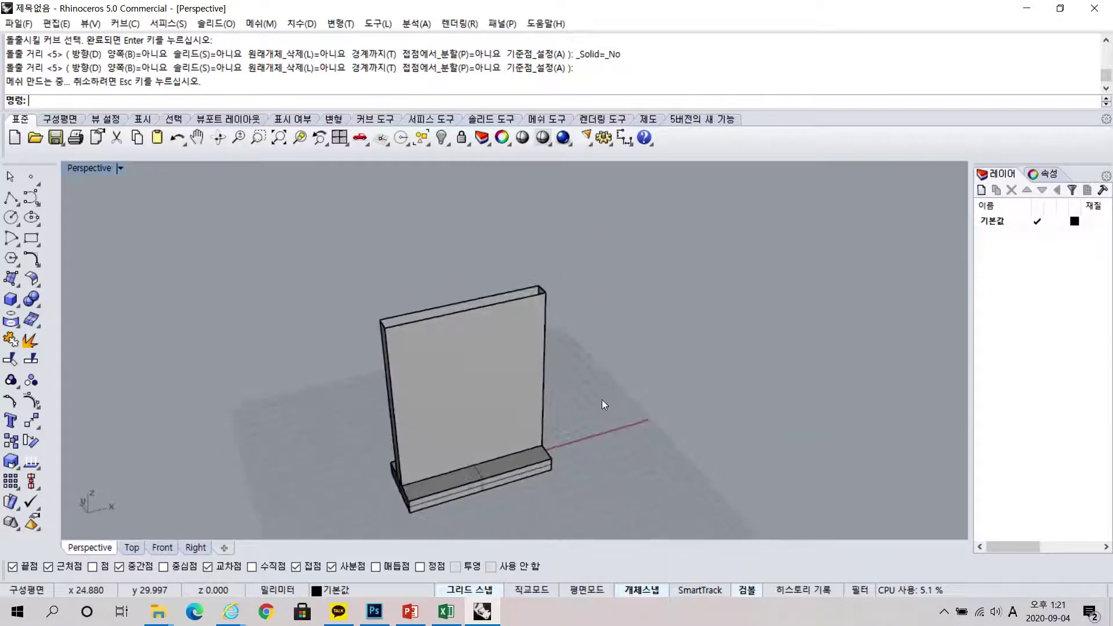
{"action": "left_click", "coordinate": [37, 305]}
{"action": "left_click", "coordinate": [51, 326]}
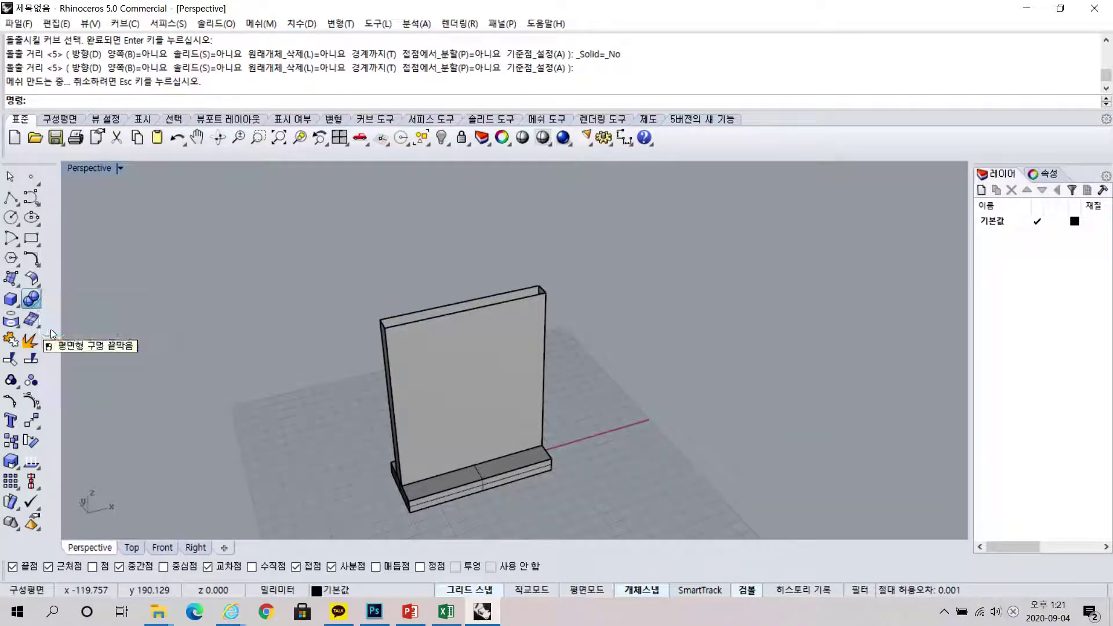
{"action": "left_click", "coordinate": [485, 394]}
{"action": "right_click", "coordinate": [485, 392]}
{"action": "right_click_drag", "start_coordinate": [485, 393], "coordinate": [461, 355]}
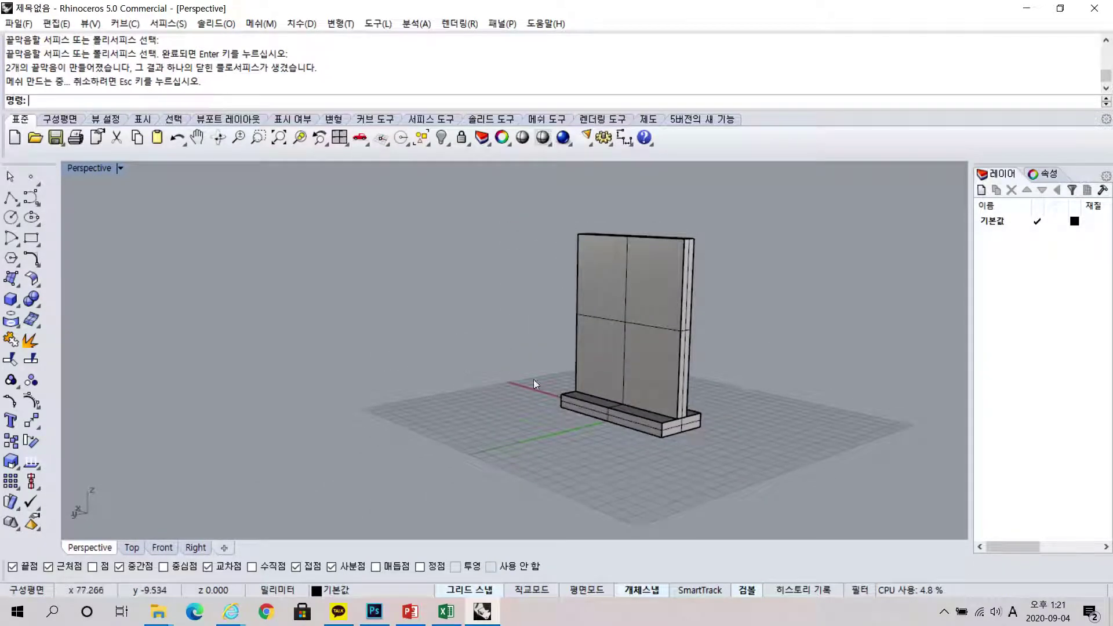
{"action": "right_click_drag", "start_coordinate": [713, 390], "coordinate": [603, 409], "text": "shift"}
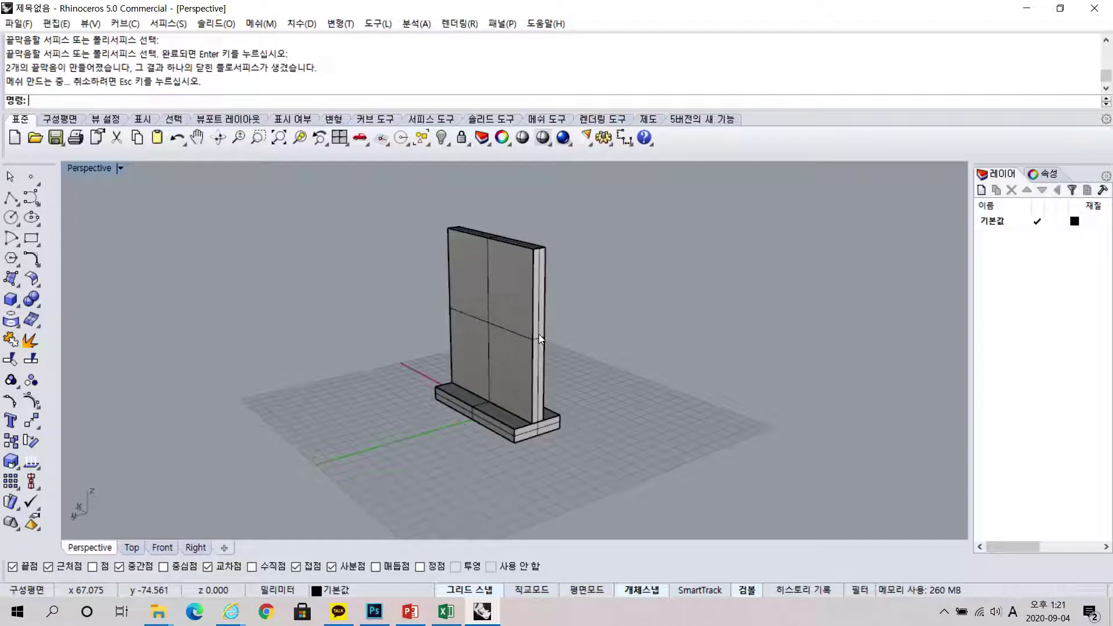
Step: Rename the default layer to 바닥 and assign the base block to that layer, leaving it deselected
{"action": "left_click", "coordinate": [997, 225]}
{"action": "left_click", "coordinate": [997, 224]}
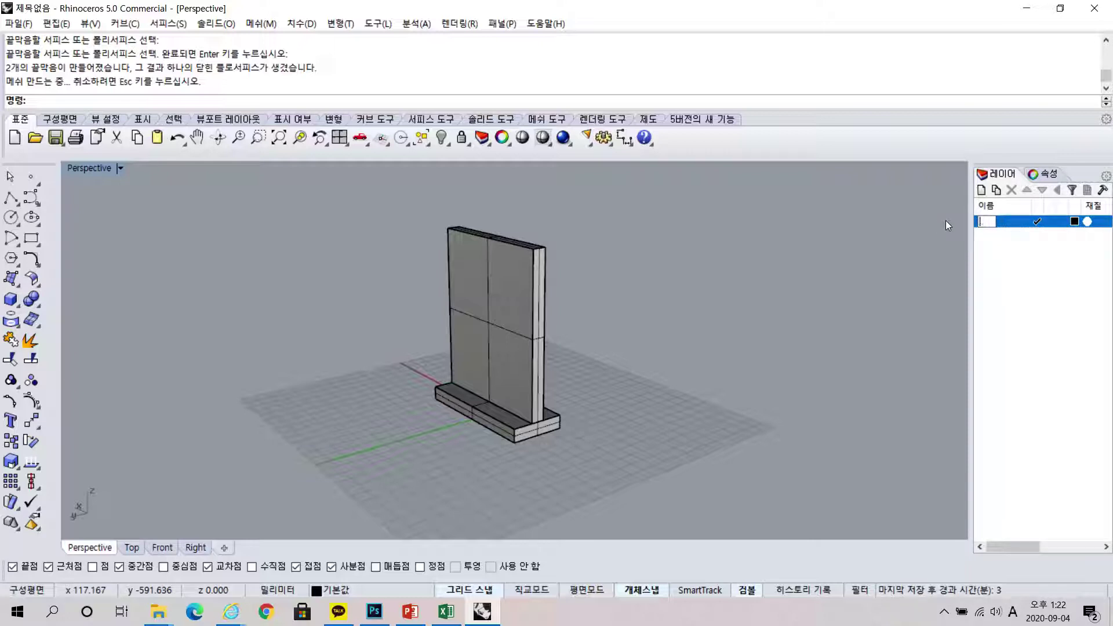
{"action": "key", "text": "Hangul"}
{"action": "type", "text": "바닥"}
{"action": "key", "text": "Return"}
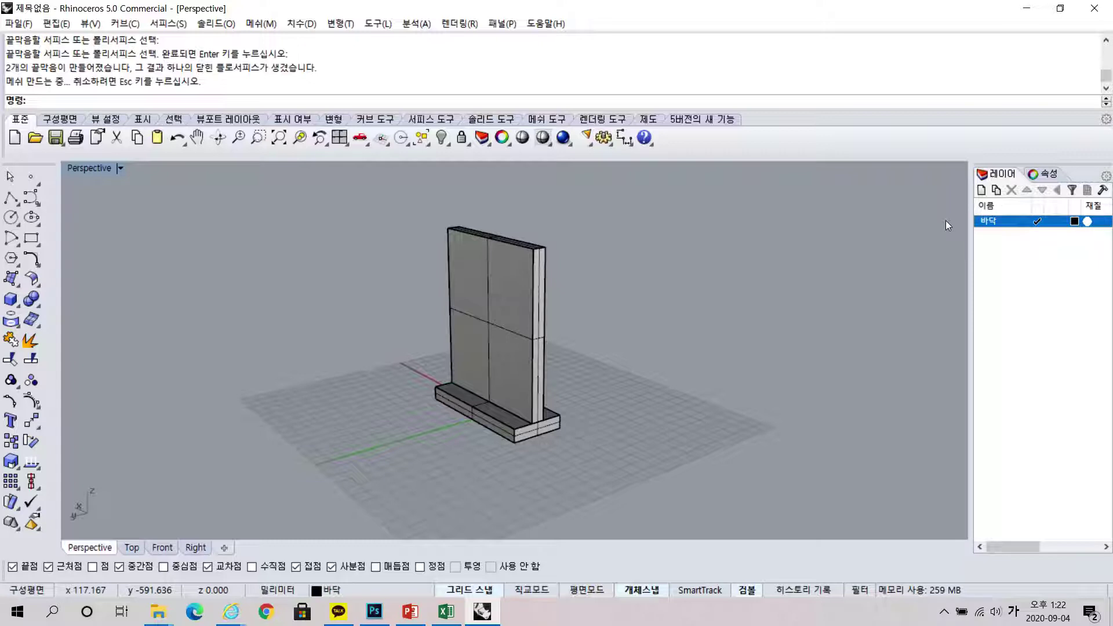
{"action": "left_click", "coordinate": [516, 419]}
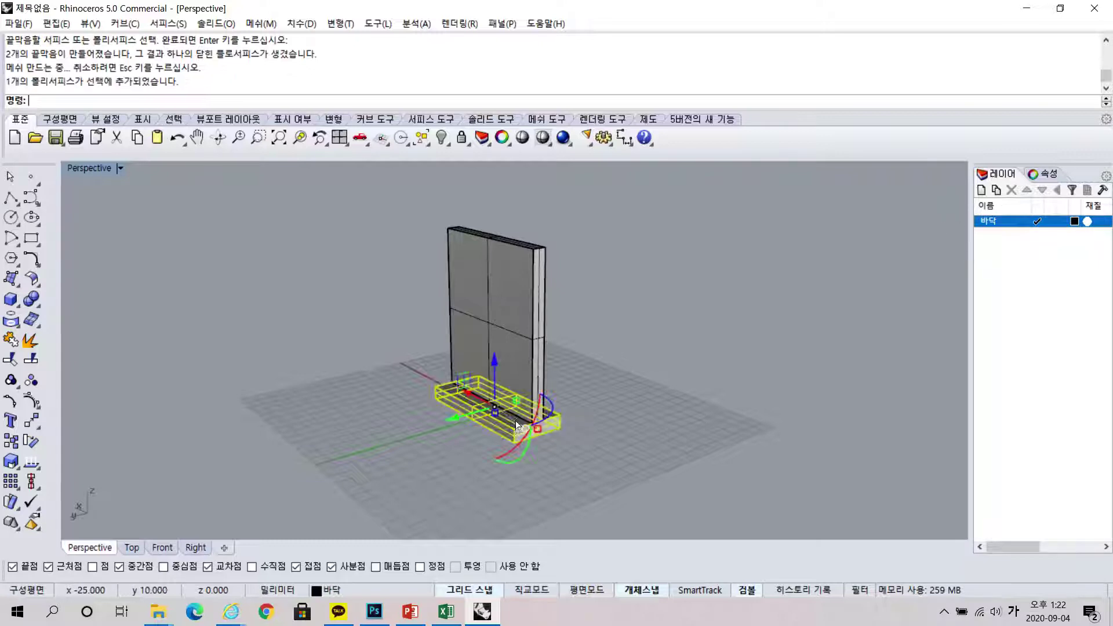
{"action": "right_click", "coordinate": [1013, 226]}
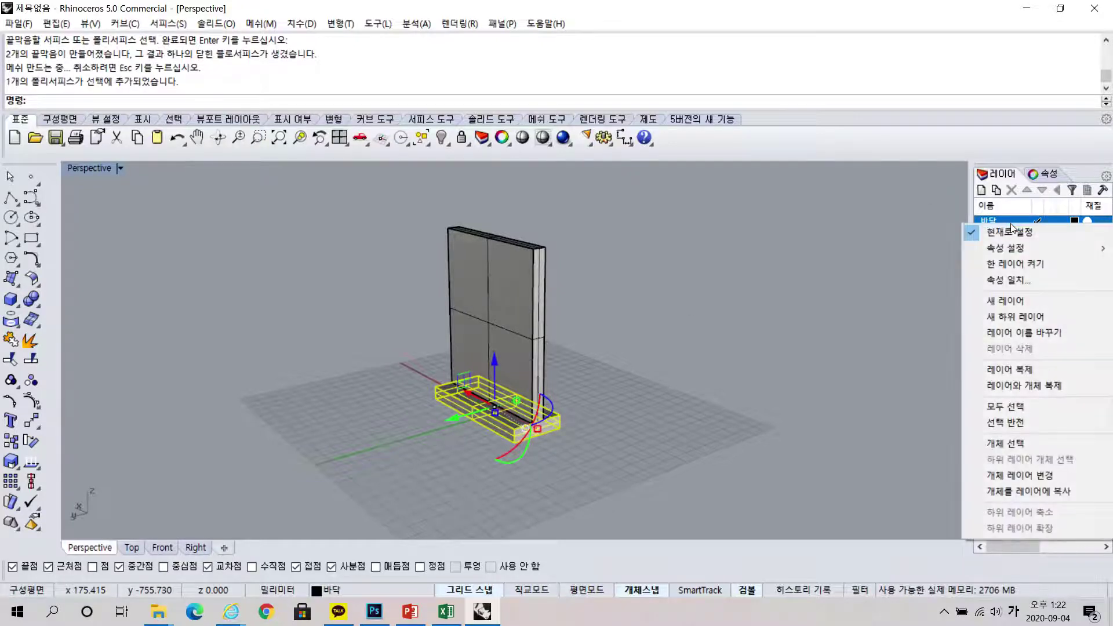
{"action": "left_click", "coordinate": [1054, 477]}
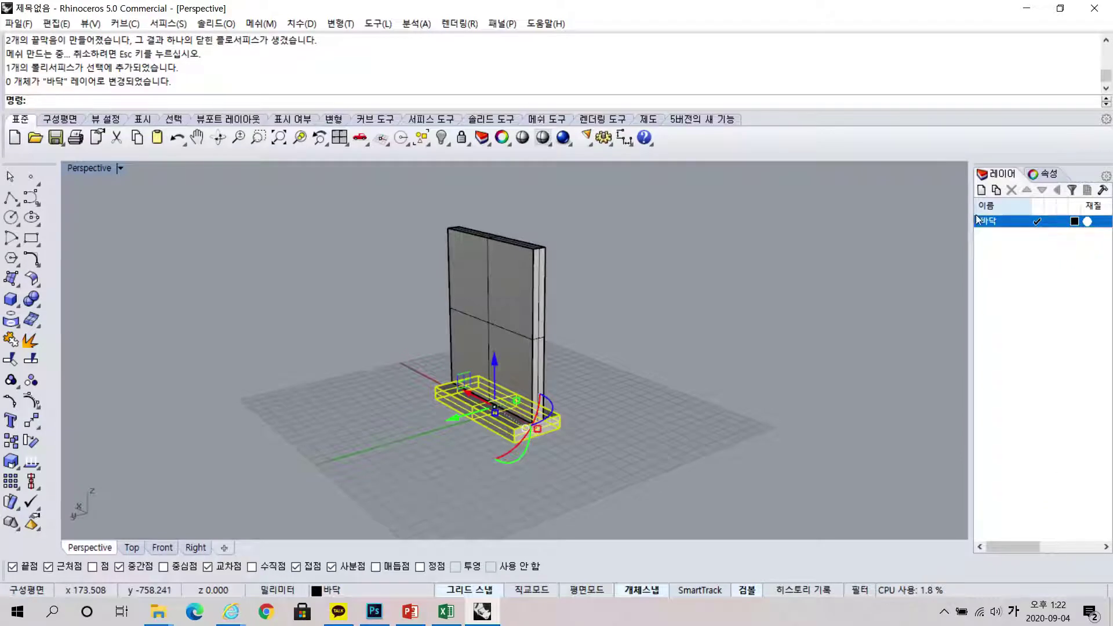
{"action": "left_click", "coordinate": [915, 280]}
Step: Create a new layer named 포스터 and move the upright panel onto it
{"action": "left_click", "coordinate": [981, 190]}
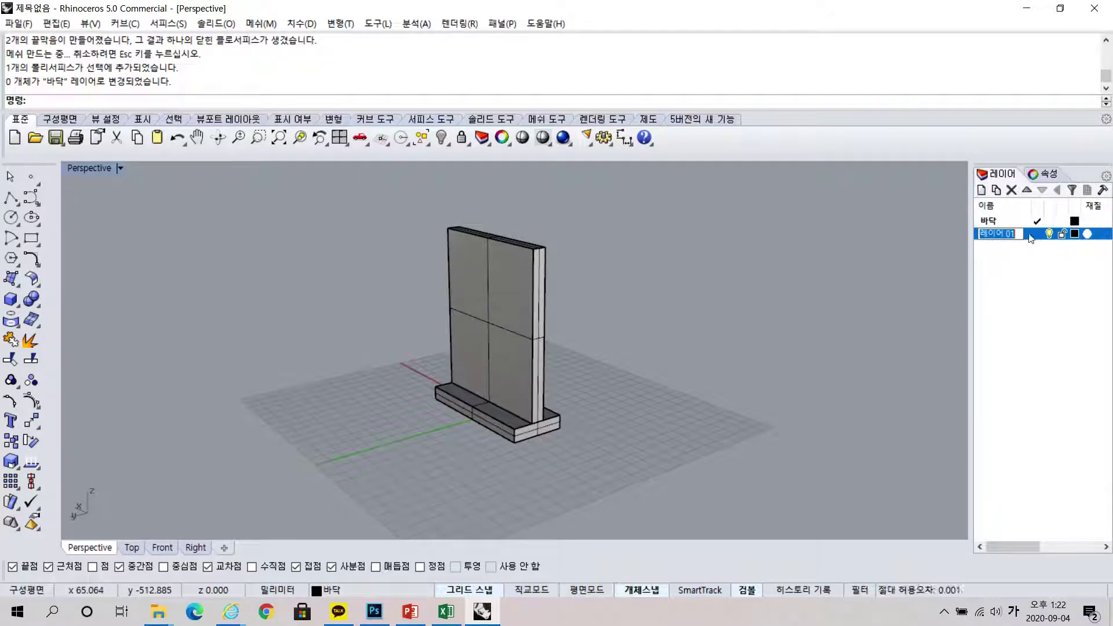
{"action": "type", "text": "ㅂ"}
{"action": "type", "text": "스터"}
{"action": "key", "text": "Return"}
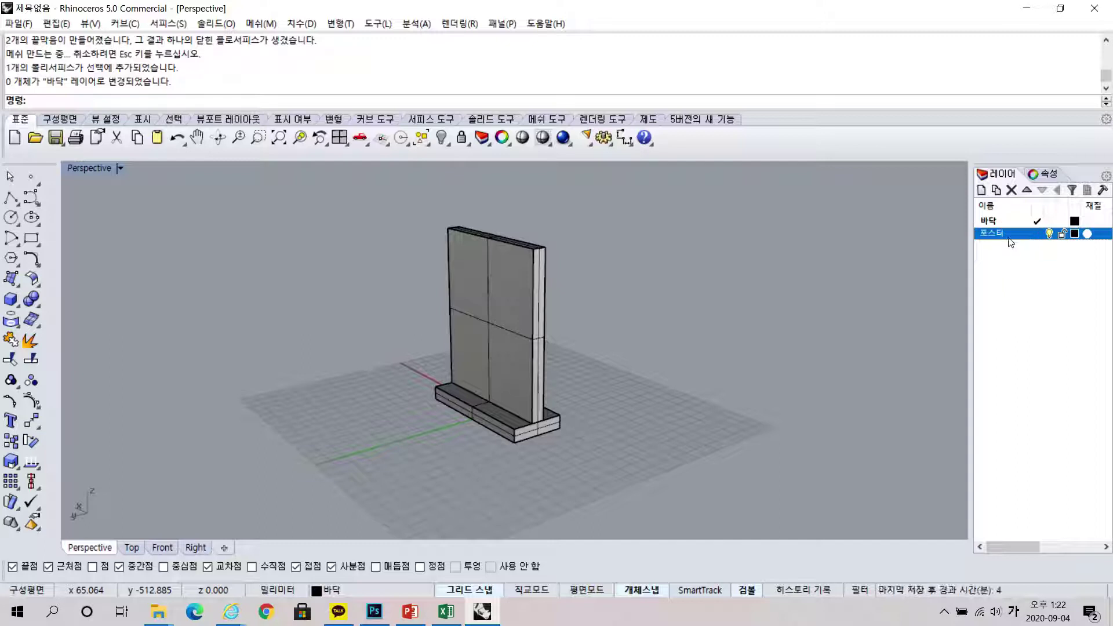
{"action": "left_click", "coordinate": [520, 347]}
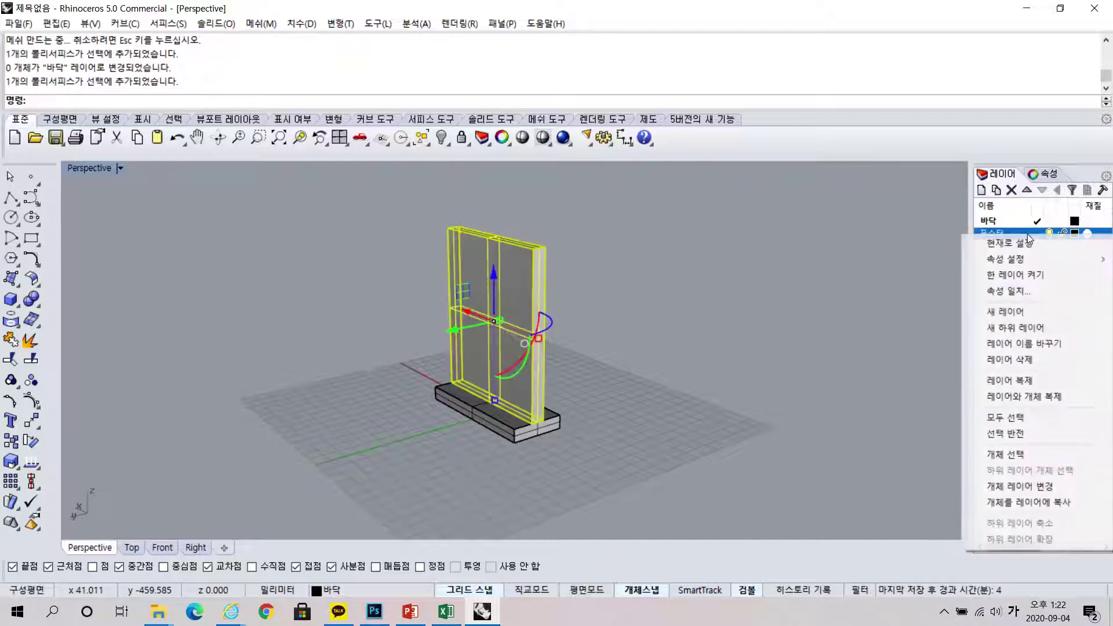
{"action": "left_click", "coordinate": [1035, 487]}
{"action": "right_click_drag", "start_coordinate": [694, 342], "coordinate": [643, 325]}
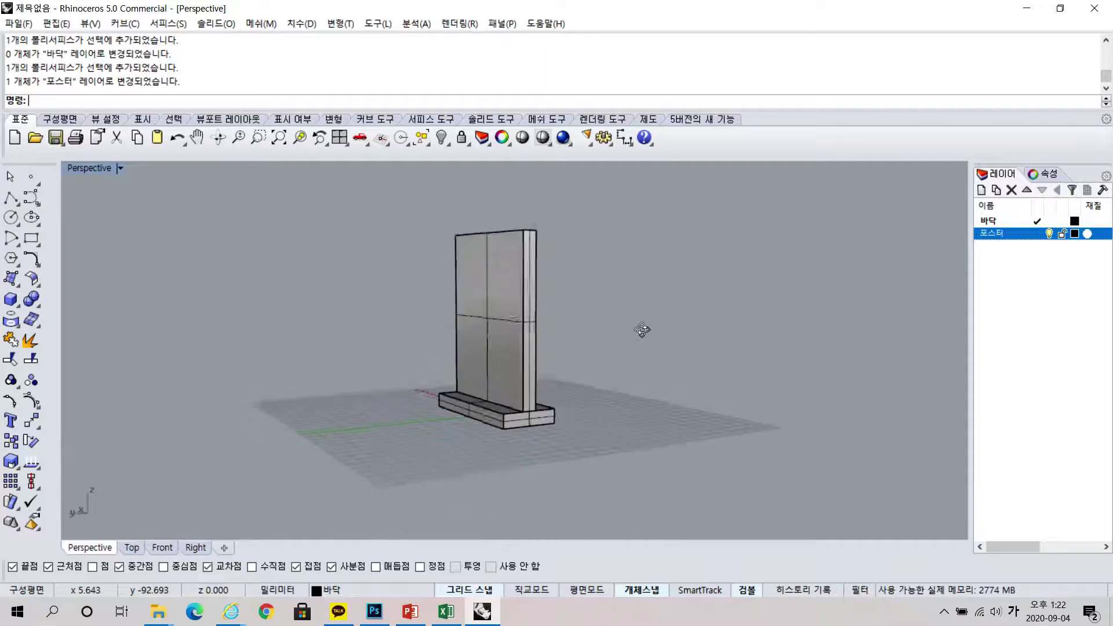
Step: Set the display colour of the 바닥 layer to cyan and that of the 포스터 layer to light teal
{"action": "left_click", "coordinate": [1075, 222]}
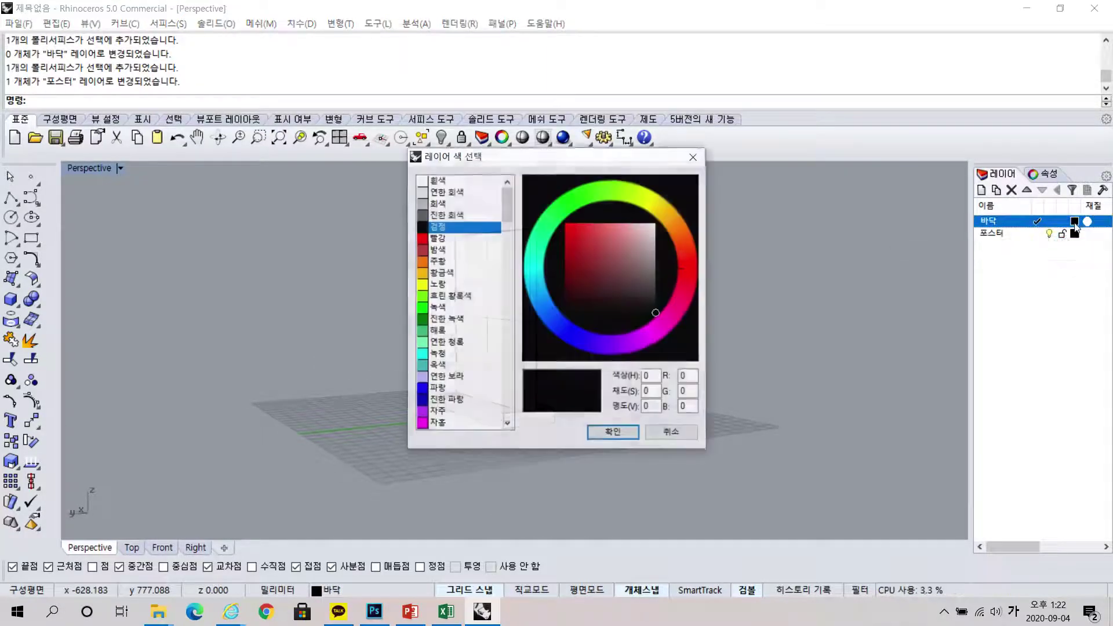
{"action": "left_click", "coordinate": [443, 193]}
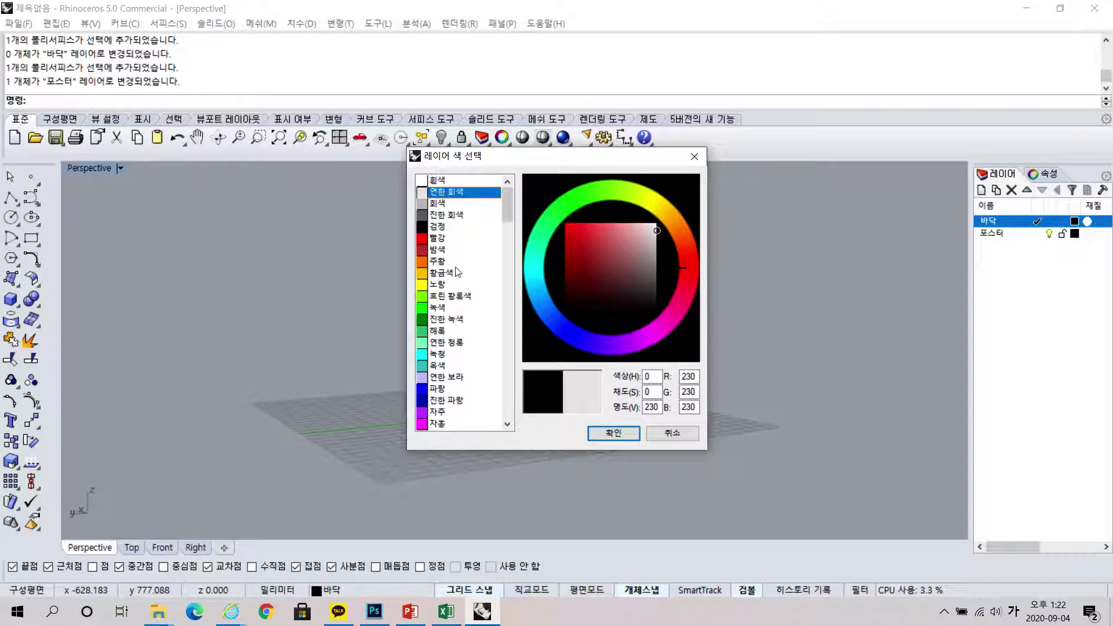
{"action": "left_click", "coordinate": [458, 354]}
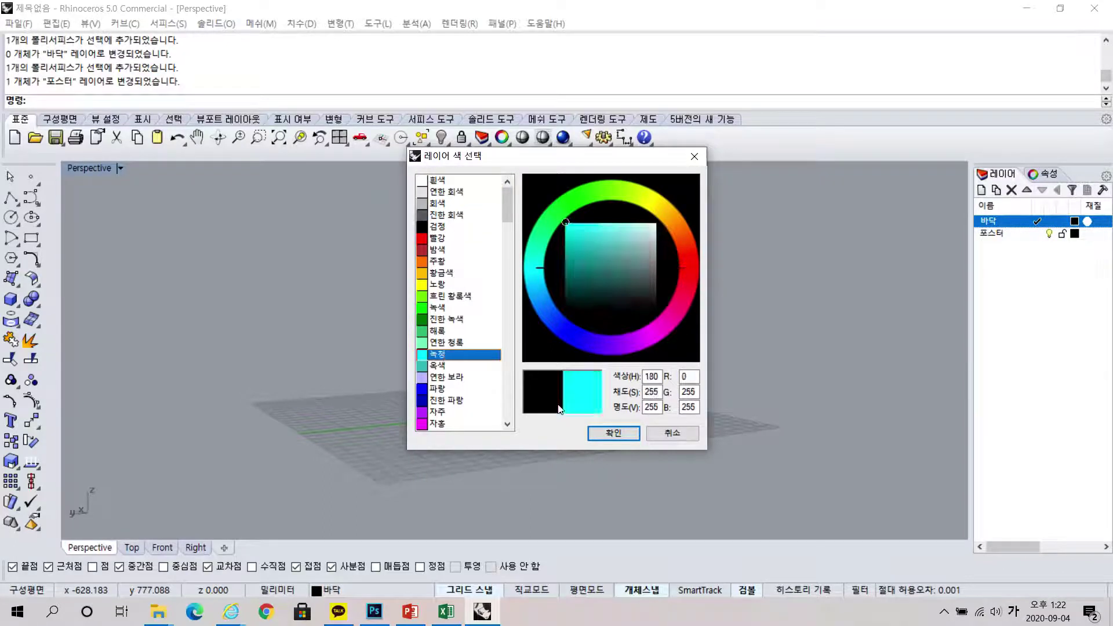
{"action": "left_click", "coordinate": [615, 435]}
{"action": "left_click", "coordinate": [1074, 234]}
{"action": "left_click", "coordinate": [458, 342]}
{"action": "left_click", "coordinate": [603, 434]}
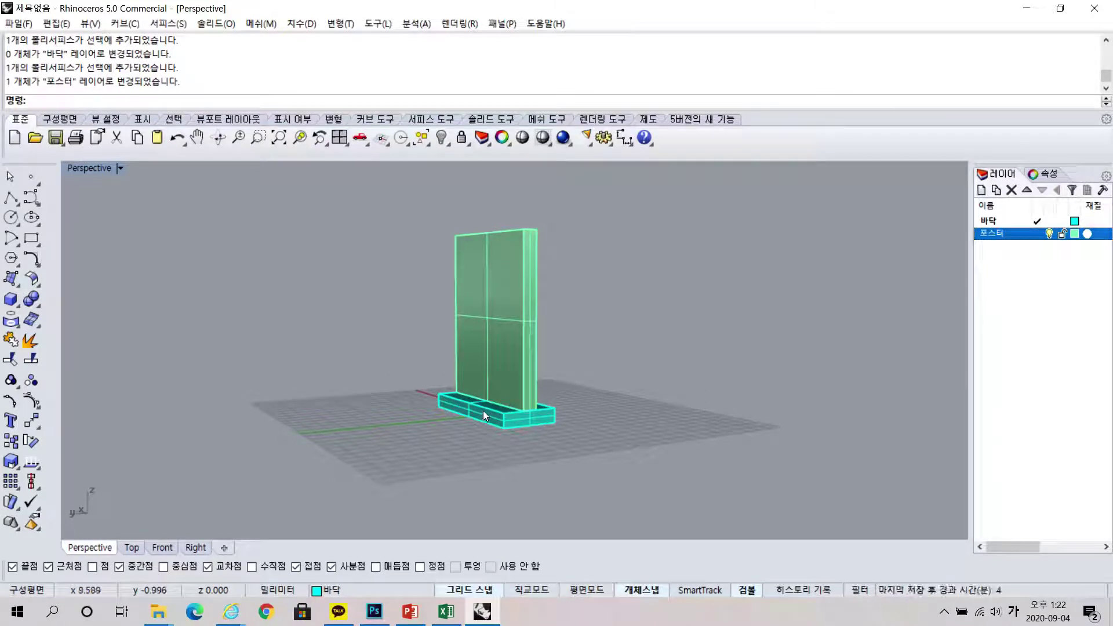
{"action": "right_click_drag", "start_coordinate": [477, 409], "coordinate": [513, 331]}
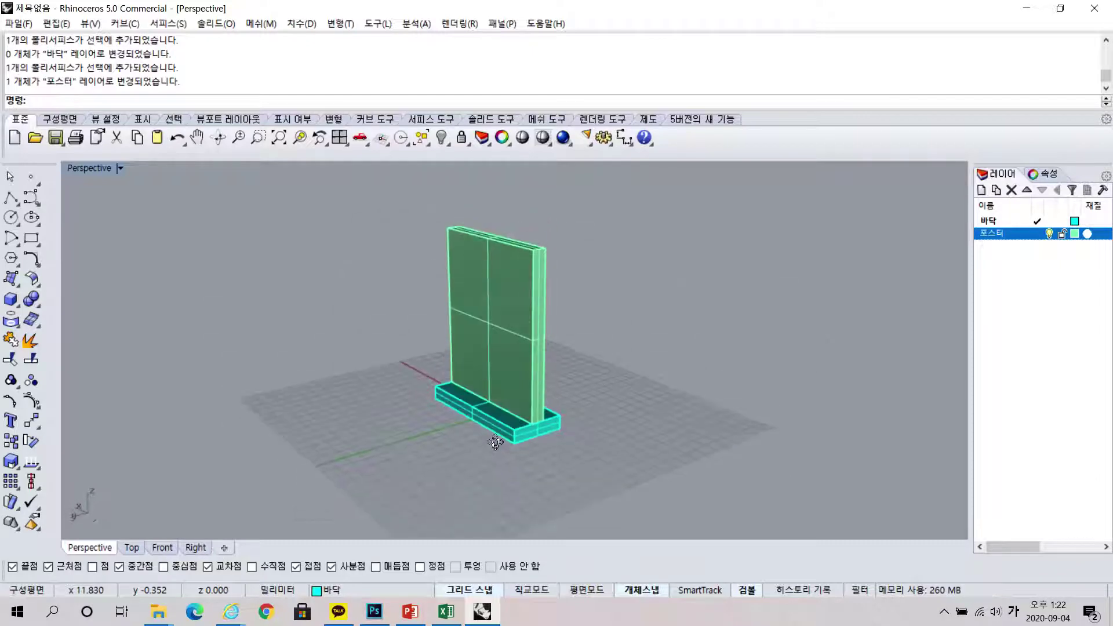
Step: Switch the Perspective viewport to the Rendered display mode
{"action": "left_click", "coordinate": [121, 168]}
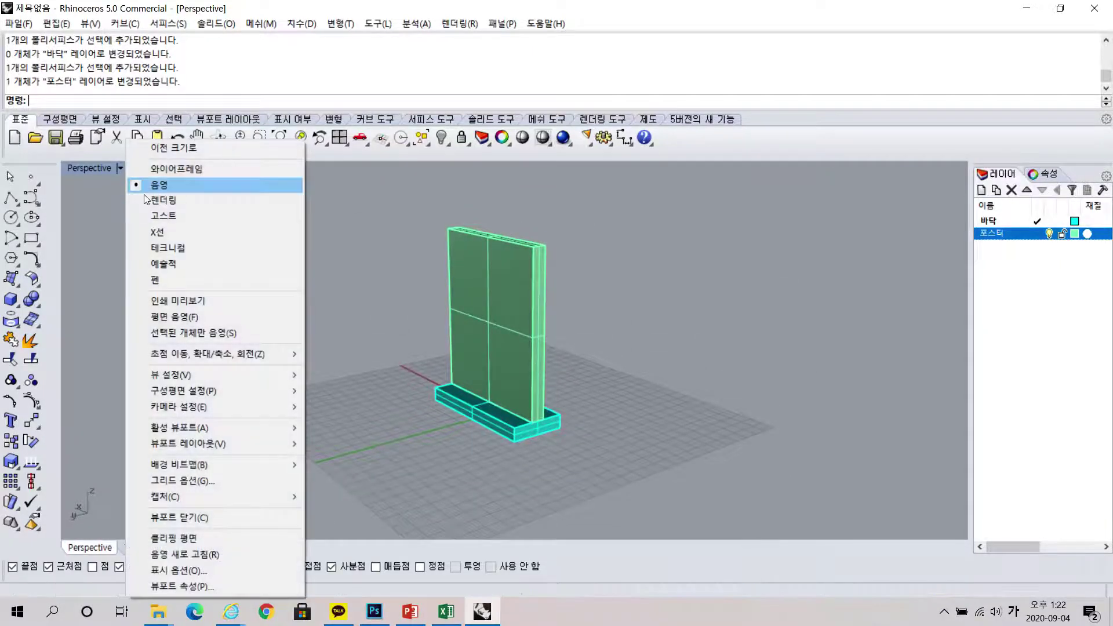
{"action": "left_click", "coordinate": [162, 202]}
{"action": "right_click_drag", "start_coordinate": [520, 384], "coordinate": [557, 377]}
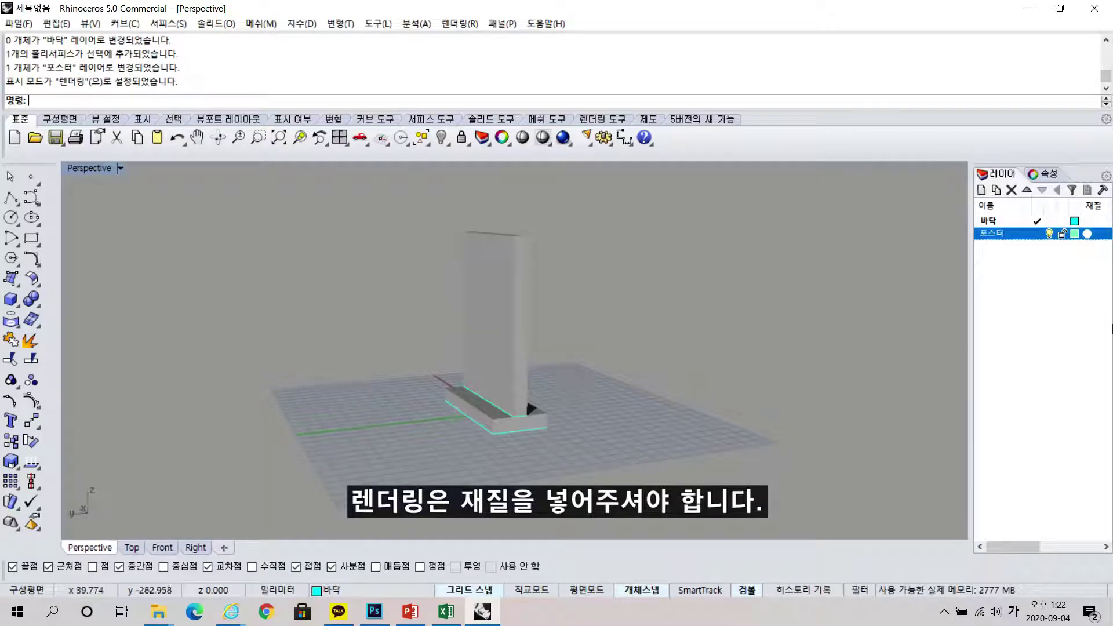
Step: Give the 바닥 layer a new material with a bright green colour (RGB 15, 255, 0)
{"action": "left_click", "coordinate": [1088, 226]}
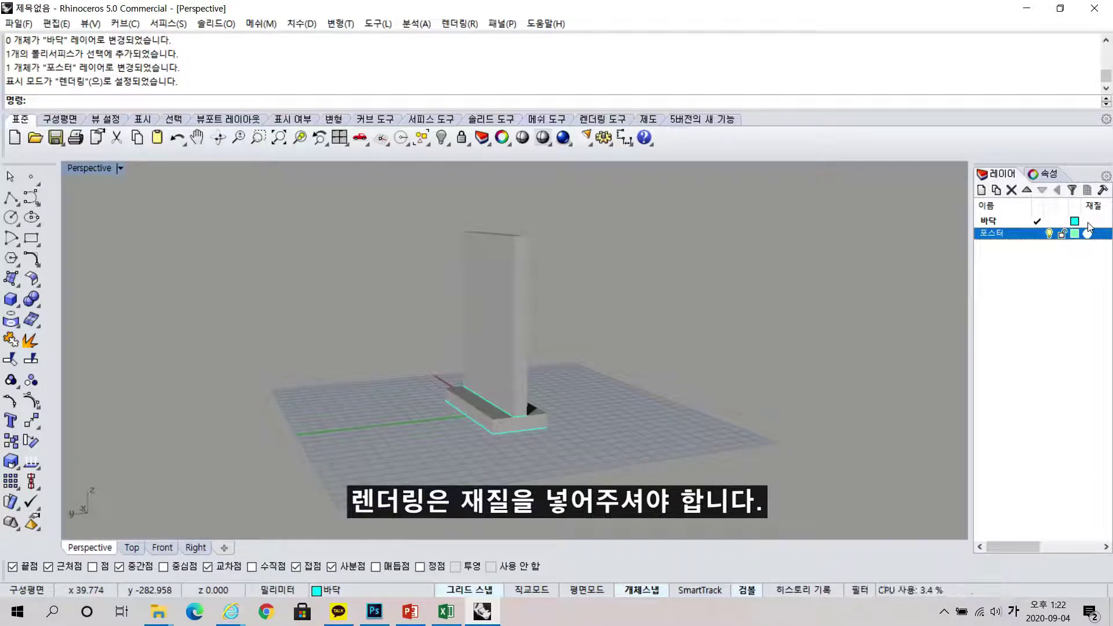
{"action": "left_click", "coordinate": [1088, 221]}
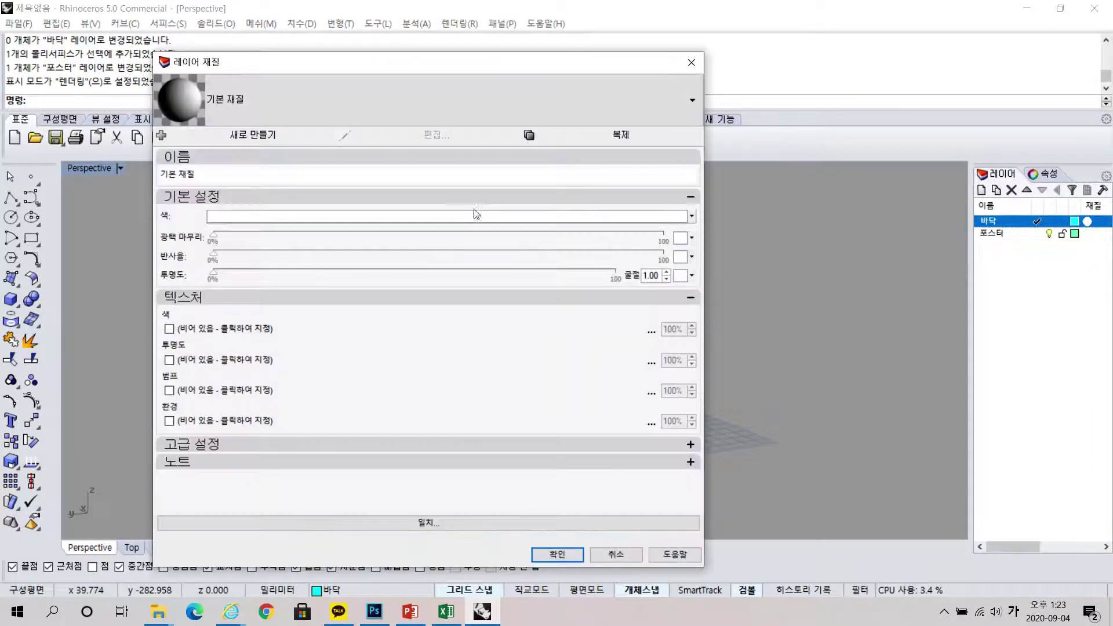
{"action": "left_click", "coordinate": [475, 215]}
{"action": "left_click", "coordinate": [432, 257]}
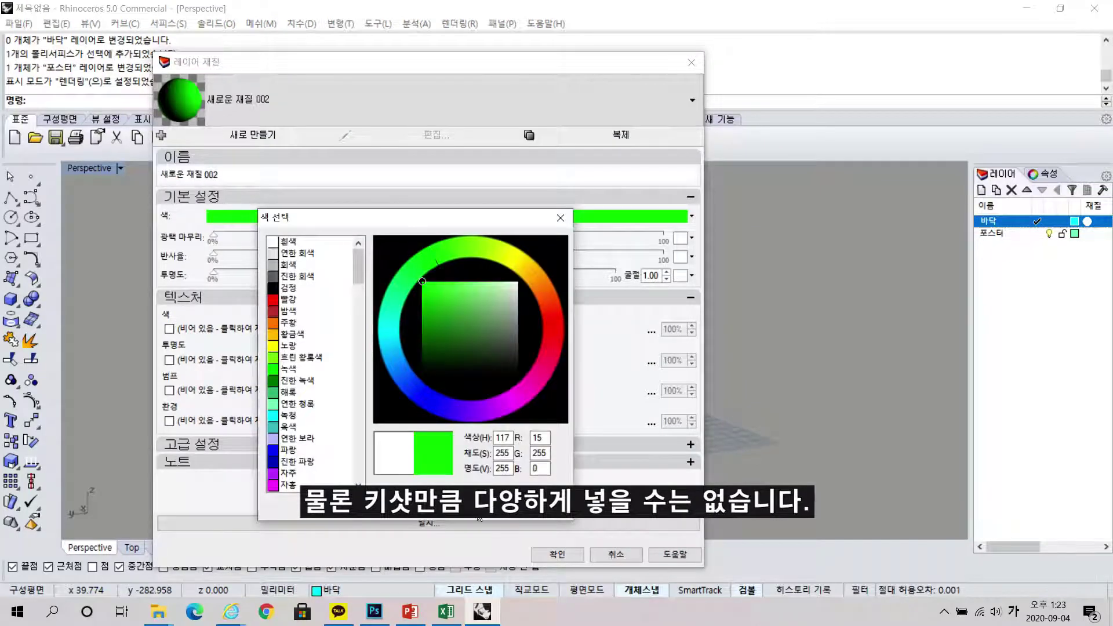
{"action": "left_click", "coordinate": [522, 504]}
{"action": "left_click", "coordinate": [557, 555]}
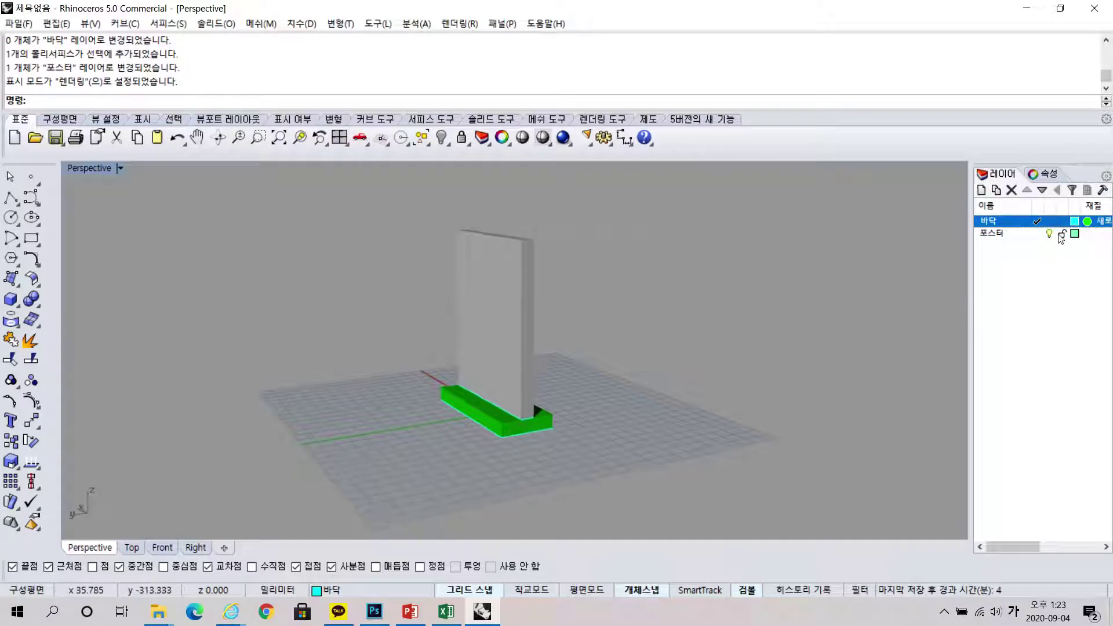
Step: Give the 포스터 layer a new material with the maroon colour 밤색 (RGB 191, 63, 63)
{"action": "left_click", "coordinate": [1087, 234]}
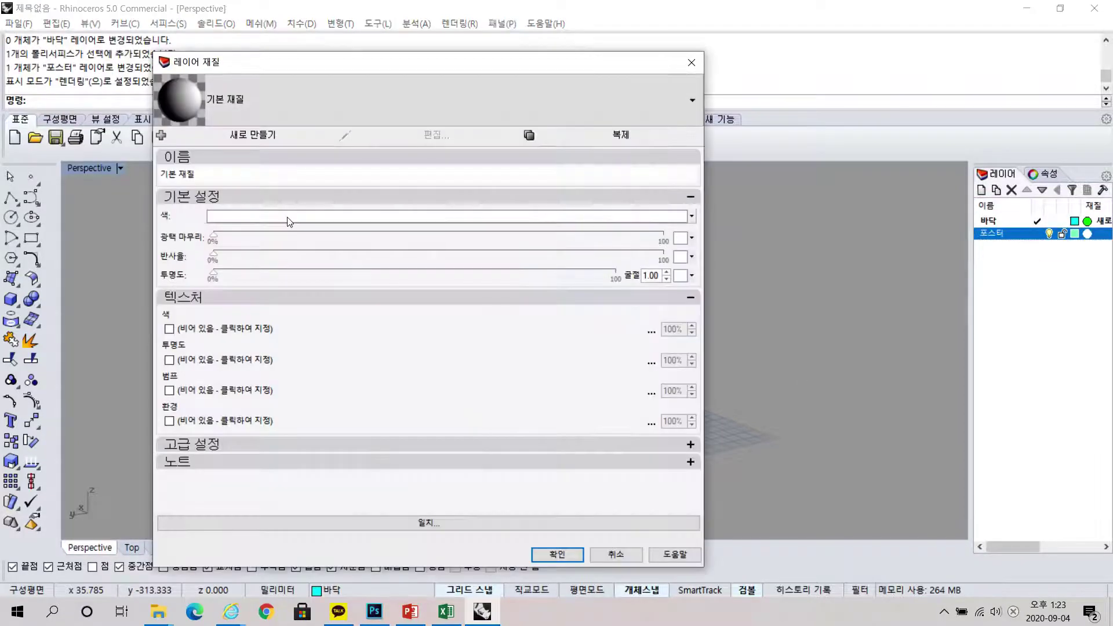
{"action": "left_click", "coordinate": [288, 216]}
{"action": "left_click", "coordinate": [299, 312]}
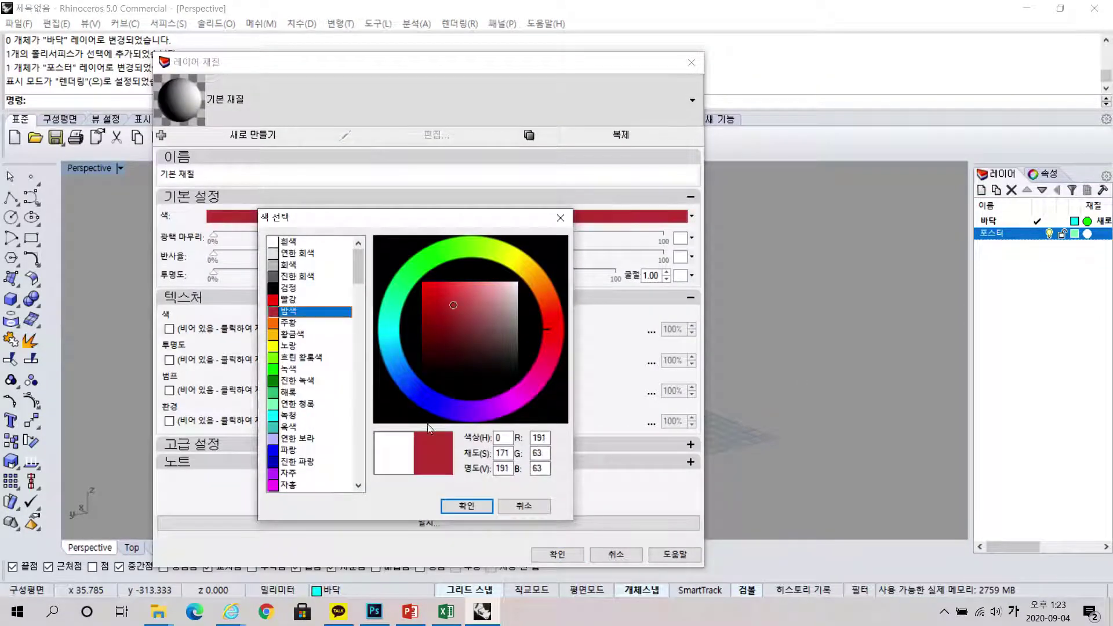
{"action": "left_click", "coordinate": [447, 506]}
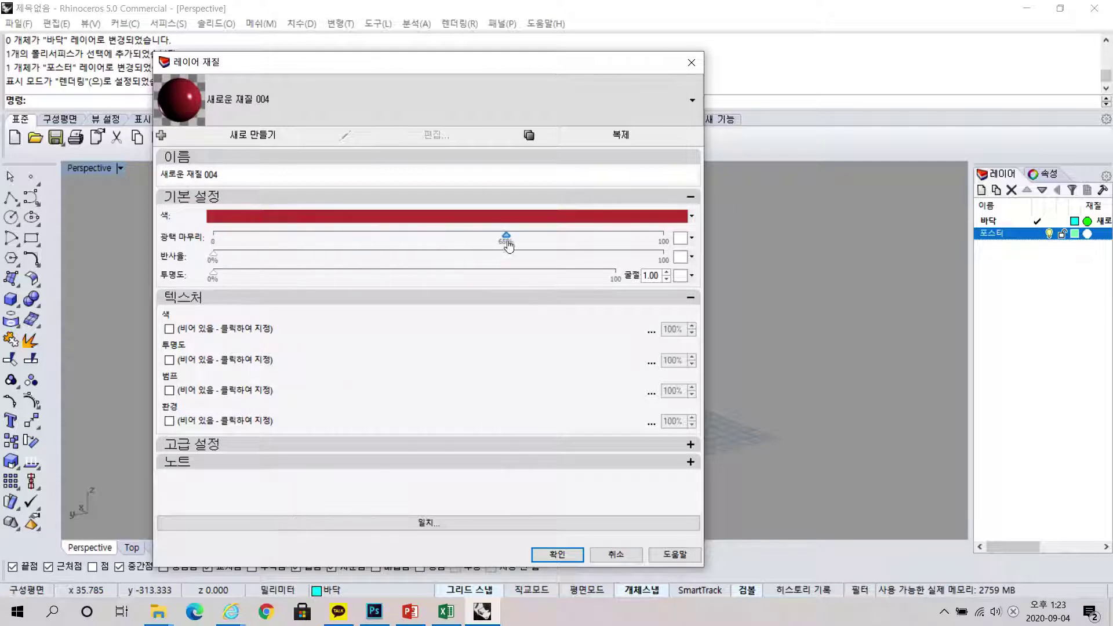
Step: Raise the 포스터 material's gloss finish to about 65%, set reflectivity and transparency to roughly mid-range, and apply the material
{"action": "left_click_drag", "start_coordinate": [212, 256], "coordinate": [449, 256]}
{"action": "left_click_drag", "start_coordinate": [214, 275], "coordinate": [445, 275]}
{"action": "left_click", "coordinate": [580, 554]}
{"action": "right_click_drag", "start_coordinate": [548, 451], "coordinate": [716, 347]}
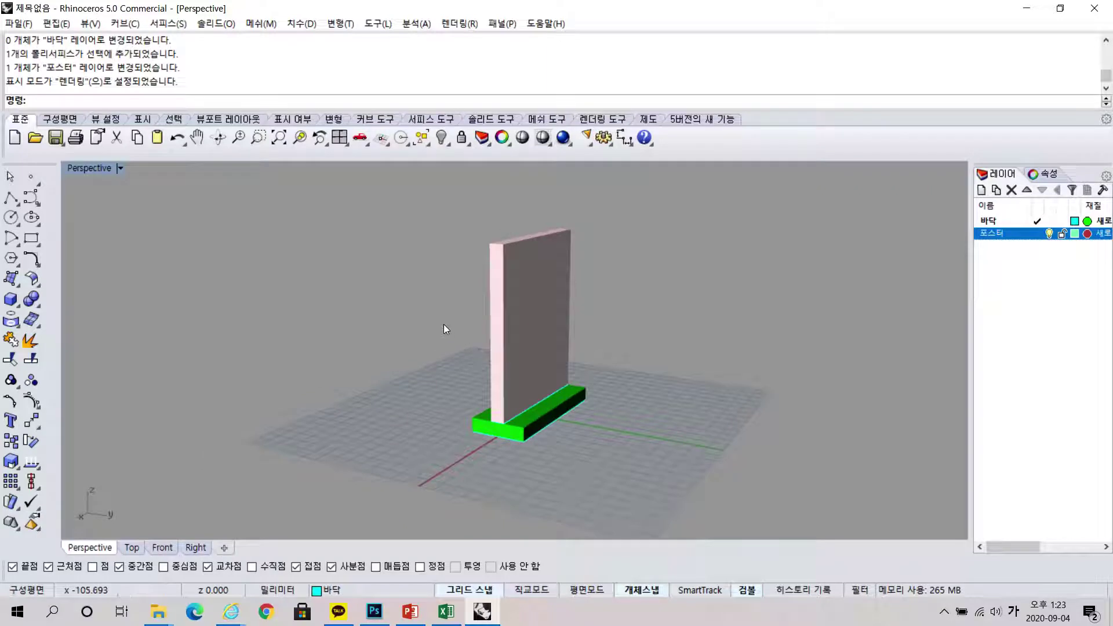
Step: Change the 포스터 layer material's colour to the dark grey preset 진한 회색
{"action": "right_click_drag", "start_coordinate": [457, 318], "coordinate": [815, 324]}
{"action": "right_click_drag", "start_coordinate": [500, 380], "coordinate": [602, 385]}
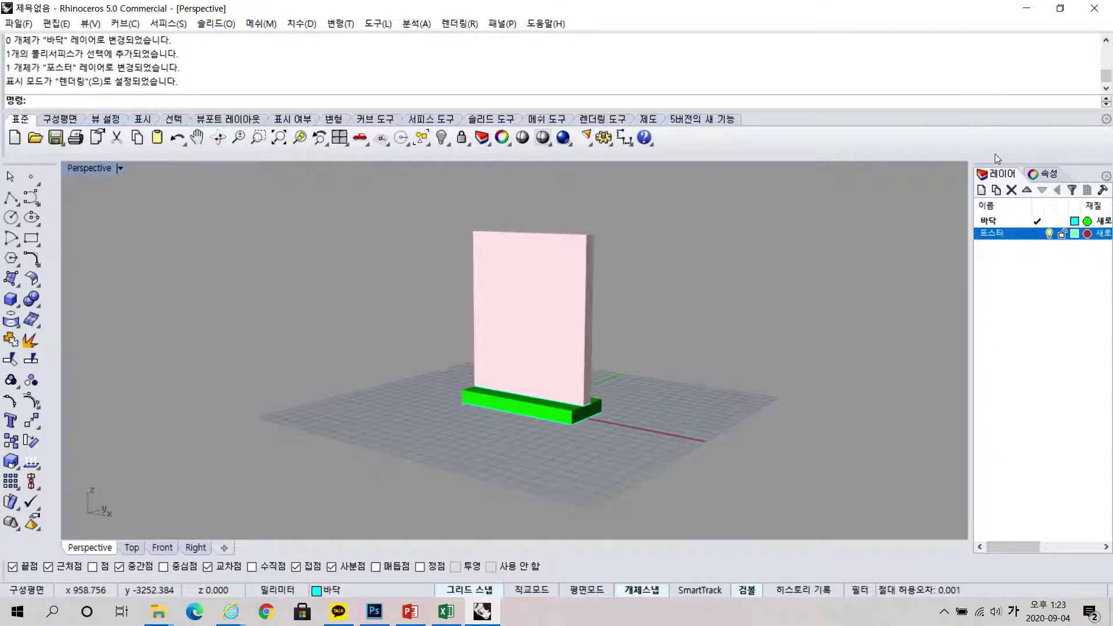
{"action": "left_click", "coordinate": [1087, 234]}
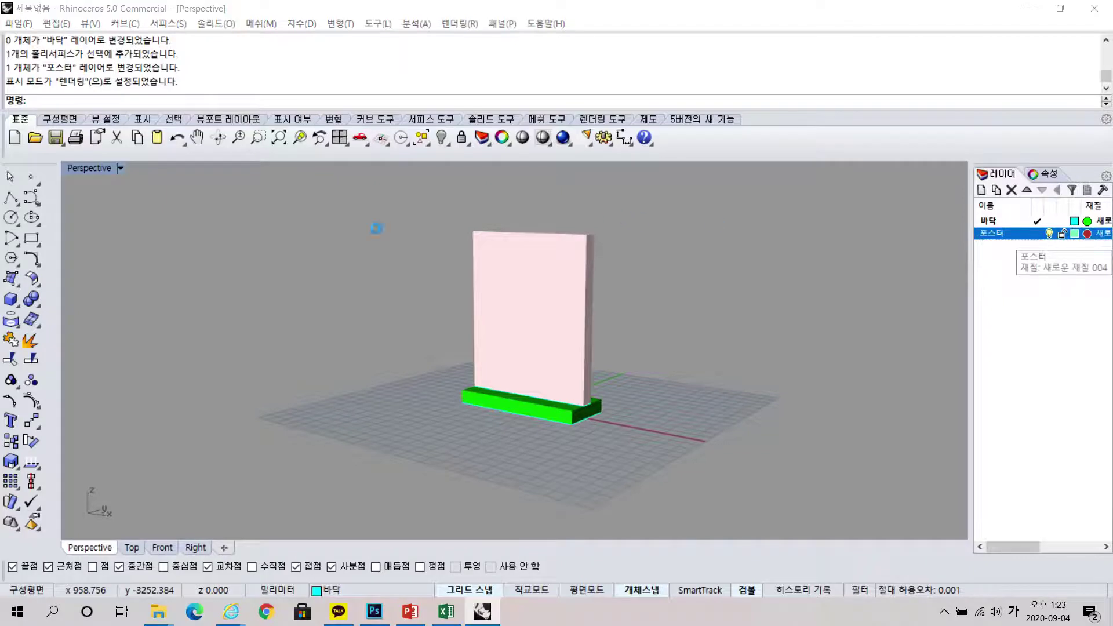
{"action": "left_click", "coordinate": [313, 217]}
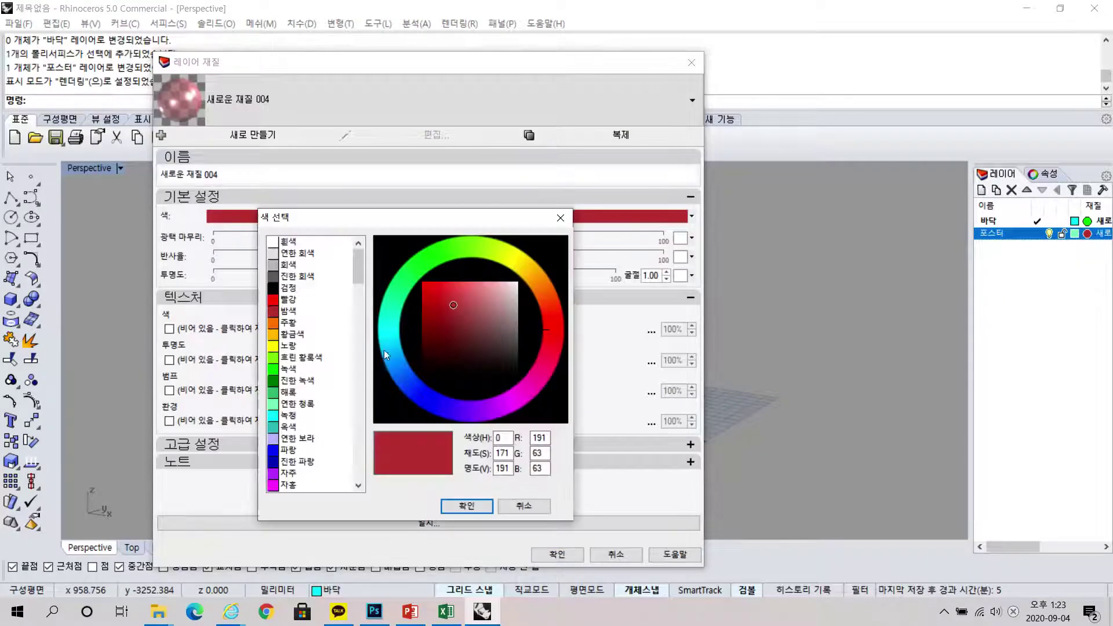
{"action": "left_click", "coordinate": [300, 277]}
{"action": "left_click", "coordinate": [466, 505]}
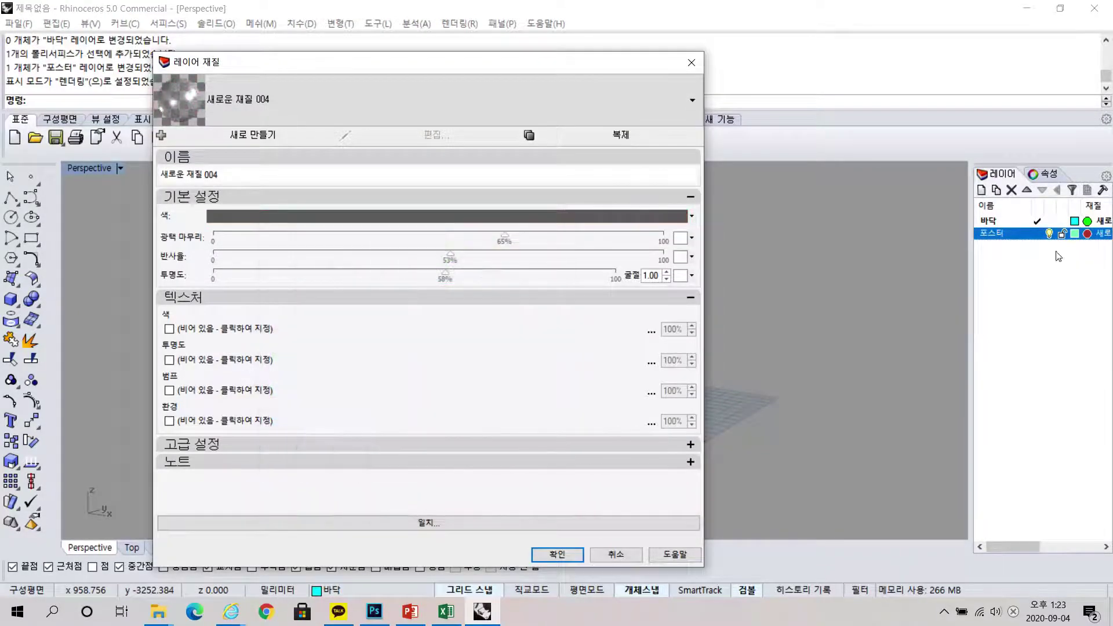
Step: Reduce the 포스터 material's gloss finish, reflectivity and transparency to 0% and apply the material
{"action": "left_click_drag", "start_coordinate": [504, 236], "coordinate": [171, 243]}
{"action": "left_click_drag", "start_coordinate": [451, 260], "coordinate": [107, 264]}
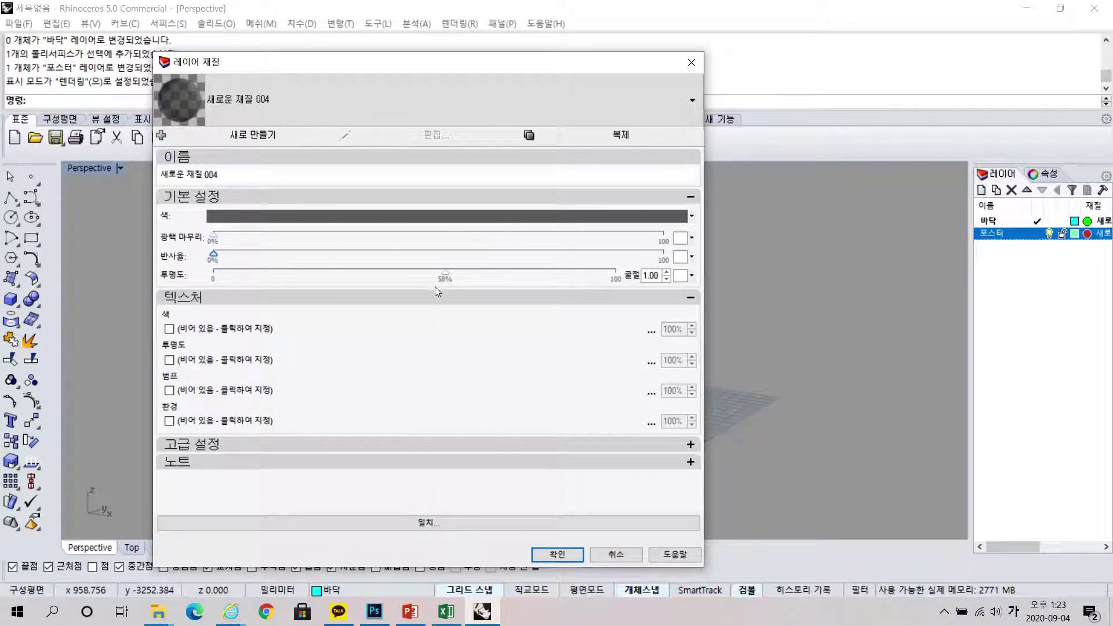
{"action": "left_click_drag", "start_coordinate": [447, 278], "coordinate": [40, 274]}
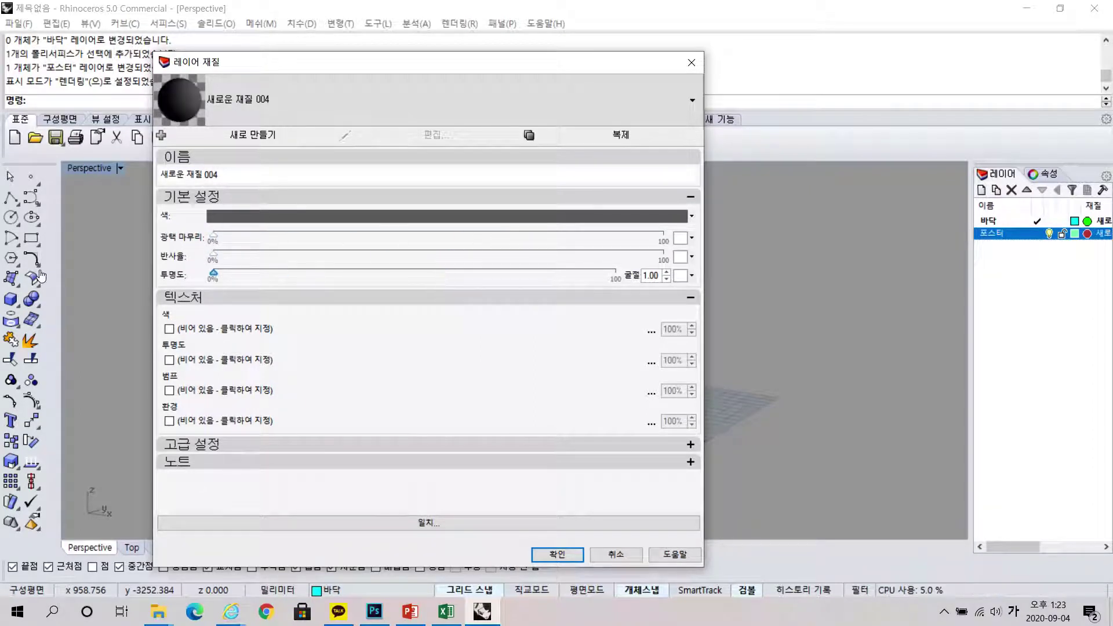
{"action": "left_click", "coordinate": [557, 555]}
Step: Change the 바닥 layer material's colour to 진한 회색 (RGB 105, 105, 105) and apply it
{"action": "left_click", "coordinate": [1086, 222]}
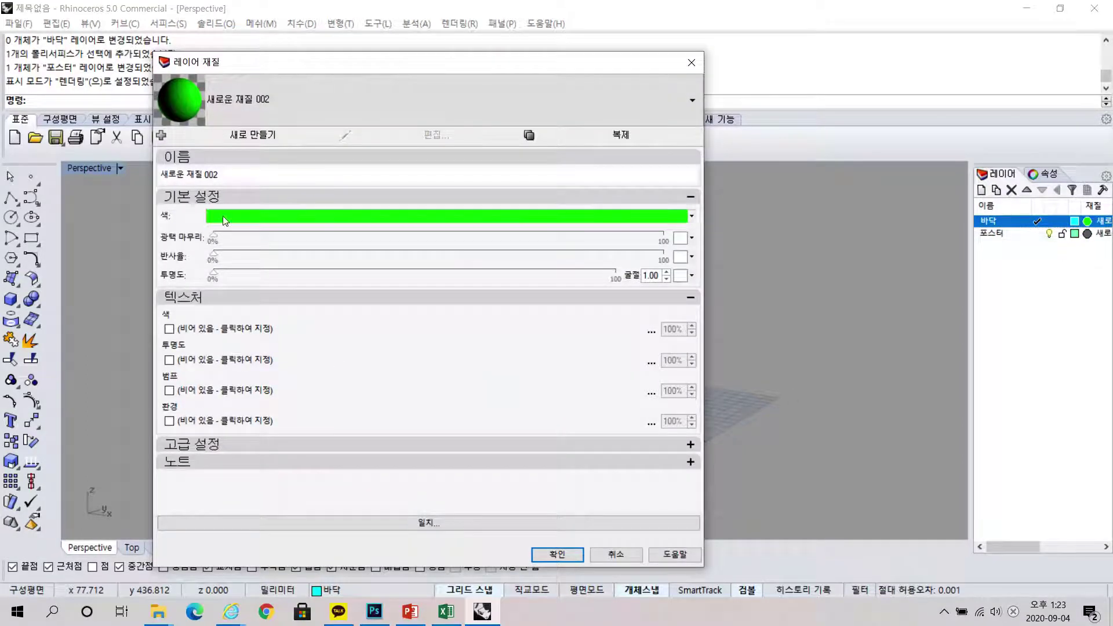
{"action": "left_click", "coordinate": [223, 216]}
{"action": "left_click", "coordinate": [301, 277]}
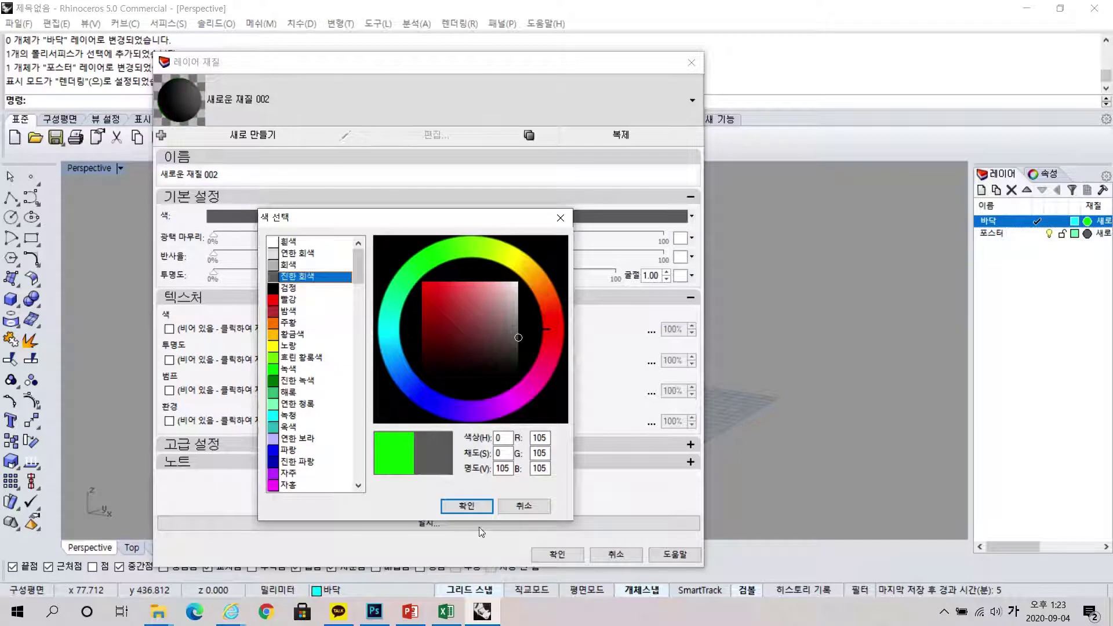
{"action": "left_click", "coordinate": [483, 505]}
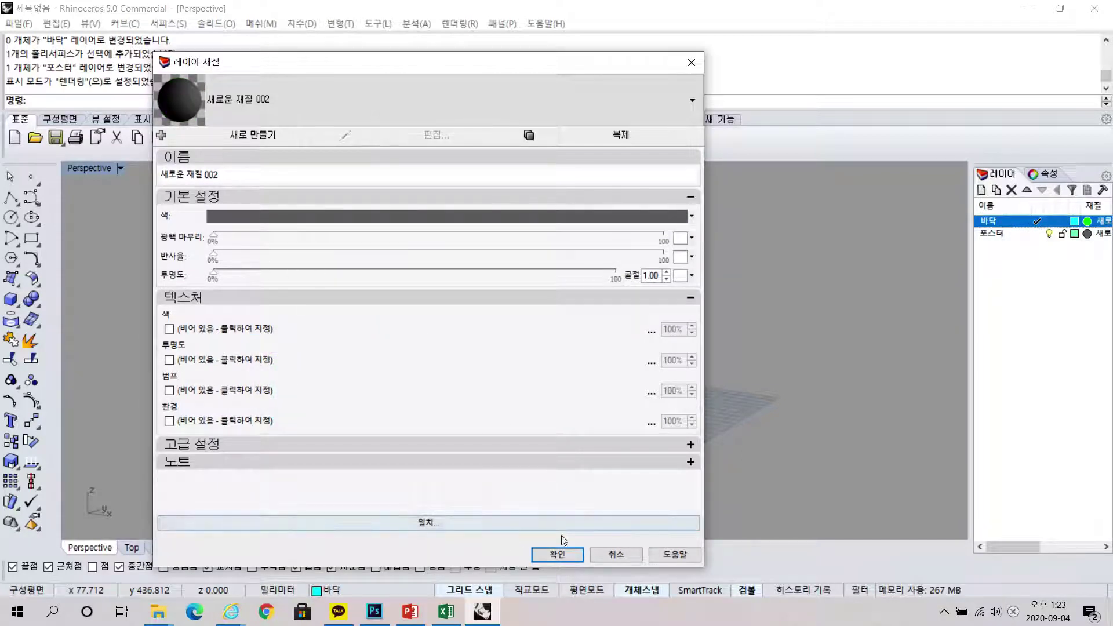
{"action": "left_click", "coordinate": [557, 554]}
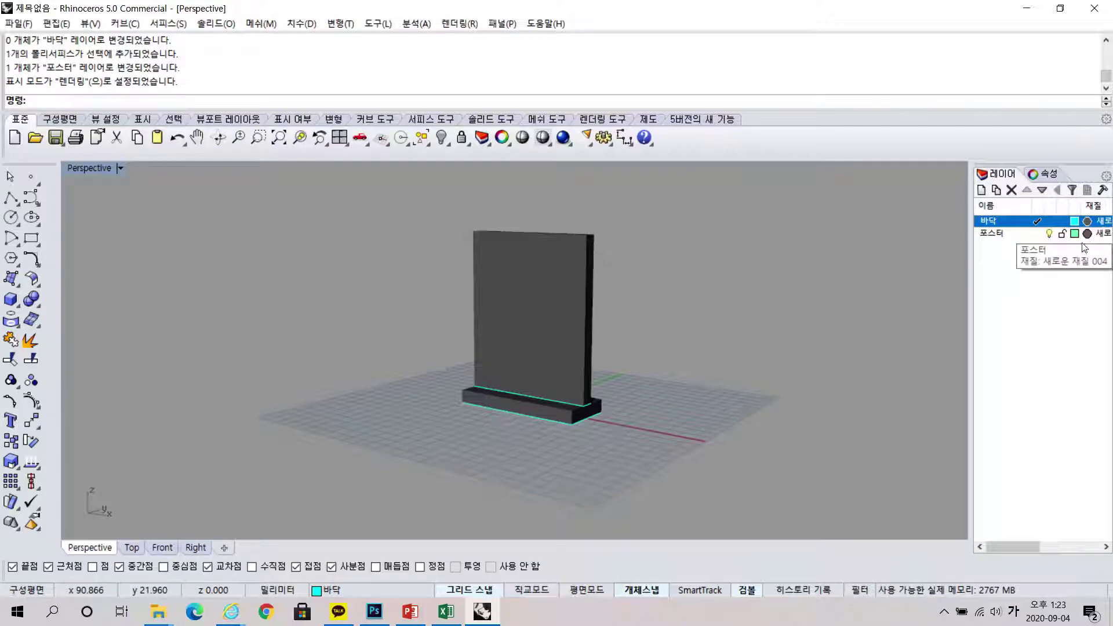
Step: View the reference render KakaoTalk_20200904_121404425_02.jpg from the 립스틱렌더링 folder, and return to the Rhinoceros model
{"action": "left_click", "coordinate": [539, 309]}
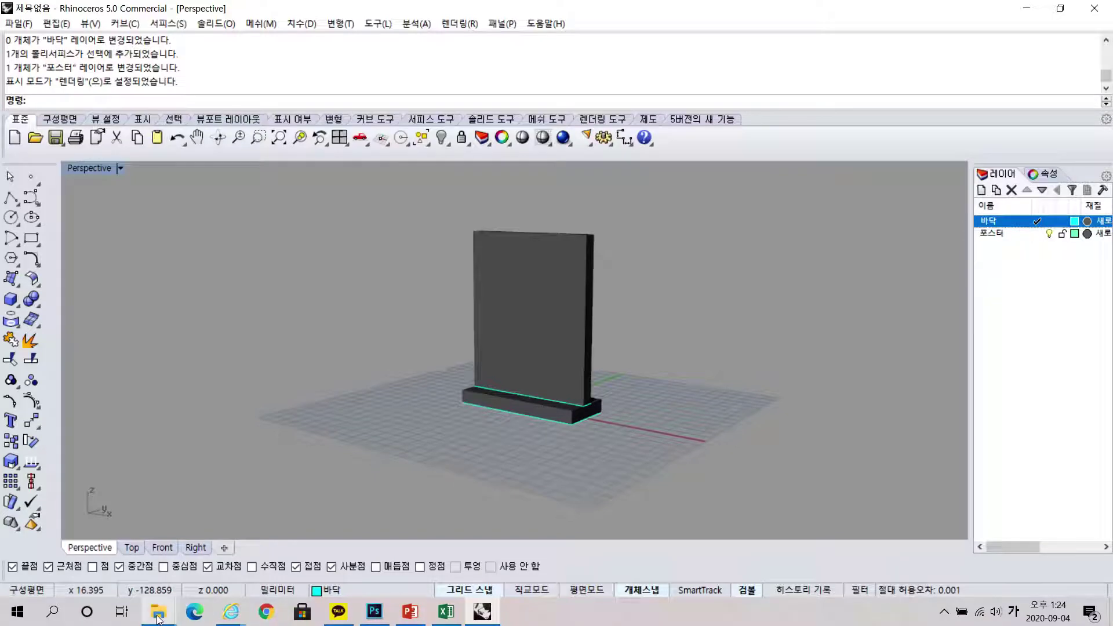
{"action": "mouse_move", "coordinate": [157, 618]}
{"action": "left_click", "coordinate": [181, 568]}
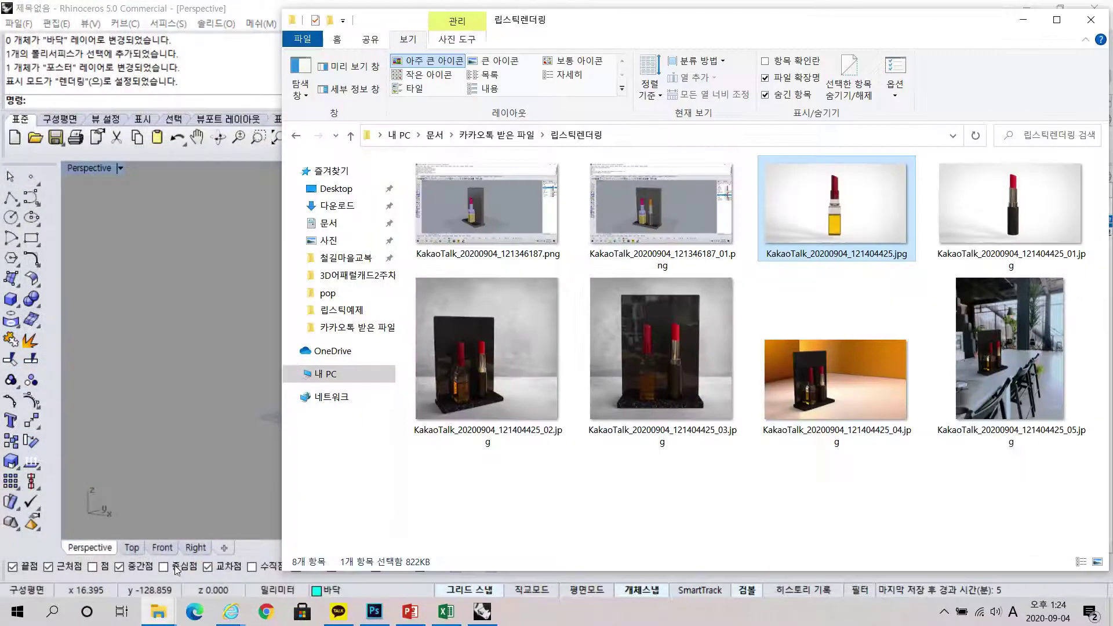
{"action": "double_click", "coordinate": [517, 352]}
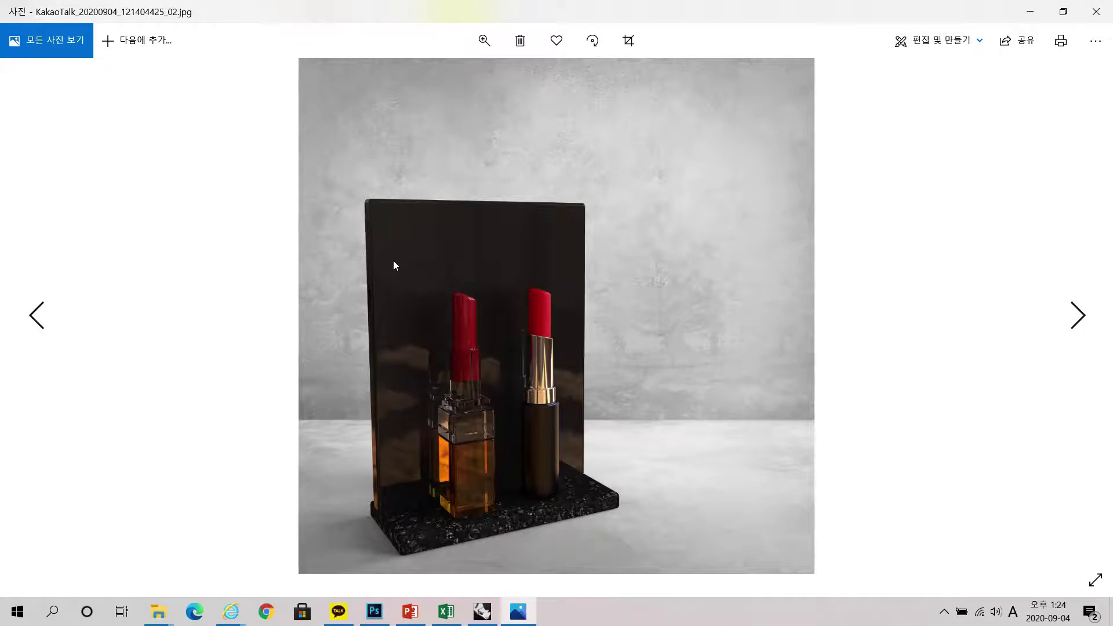
{"action": "left_click", "coordinate": [1029, 12]}
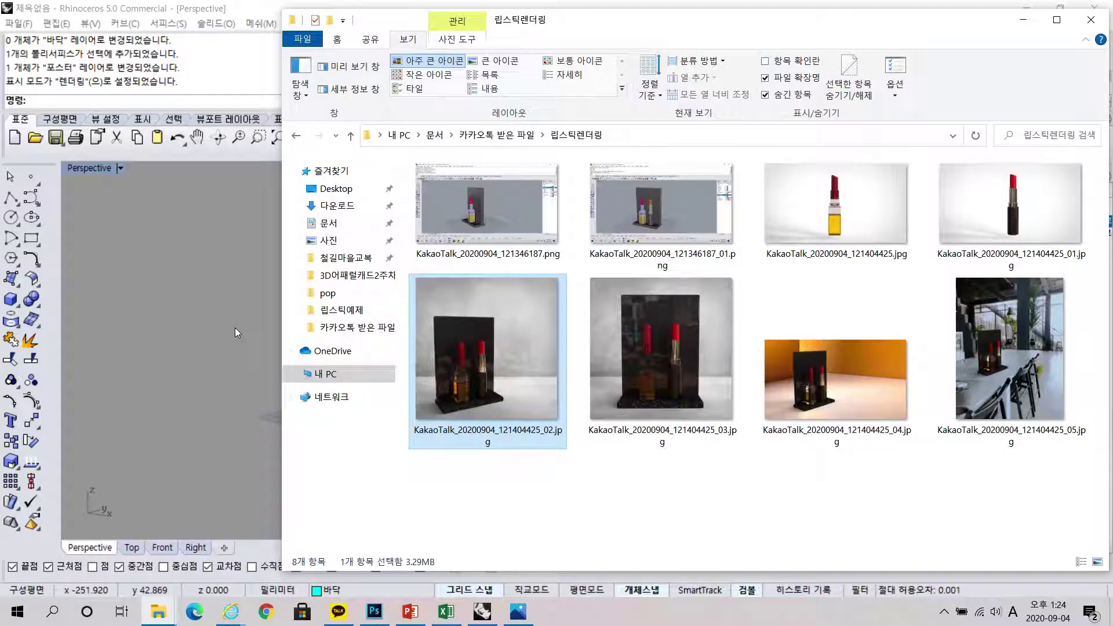
{"action": "left_click", "coordinate": [235, 328]}
Step: Examine the stand's upright panel and base from several angles, and select all of its parts
{"action": "right_click_drag", "start_coordinate": [765, 377], "coordinate": [576, 405]}
{"action": "scroll", "coordinate": [545, 402], "scroll_direction": "up", "scroll_amount": 5}
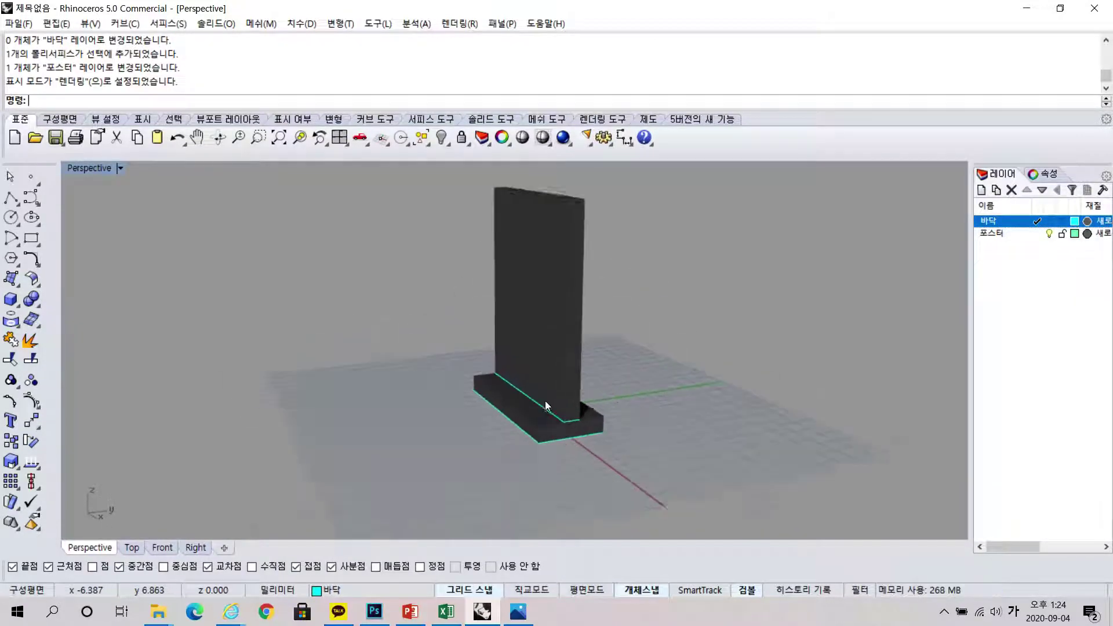
{"action": "scroll", "coordinate": [544, 401], "scroll_direction": "up", "scroll_amount": 1}
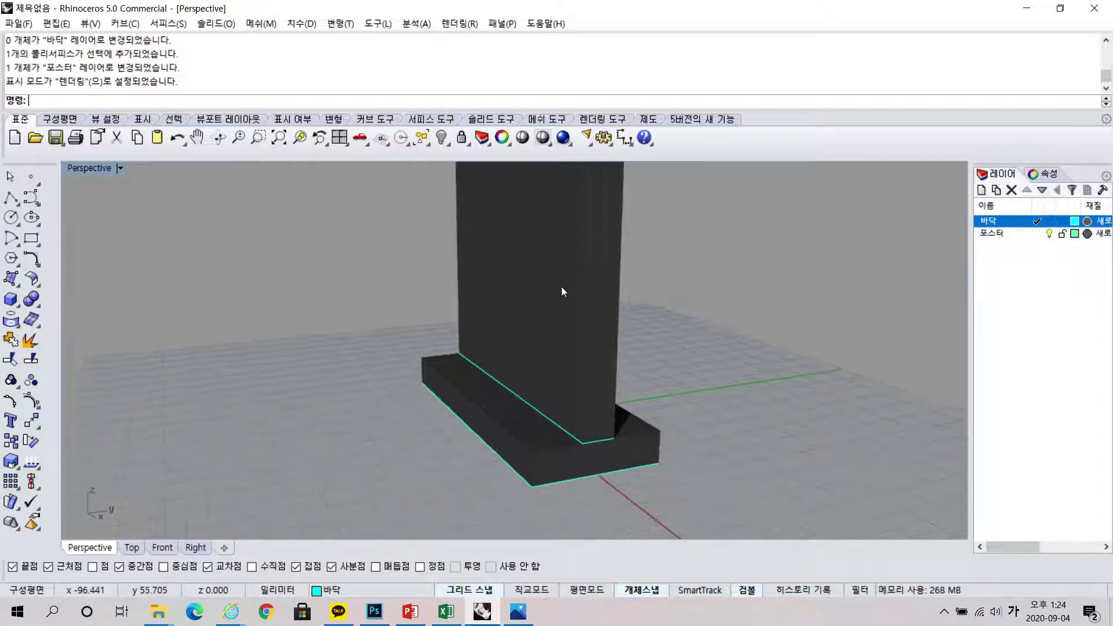
{"action": "scroll", "coordinate": [466, 384], "scroll_direction": "down", "scroll_amount": 2}
{"action": "right_click_drag", "start_coordinate": [501, 258], "coordinate": [696, 435]}
{"action": "right_click_drag", "start_coordinate": [544, 258], "coordinate": [695, 249]}
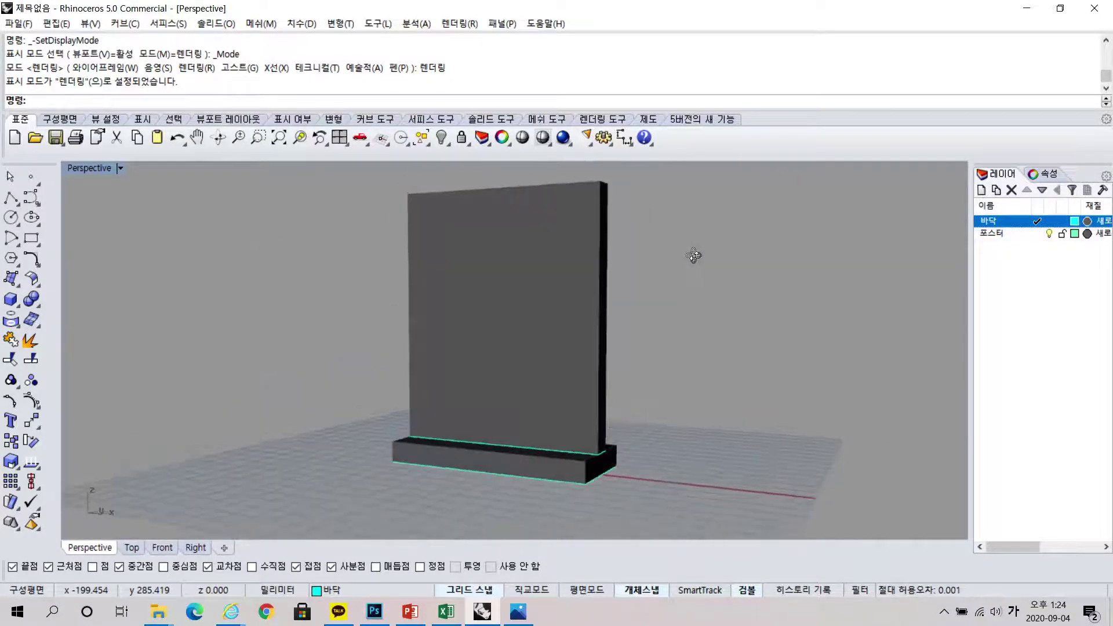
{"action": "scroll", "coordinate": [693, 258], "scroll_direction": "down", "scroll_amount": 3}
{"action": "left_click_drag", "start_coordinate": [515, 208], "coordinate": [713, 426]}
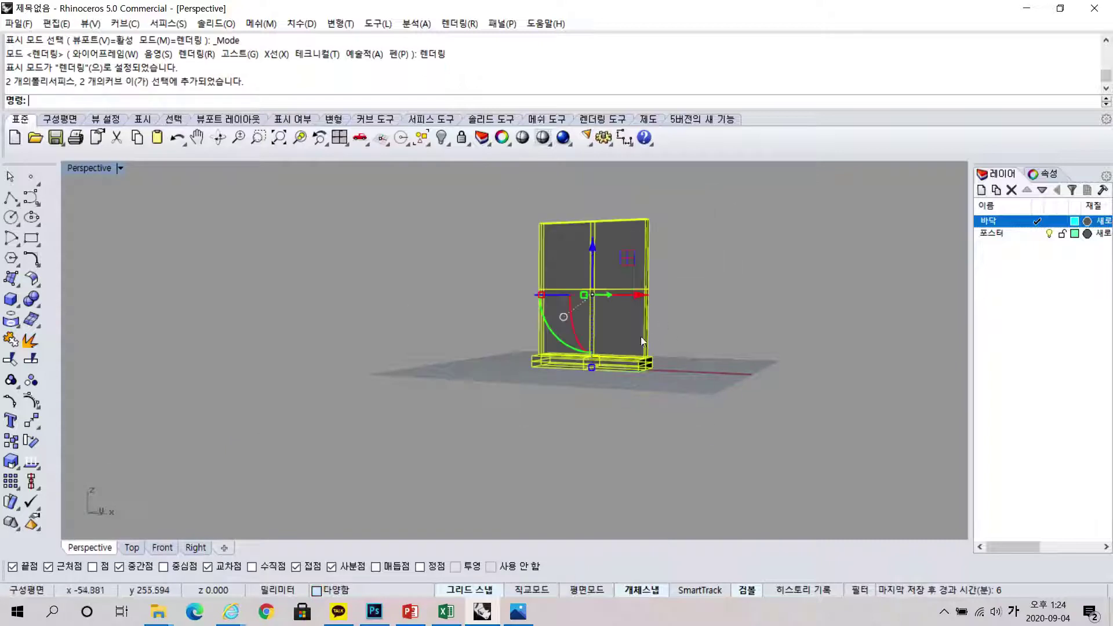
Step: Switch to the reference photo and examine the panel's upper corner and edges up close
{"action": "left_click", "coordinate": [520, 613]}
{"action": "left_click", "coordinate": [370, 203]}
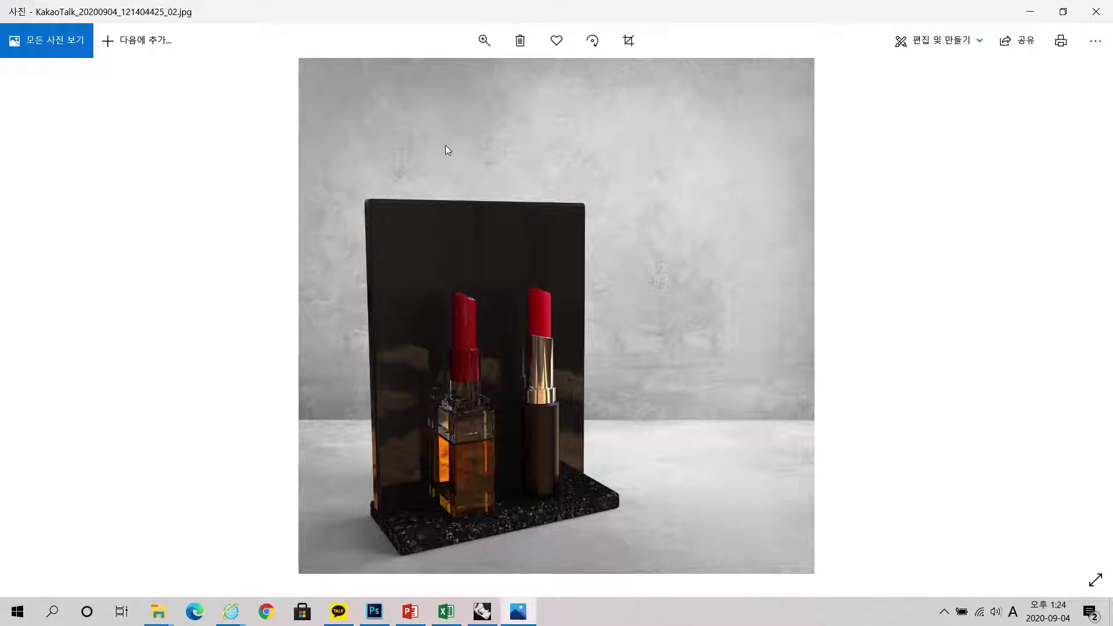
{"action": "left_click", "coordinate": [483, 41]}
{"action": "left_click_drag", "start_coordinate": [435, 79], "coordinate": [446, 79]}
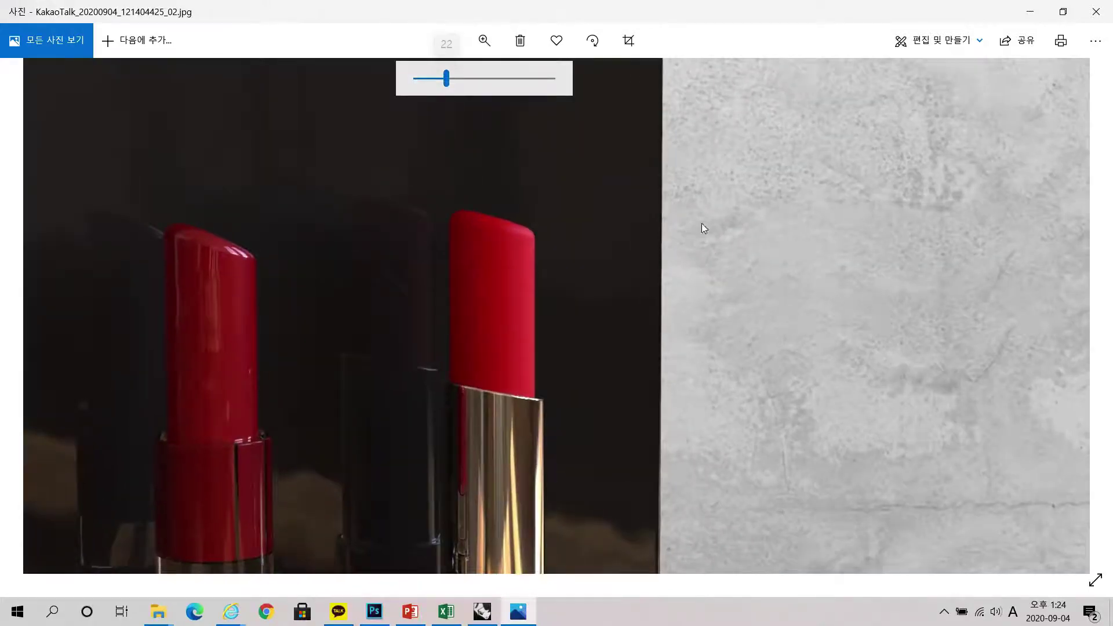
{"action": "left_click_drag", "start_coordinate": [318, 257], "coordinate": [764, 505]}
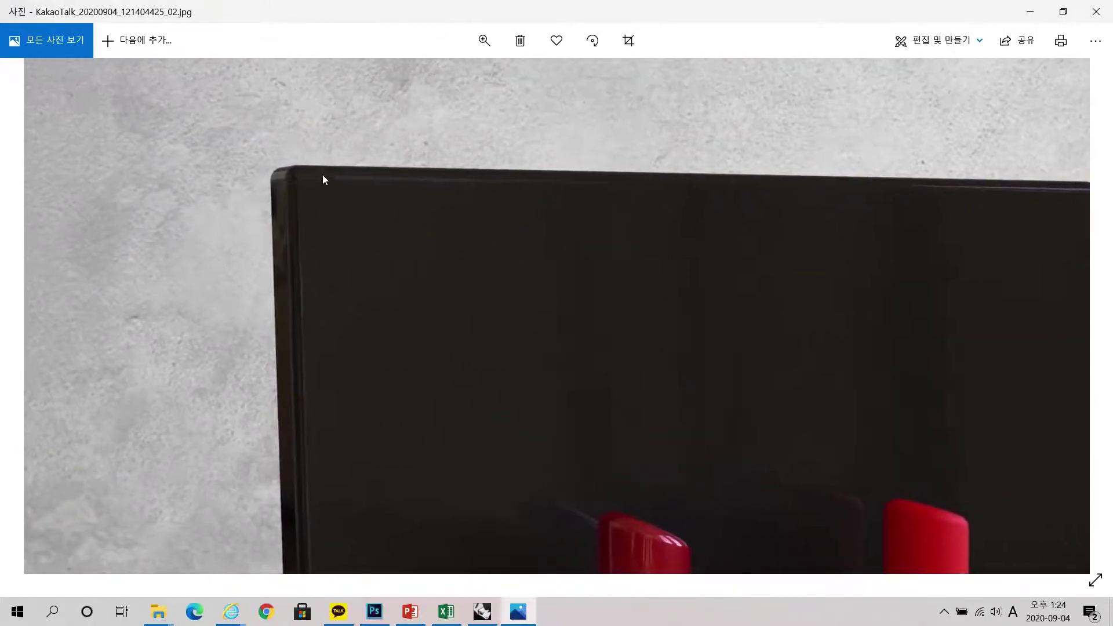
{"action": "left_click", "coordinate": [1029, 12]}
Step: Try copying the whole stand beside the original in the Front view, and undo the copy
{"action": "right_click_drag", "start_coordinate": [672, 326], "coordinate": [651, 304]}
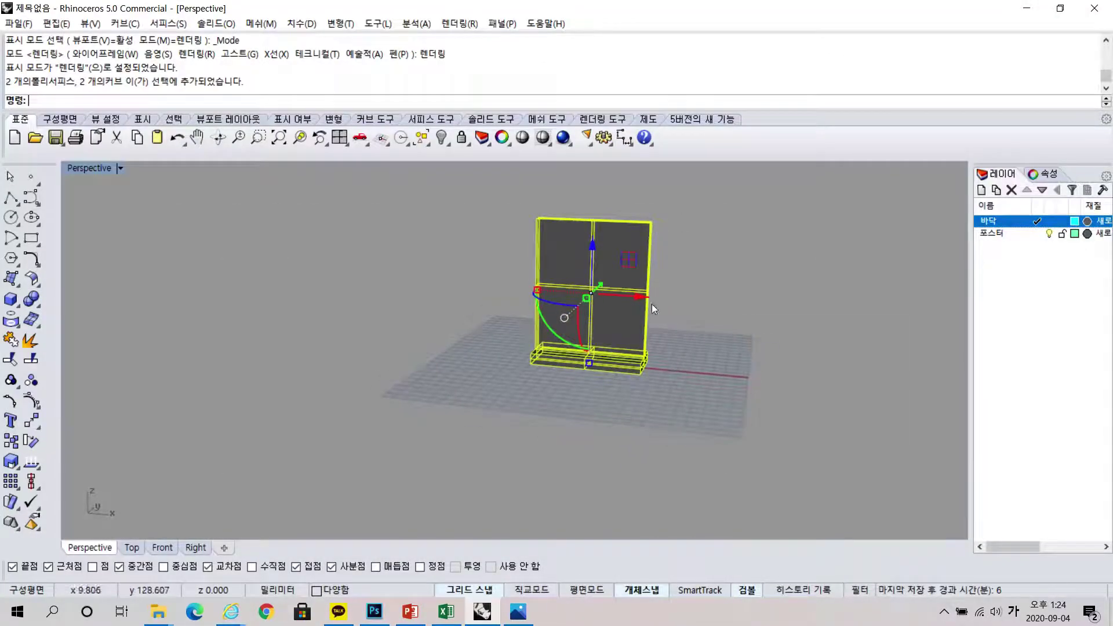
{"action": "left_click", "coordinate": [165, 549]}
{"action": "left_click_drag", "start_coordinate": [436, 350], "coordinate": [671, 351], "text": "alt"}
{"action": "left_click", "coordinate": [776, 417]}
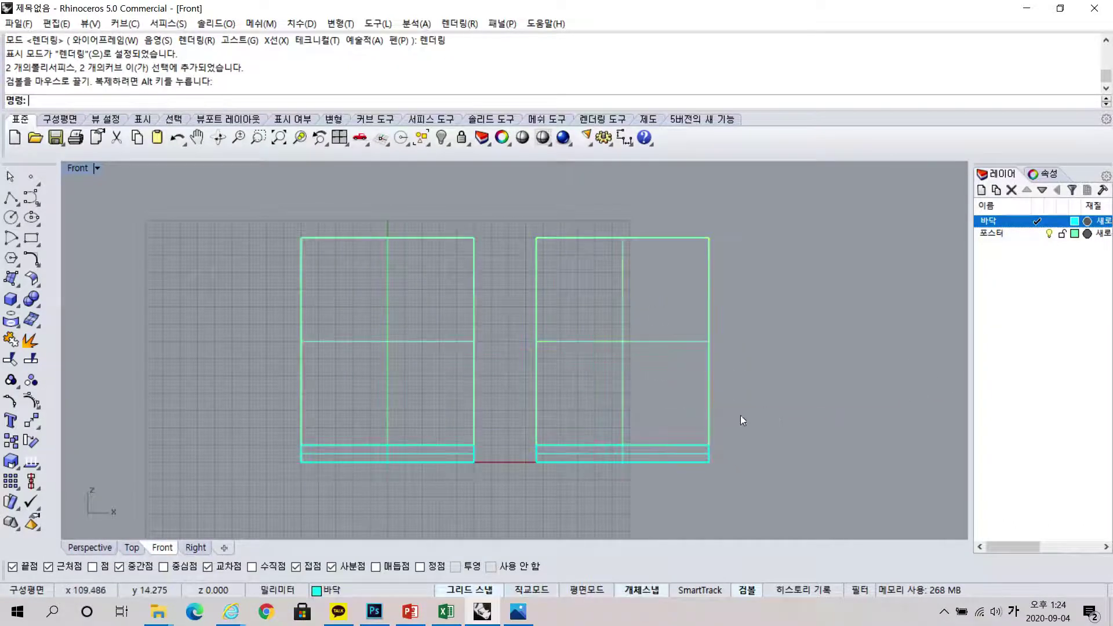
{"action": "left_click", "coordinate": [90, 547]}
{"action": "right_click_drag", "start_coordinate": [620, 471], "coordinate": [558, 460]}
{"action": "key", "text": "ctrl+z"}
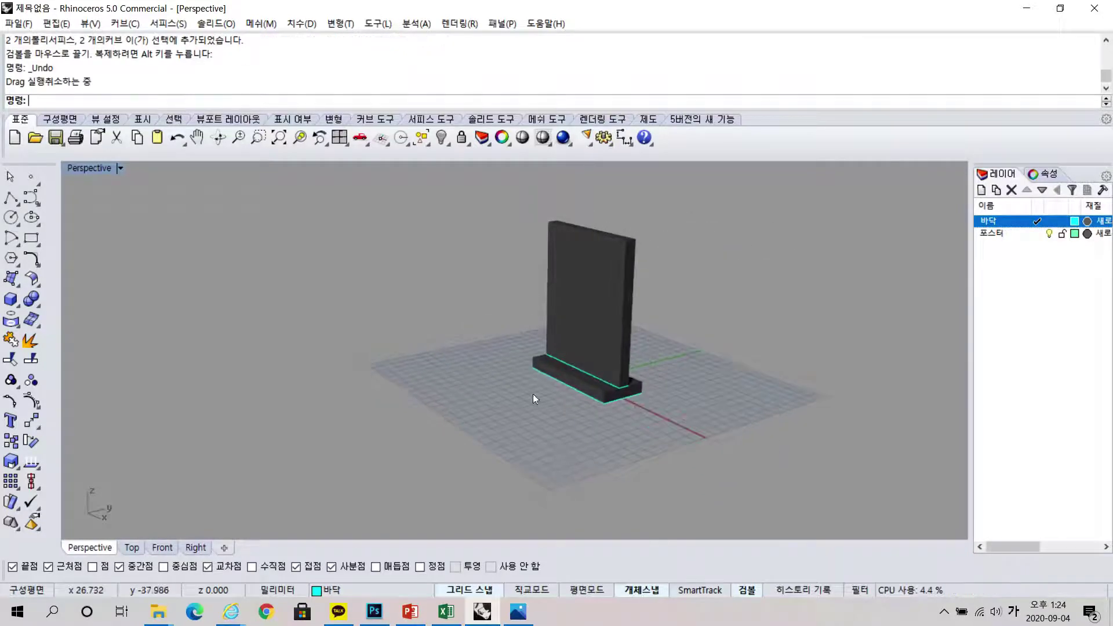
Step: Practise selecting the whole stand in the Front view with window and crossing selections
{"action": "left_click", "coordinate": [162, 547]}
{"action": "left_click_drag", "start_coordinate": [263, 238], "coordinate": [516, 481]}
{"action": "left_click", "coordinate": [516, 479]}
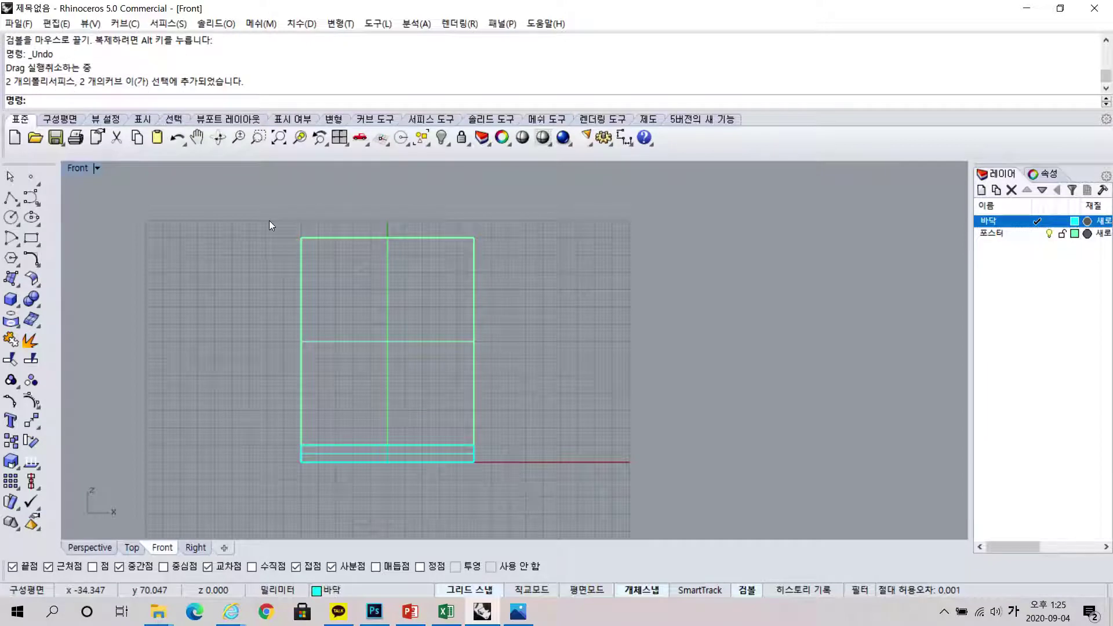
{"action": "left_click", "coordinate": [280, 207]}
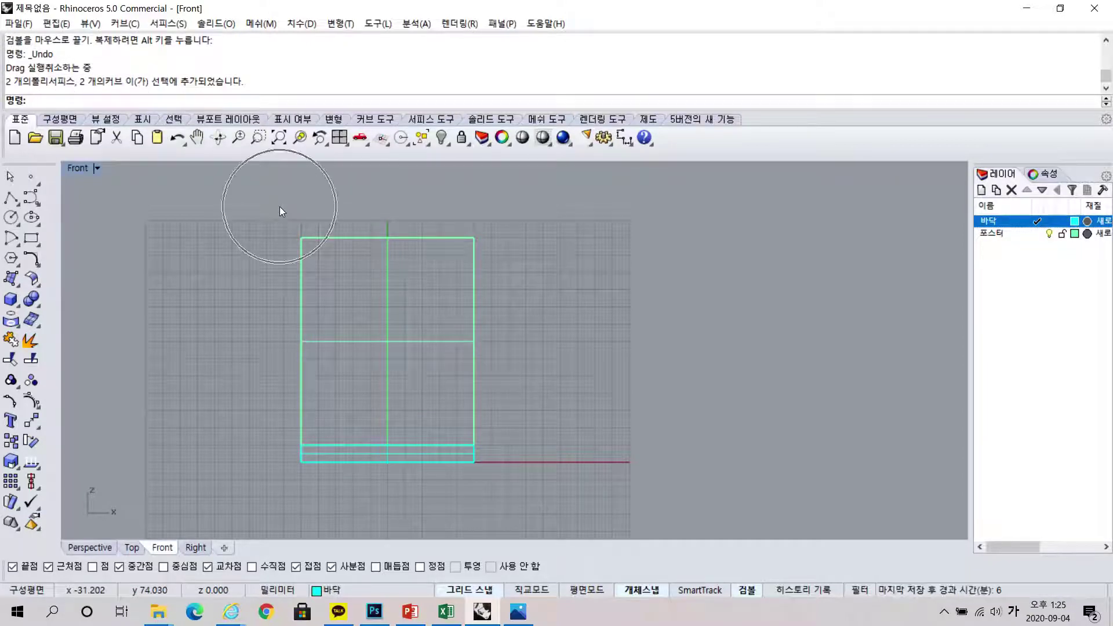
{"action": "left_click_drag", "start_coordinate": [273, 200], "coordinate": [498, 483]}
{"action": "left_click", "coordinate": [506, 471]}
{"action": "left_click", "coordinate": [506, 494]}
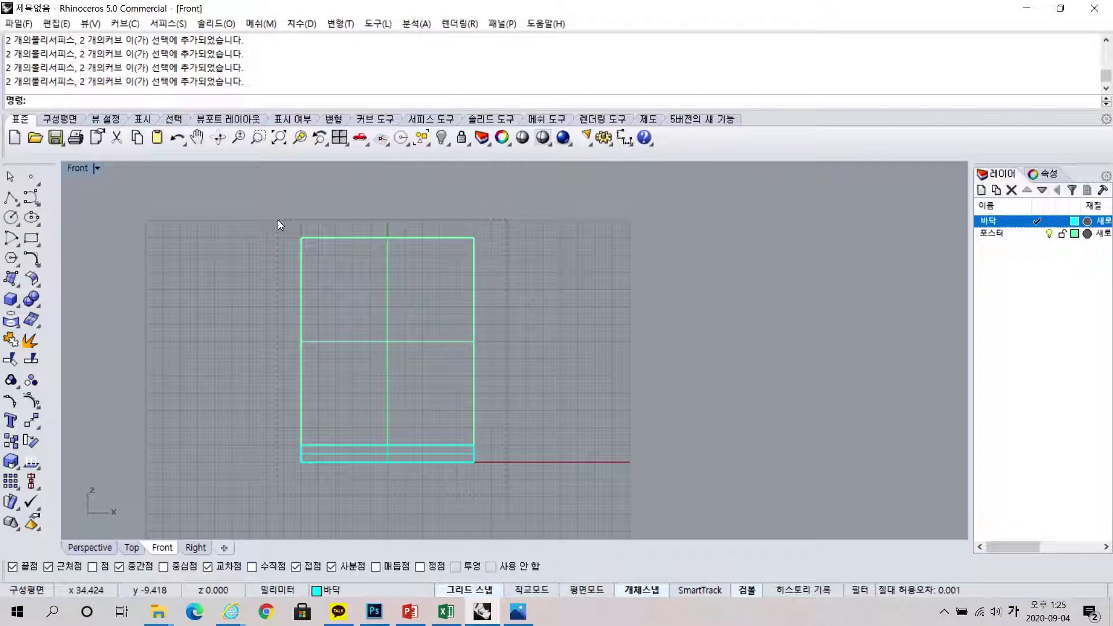
{"action": "left_click", "coordinate": [407, 411]}
{"action": "key", "text": "ctrl+a"}
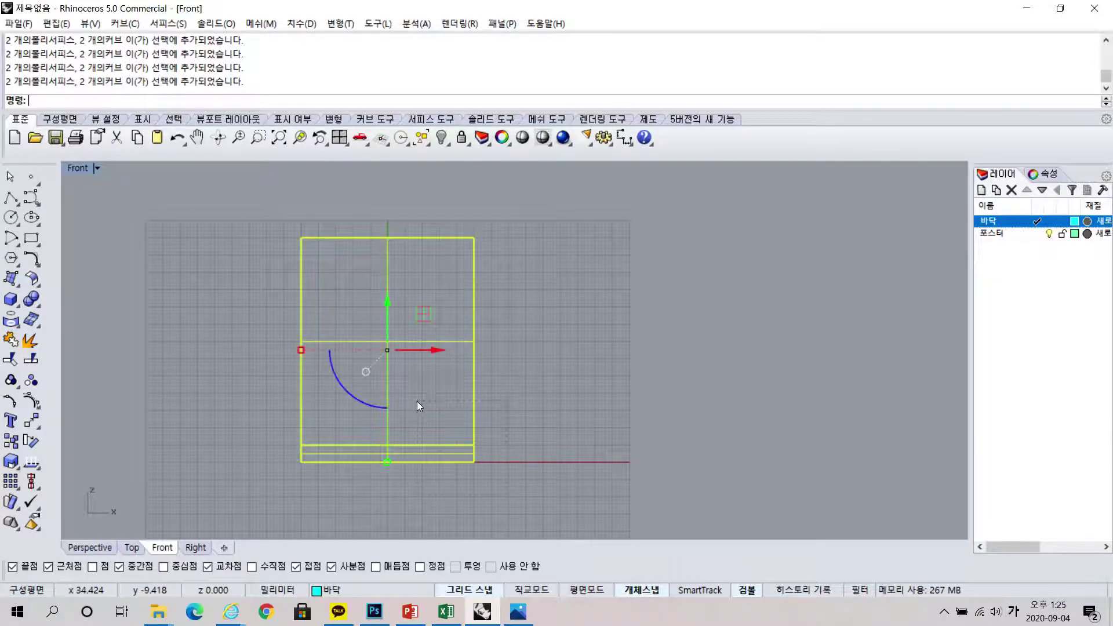
Step: Try partial area selections in the Front view to pick the base and the upright panel separately
{"action": "left_click", "coordinate": [406, 499]}
{"action": "left_click", "coordinate": [461, 451]}
{"action": "left_click", "coordinate": [476, 493]}
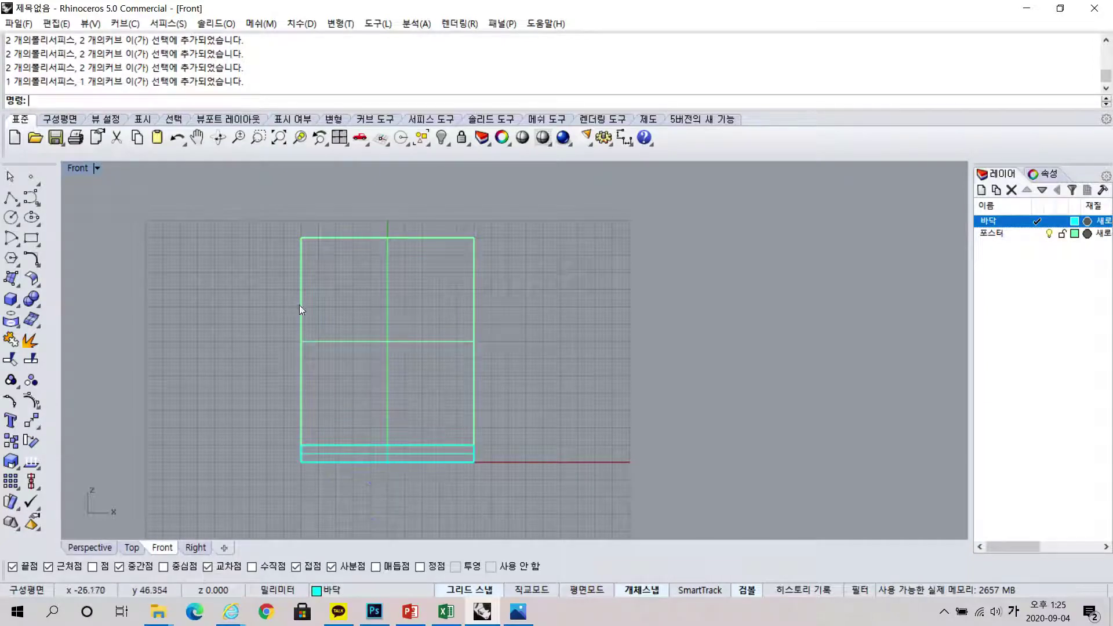
{"action": "left_click_drag", "start_coordinate": [300, 211], "coordinate": [579, 395]}
{"action": "left_click_drag", "start_coordinate": [277, 211], "coordinate": [551, 334]}
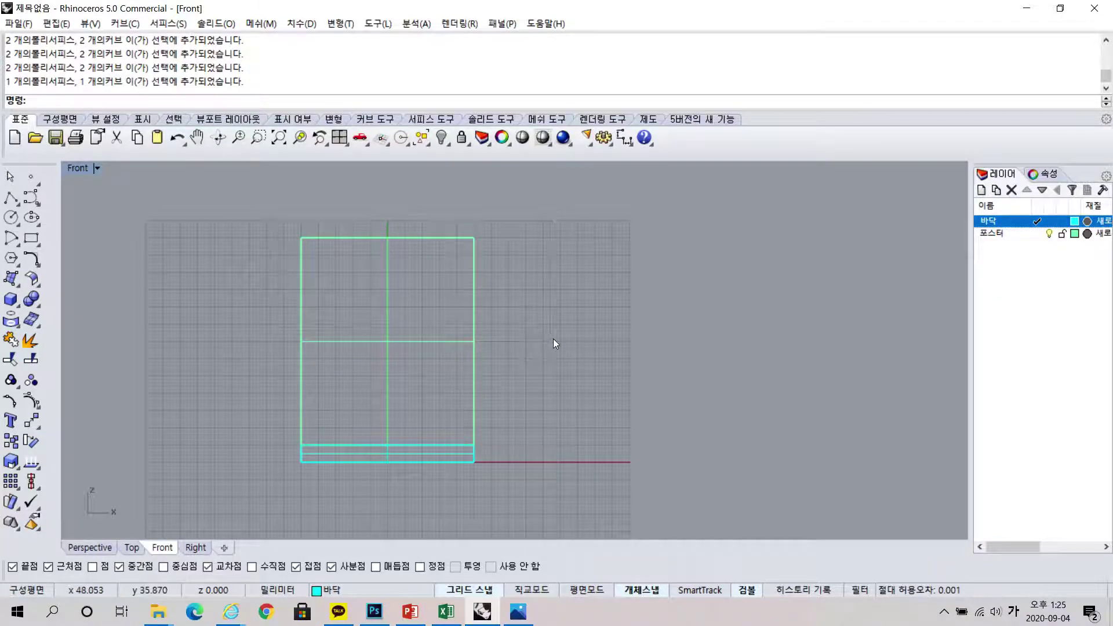
{"action": "left_click_drag", "start_coordinate": [262, 224], "coordinate": [484, 454]}
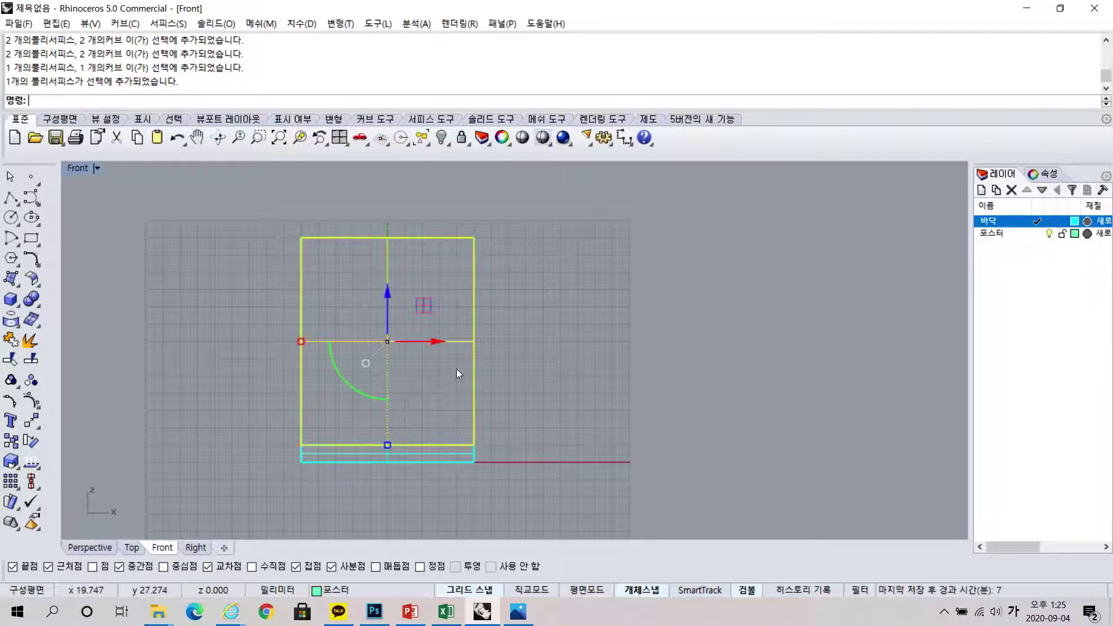
{"action": "left_click", "coordinate": [594, 396]}
Step: Select the whole stand in the Front view and copy it horizontally beside the original
{"action": "left_click_drag", "start_coordinate": [274, 219], "coordinate": [517, 502]}
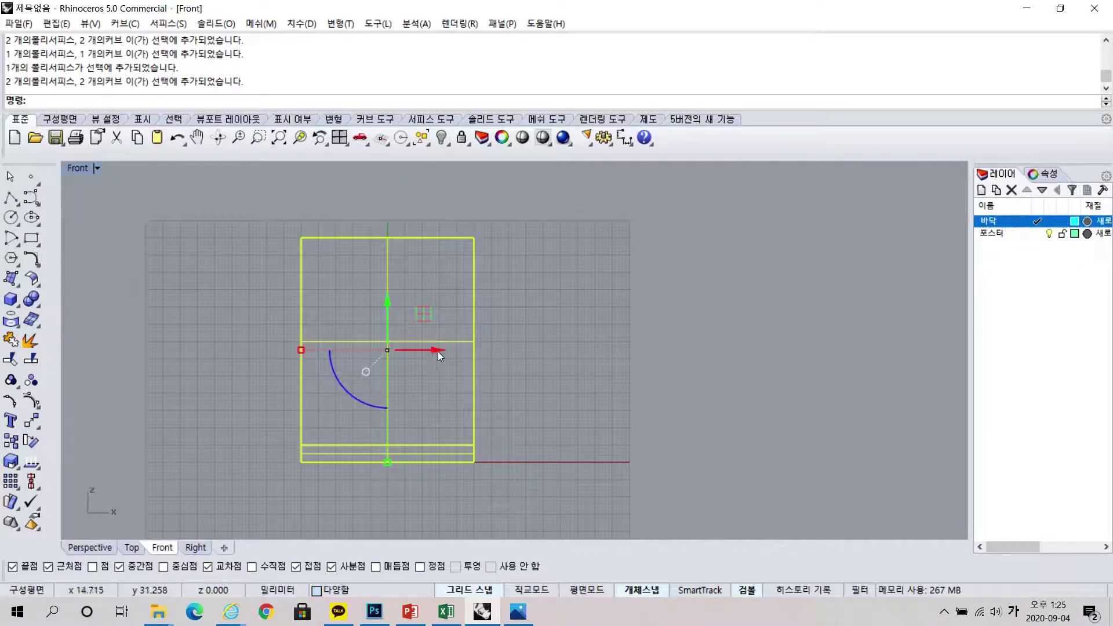
{"action": "key", "text": "ctrl"}
{"action": "key", "text": "alt"}
{"action": "key", "text": "ctrl"}
{"action": "left_click_drag", "start_coordinate": [434, 350], "coordinate": [673, 355], "text": "alt"}
{"action": "left_click", "coordinate": [785, 455]}
Step: Try rounding the front top edge of the original stand's upright panel with a radius 1 edge fillet in the Perspective view
{"action": "left_click", "coordinate": [105, 546]}
{"action": "right_click_drag", "start_coordinate": [674, 481], "coordinate": [566, 370]}
{"action": "scroll", "coordinate": [611, 288], "scroll_direction": "up", "scroll_amount": 2}
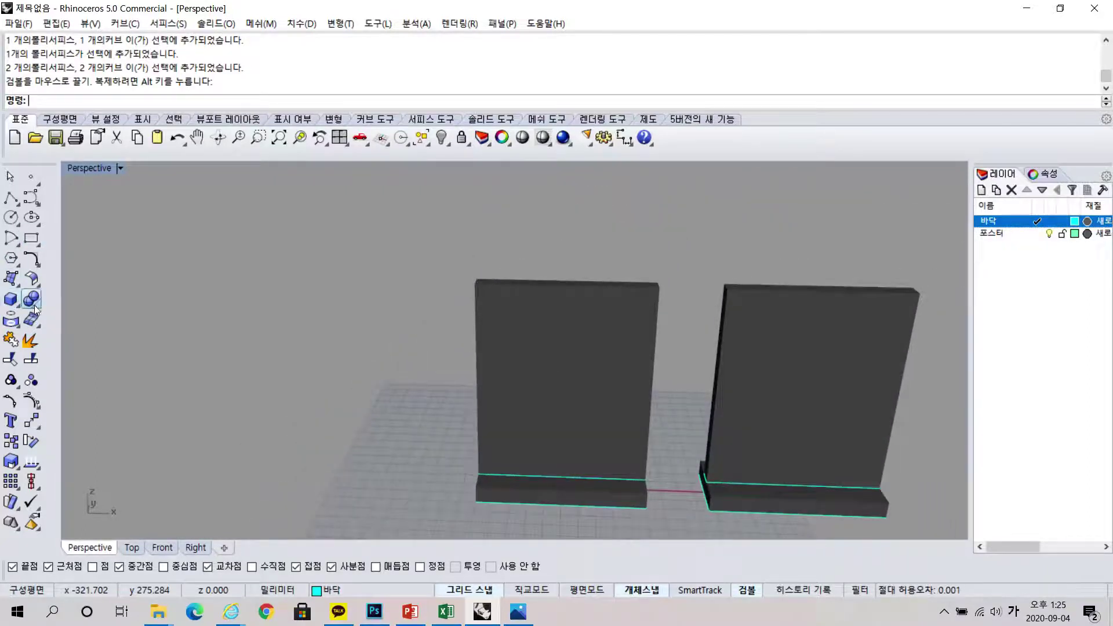
{"action": "left_click", "coordinate": [35, 309]}
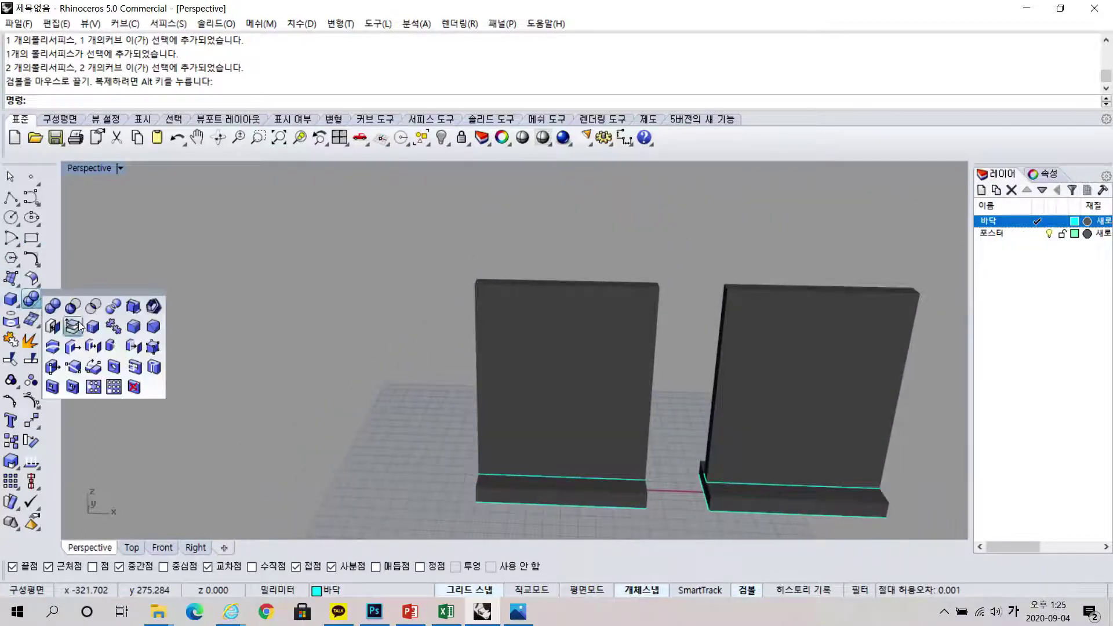
{"action": "left_click", "coordinate": [133, 328]}
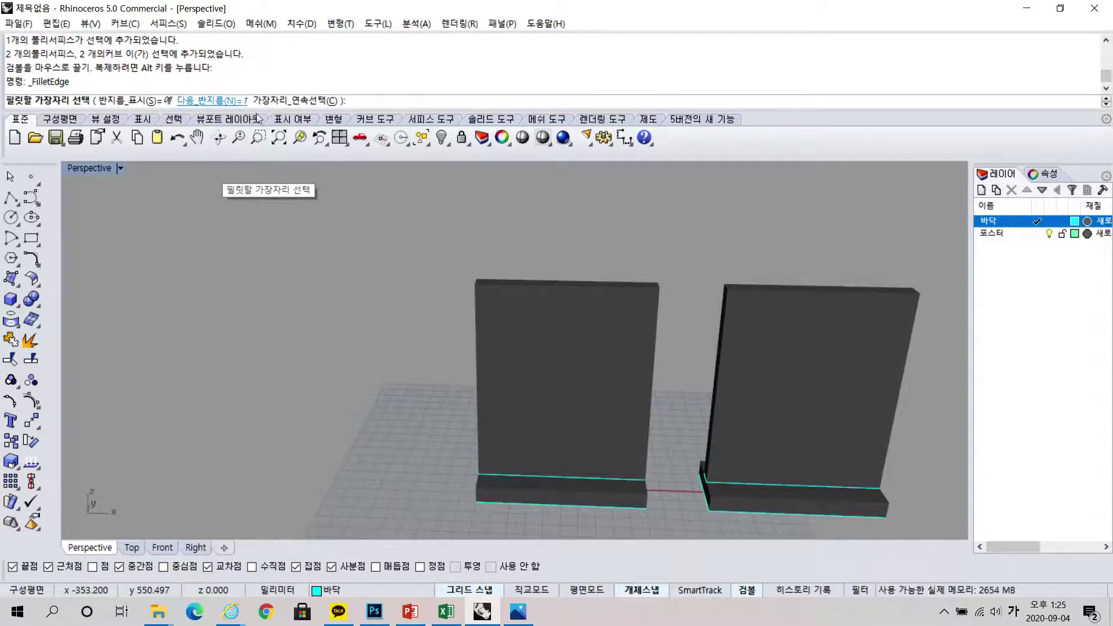
{"action": "scroll", "coordinate": [463, 291], "scroll_direction": "up", "scroll_amount": 5}
{"action": "left_click", "coordinate": [547, 260]}
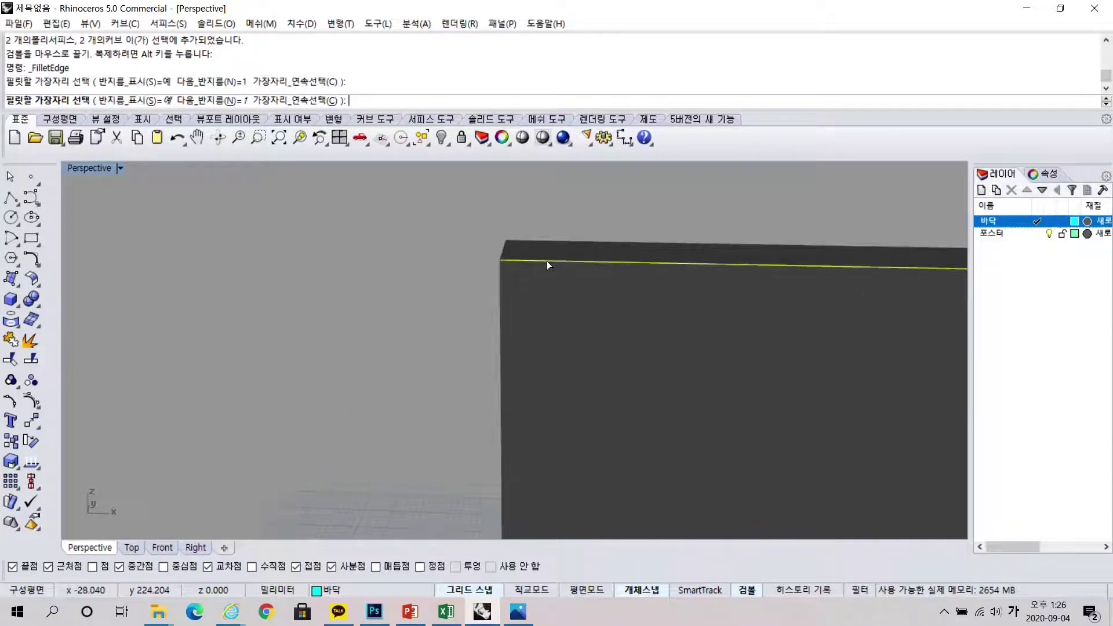
{"action": "key", "text": "Return"}
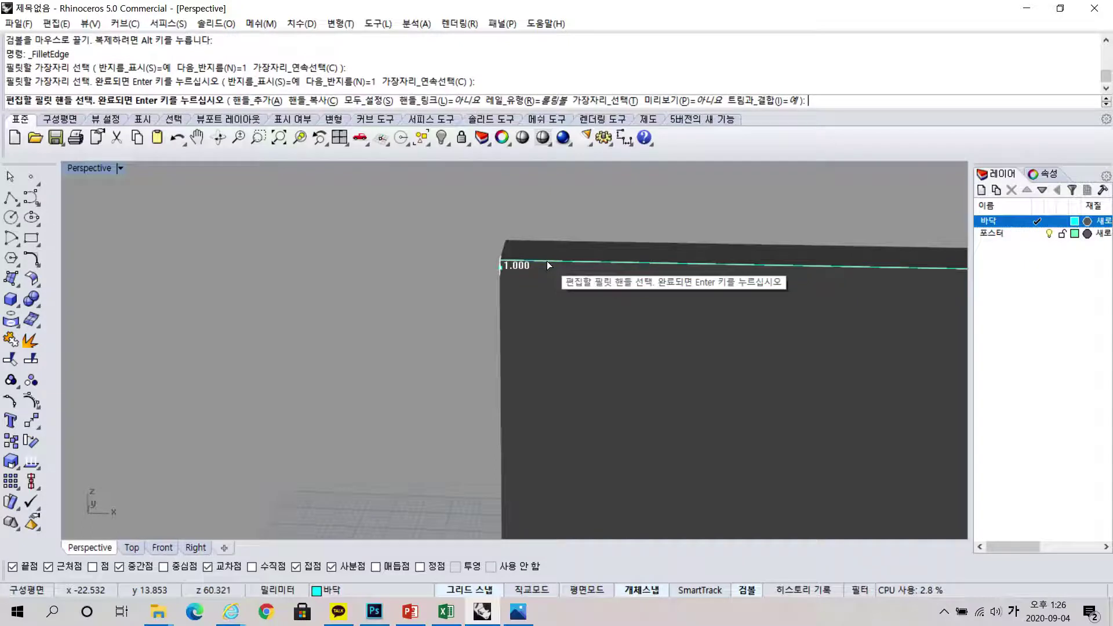
{"action": "key", "text": "Return"}
{"action": "right_click_drag", "start_coordinate": [550, 262], "coordinate": [678, 238]}
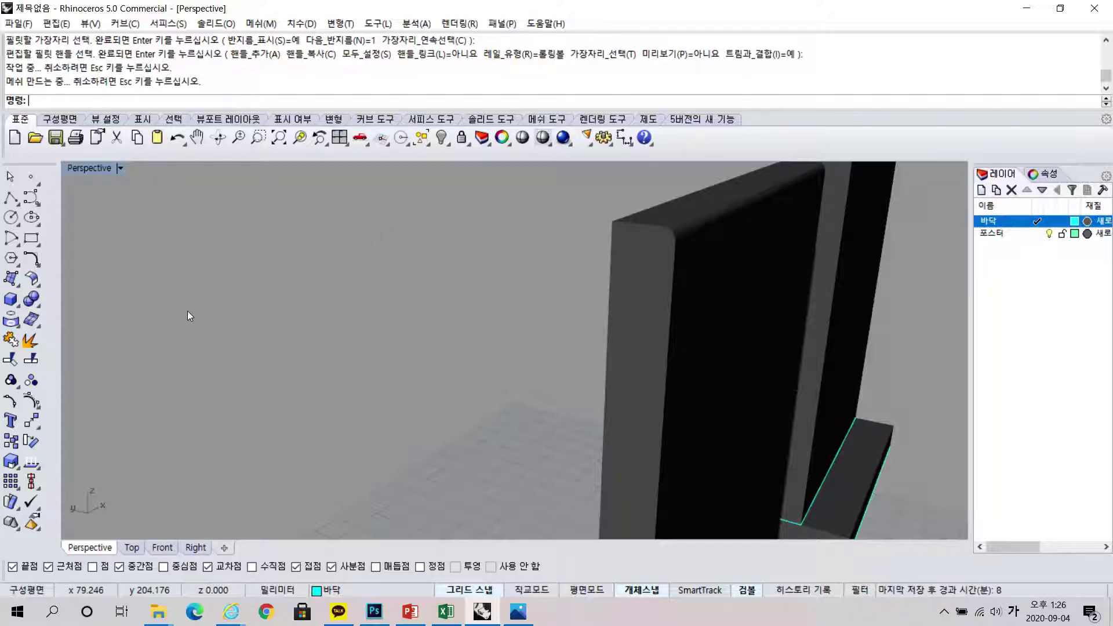
Step: Try filleting the adjoining end-face edges of the upright panel with radius 1, and undo both edge fillets
{"action": "left_click", "coordinate": [31, 299]}
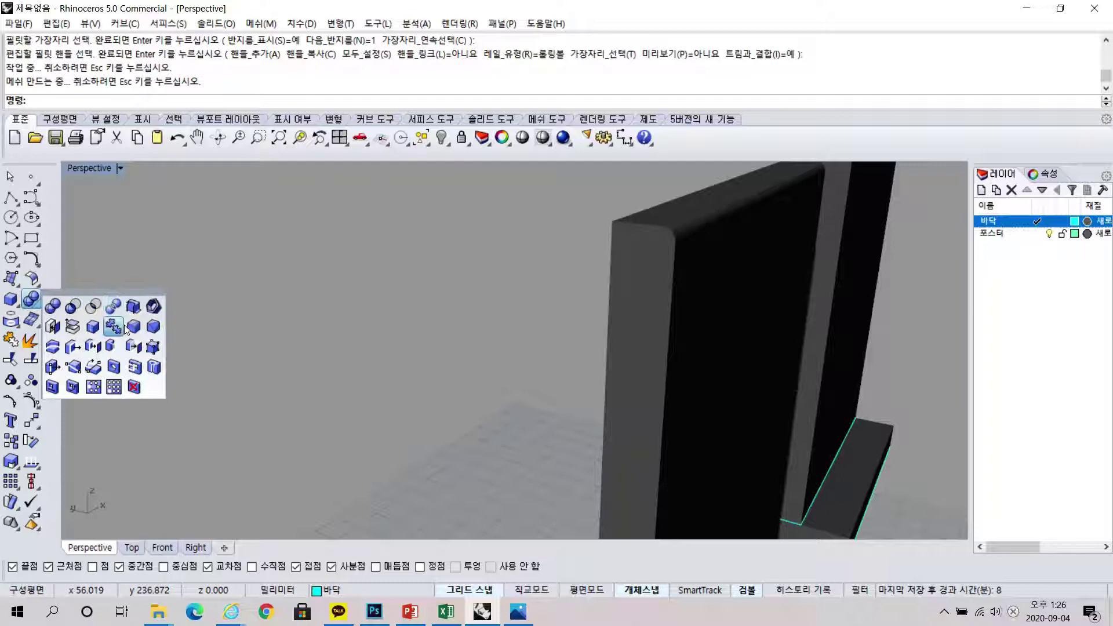
{"action": "left_click", "coordinate": [123, 328]}
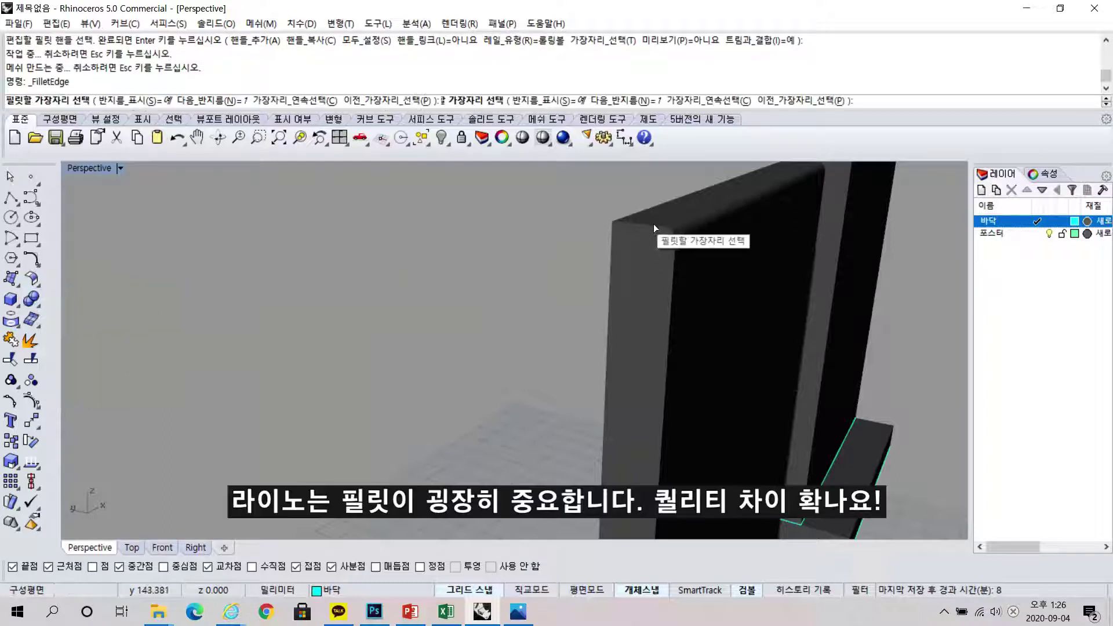
{"action": "left_click", "coordinate": [672, 263]}
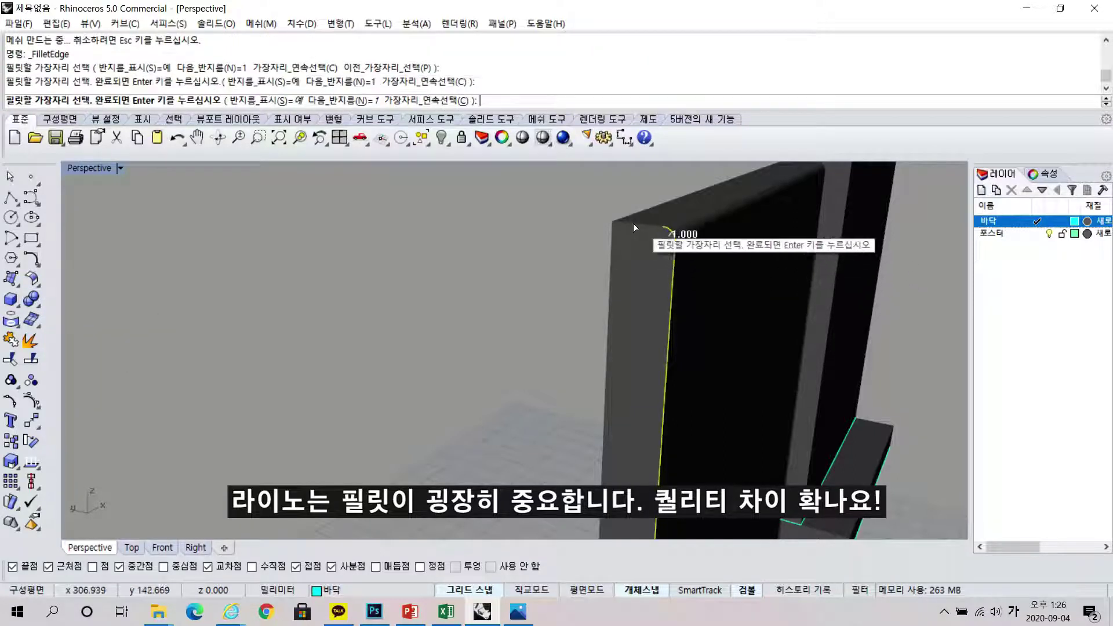
{"action": "key", "text": "Return"}
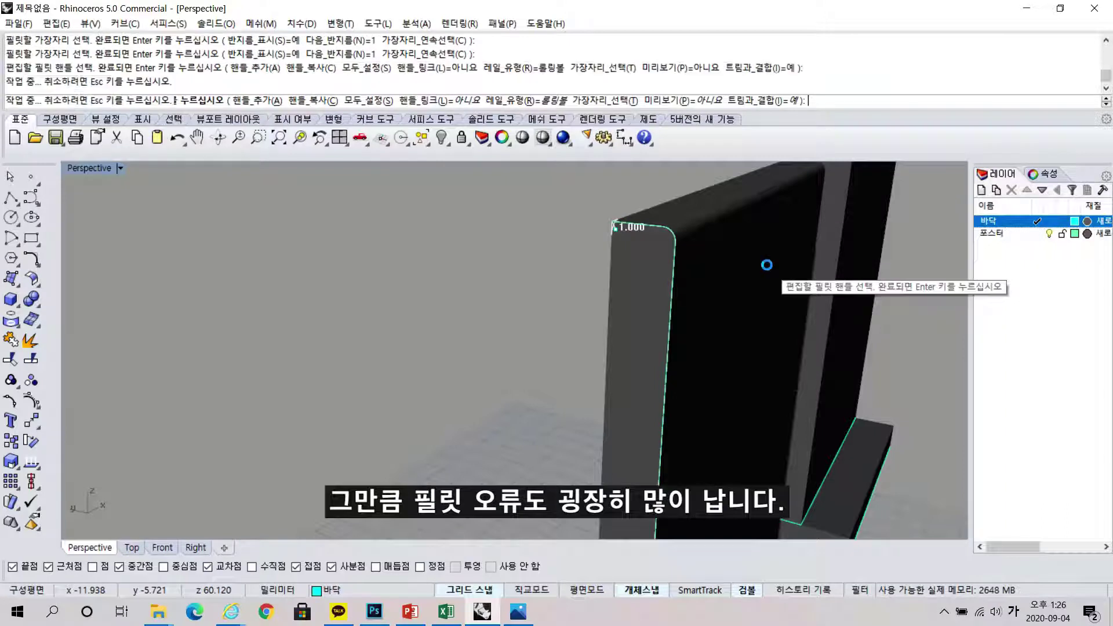
{"action": "key", "text": "Return"}
{"action": "right_click_drag", "start_coordinate": [822, 328], "coordinate": [690, 311]}
{"action": "scroll", "coordinate": [494, 303], "scroll_direction": "down", "scroll_amount": 15}
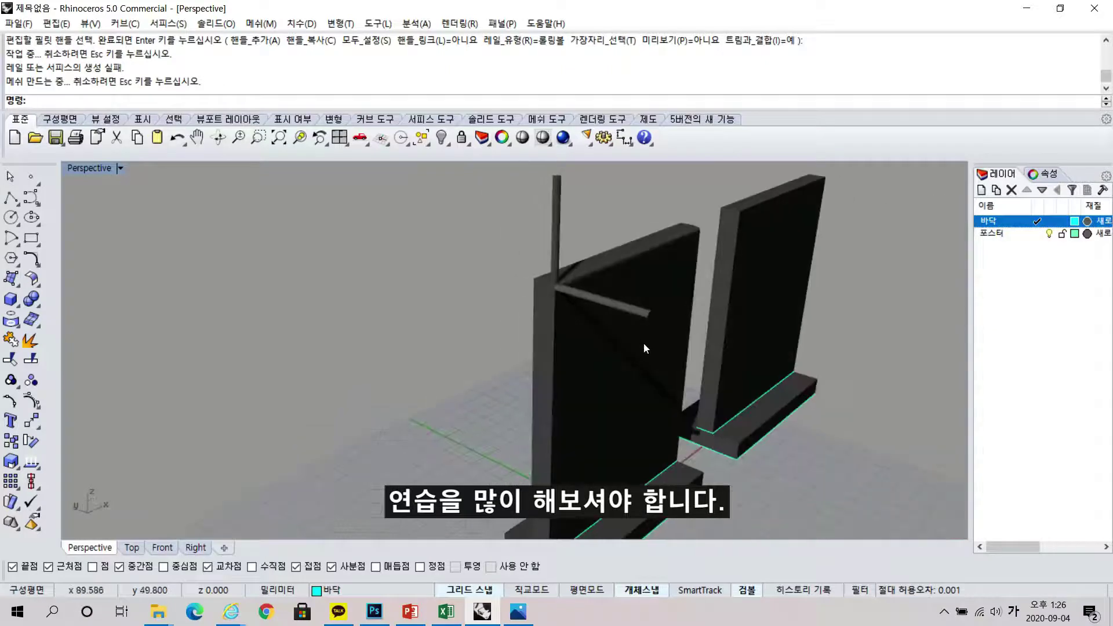
{"action": "key", "text": "ctrl+z"}
{"action": "key", "text": "ctrl+z"}
Step: Start a radius 1 edge fillet on the original upright panel, selecting one end face's vertical and top edges plus both long top edges
{"action": "right_click_drag", "start_coordinate": [687, 370], "coordinate": [574, 311]}
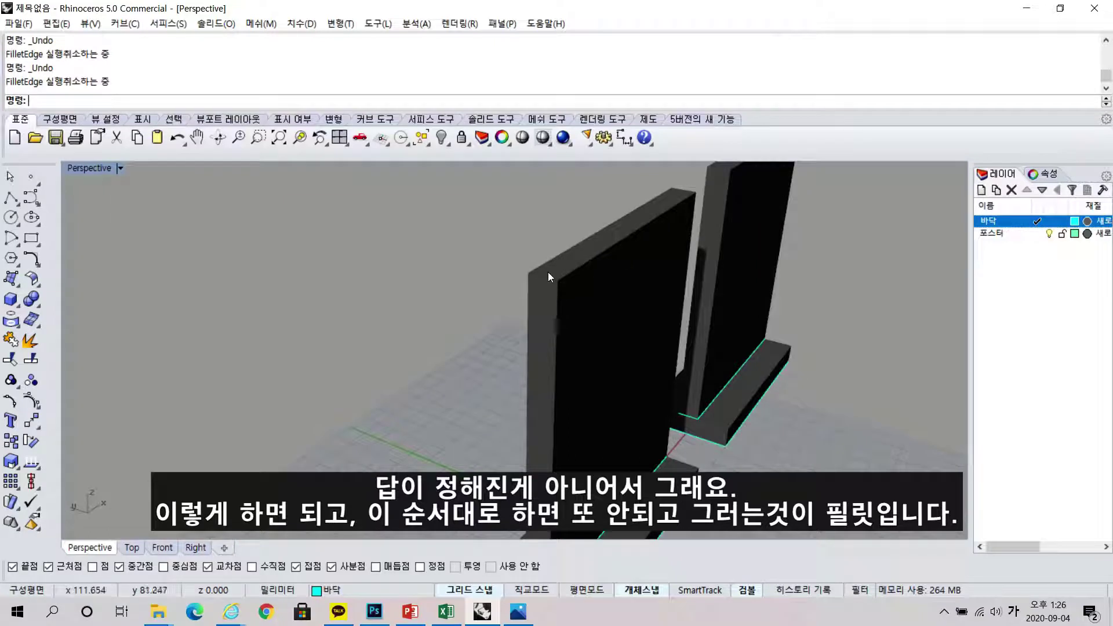
{"action": "left_click", "coordinate": [34, 302]}
{"action": "left_click", "coordinate": [137, 326]}
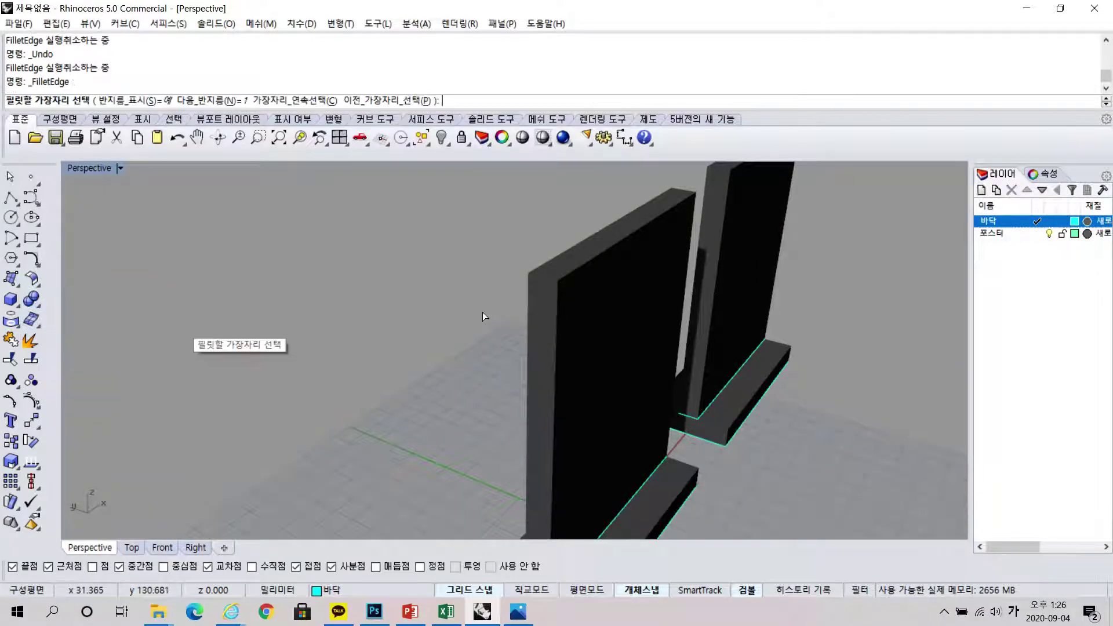
{"action": "left_click", "coordinate": [555, 321]}
{"action": "left_click", "coordinate": [528, 318]}
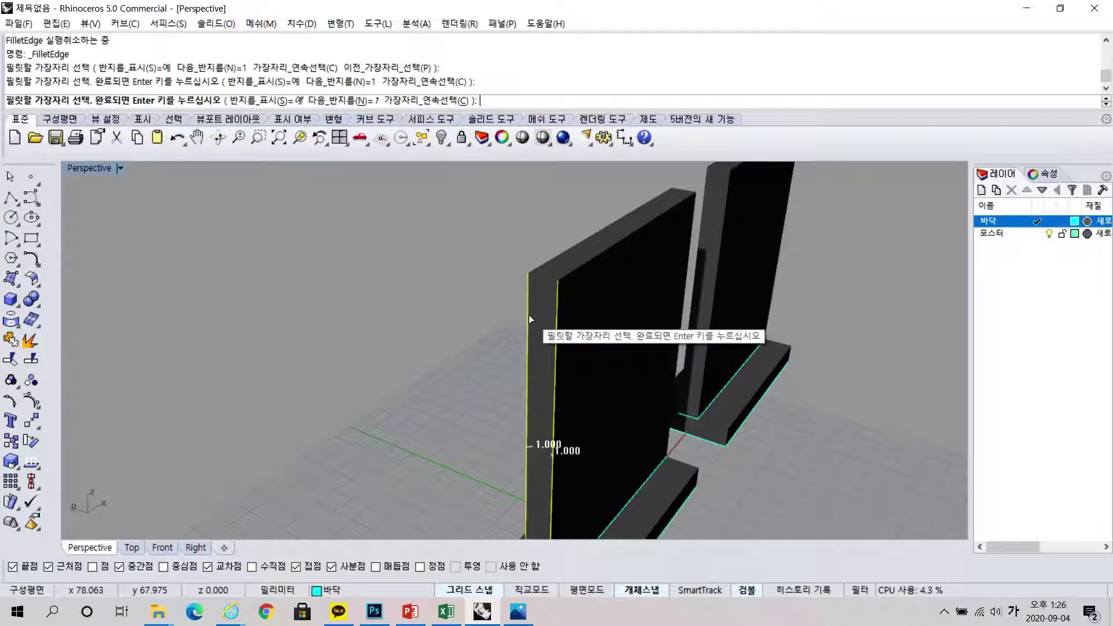
{"action": "left_click", "coordinate": [544, 276]}
{"action": "left_click", "coordinate": [565, 250]}
{"action": "left_click", "coordinate": [566, 250]}
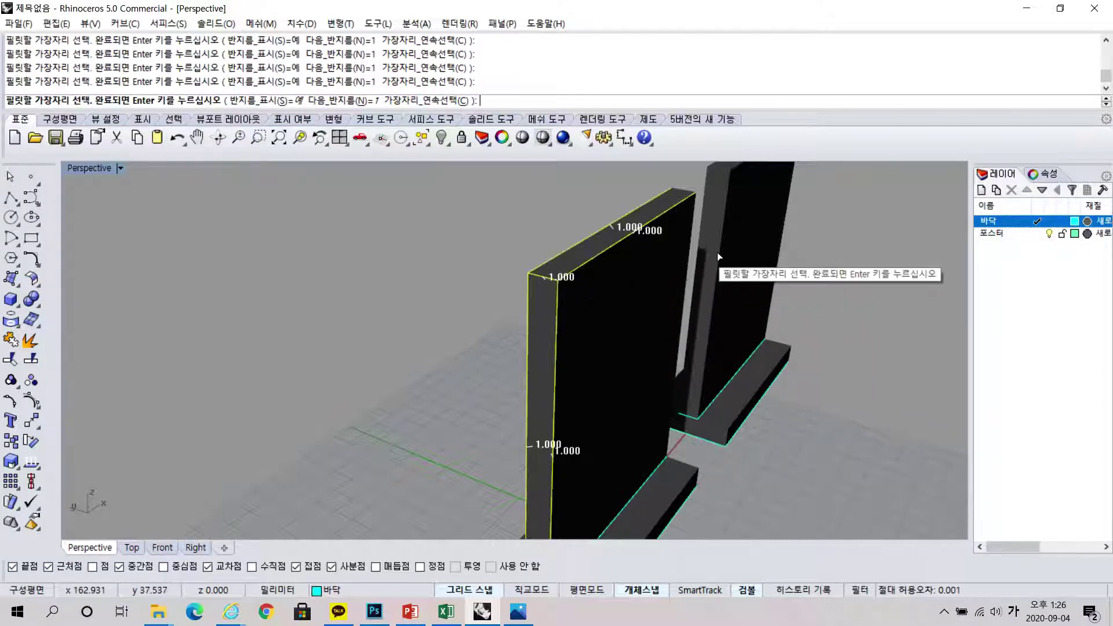
Step: Add the upright panel's remaining edges at the opposite end and apply the radius 1 fillet to all selected edges
{"action": "right_click_drag", "start_coordinate": [717, 253], "coordinate": [641, 290]}
{"action": "left_click", "coordinate": [810, 225]}
{"action": "right_click_drag", "start_coordinate": [769, 370], "coordinate": [544, 311]}
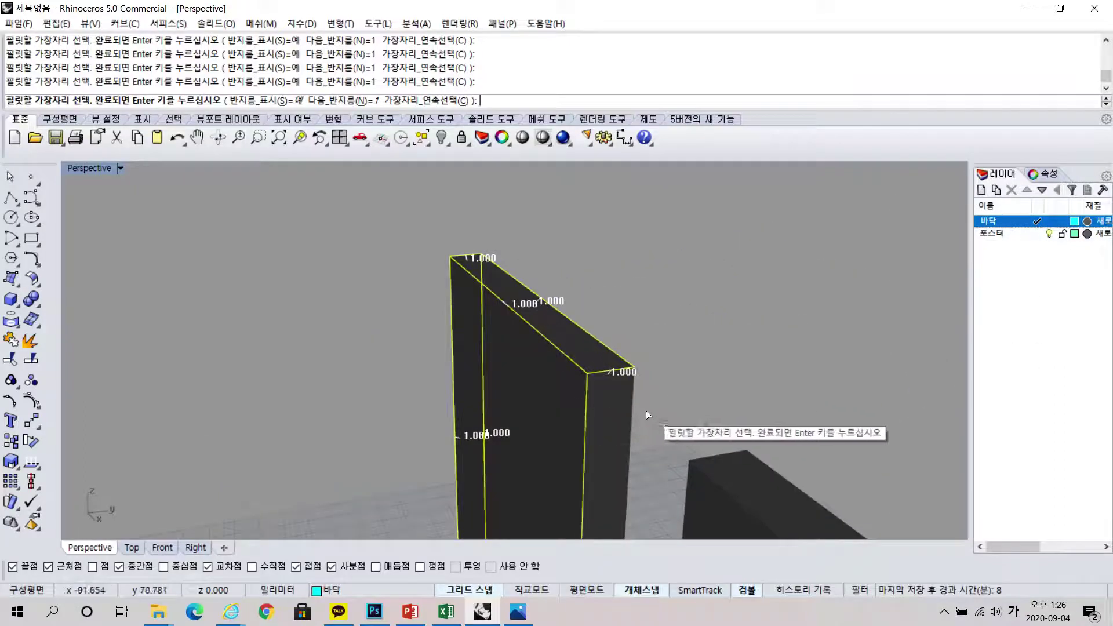
{"action": "right_click_drag", "start_coordinate": [632, 408], "coordinate": [817, 490]}
{"action": "right_click_drag", "start_coordinate": [487, 498], "coordinate": [579, 300]}
{"action": "scroll", "coordinate": [580, 295], "scroll_direction": "up", "scroll_amount": 3}
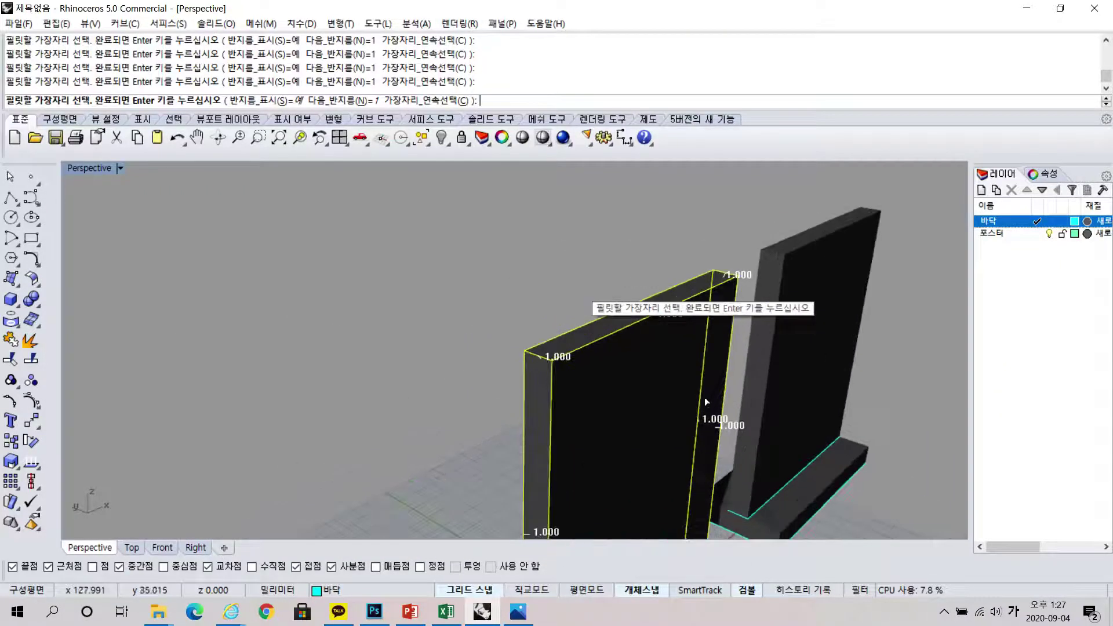
{"action": "key", "text": "Return"}
{"action": "scroll", "coordinate": [571, 356], "scroll_direction": "up", "scroll_amount": 5}
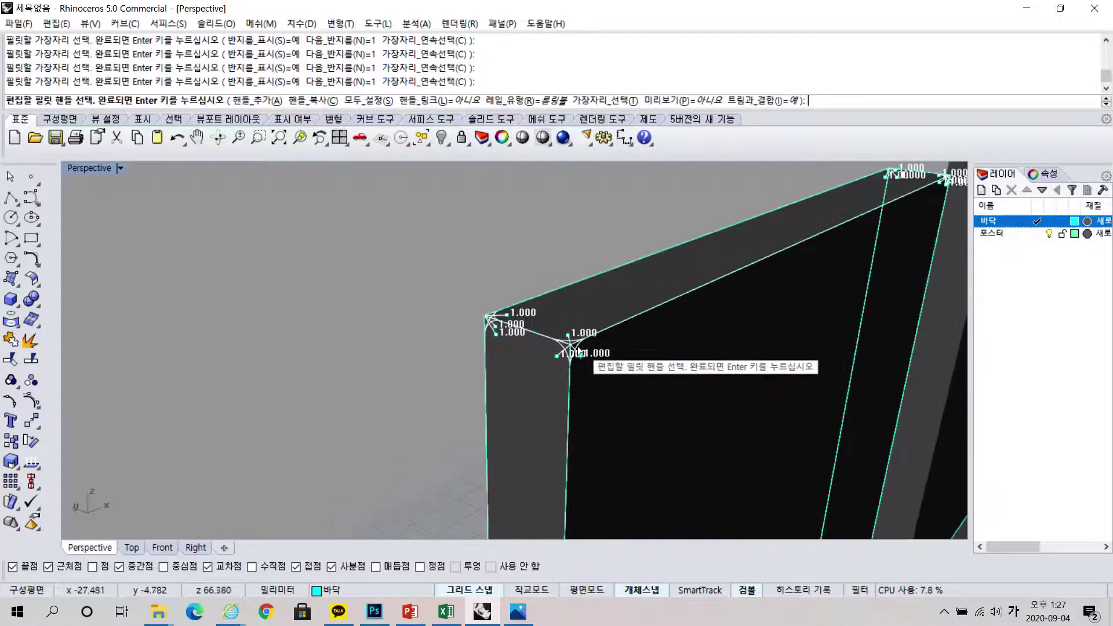
{"action": "key", "text": "Return"}
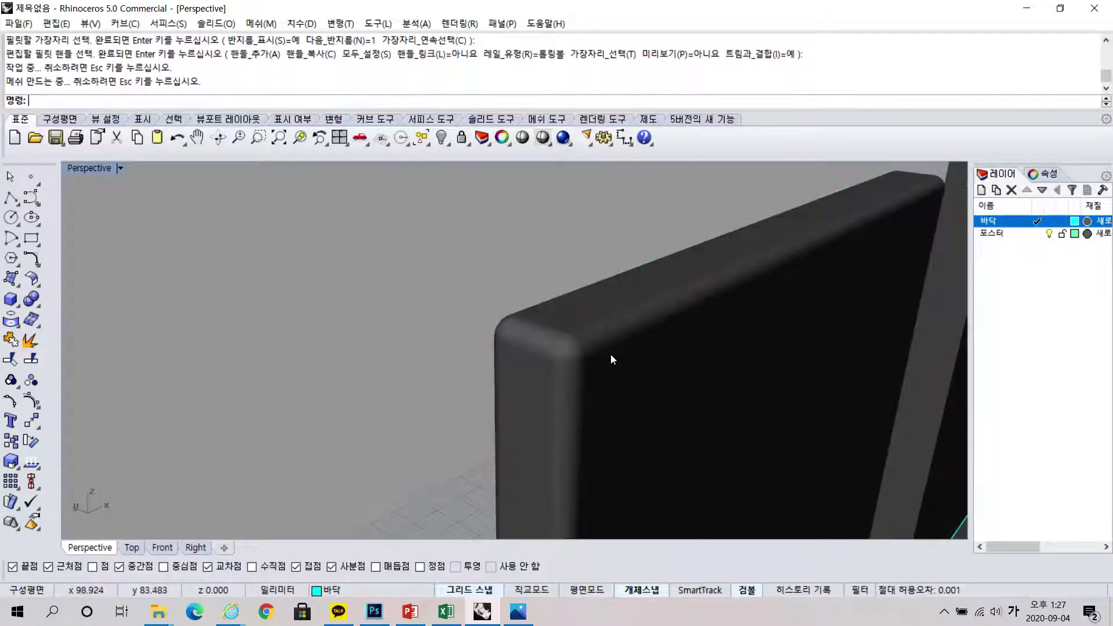
Step: Hide the rounded upright panel of the original stand to expose its base
{"action": "scroll", "coordinate": [611, 355], "scroll_direction": "down", "scroll_amount": 4}
{"action": "right_click_drag", "start_coordinate": [610, 385], "coordinate": [414, 428]}
{"action": "right_click_drag", "start_coordinate": [589, 437], "coordinate": [571, 314], "text": "shift"}
{"action": "scroll", "coordinate": [584, 426], "scroll_direction": "down", "scroll_amount": 4}
{"action": "scroll", "coordinate": [583, 427], "scroll_direction": "down", "scroll_amount": 3}
{"action": "right_click_drag", "start_coordinate": [593, 501], "coordinate": [537, 416]}
{"action": "right_click_drag", "start_coordinate": [615, 360], "coordinate": [522, 408]}
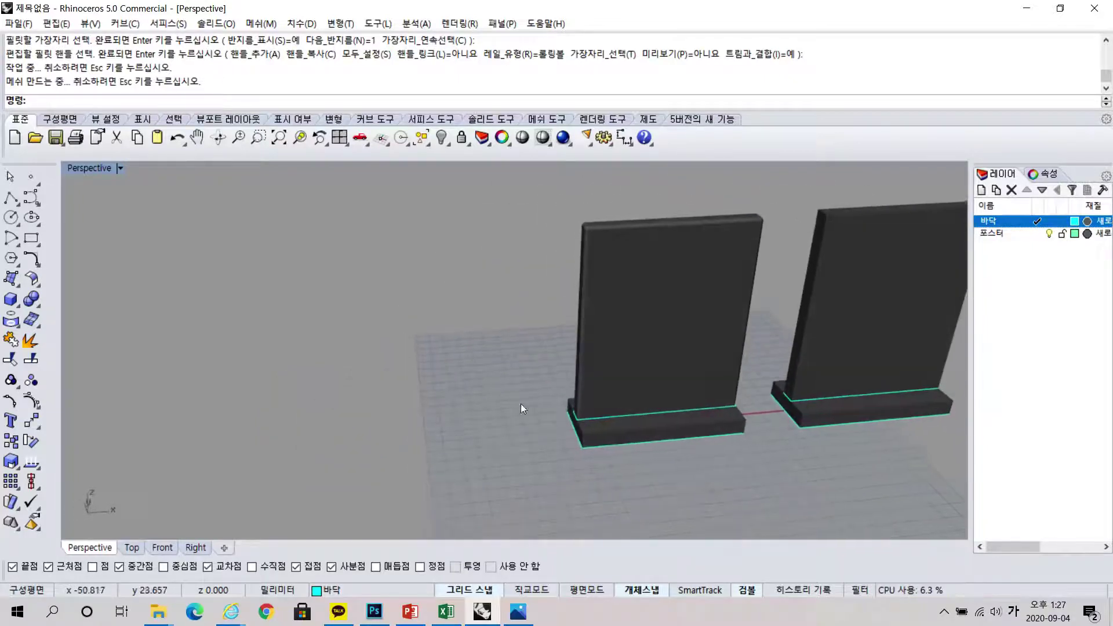
{"action": "left_click", "coordinate": [620, 365]}
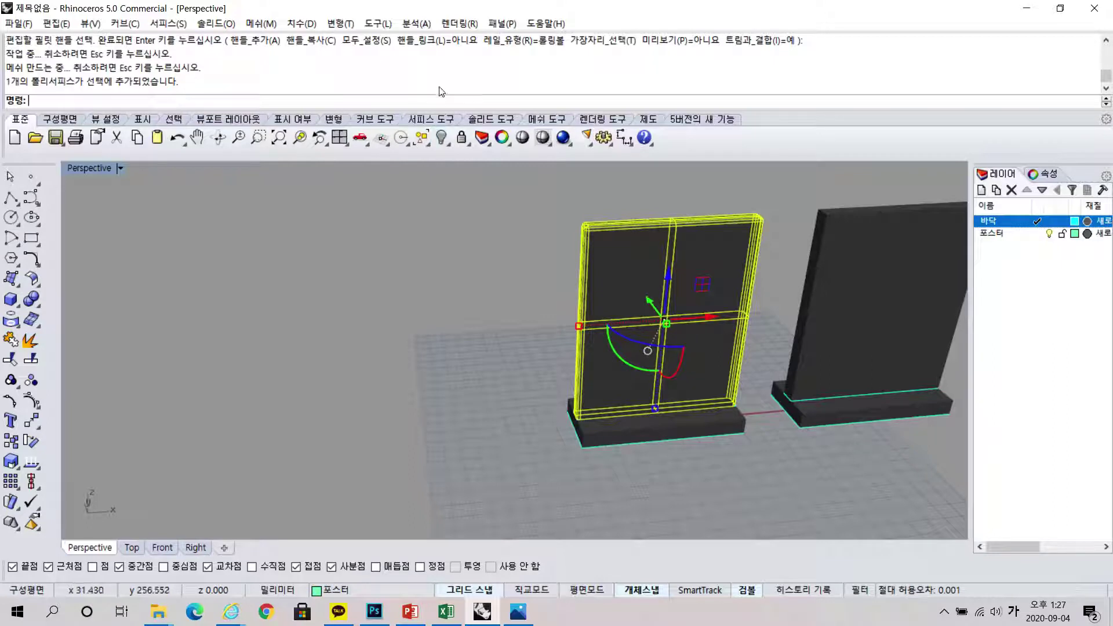
{"action": "left_click", "coordinate": [441, 139]}
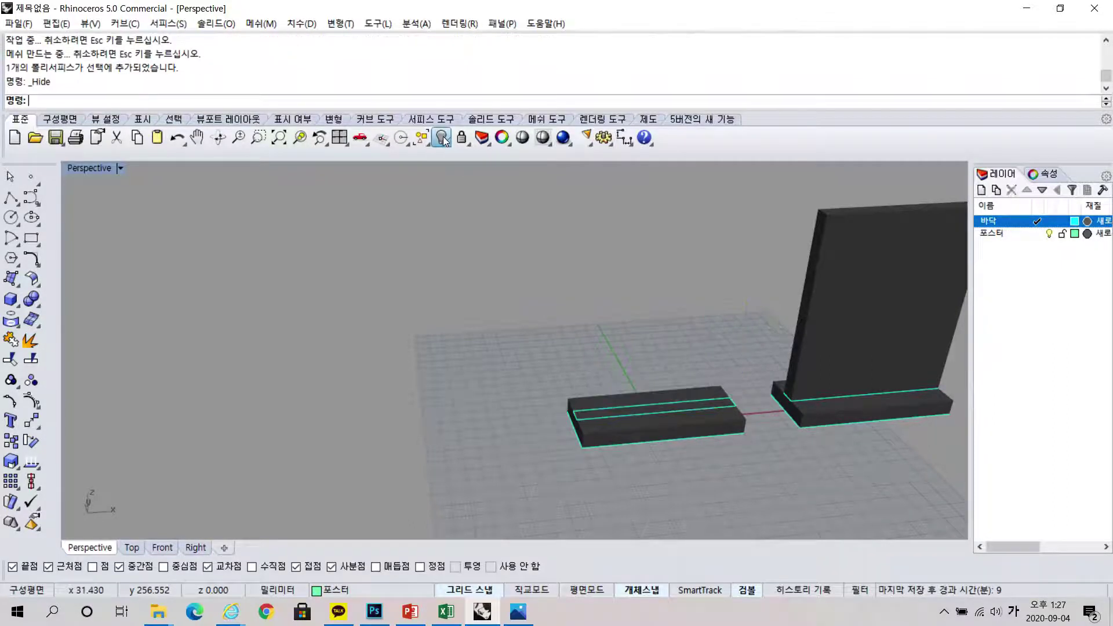
Step: Round all edges of the original stand's base with a radius 1 edge fillet
{"action": "left_click", "coordinate": [660, 426]}
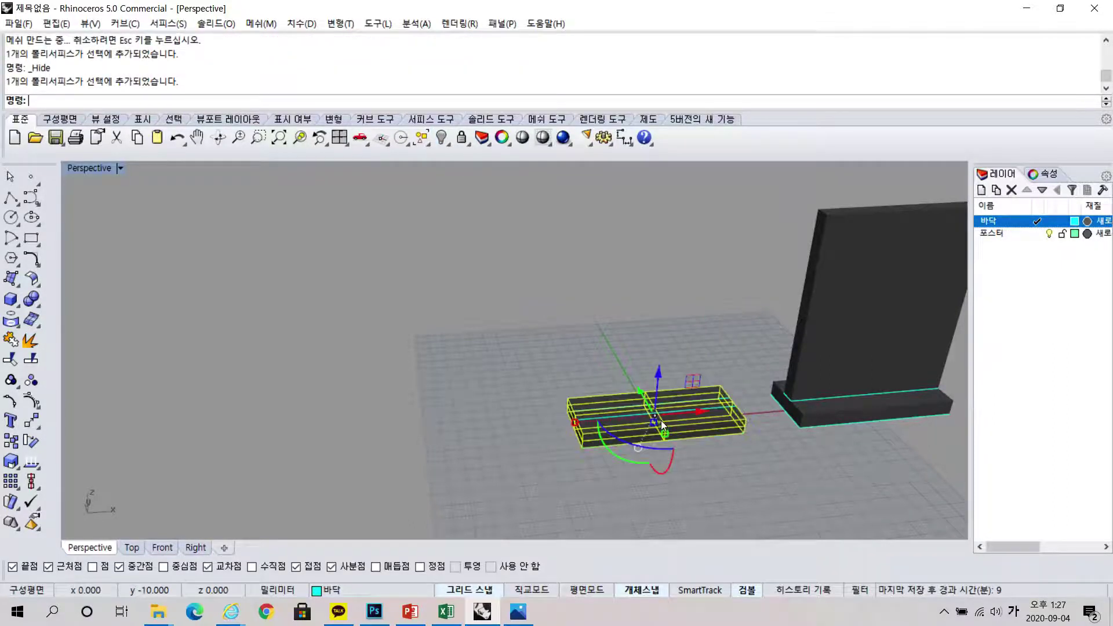
{"action": "left_click", "coordinate": [366, 411]}
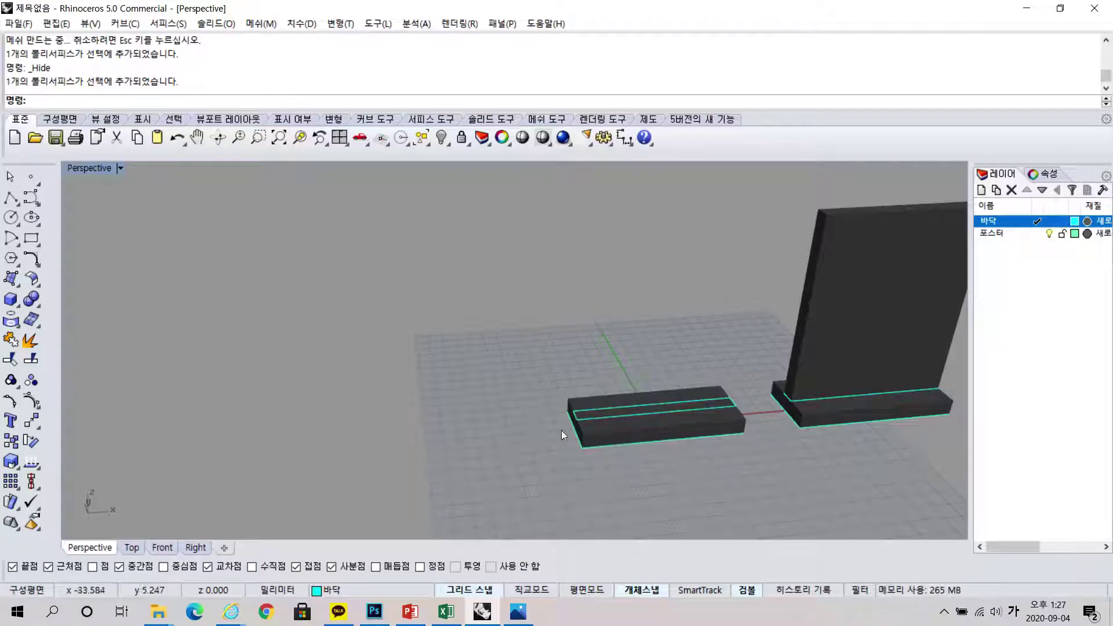
{"action": "left_click", "coordinate": [37, 305]}
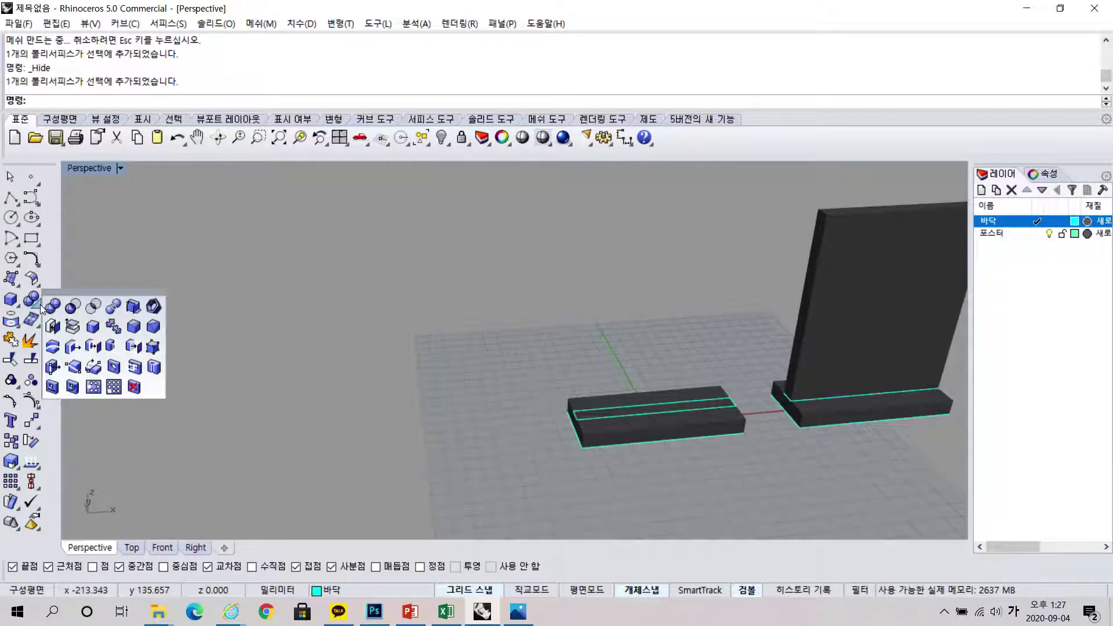
{"action": "left_click", "coordinate": [134, 328]}
{"action": "left_click_drag", "start_coordinate": [544, 366], "coordinate": [751, 468]}
{"action": "key", "text": "Return"}
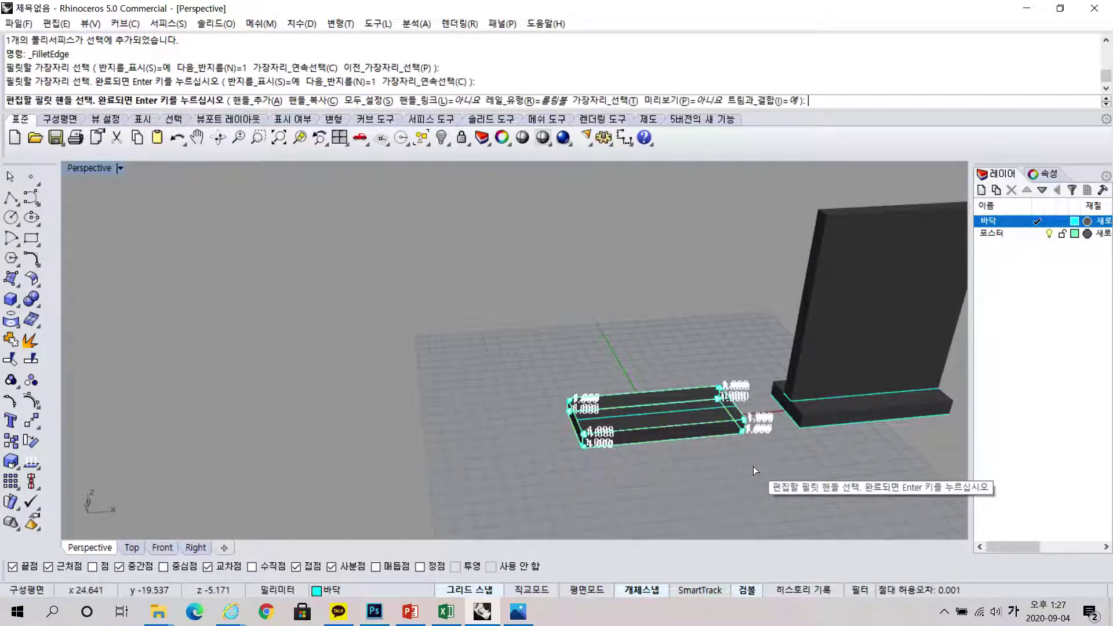
{"action": "key", "text": "Return"}
Step: Create a new layer named cc for the leftover rectangle curves around the base
{"action": "scroll", "coordinate": [635, 457], "scroll_direction": "up", "scroll_amount": 5}
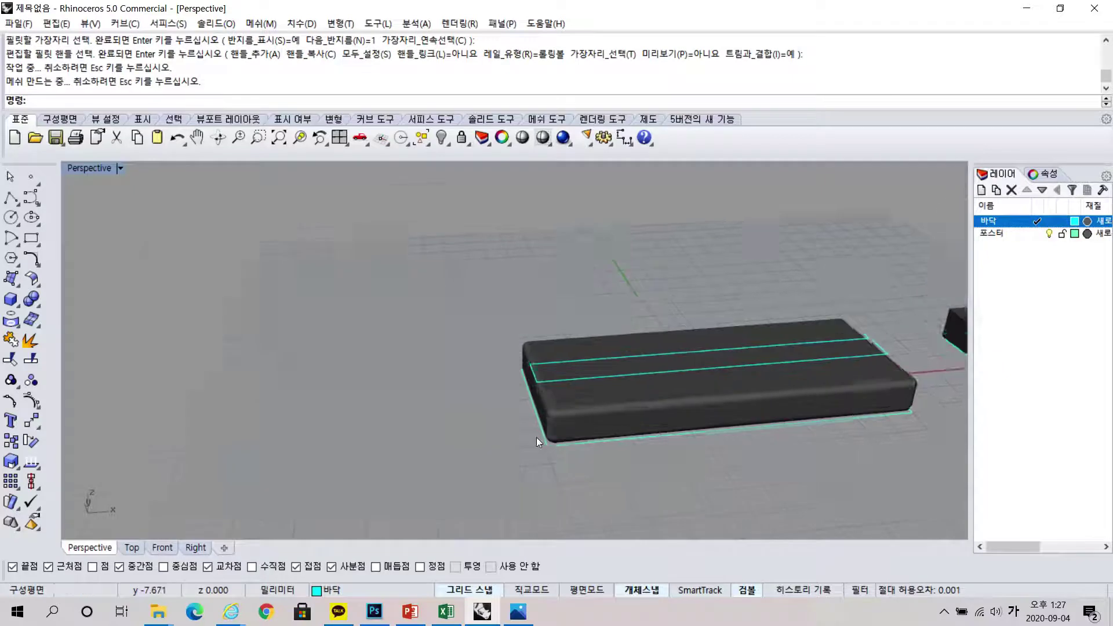
{"action": "scroll", "coordinate": [536, 437], "scroll_direction": "up", "scroll_amount": 3}
{"action": "scroll", "coordinate": [518, 353], "scroll_direction": "up", "scroll_amount": 4}
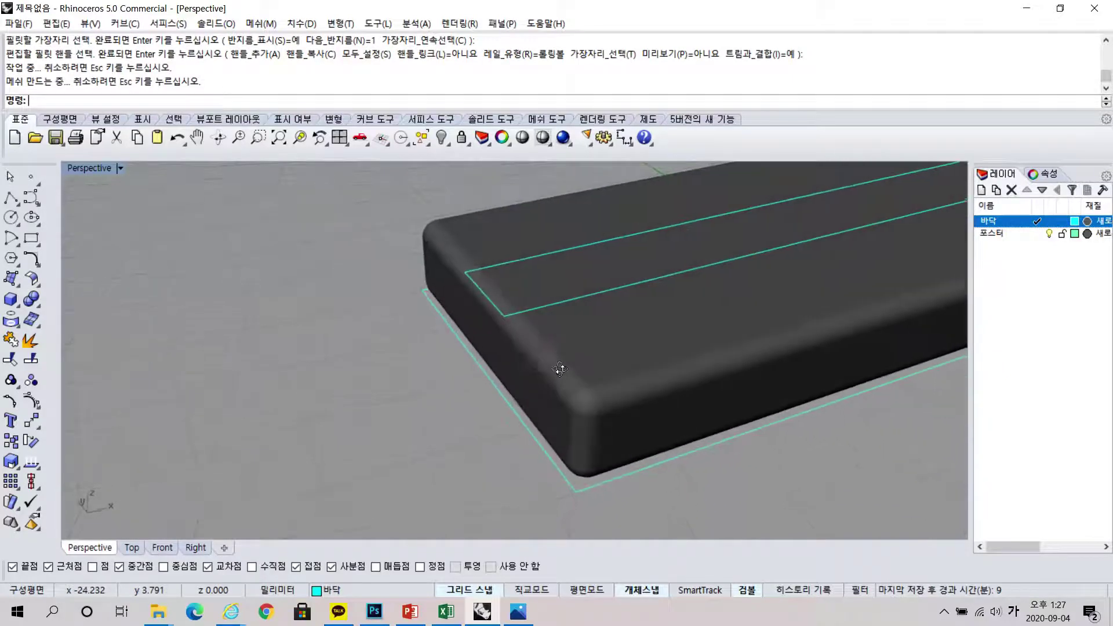
{"action": "left_click", "coordinate": [498, 313]}
{"action": "left_click", "coordinate": [493, 386]}
{"action": "left_click", "coordinate": [456, 422]}
{"action": "right_click_drag", "start_coordinate": [457, 421], "coordinate": [663, 464]}
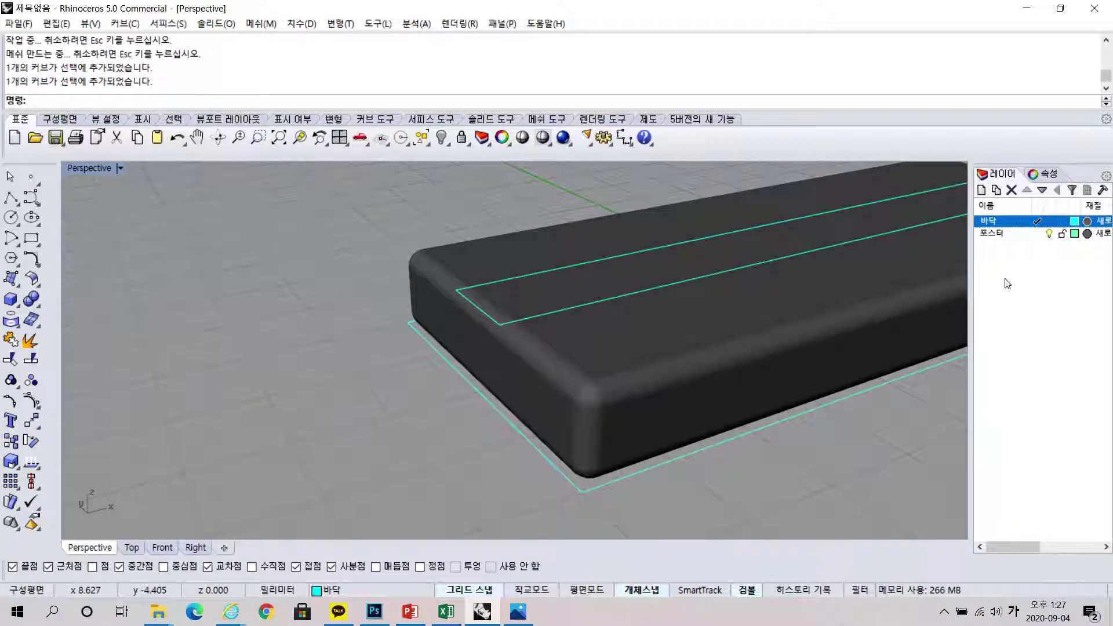
{"action": "left_click", "coordinate": [982, 192]}
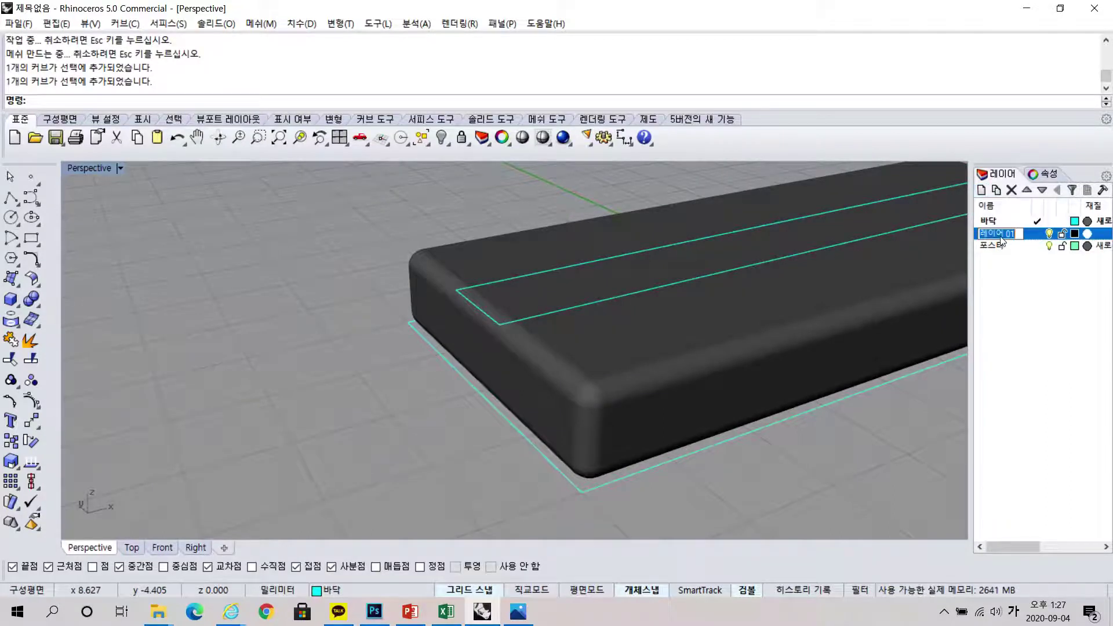
{"action": "key", "text": "BackSpace"}
{"action": "key", "text": "Hangul"}
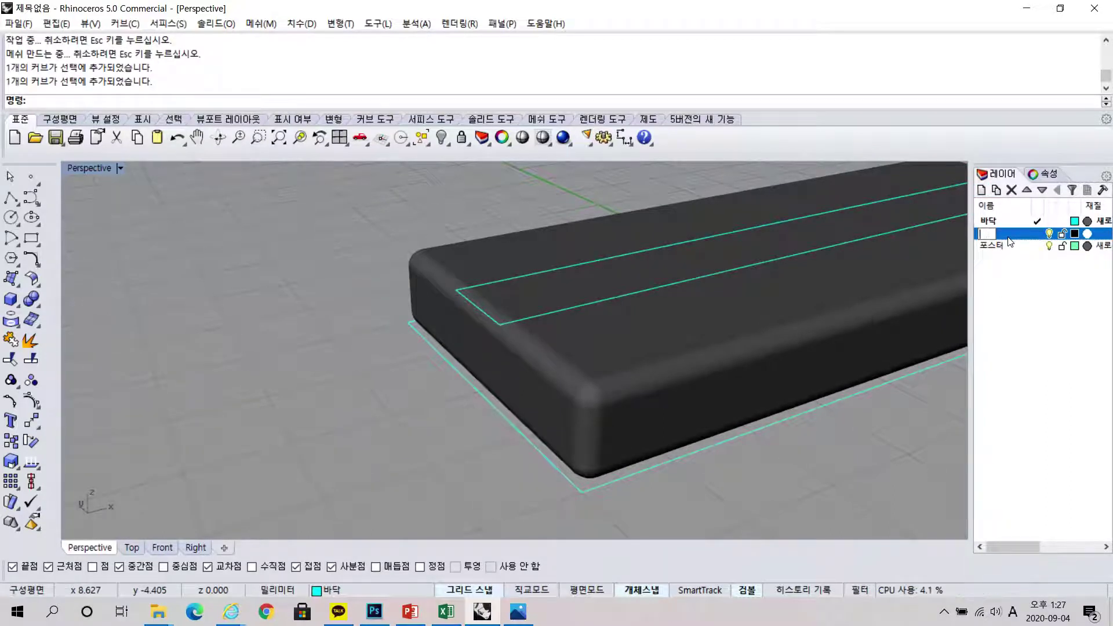
Step: Move the base's two rectangle curves to the cc layer and turn that layer off
{"action": "left_click", "coordinate": [509, 322]}
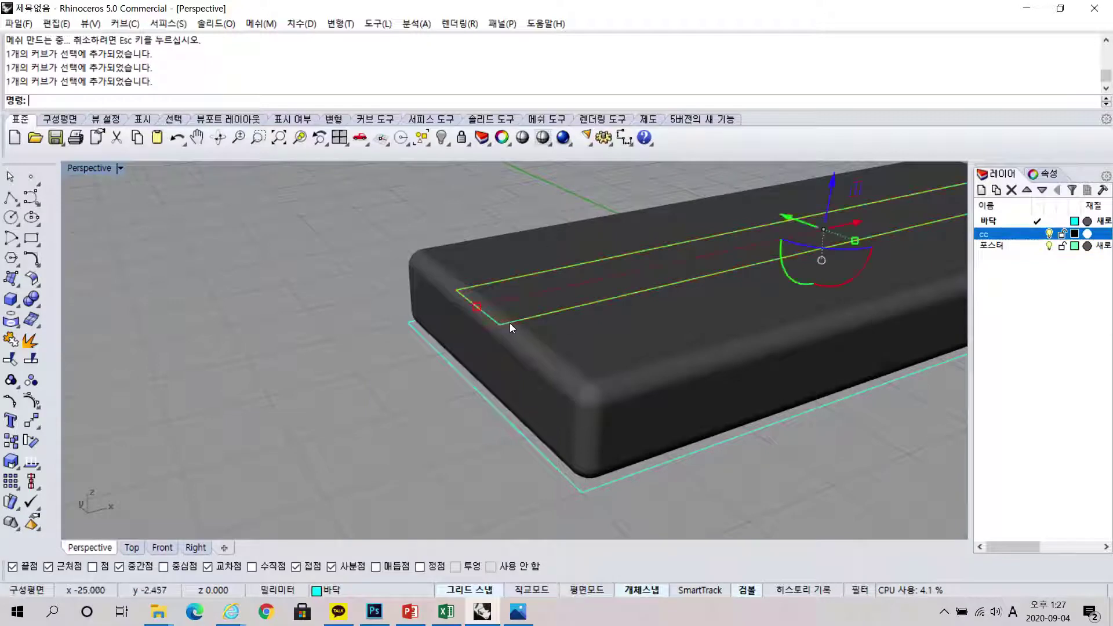
{"action": "left_click", "coordinate": [500, 419], "text": "shift"}
{"action": "right_click", "coordinate": [1041, 241]}
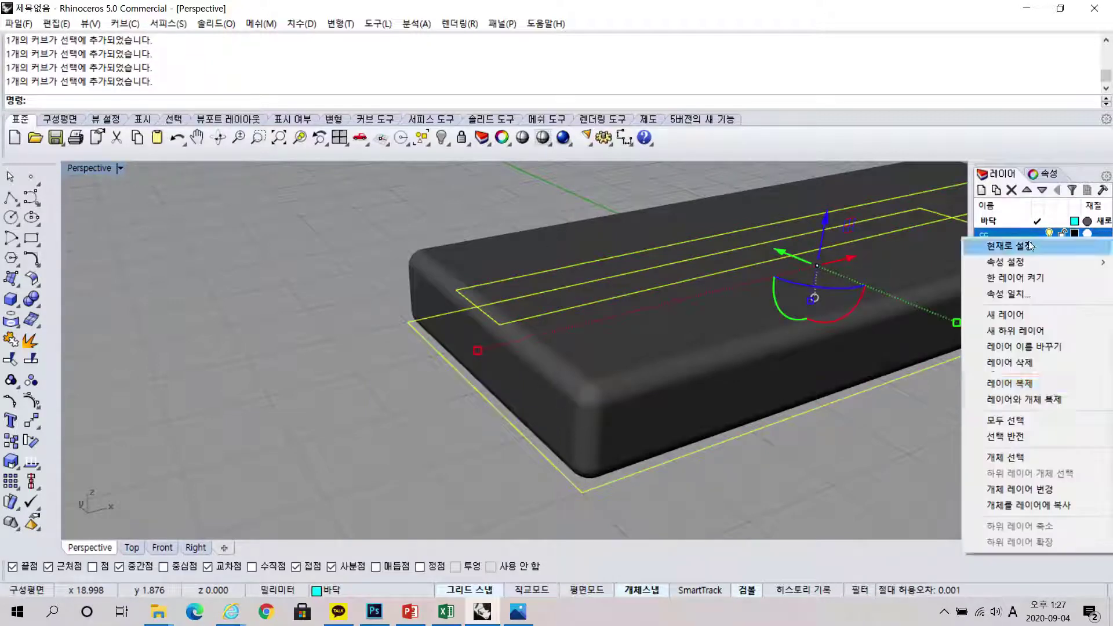
{"action": "left_click", "coordinate": [1038, 484]}
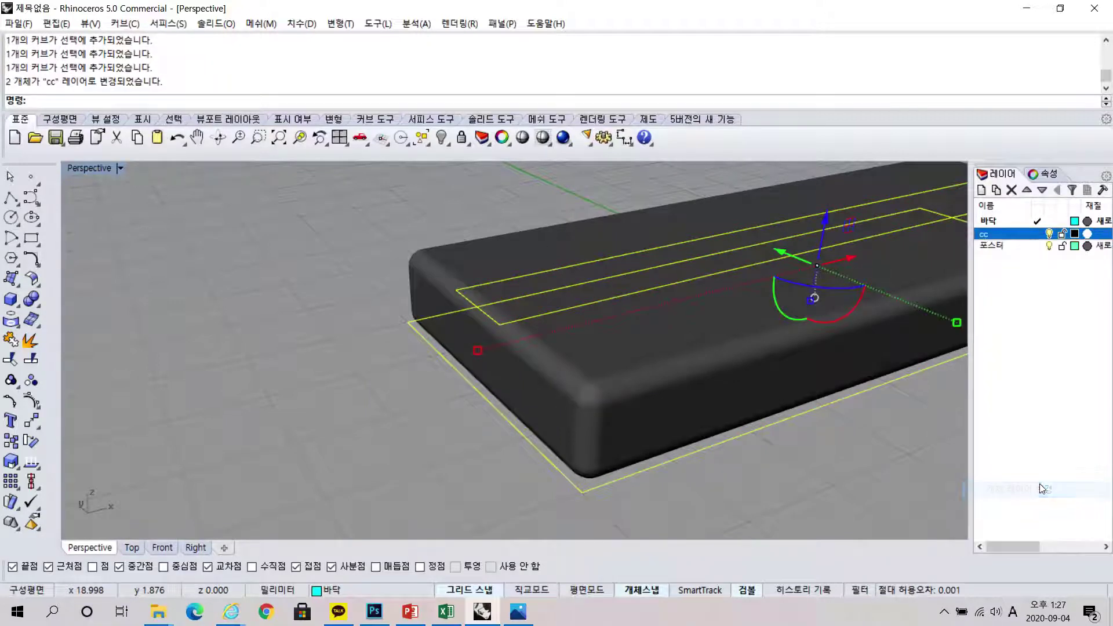
{"action": "left_click", "coordinate": [910, 475]}
{"action": "left_click", "coordinate": [1050, 234]}
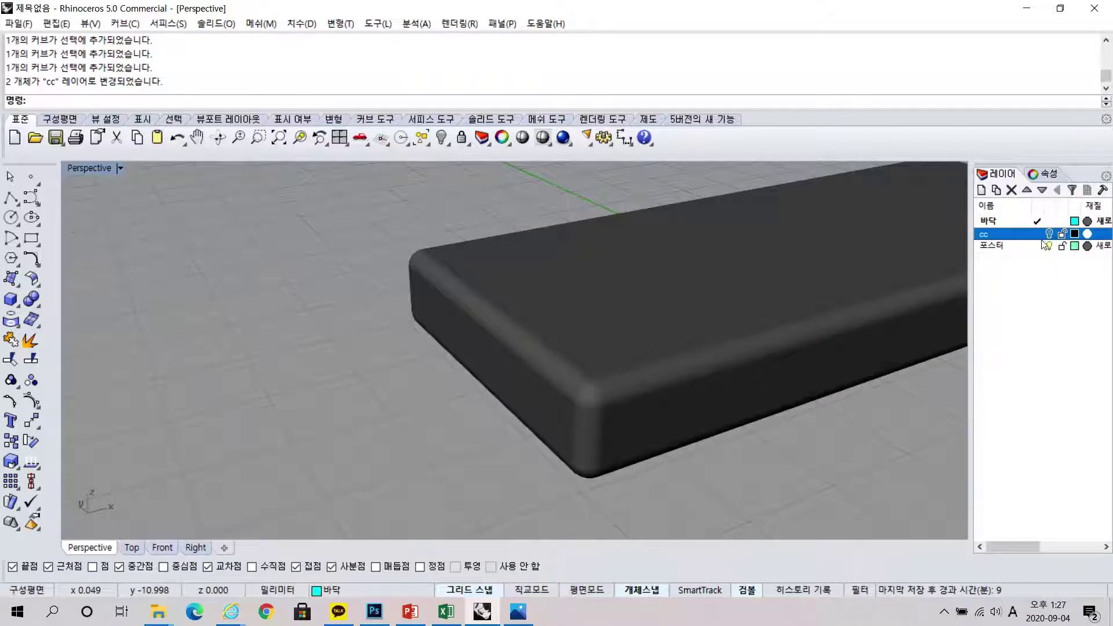
Step: Show the hidden upright panel of the original stand again on its rounded base
{"action": "scroll", "coordinate": [749, 379], "scroll_direction": "down", "scroll_amount": 5}
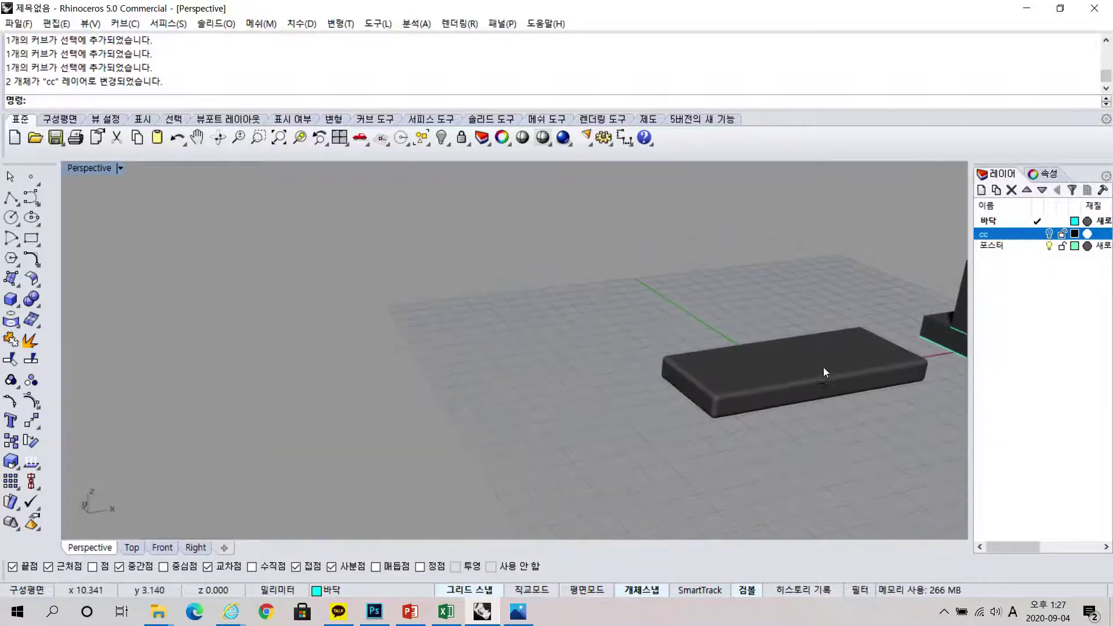
{"action": "right_click_drag", "start_coordinate": [823, 367], "coordinate": [668, 378], "text": "shift"}
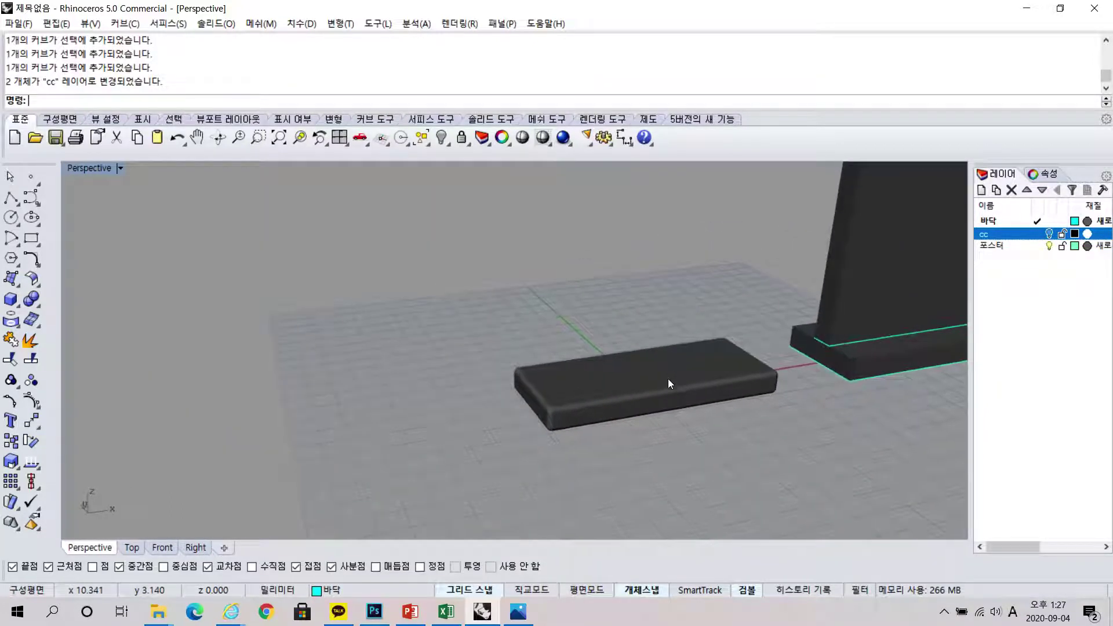
{"action": "left_click", "coordinate": [449, 145]}
{"action": "left_click", "coordinate": [461, 168]}
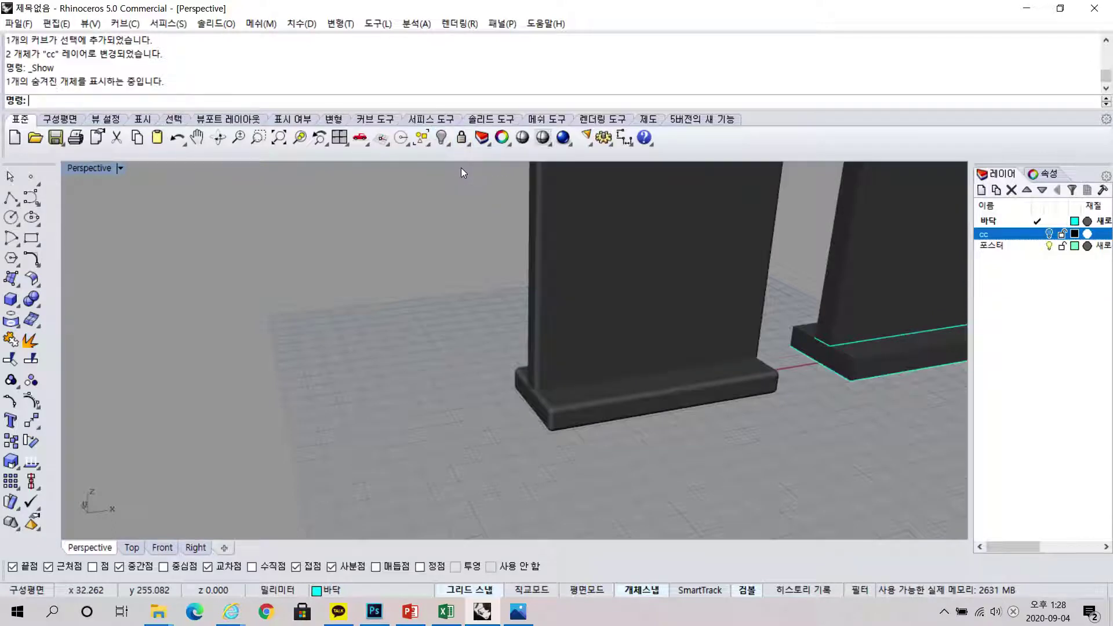
Step: Examine up close how the upright panel's rounded lower corners meet the rounded edge of the base
{"action": "scroll", "coordinate": [672, 326], "scroll_direction": "down", "scroll_amount": 4}
{"action": "scroll", "coordinate": [573, 336], "scroll_direction": "up", "scroll_amount": 8}
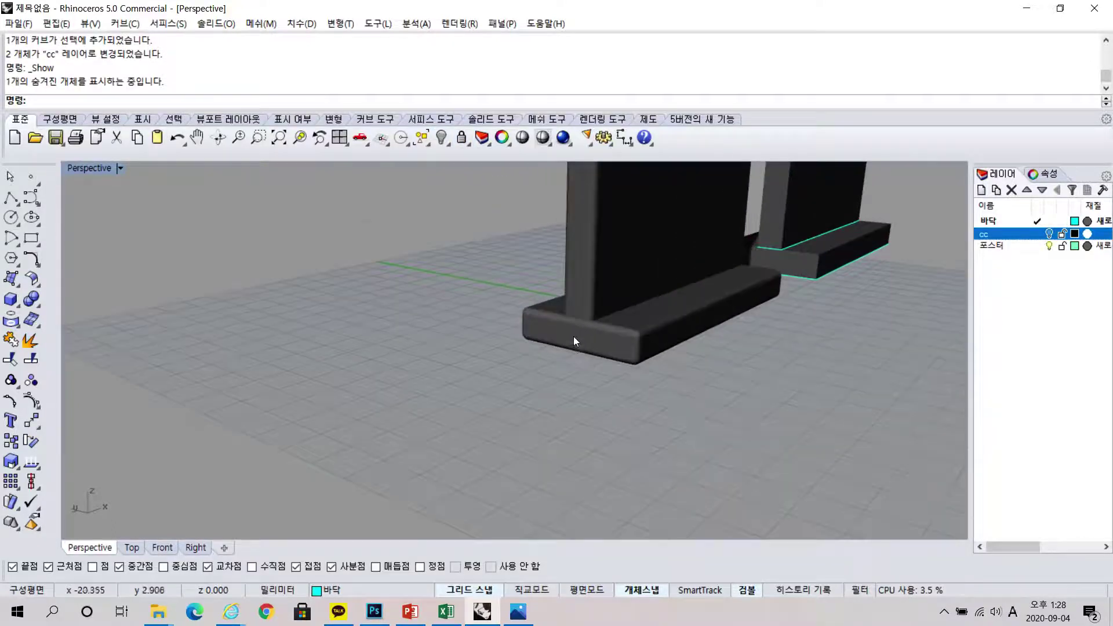
{"action": "scroll", "coordinate": [572, 314], "scroll_direction": "up", "scroll_amount": 6}
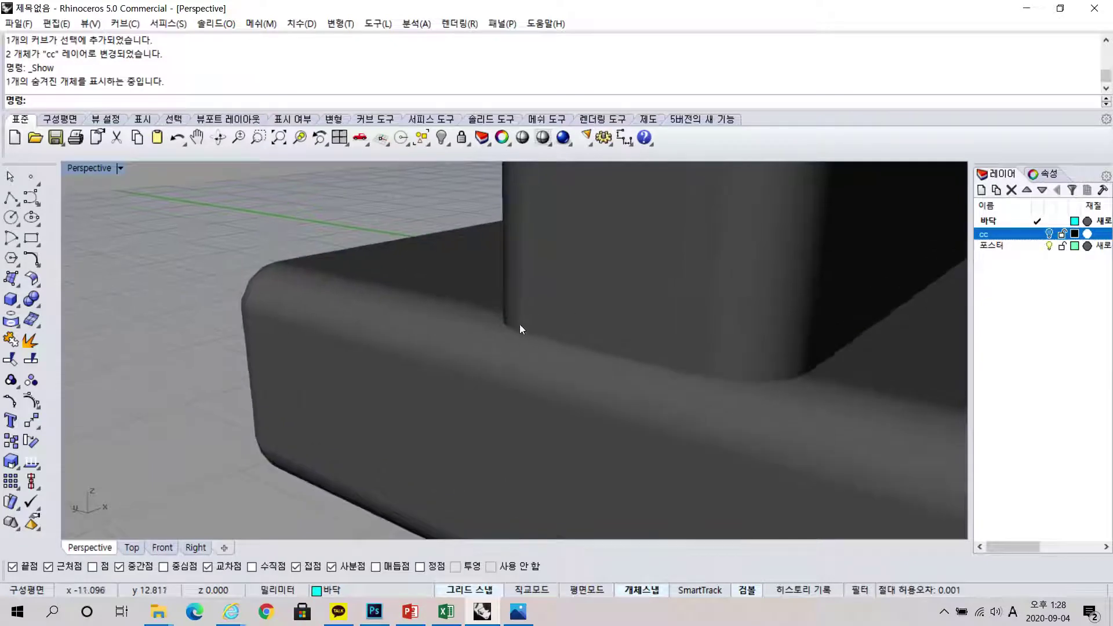
{"action": "scroll", "coordinate": [788, 365], "scroll_direction": "down", "scroll_amount": 2}
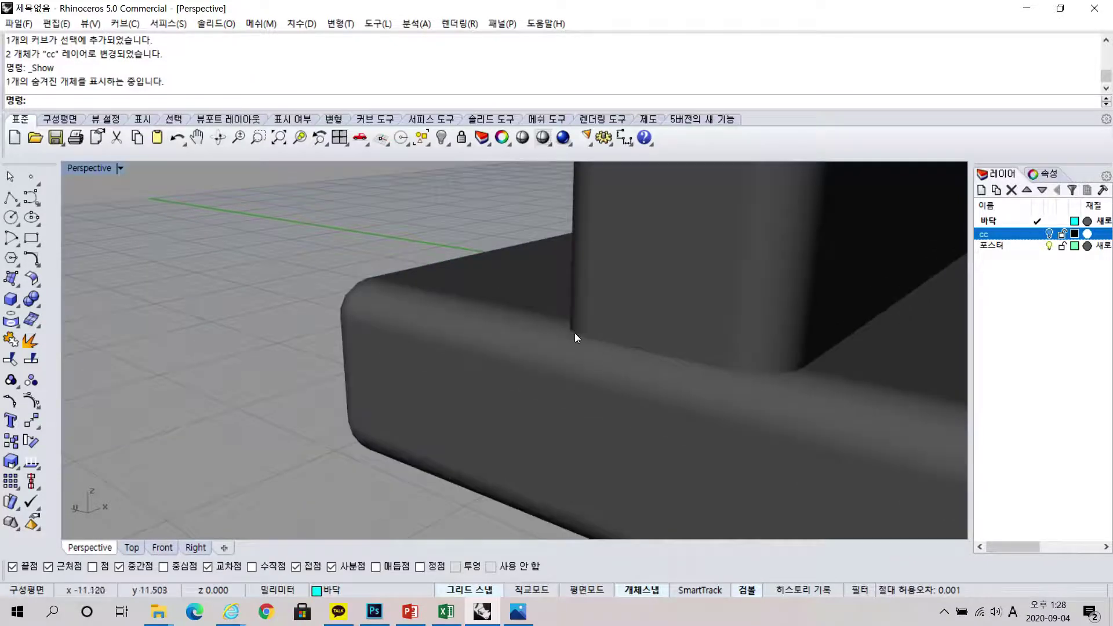
{"action": "scroll", "coordinate": [671, 367], "scroll_direction": "up", "scroll_amount": 10}
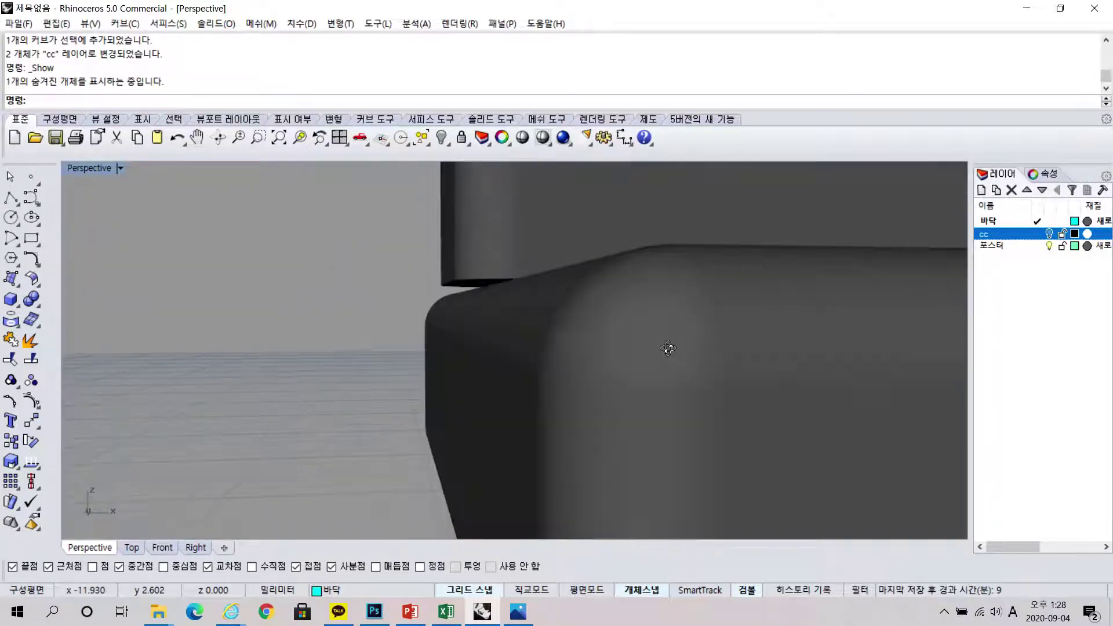
{"action": "left_click", "coordinate": [476, 290]}
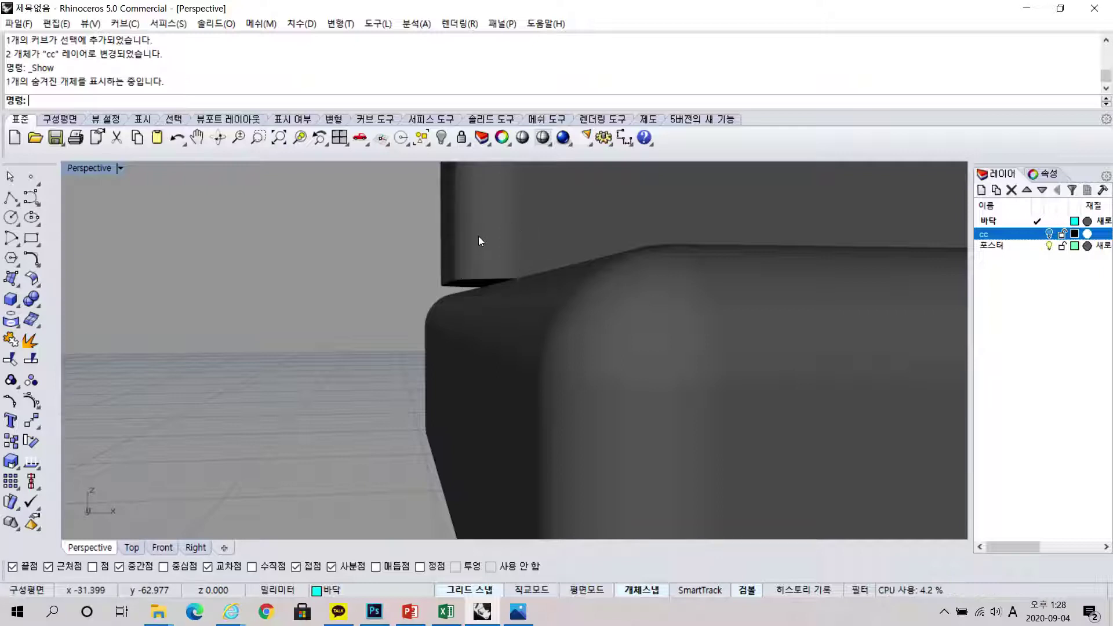
{"action": "right_click_drag", "start_coordinate": [447, 313], "coordinate": [621, 340]}
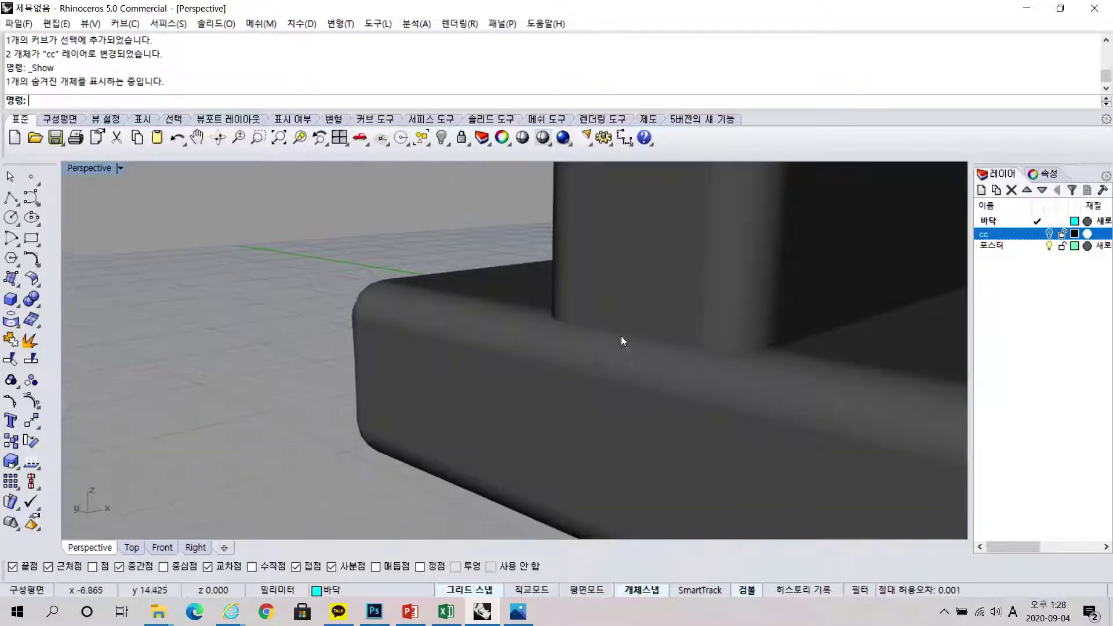
Step: Try to round the bottom edges at one end of the upright panel with a radius 1 edge fillet, and undo it
{"action": "left_click", "coordinate": [669, 342]}
{"action": "left_click", "coordinate": [213, 375]}
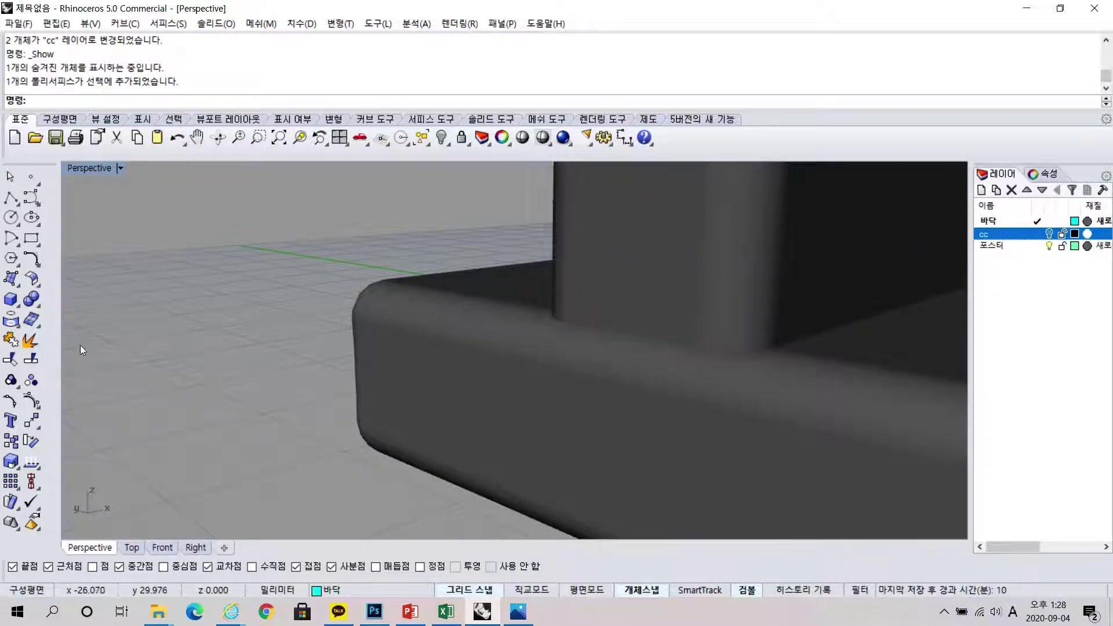
{"action": "left_click", "coordinate": [40, 303]}
{"action": "left_click", "coordinate": [132, 328]}
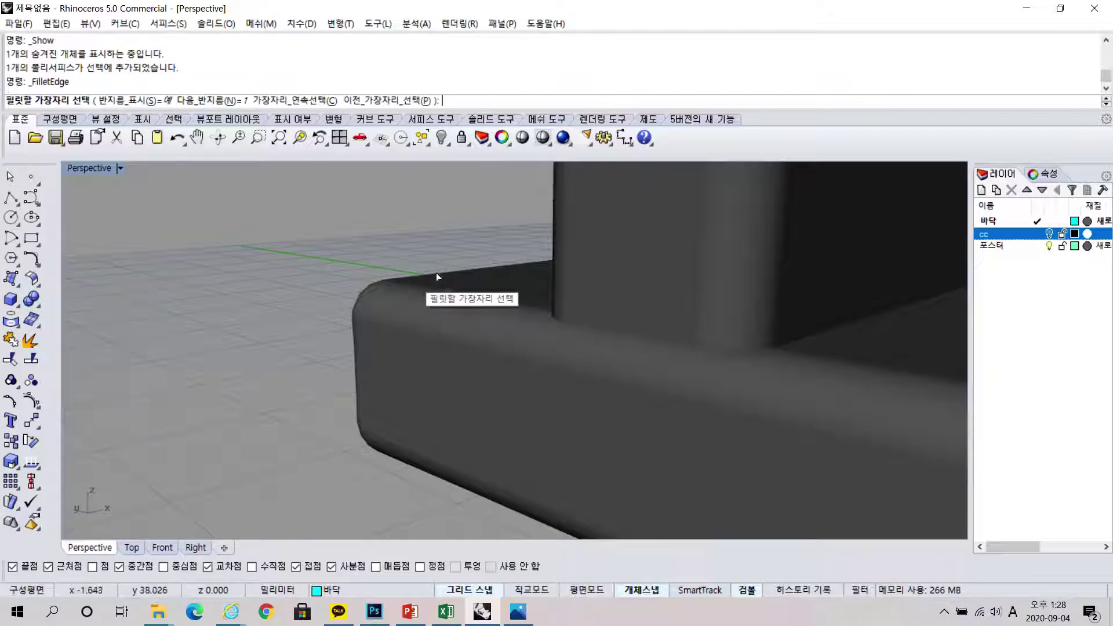
{"action": "key", "text": "Left"}
{"action": "left_click", "coordinate": [683, 359]}
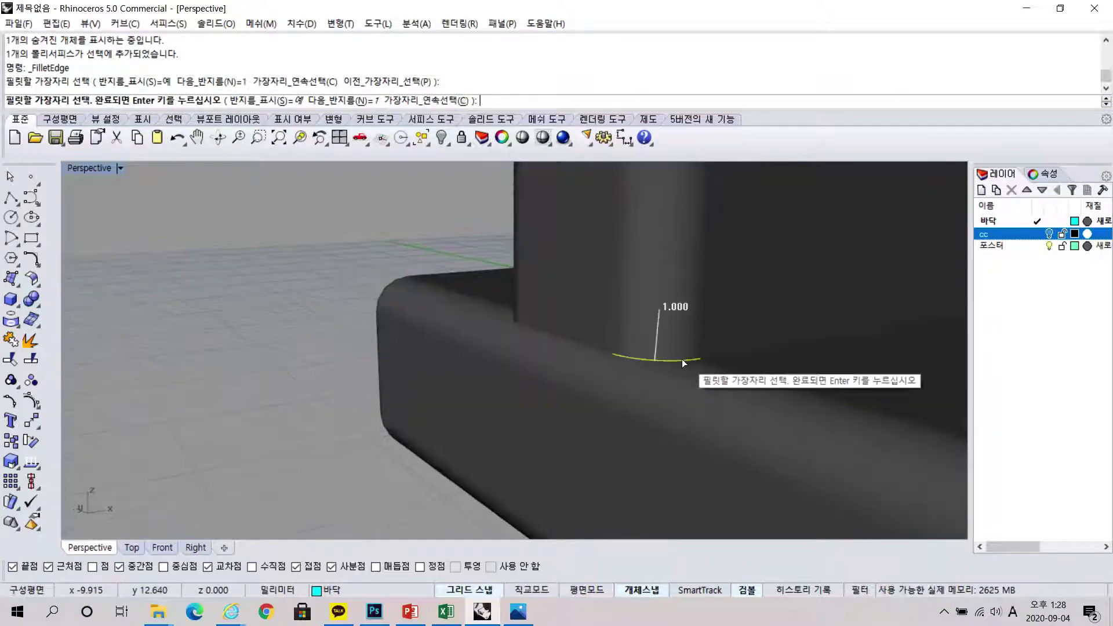
{"action": "left_click", "coordinate": [597, 351]}
{"action": "right_click_drag", "start_coordinate": [597, 351], "coordinate": [673, 315]}
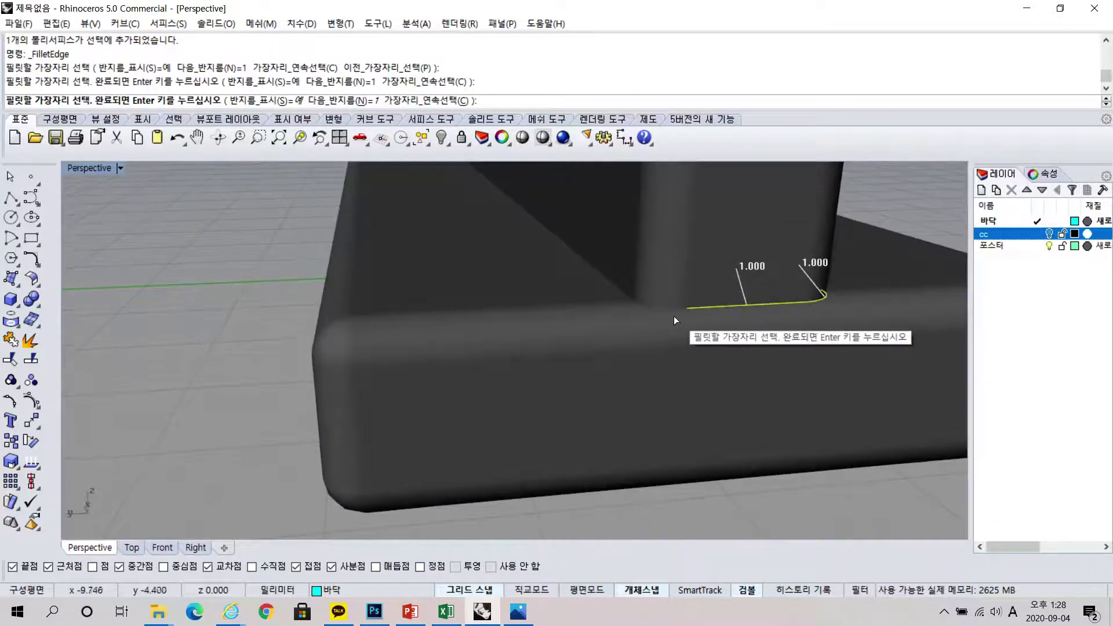
{"action": "left_click", "coordinate": [670, 306]}
{"action": "right_click", "coordinate": [885, 396]}
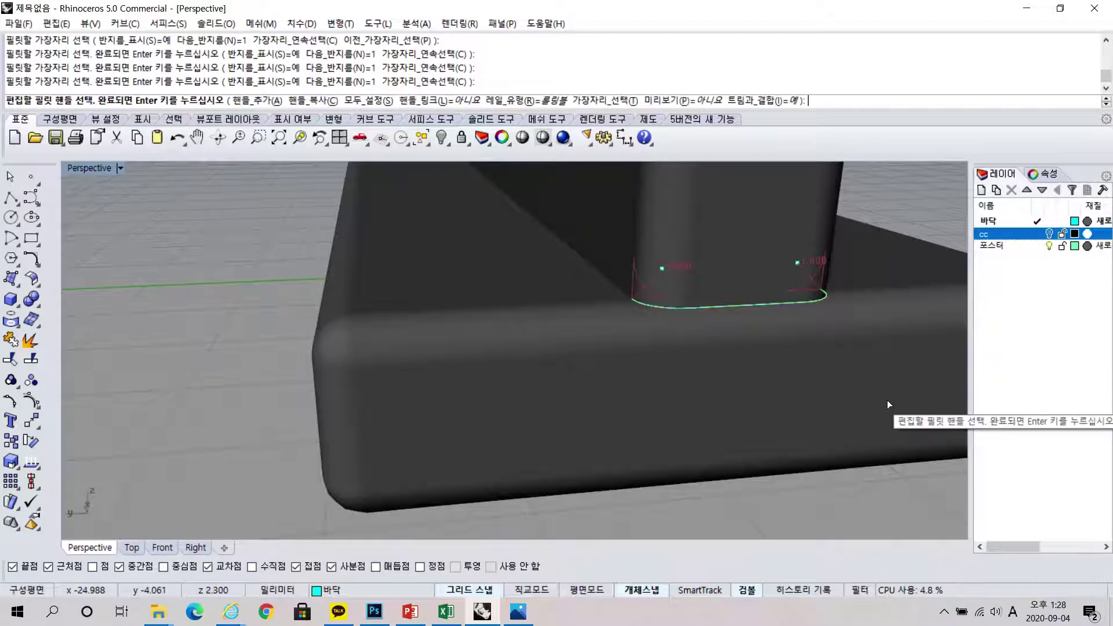
{"action": "right_click", "coordinate": [887, 404]}
{"action": "right_click_drag", "start_coordinate": [828, 353], "coordinate": [615, 349]}
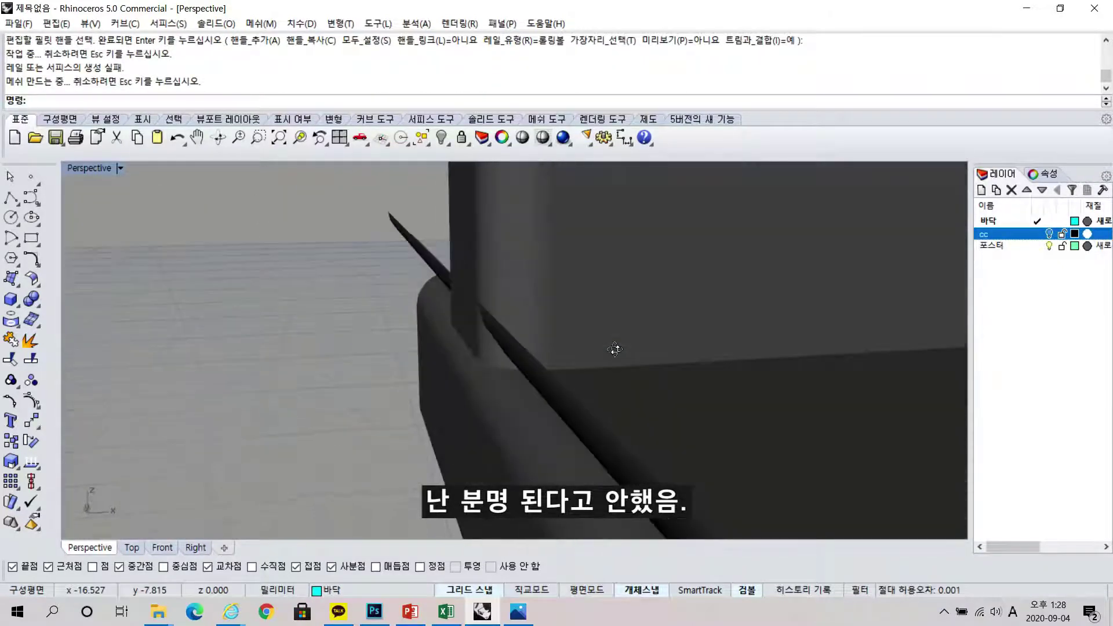
{"action": "key", "text": "ctrl+z"}
Step: Scale the original stand's upright panel narrower from both sides in the Front view so it sits inside the base's ends
{"action": "right_click_drag", "start_coordinate": [481, 367], "coordinate": [577, 298]}
{"action": "scroll", "coordinate": [507, 371], "scroll_direction": "down", "scroll_amount": 5}
{"action": "left_click", "coordinate": [578, 298]}
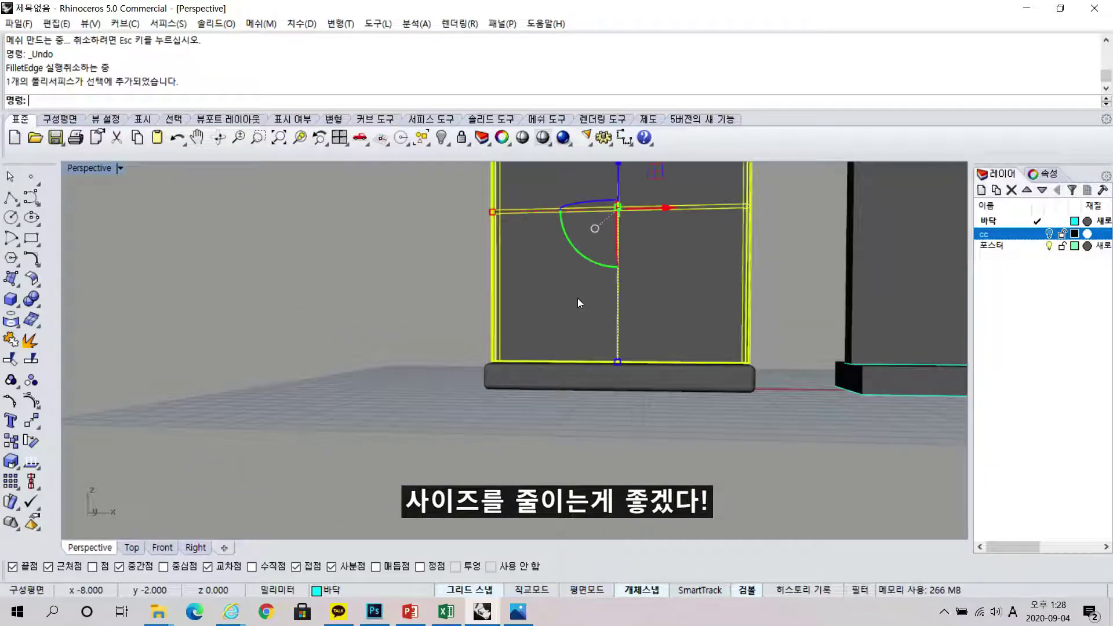
{"action": "left_click", "coordinate": [161, 548]}
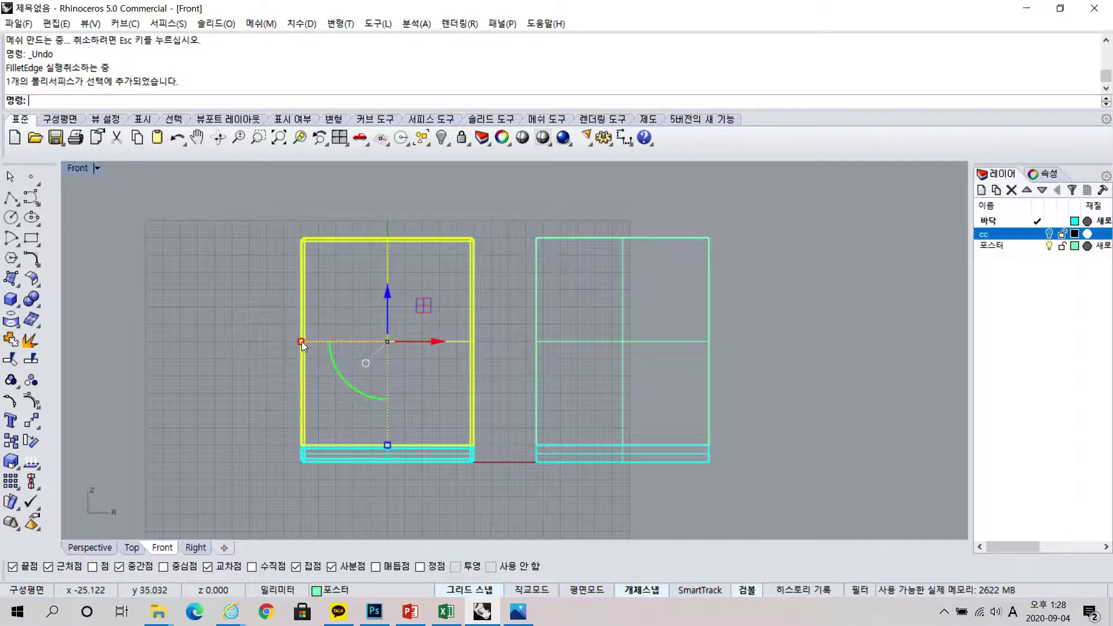
{"action": "left_click_drag", "start_coordinate": [301, 342], "coordinate": [308, 343]}
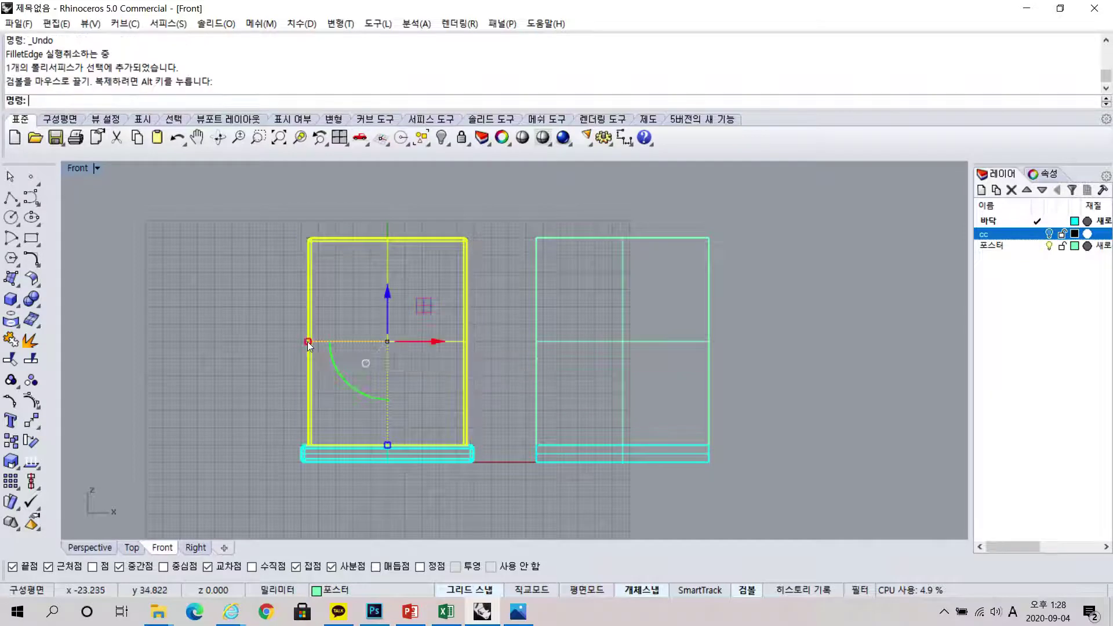
{"action": "left_click", "coordinate": [244, 431]}
{"action": "left_click", "coordinate": [89, 548]}
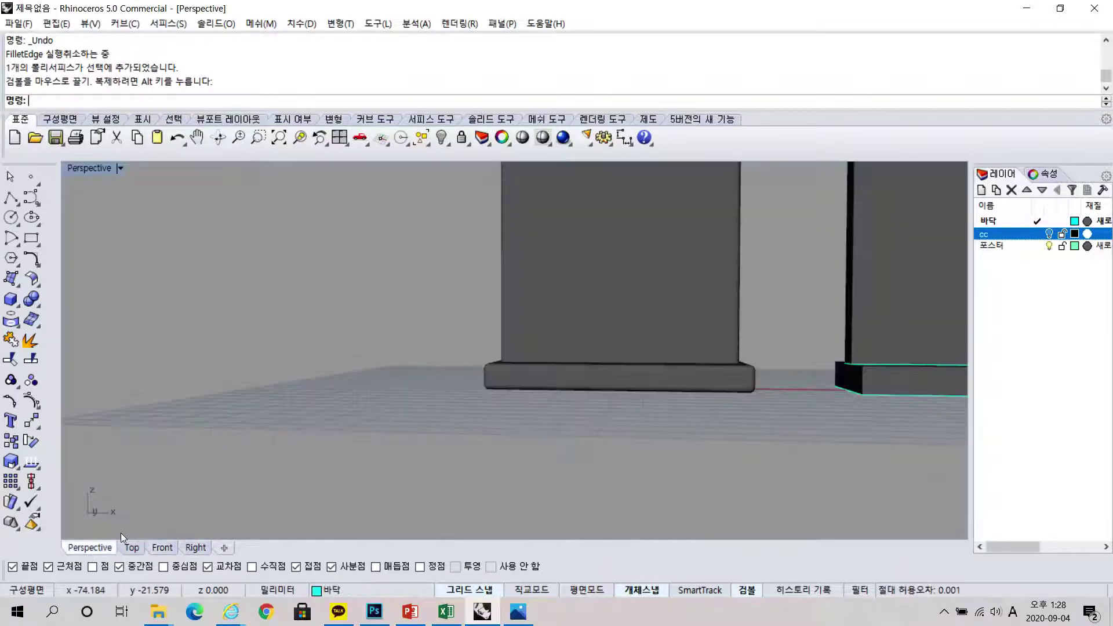
Step: Widen the upright panel slightly in the Front view so its sides come closer to the start of the base's rounding
{"action": "scroll", "coordinate": [596, 355], "scroll_direction": "up", "scroll_amount": 8}
{"action": "right_click_drag", "start_coordinate": [468, 362], "coordinate": [331, 442]}
{"action": "scroll", "coordinate": [752, 434], "scroll_direction": "down", "scroll_amount": 3}
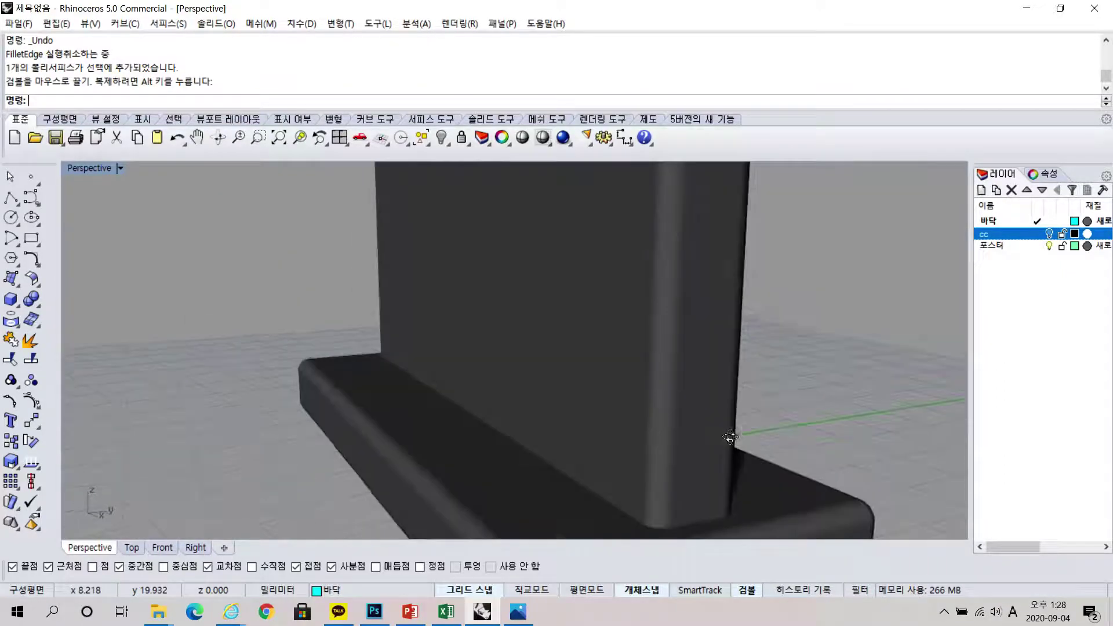
{"action": "left_click", "coordinate": [603, 419]}
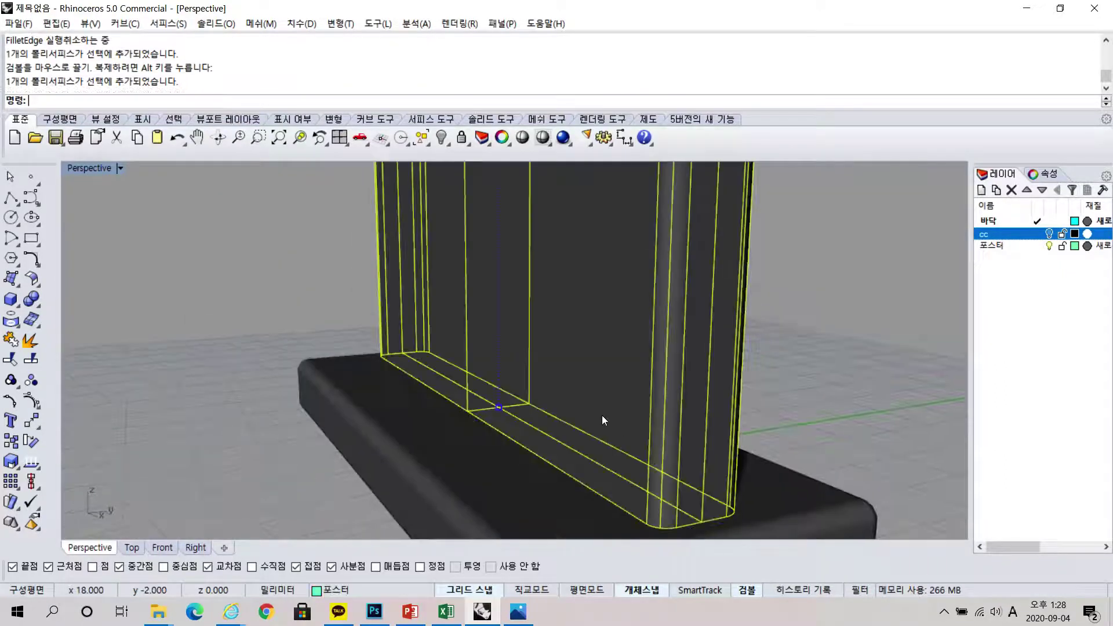
{"action": "left_click", "coordinate": [162, 547]}
{"action": "scroll", "coordinate": [303, 450], "scroll_direction": "up", "scroll_amount": 5}
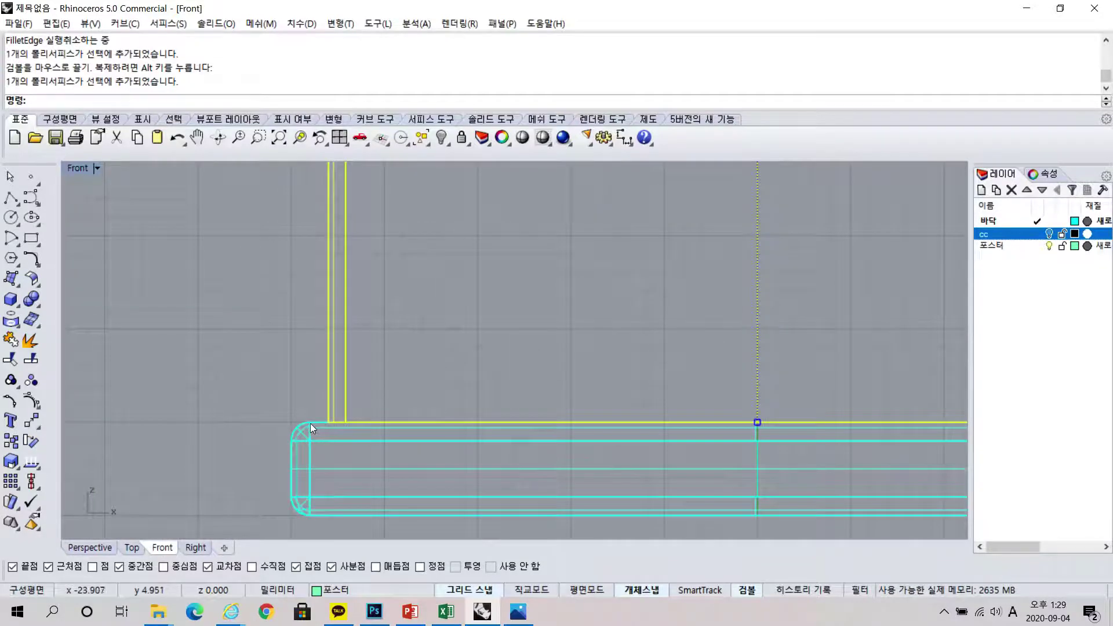
{"action": "right_click_drag", "start_coordinate": [416, 288], "coordinate": [399, 444]}
{"action": "scroll", "coordinate": [388, 297], "scroll_direction": "down", "scroll_amount": 3}
{"action": "left_click_drag", "start_coordinate": [361, 235], "coordinate": [351, 234]}
{"action": "scroll", "coordinate": [519, 406], "scroll_direction": "down", "scroll_amount": 4}
{"action": "key", "text": "Escape"}
Step: Examine the resized rounded stand in the perspective view and compare it with the sharp-edged duplicate
{"action": "left_click", "coordinate": [91, 548]}
{"action": "right_click_drag", "start_coordinate": [733, 462], "coordinate": [717, 442]}
{"action": "right_click_drag", "start_coordinate": [804, 439], "coordinate": [321, 460]}
{"action": "scroll", "coordinate": [441, 393], "scroll_direction": "up", "scroll_amount": 12}
{"action": "key", "text": "ctrl"}
{"action": "scroll", "coordinate": [284, 487], "scroll_direction": "down", "scroll_amount": 8}
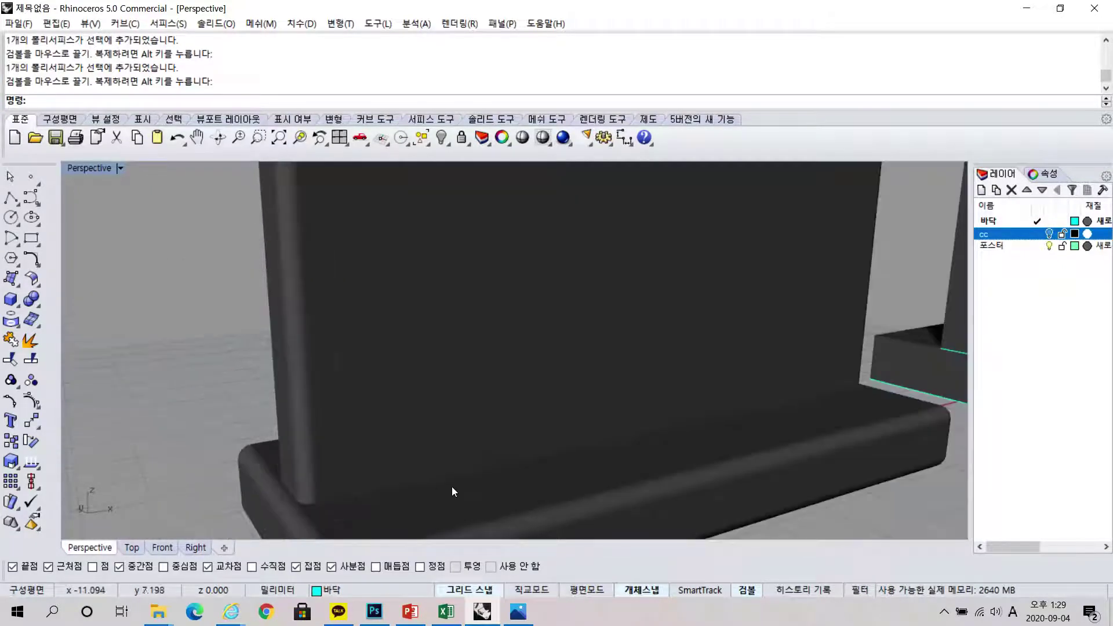
{"action": "scroll", "coordinate": [453, 491], "scroll_direction": "down", "scroll_amount": 8}
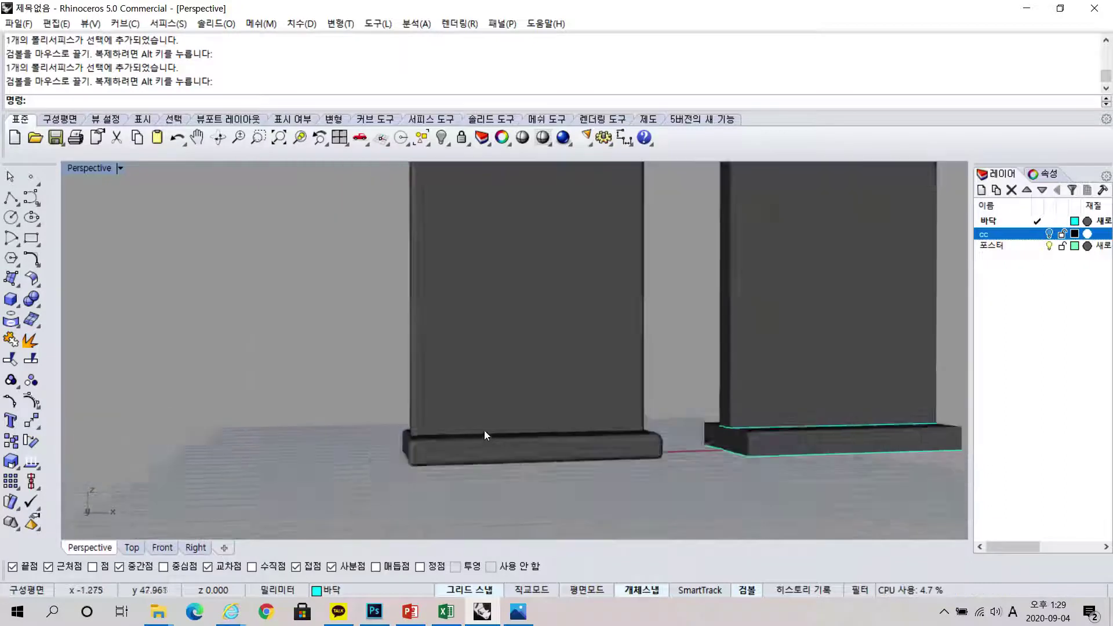
{"action": "scroll", "coordinate": [485, 430], "scroll_direction": "down", "scroll_amount": 5}
{"action": "right_click_drag", "start_coordinate": [564, 475], "coordinate": [521, 479]}
{"action": "mouse_move", "coordinate": [733, 407]}
{"action": "right_mouse_down"}
{"action": "mouse_move", "coordinate": [666, 430]}
{"action": "mouse_move", "coordinate": [733, 385]}
{"action": "right_mouse_up"}
{"action": "scroll", "coordinate": [702, 358], "scroll_direction": "up", "scroll_amount": 3}
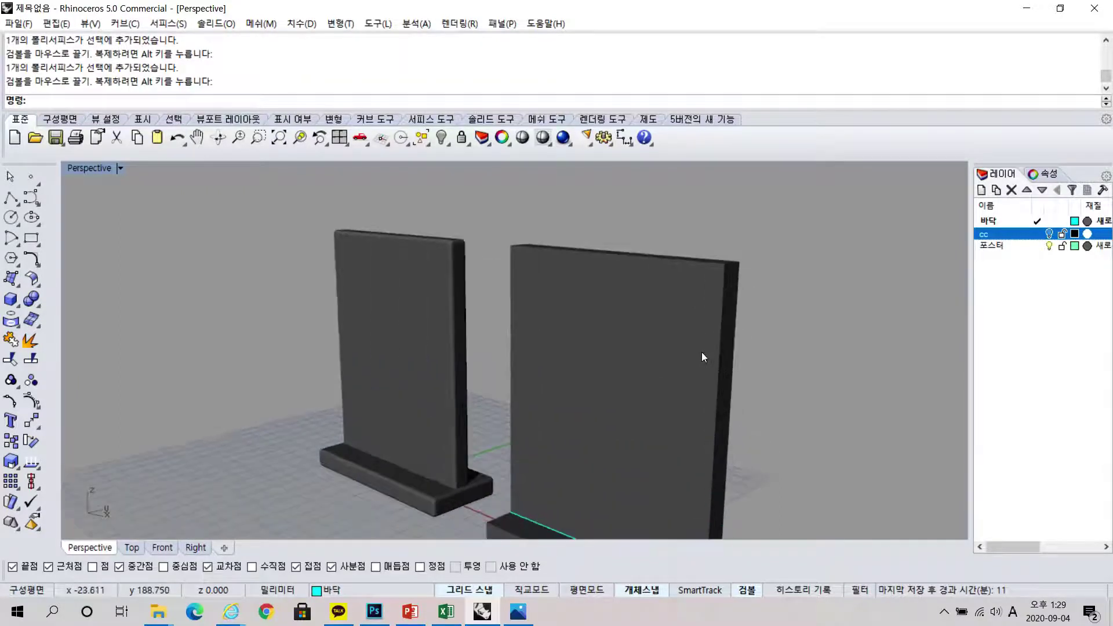
{"action": "key", "text": "ctrl"}
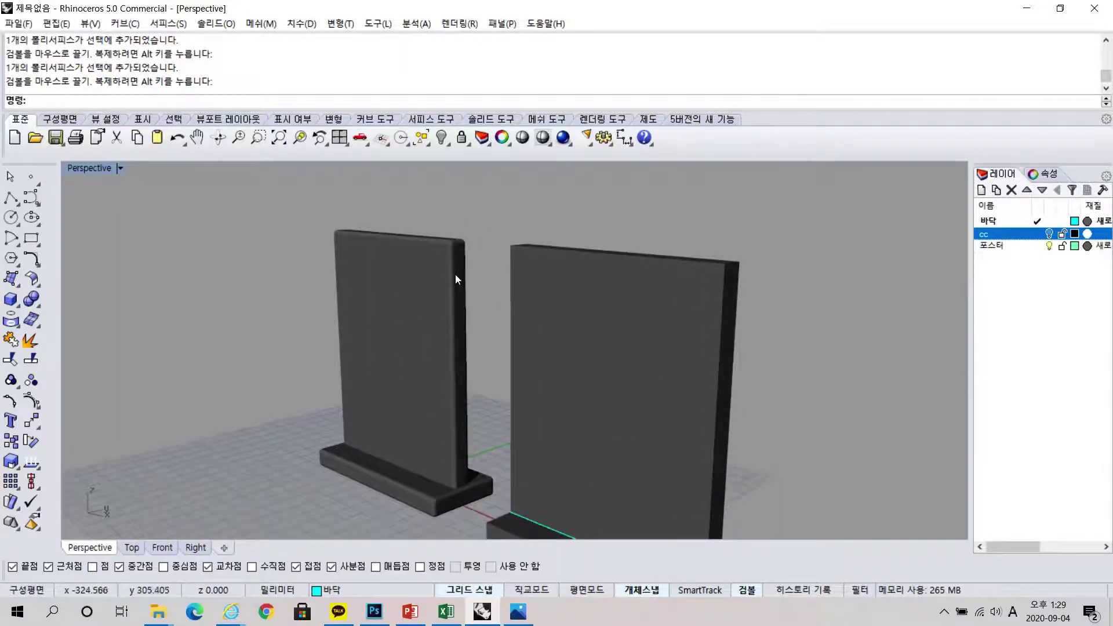
{"action": "right_click_drag", "start_coordinate": [653, 351], "coordinate": [638, 329]}
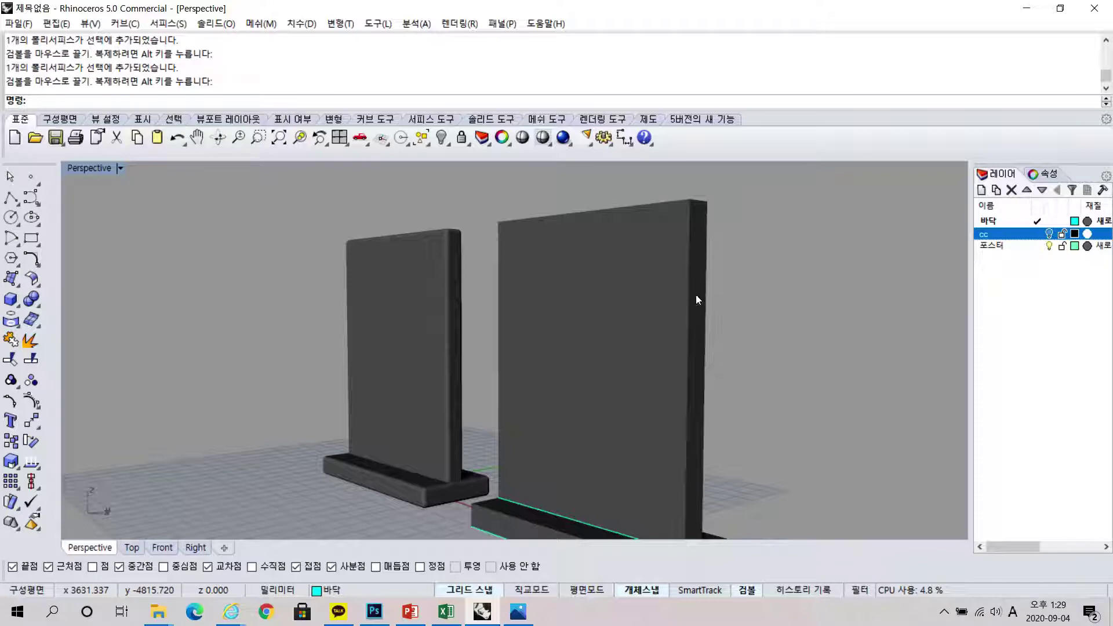
{"action": "mouse_move", "coordinate": [638, 345]}
{"action": "right_mouse_down"}
{"action": "mouse_move", "coordinate": [648, 387]}
{"action": "mouse_move", "coordinate": [647, 355]}
{"action": "right_mouse_up"}
Step: Choose the Rendered display mode for the perspective view and raise the gloss finish of the 바닥 layer's material
{"action": "left_click", "coordinate": [120, 168]}
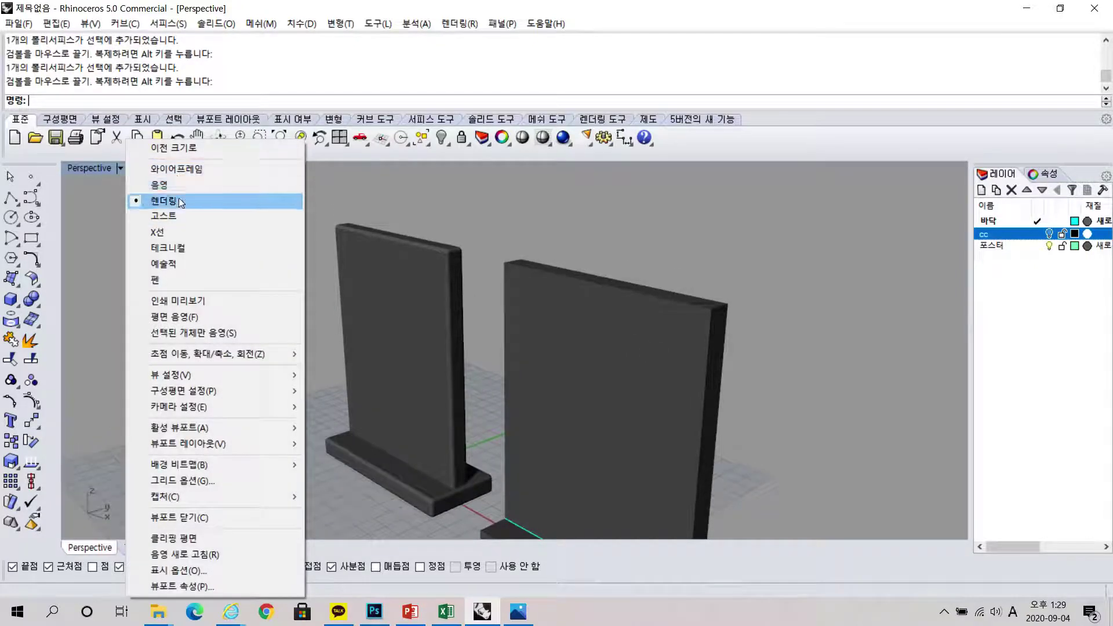
{"action": "left_click", "coordinate": [180, 200]}
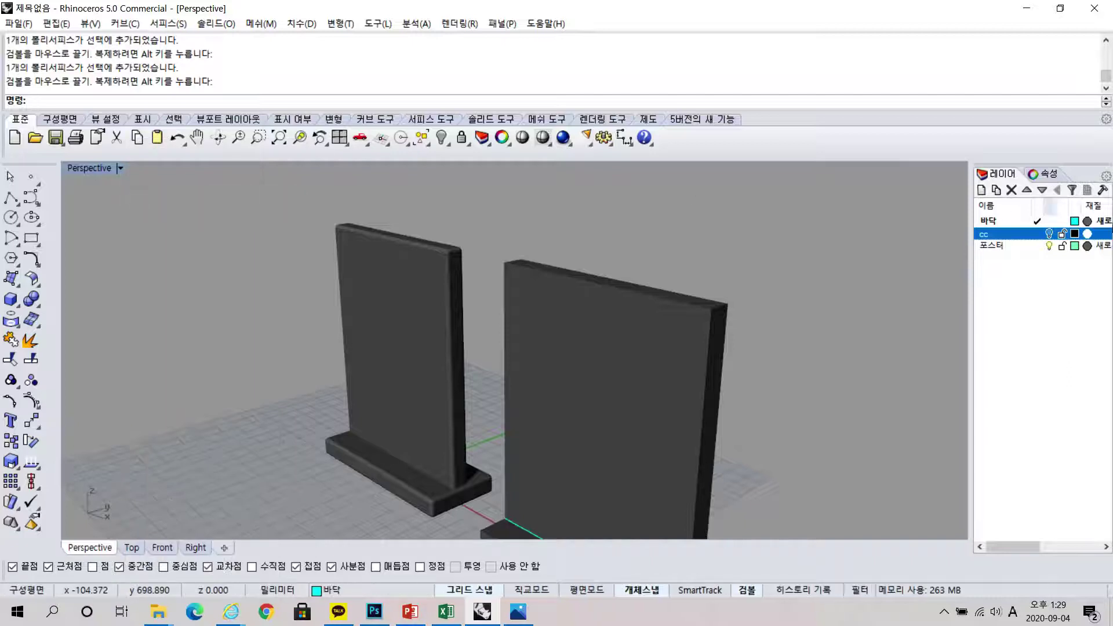
{"action": "left_click", "coordinate": [1087, 222]}
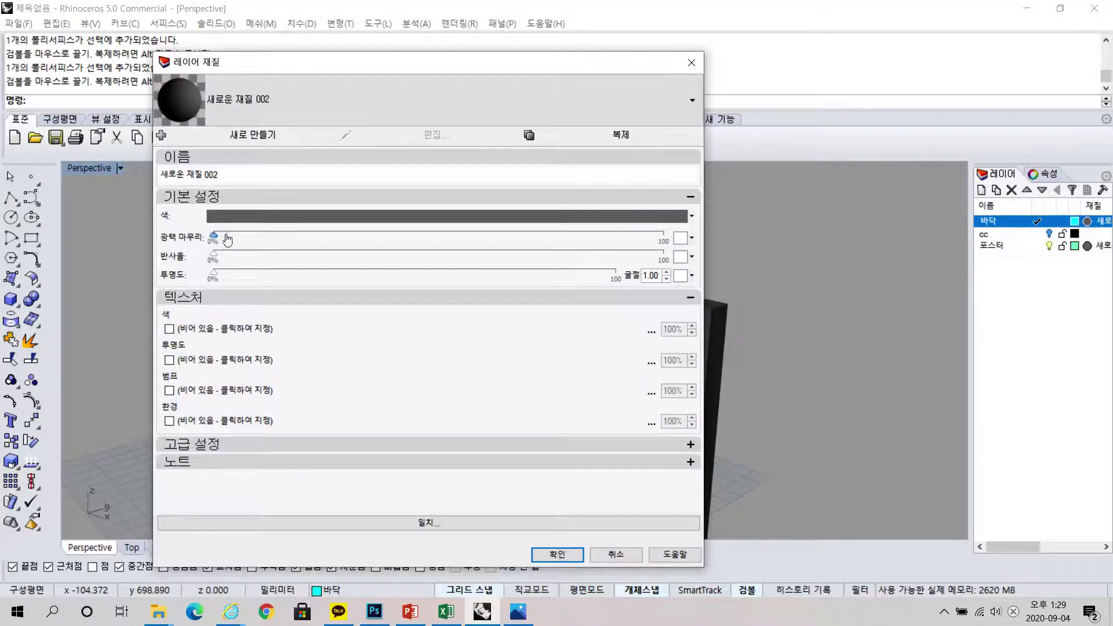
{"action": "left_click_drag", "start_coordinate": [227, 239], "coordinate": [510, 238]}
{"action": "left_click", "coordinate": [556, 554]}
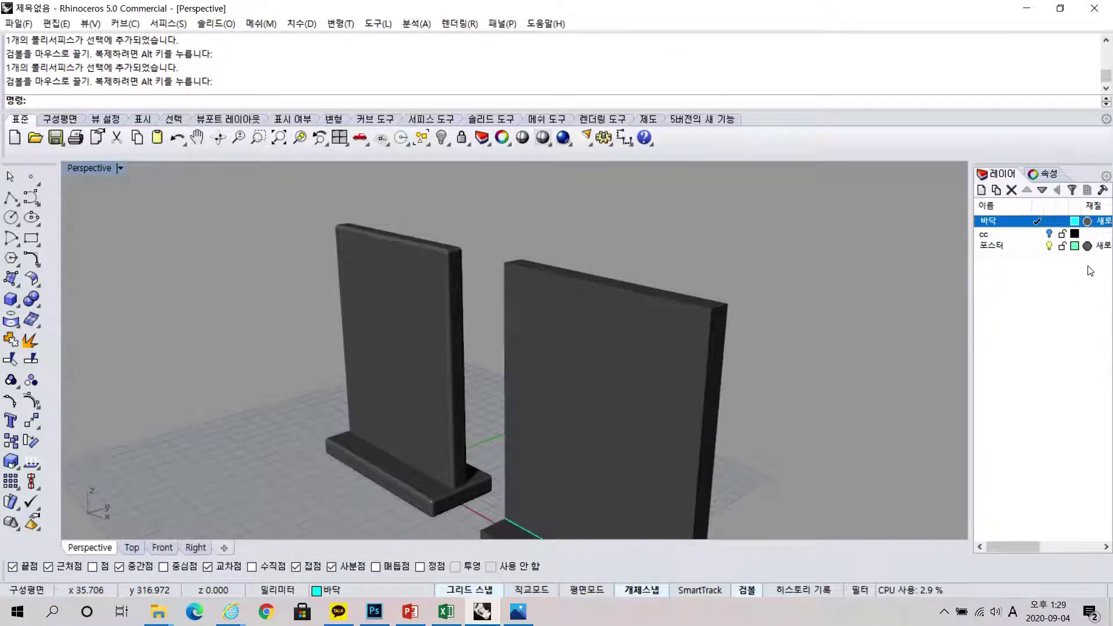
Step: Set the gloss finish of the 포스터 layer's material to 70% and check the highlights on both stands
{"action": "left_click", "coordinate": [1087, 245]}
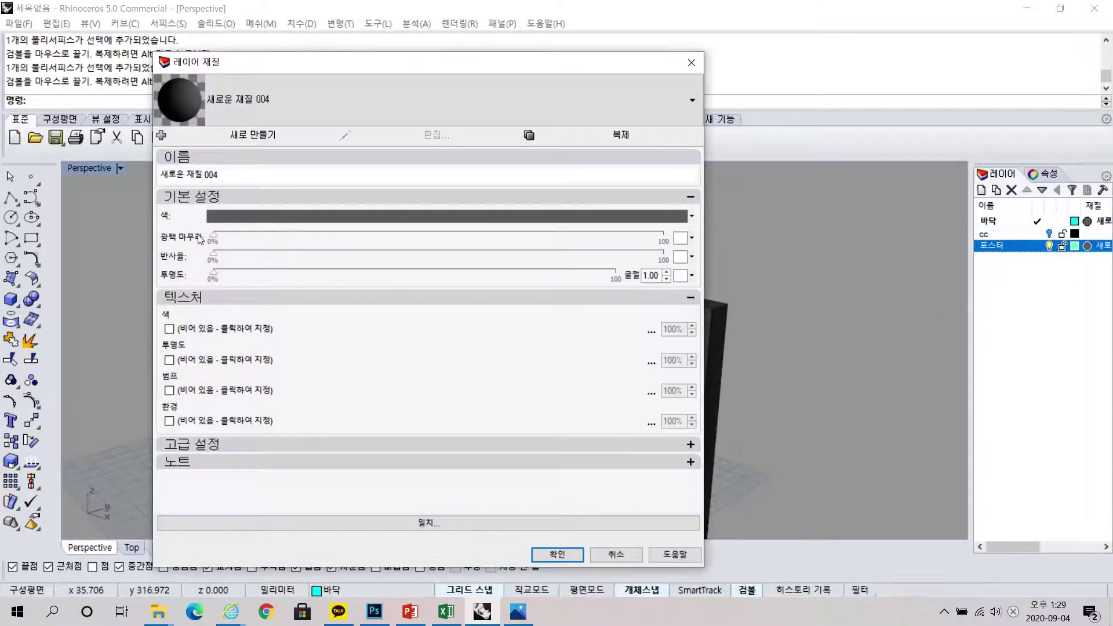
{"action": "left_click_drag", "start_coordinate": [217, 238], "coordinate": [528, 239]}
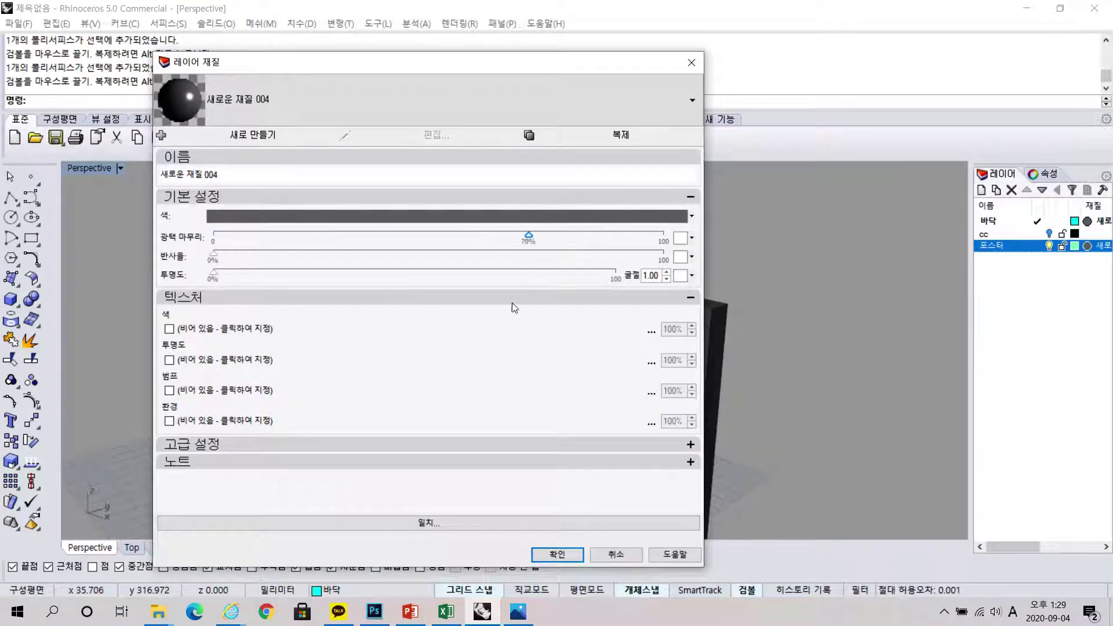
{"action": "left_click", "coordinate": [548, 559]}
{"action": "mouse_move", "coordinate": [571, 466]}
{"action": "right_mouse_down"}
{"action": "mouse_move", "coordinate": [559, 386]}
{"action": "mouse_move", "coordinate": [544, 391]}
{"action": "mouse_move", "coordinate": [527, 450]}
{"action": "mouse_move", "coordinate": [591, 487]}
{"action": "mouse_move", "coordinate": [689, 434]}
{"action": "mouse_move", "coordinate": [651, 447]}
{"action": "mouse_move", "coordinate": [708, 430]}
{"action": "mouse_move", "coordinate": [701, 402]}
{"action": "mouse_move", "coordinate": [676, 389]}
{"action": "mouse_move", "coordinate": [666, 409]}
{"action": "mouse_move", "coordinate": [701, 409]}
{"action": "right_mouse_up"}
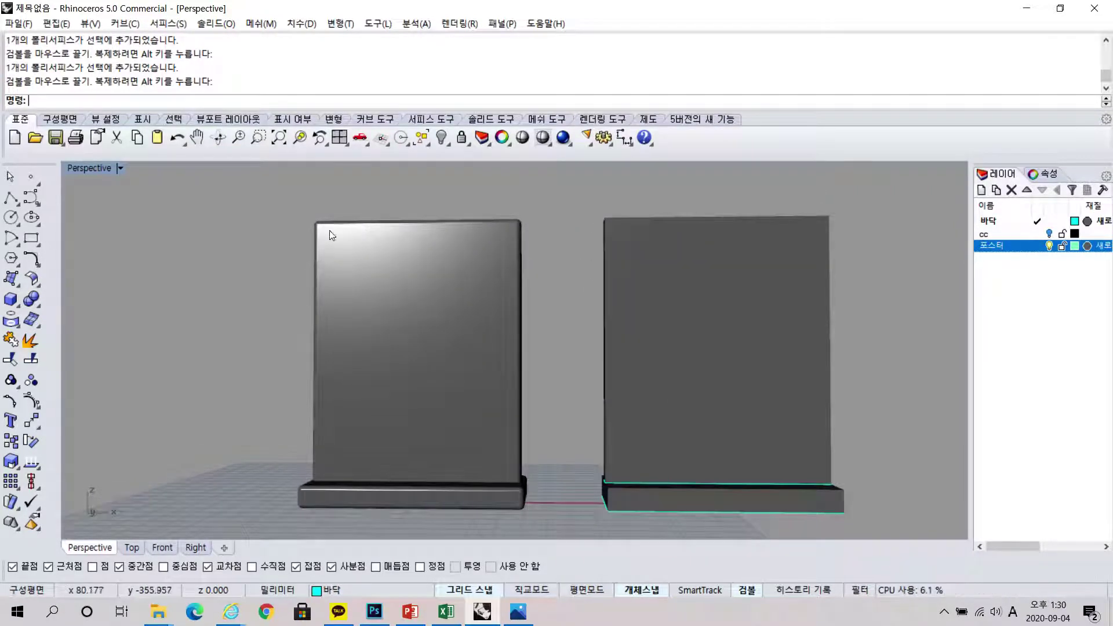
{"action": "right_click_drag", "start_coordinate": [452, 323], "coordinate": [412, 303]}
{"action": "mouse_move", "coordinate": [835, 409]}
{"action": "right_mouse_down"}
{"action": "mouse_move", "coordinate": [812, 402]}
{"action": "mouse_move", "coordinate": [825, 403]}
{"action": "right_mouse_up"}
{"action": "mouse_move", "coordinate": [666, 407]}
{"action": "right_mouse_down"}
{"action": "mouse_move", "coordinate": [738, 397]}
{"action": "mouse_move", "coordinate": [821, 439]}
{"action": "mouse_move", "coordinate": [847, 409]}
{"action": "mouse_move", "coordinate": [655, 388]}
{"action": "mouse_move", "coordinate": [651, 441]}
{"action": "mouse_move", "coordinate": [658, 400]}
{"action": "mouse_move", "coordinate": [646, 400]}
{"action": "right_mouse_up"}
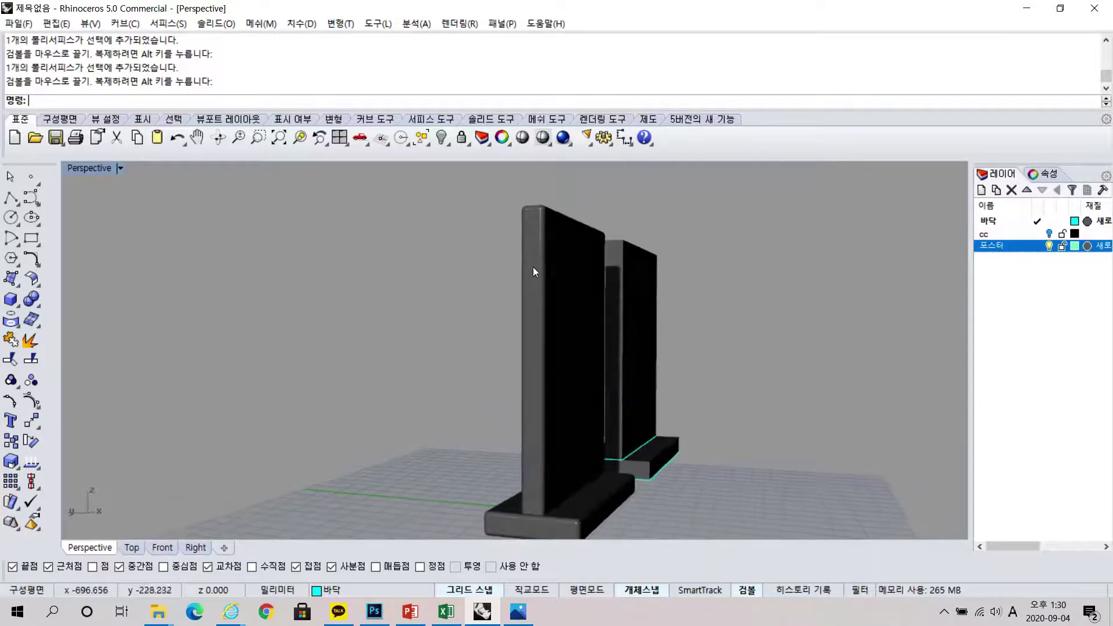
Step: Delete the sharp-edged duplicate stand together with its curves, keeping only the stand with rounded edges
{"action": "right_click_drag", "start_coordinate": [620, 271], "coordinate": [468, 318]}
{"action": "mouse_move", "coordinate": [650, 326]}
{"action": "right_mouse_down"}
{"action": "mouse_move", "coordinate": [661, 365]}
{"action": "mouse_move", "coordinate": [443, 387]}
{"action": "mouse_move", "coordinate": [688, 398]}
{"action": "mouse_move", "coordinate": [603, 373]}
{"action": "mouse_move", "coordinate": [460, 397]}
{"action": "mouse_move", "coordinate": [464, 416]}
{"action": "right_mouse_up"}
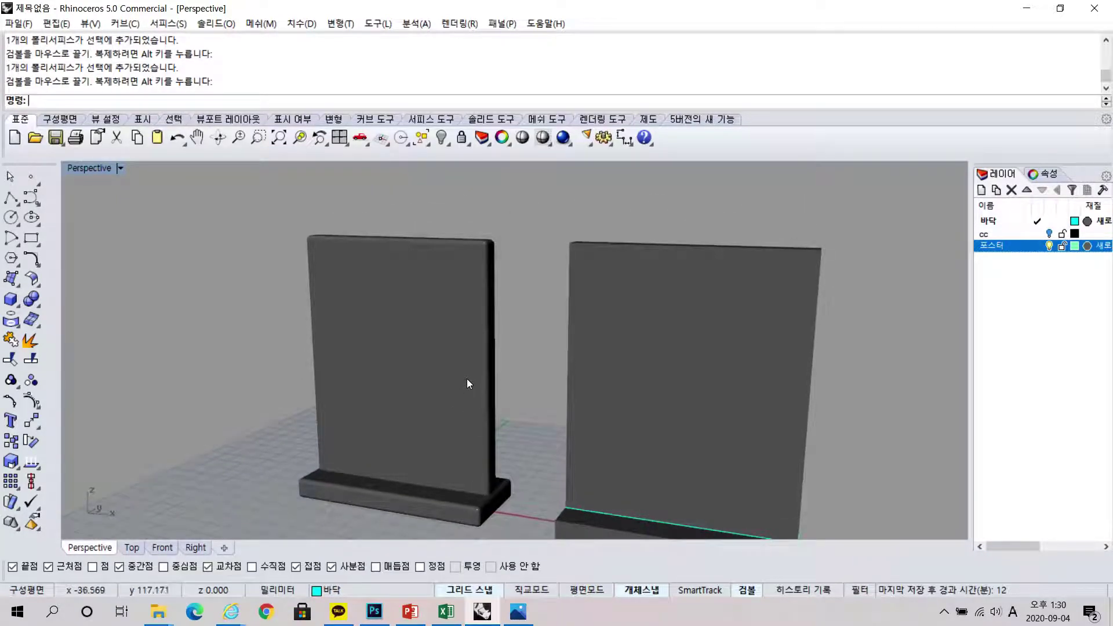
{"action": "right_click_drag", "start_coordinate": [519, 477], "coordinate": [557, 352]}
{"action": "left_click_drag", "start_coordinate": [565, 181], "coordinate": [890, 524]}
{"action": "key", "text": "Delete"}
Step: Frame the remaining rounded stand in the perspective view at a three-quarter angle, seen slightly from above
{"action": "scroll", "coordinate": [425, 428], "scroll_direction": "down", "scroll_amount": 2}
{"action": "right_click_drag", "start_coordinate": [606, 437], "coordinate": [543, 421]}
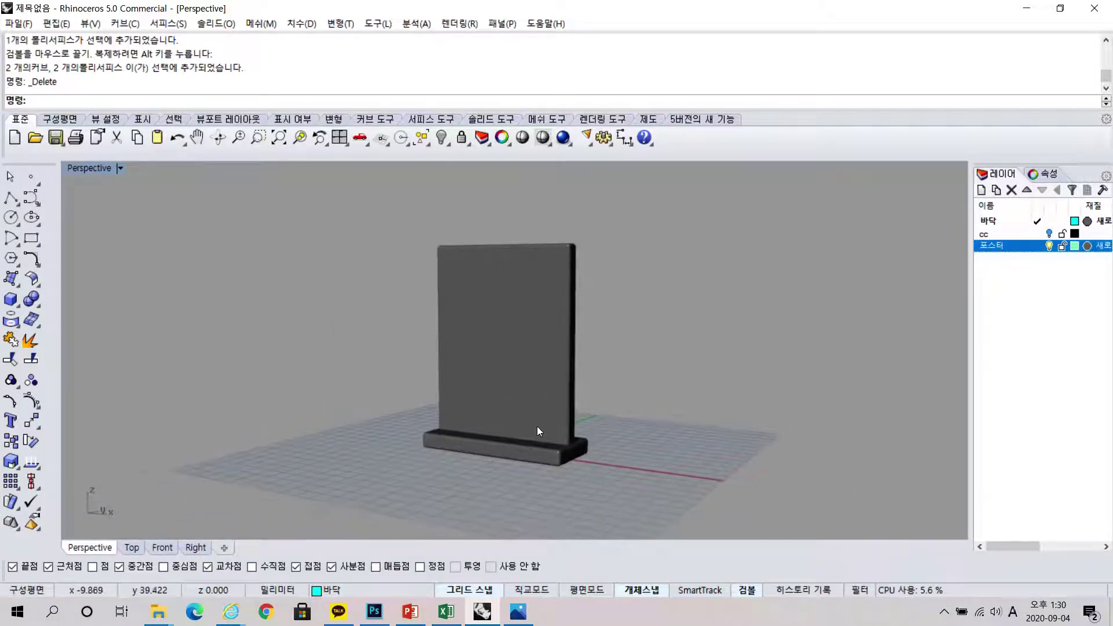
{"action": "scroll", "coordinate": [537, 427], "scroll_direction": "up", "scroll_amount": 2}
{"action": "right_click_drag", "start_coordinate": [594, 452], "coordinate": [561, 478]}
{"action": "right_click_drag", "start_coordinate": [509, 398], "coordinate": [516, 387]}
{"action": "right_click_drag", "start_coordinate": [507, 345], "coordinate": [509, 371], "text": "shift"}
{"action": "right_click_drag", "start_coordinate": [581, 416], "coordinate": [567, 445]}
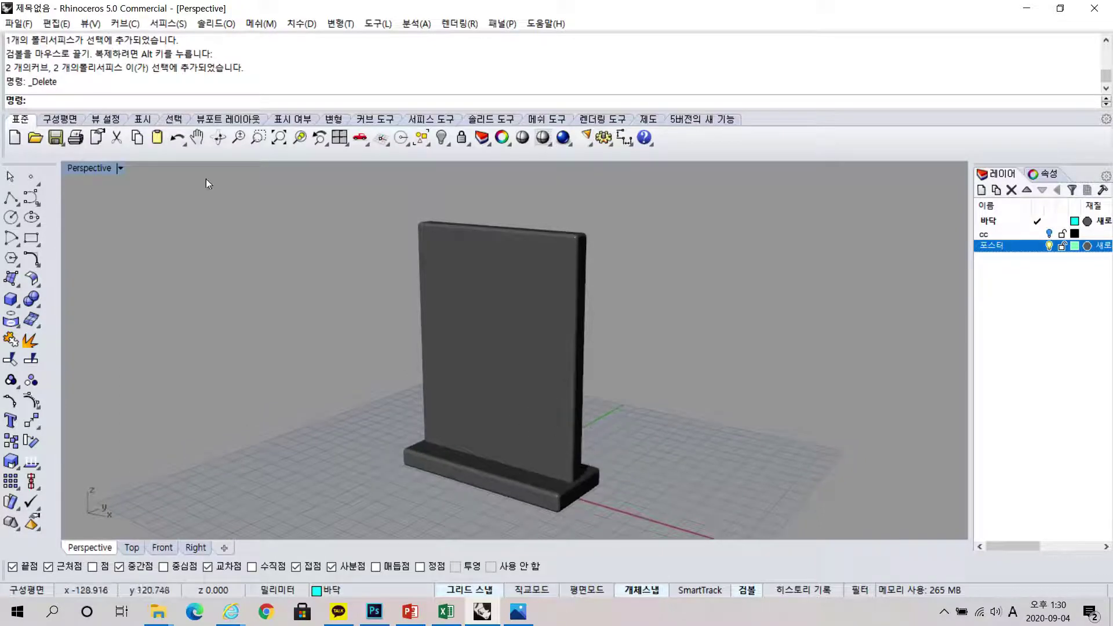
Step: Open the print settings for the perspective view and set the output image's size unit to pixels
{"action": "left_click", "coordinate": [18, 23]}
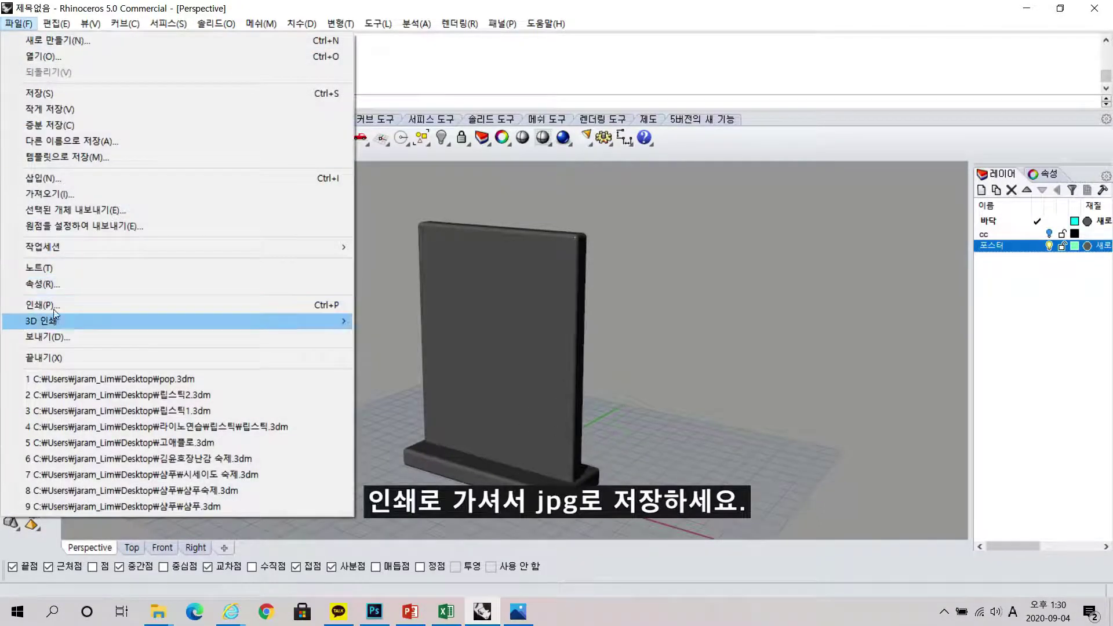
{"action": "left_click", "coordinate": [54, 302]}
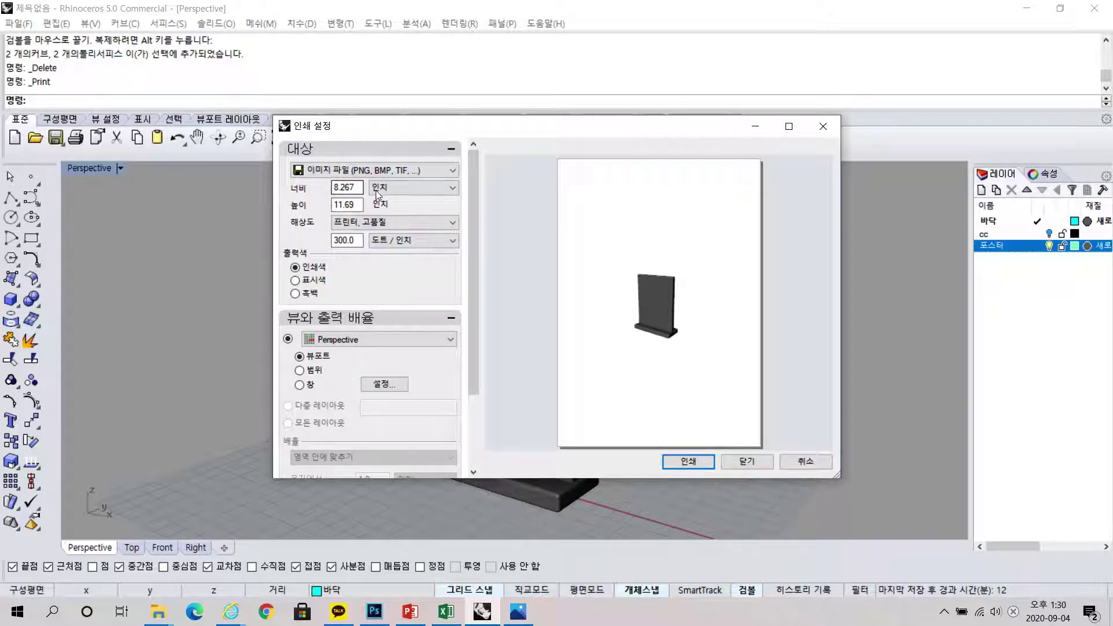
{"action": "left_click", "coordinate": [406, 191]}
{"action": "left_click", "coordinate": [400, 215]}
{"action": "key", "text": "shift+Tab"}
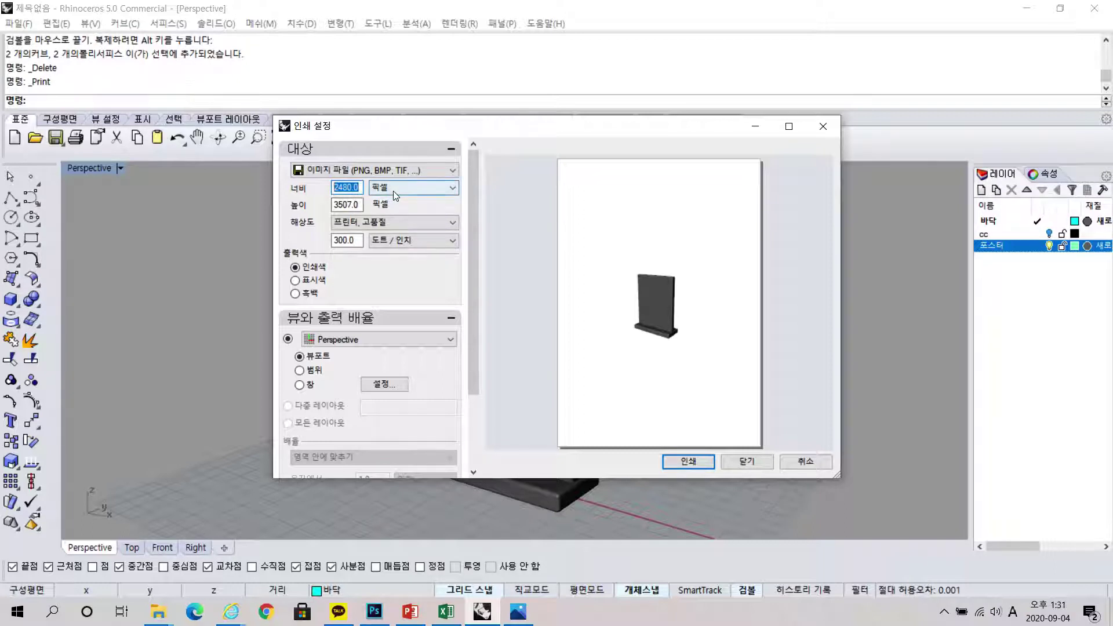
Step: Set the print image width to 5000 pixels, keep the 3507-pixel height, and print the Perspective view to an image file
{"action": "type", "text": "5000"}
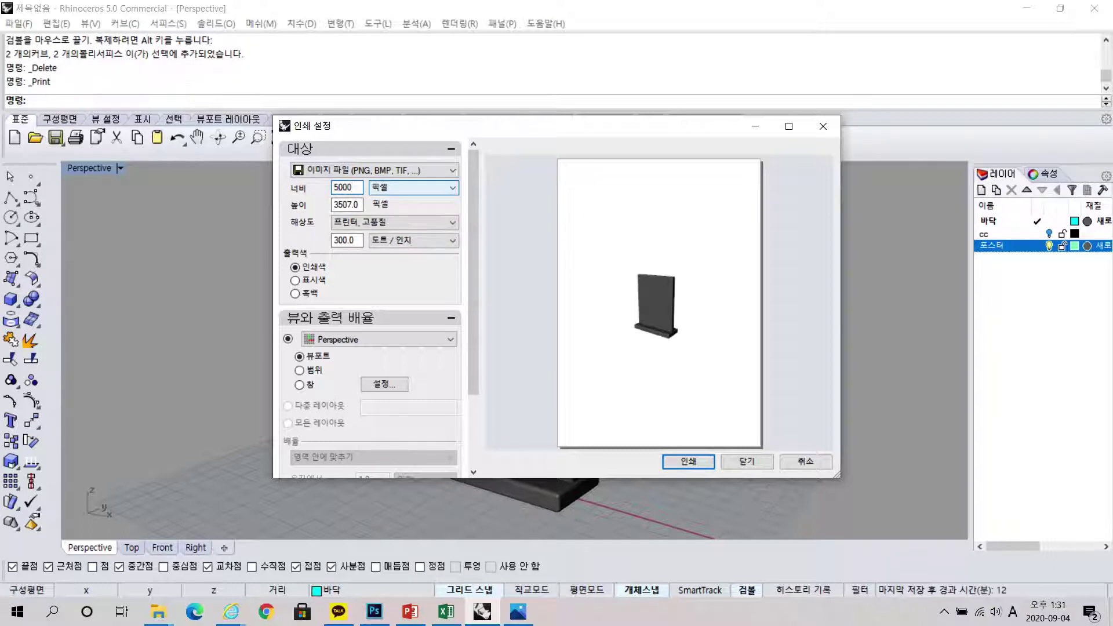
{"action": "left_click", "coordinate": [347, 207]}
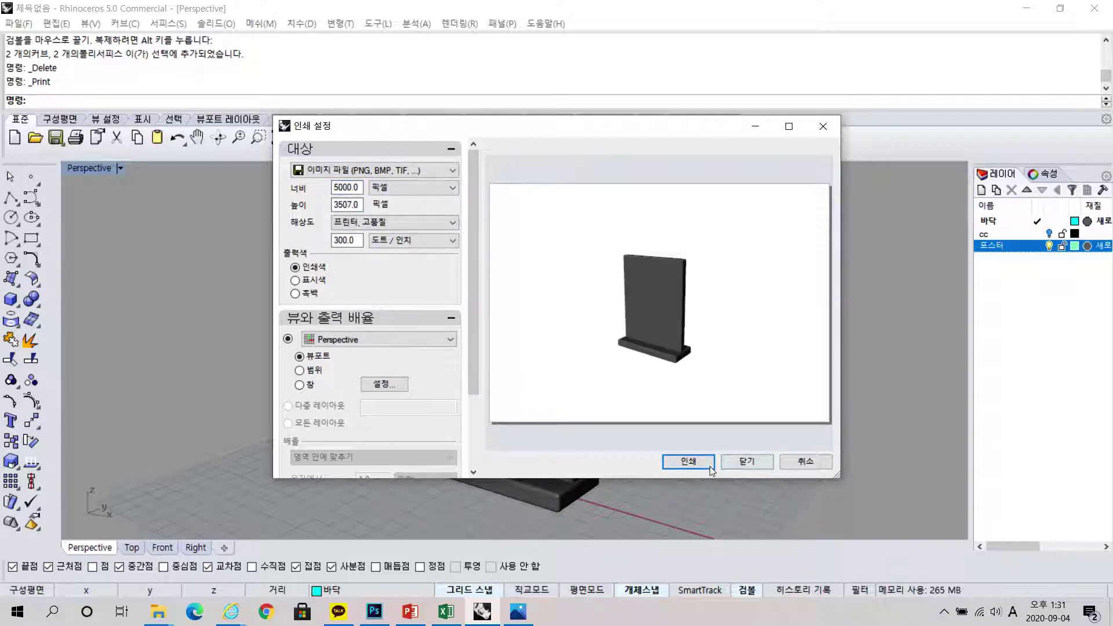
{"action": "left_click", "coordinate": [688, 461]}
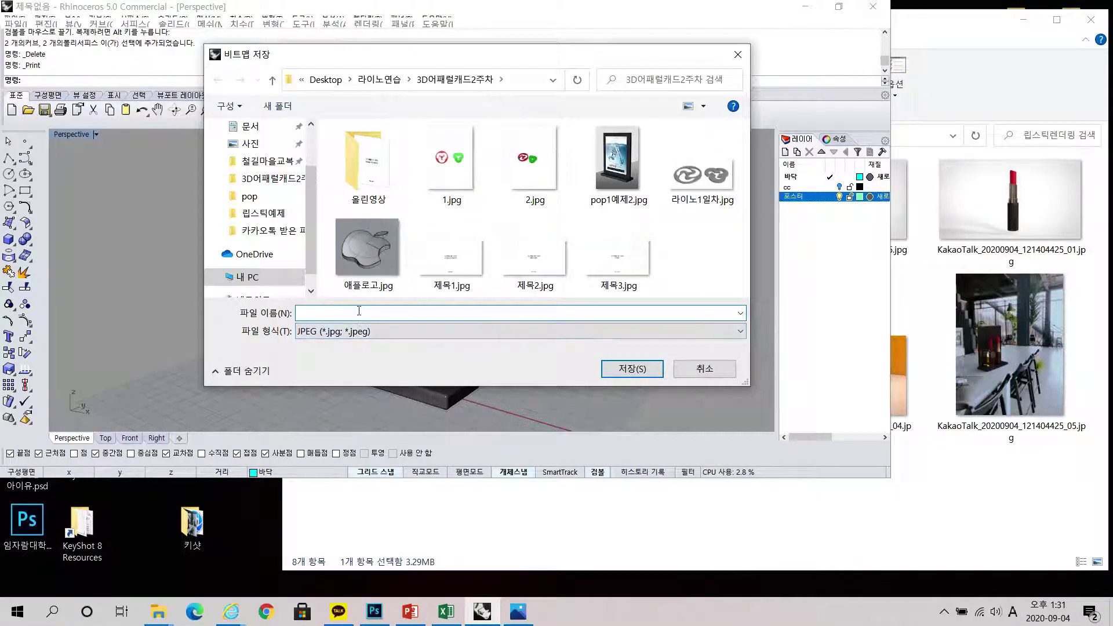
Step: Save the printed view as a JPEG named pop작업 in the 3D어패럴캐드2주차 folder
{"action": "key", "text": "BackSpace"}
{"action": "key", "text": "Hangul"}
{"action": "type", "text": "pop"}
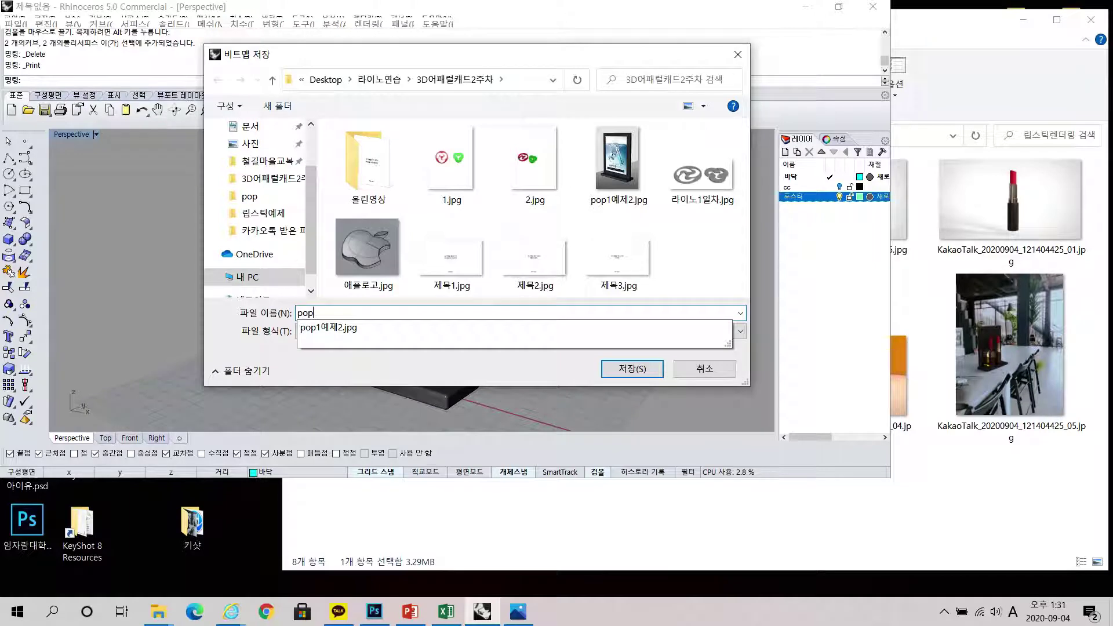
{"action": "type", "text": "작업"}
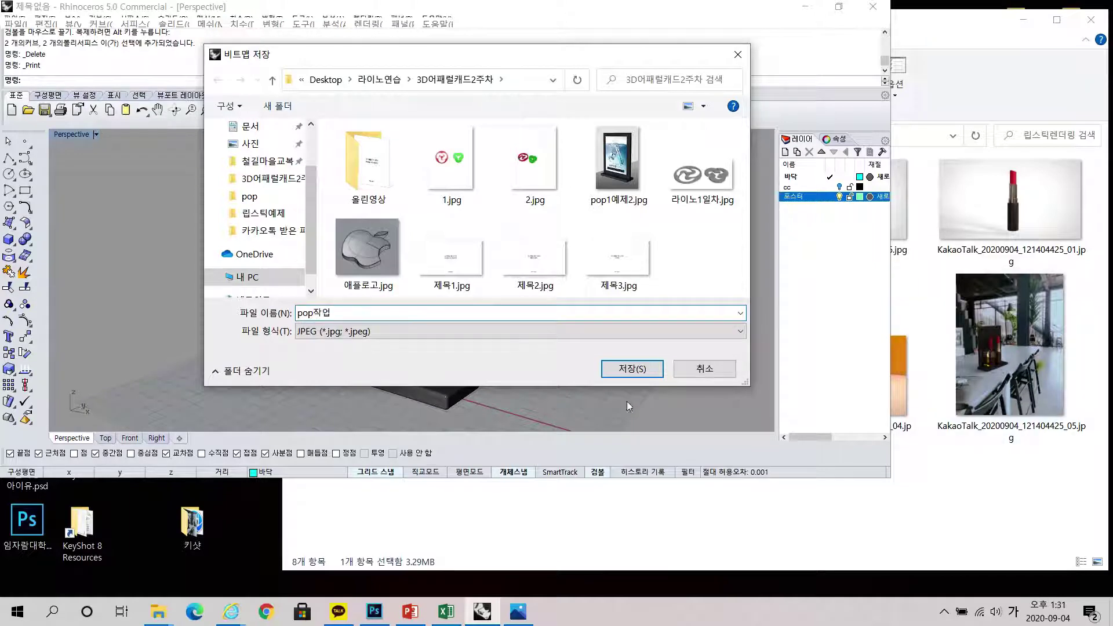
{"action": "left_click", "coordinate": [637, 369]}
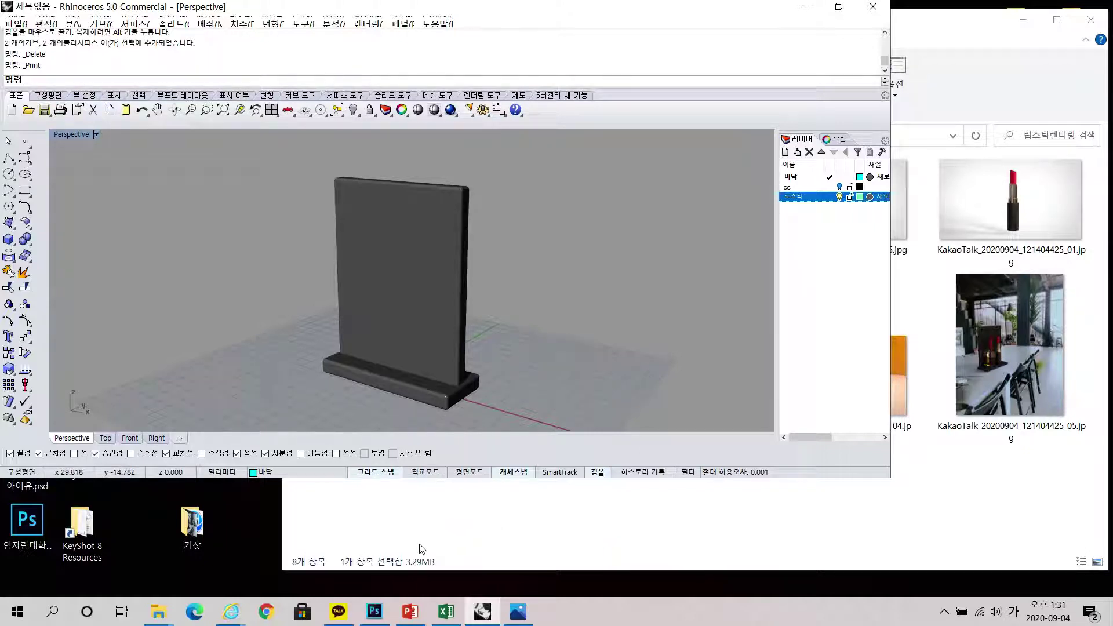
Step: Switch to Photoshop and open the exported stand image 업pop작.jpg
{"action": "left_click", "coordinate": [374, 612]}
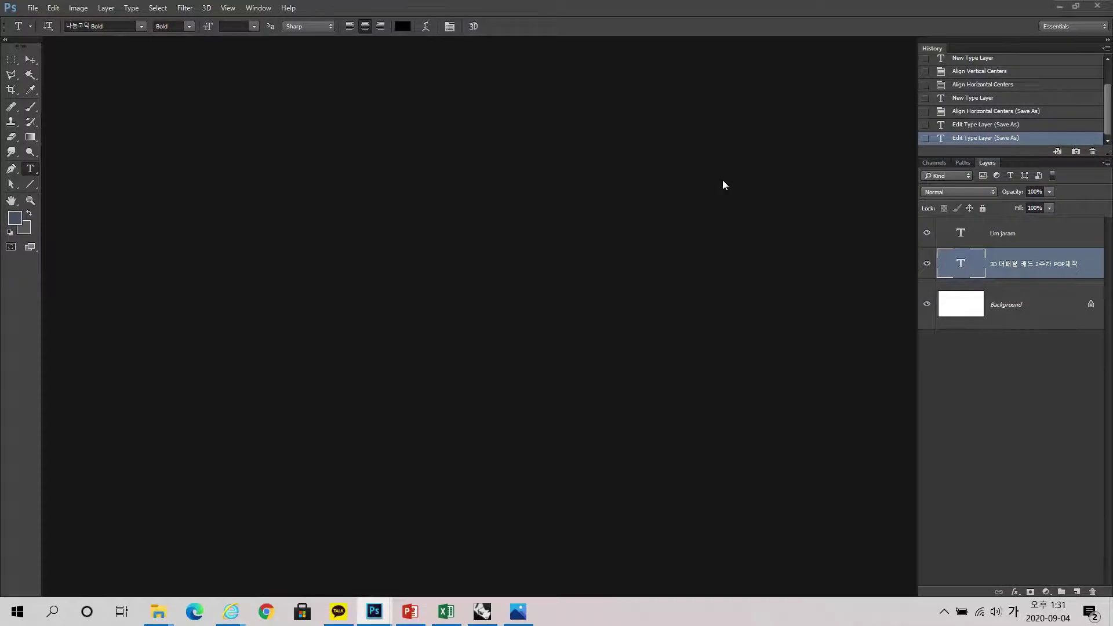
{"action": "double_click", "coordinate": [722, 180]}
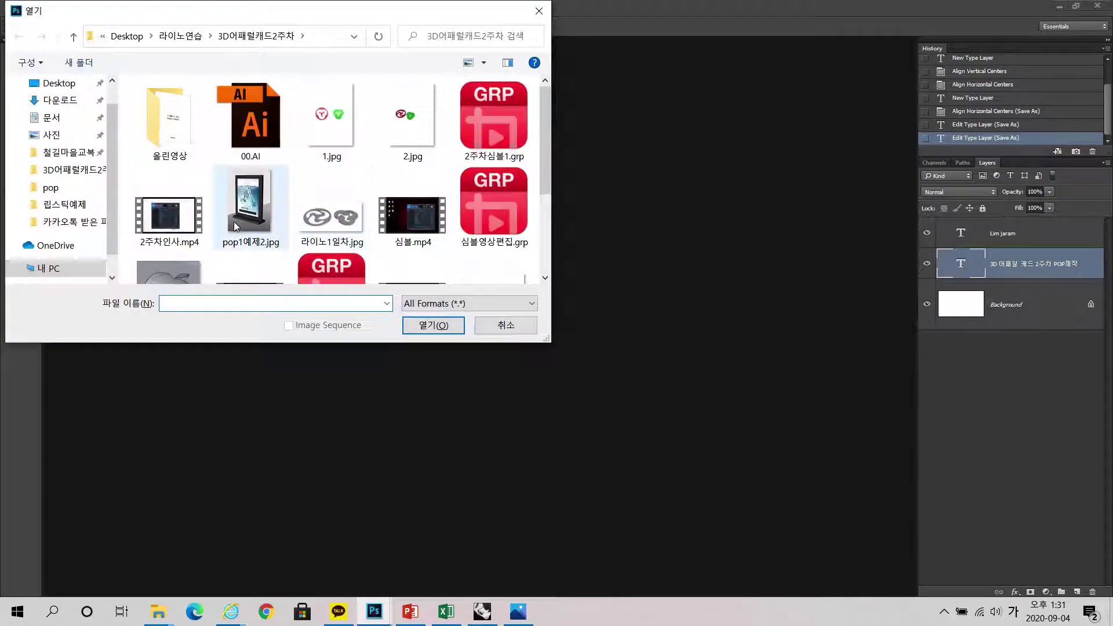
{"action": "scroll", "coordinate": [234, 221], "scroll_direction": "down", "scroll_amount": 1}
{"action": "left_click", "coordinate": [510, 236]}
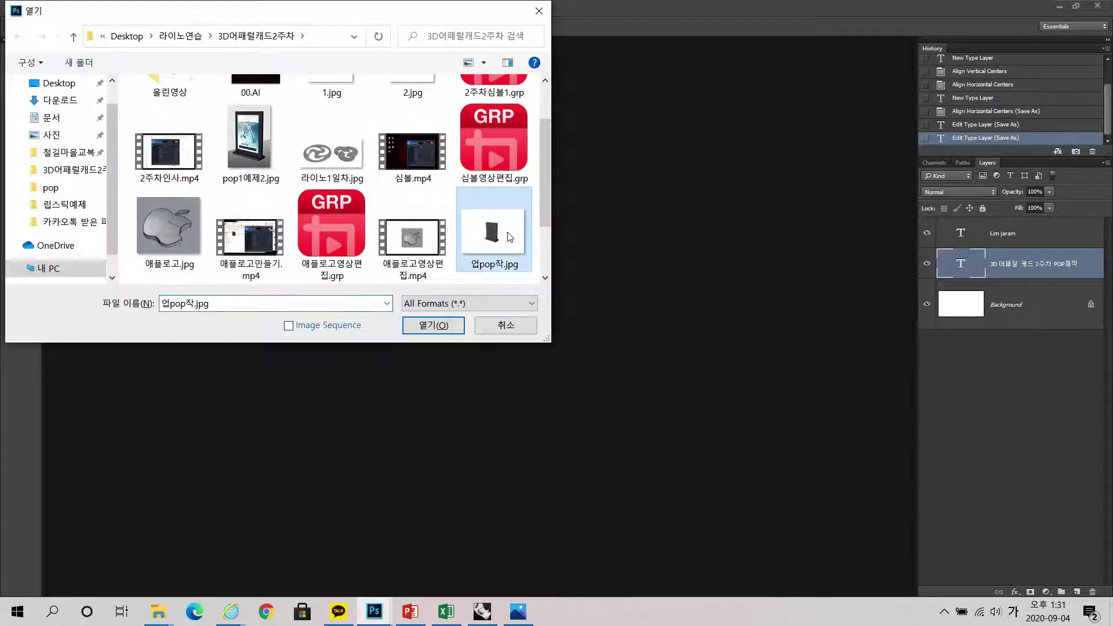
{"action": "double_click", "coordinate": [509, 237]}
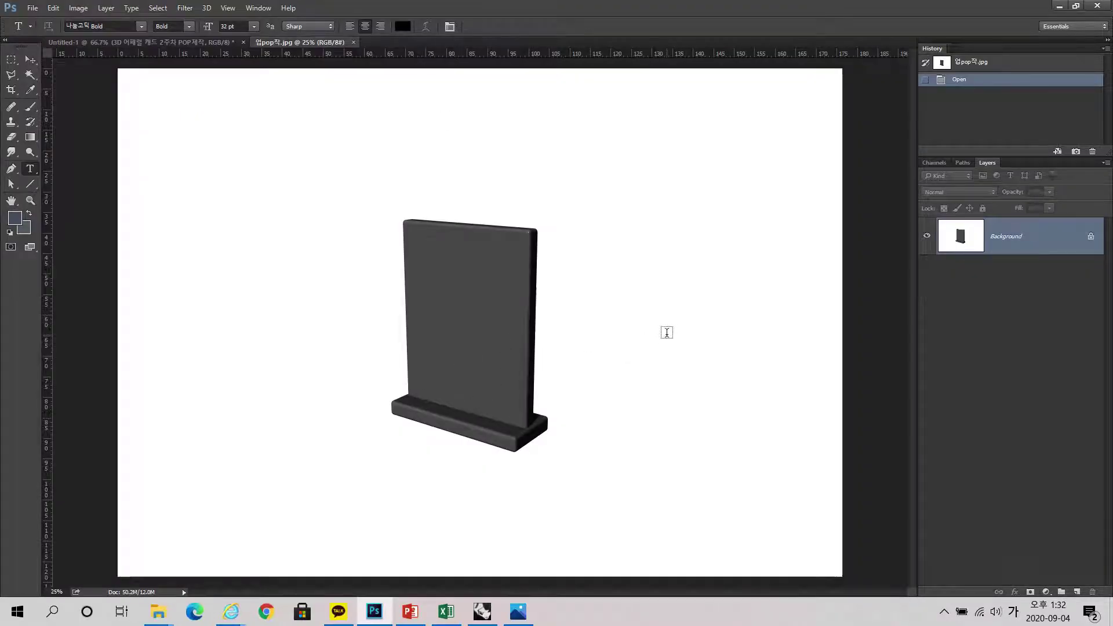
Step: Select the white background with the Magic Wand and invert the selection so only the stand is selected
{"action": "scroll", "coordinate": [667, 332], "scroll_direction": "down", "scroll_amount": 3, "text": "alt"}
{"action": "scroll", "coordinate": [457, 380], "scroll_direction": "up", "scroll_amount": 4, "text": "alt"}
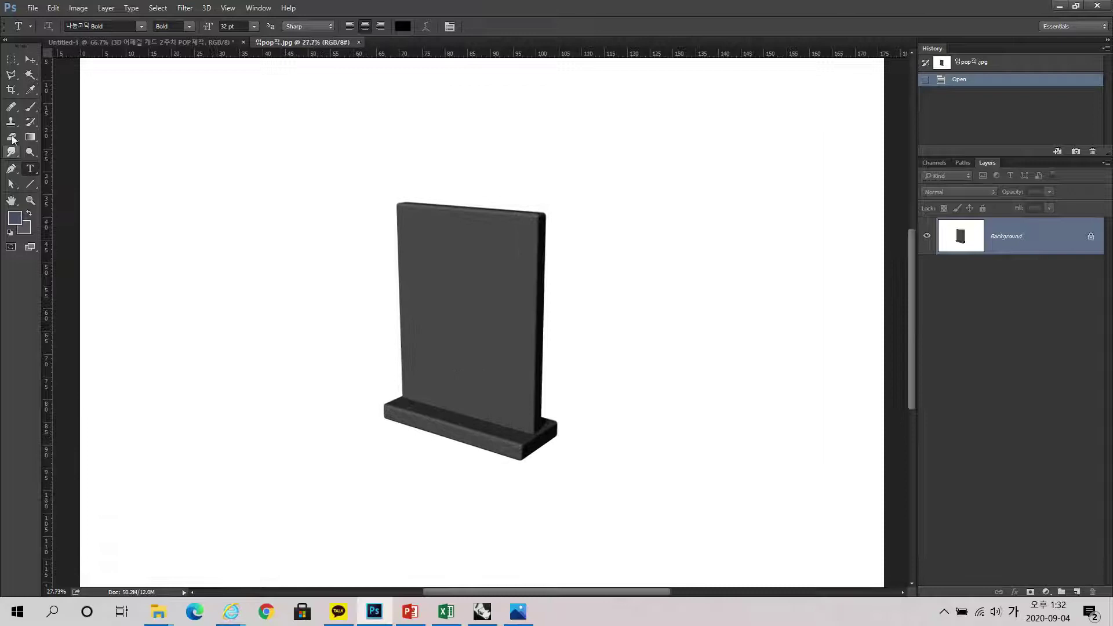
{"action": "left_click", "coordinate": [11, 90]}
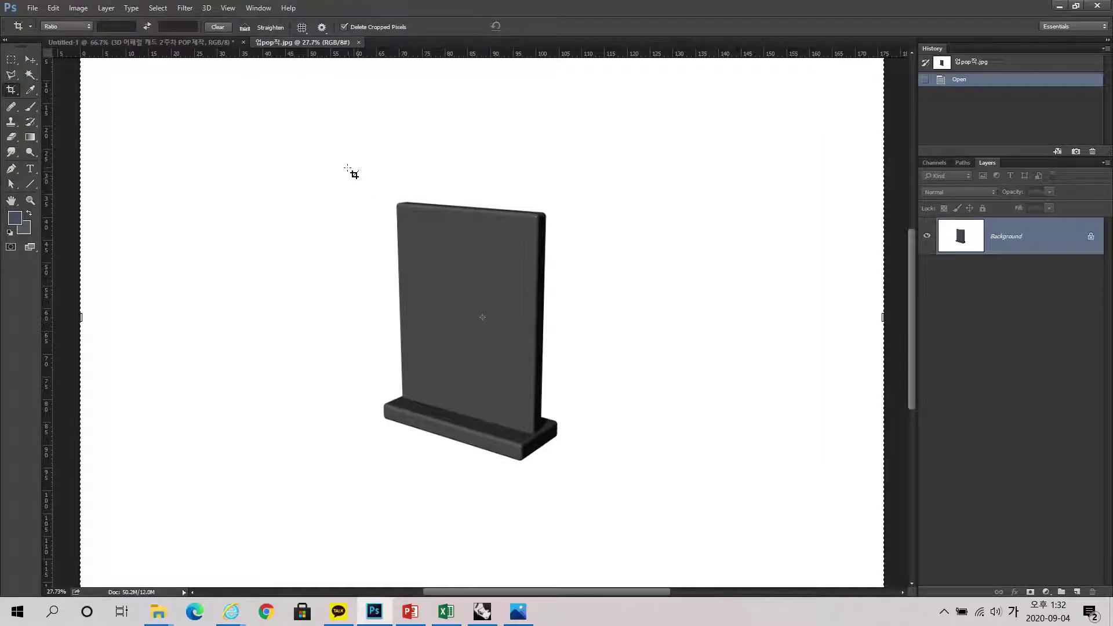
{"action": "left_click", "coordinate": [30, 74]}
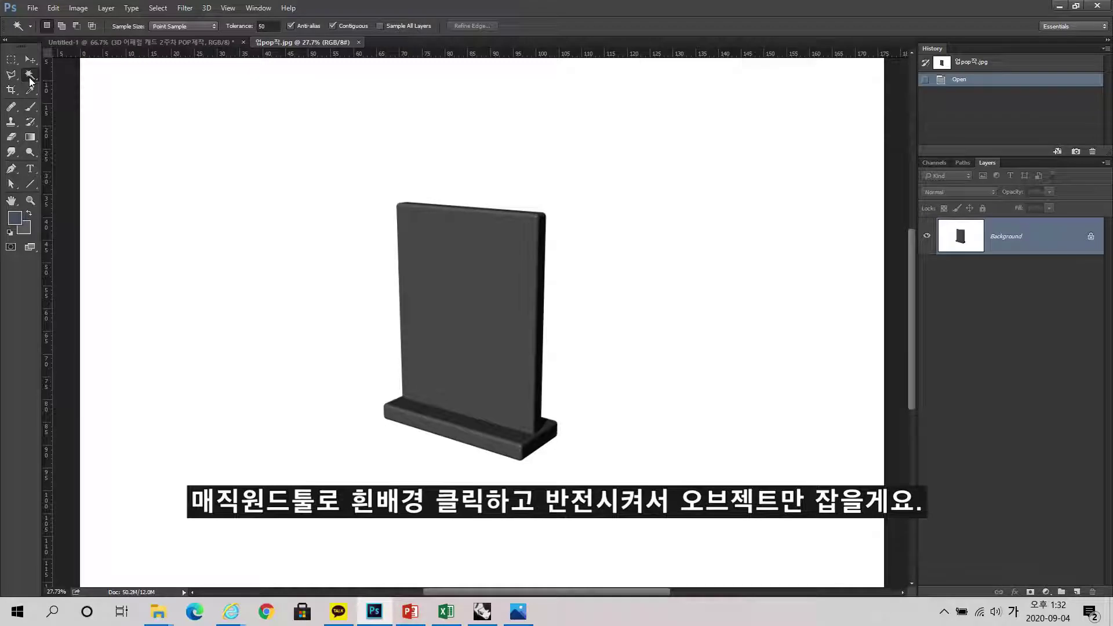
{"action": "left_click", "coordinate": [331, 194]}
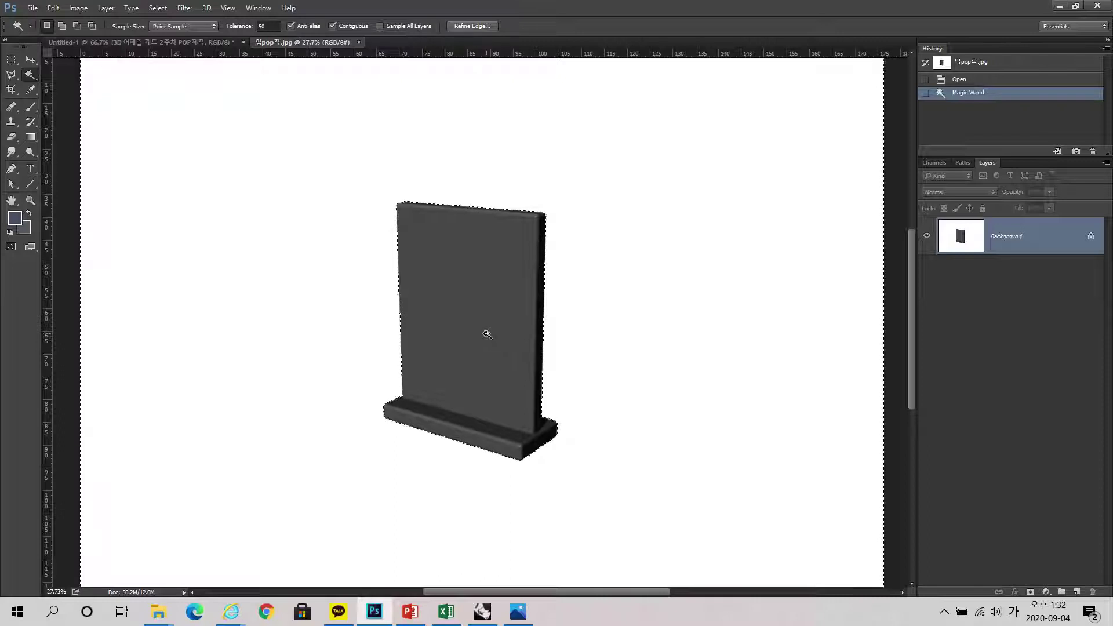
{"action": "key", "text": "ctrl+shift+i"}
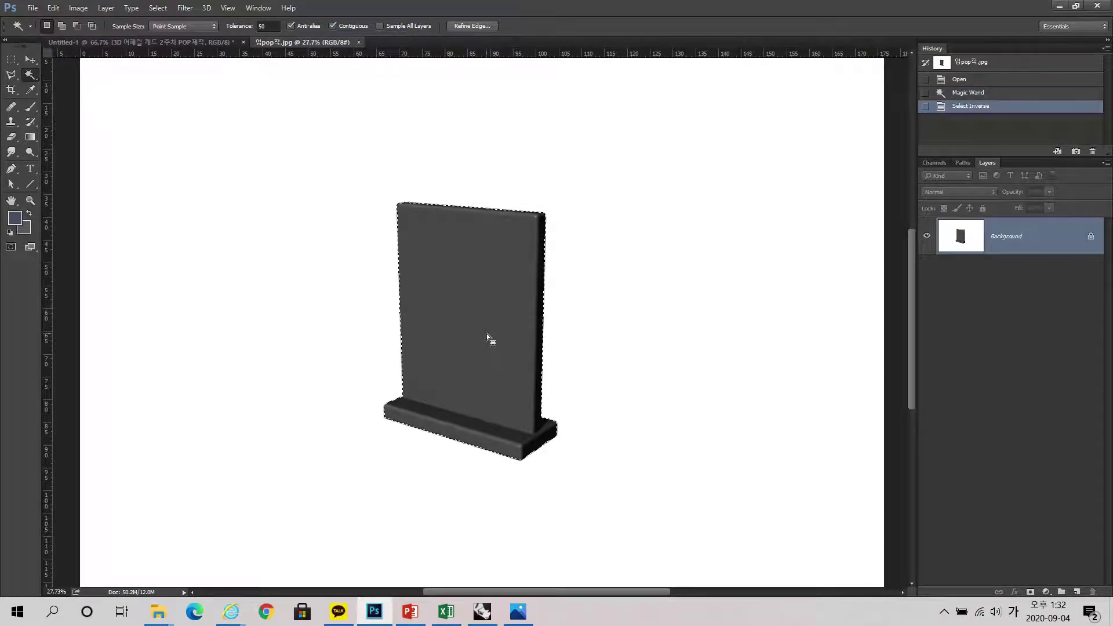
Step: Paste the copied stand into a new 1080 x 1608 pixel RGB document based on the clipboard size
{"action": "key", "text": "ctrl+n"}
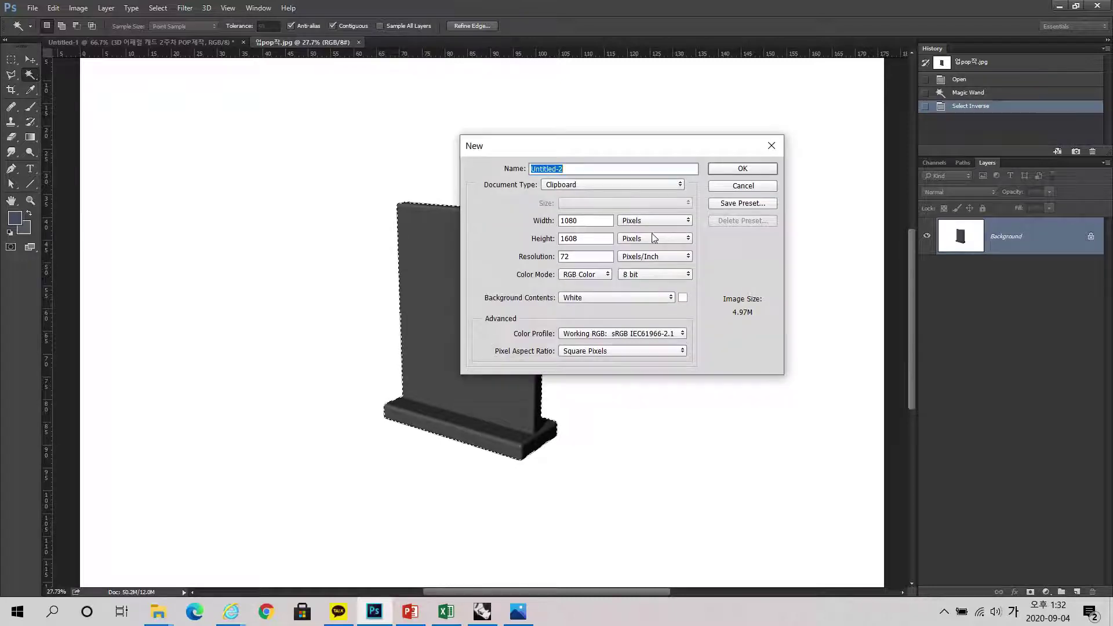
{"action": "left_click", "coordinate": [740, 179]}
{"action": "key", "text": "ctrl+v"}
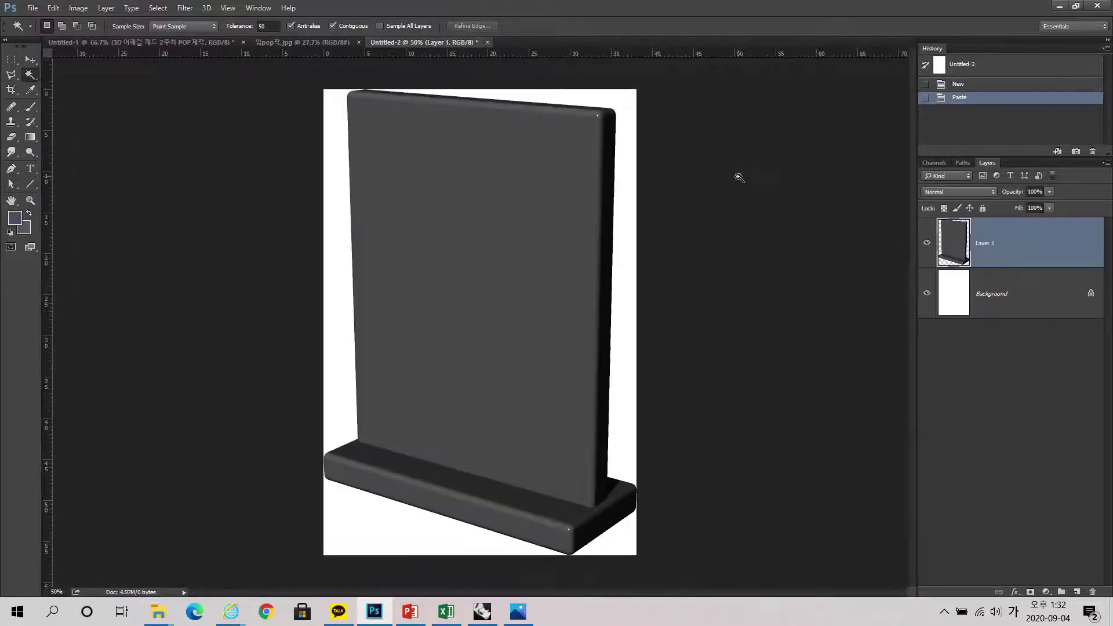
Step: Hide the white Background layer so the stand sits on transparency
{"action": "left_click", "coordinate": [926, 293]}
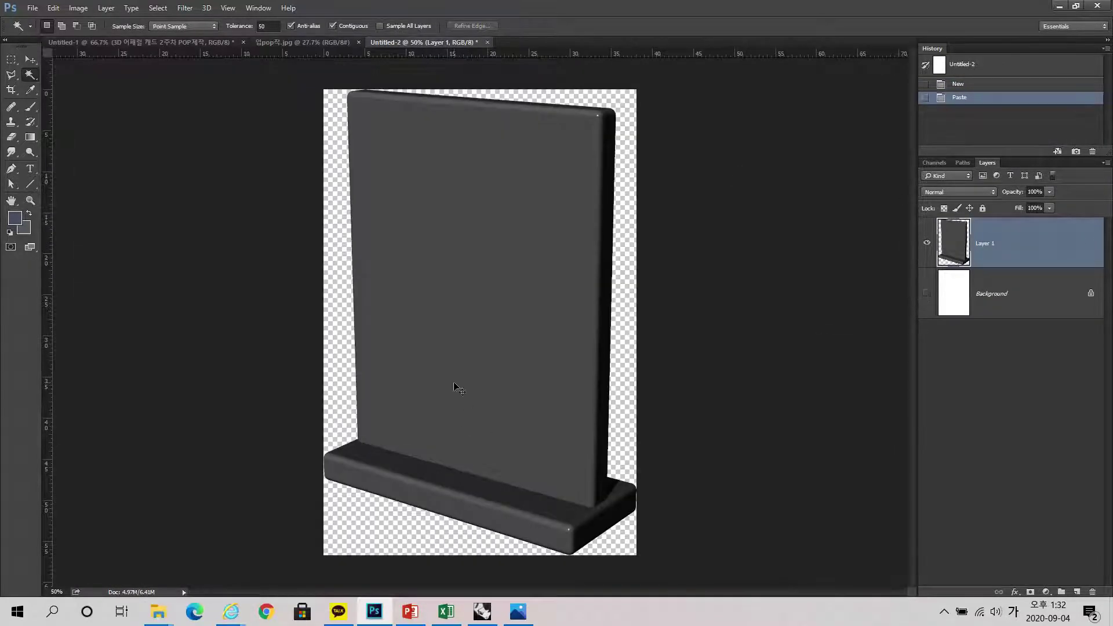
{"action": "left_click", "coordinate": [925, 293]}
{"action": "left_click", "coordinate": [925, 293]}
Step: Enlarge the canvas on all sides of the stand with the Crop tool and set the background colour to white (ffffff)
{"action": "scroll", "coordinate": [450, 305], "scroll_direction": "down", "scroll_amount": 2, "text": "alt"}
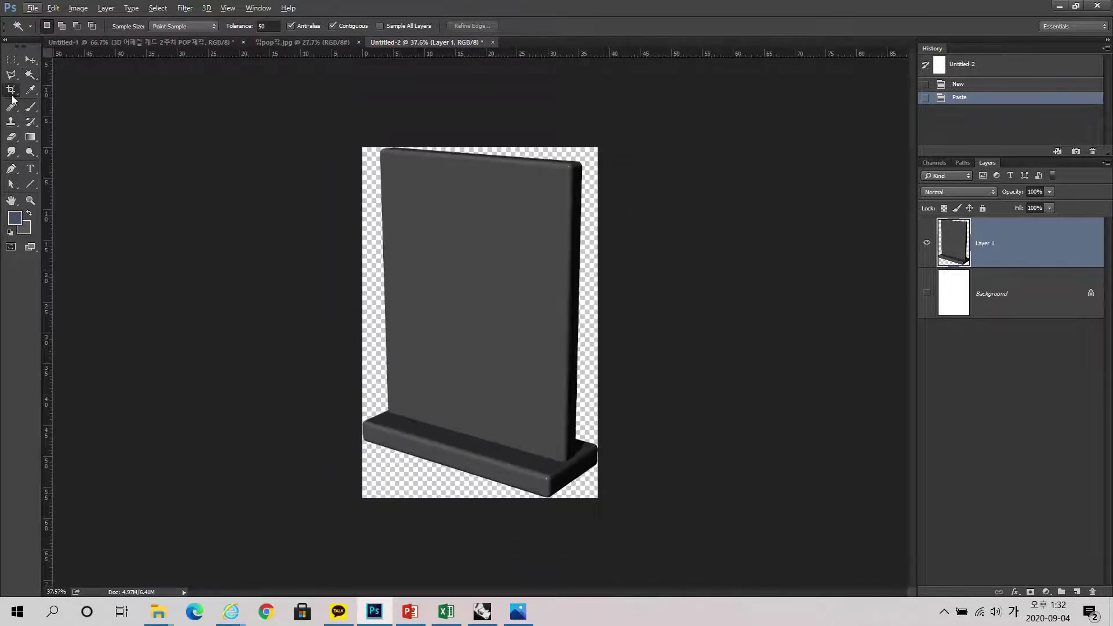
{"action": "left_click", "coordinate": [11, 91]}
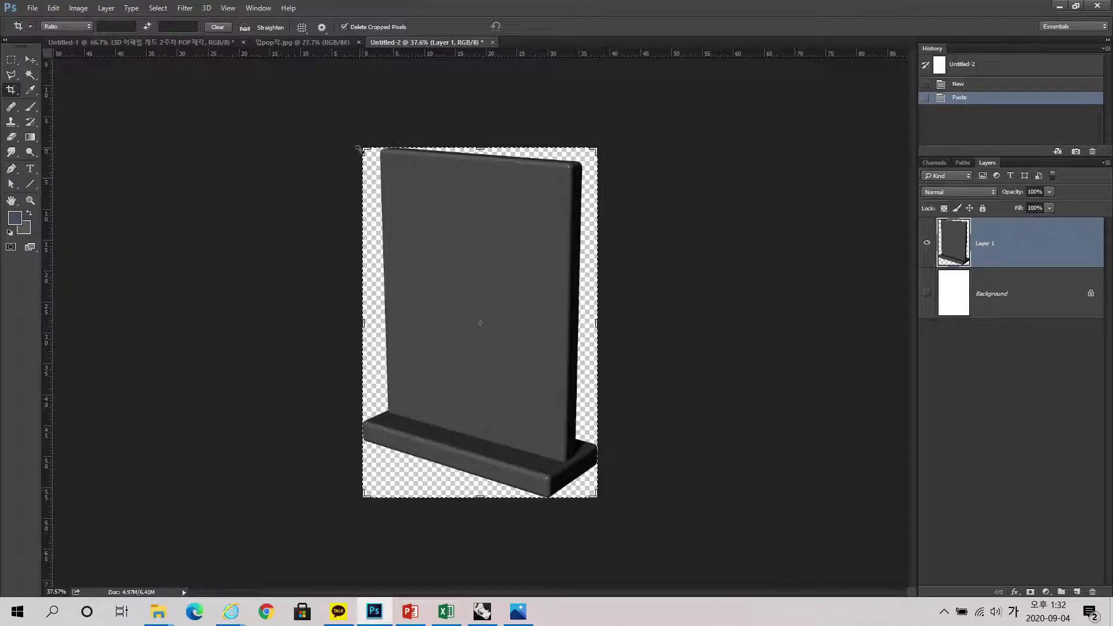
{"action": "left_click_drag", "start_coordinate": [359, 150], "coordinate": [304, 97]}
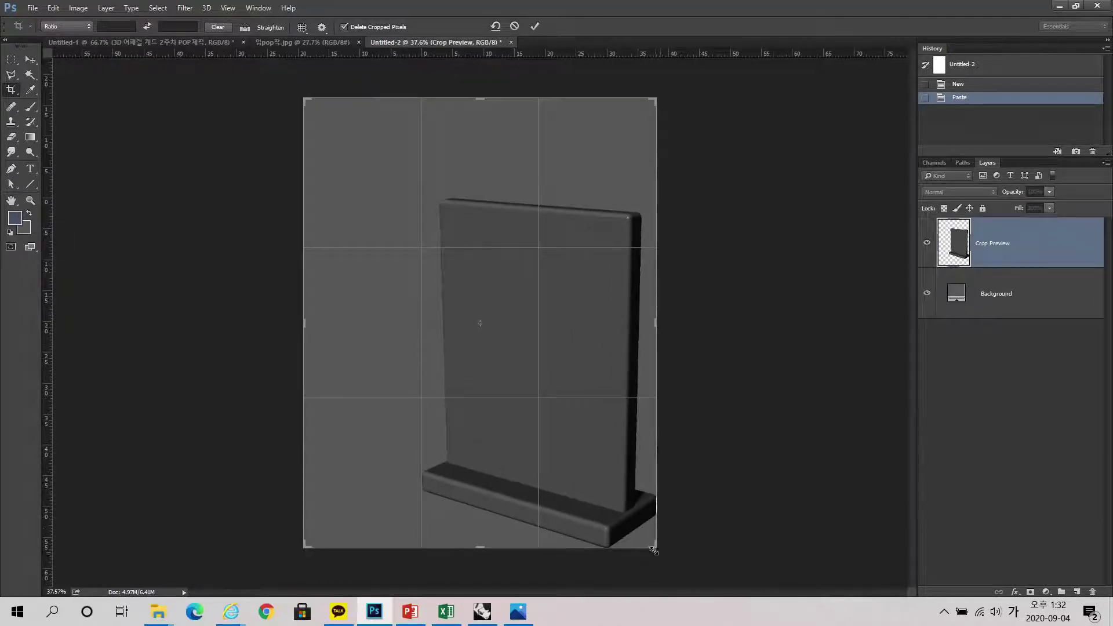
{"action": "left_click_drag", "start_coordinate": [654, 549], "coordinate": [718, 580]}
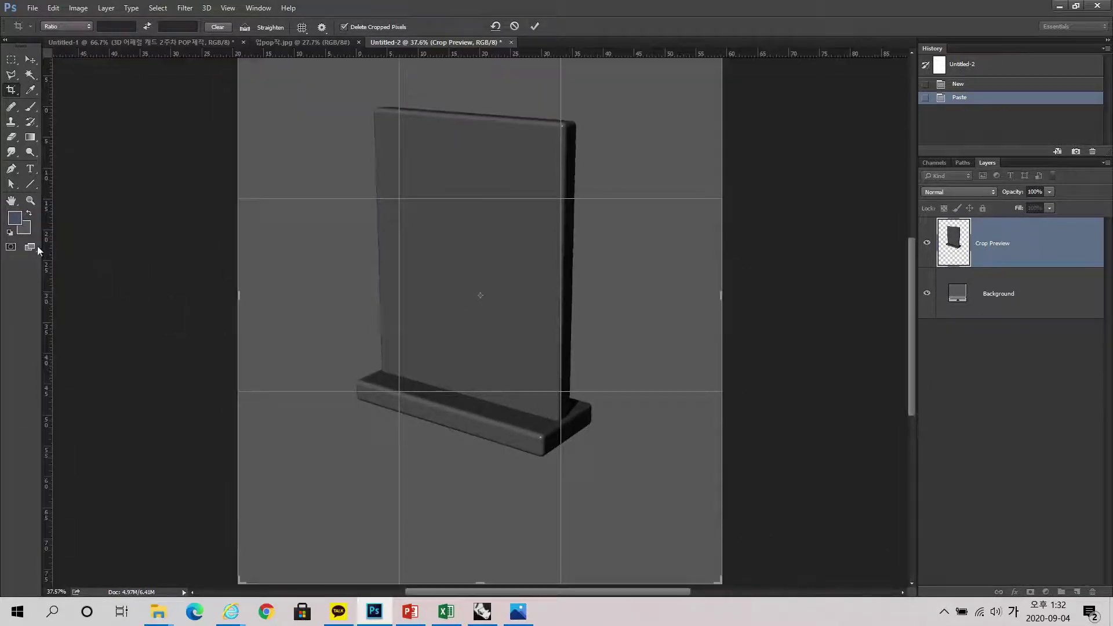
{"action": "left_click", "coordinate": [26, 231]}
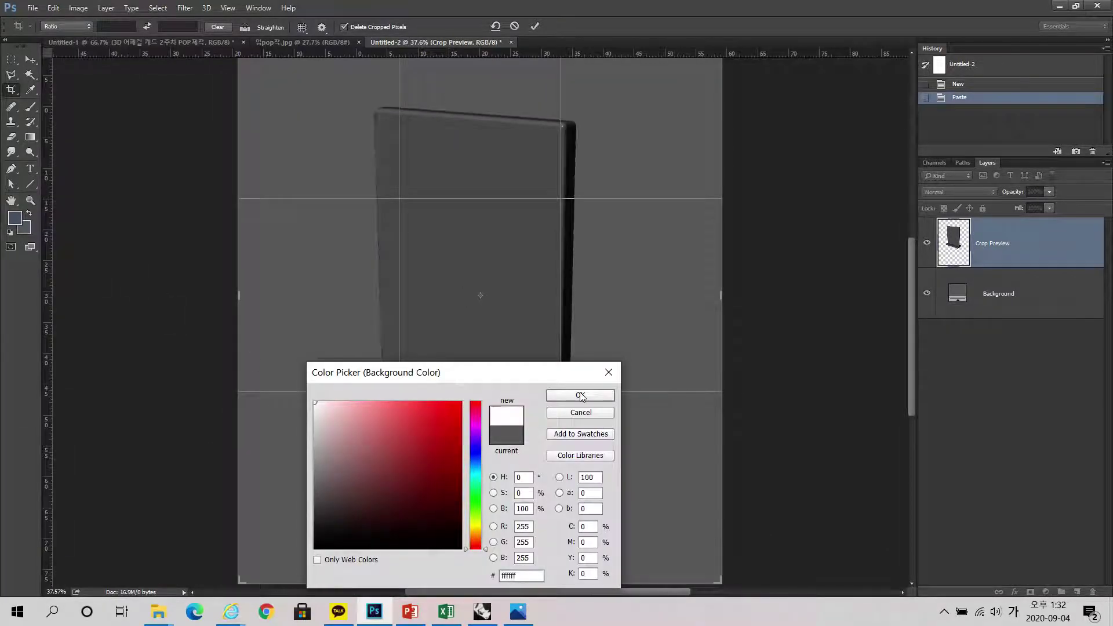
{"action": "left_click", "coordinate": [581, 396]}
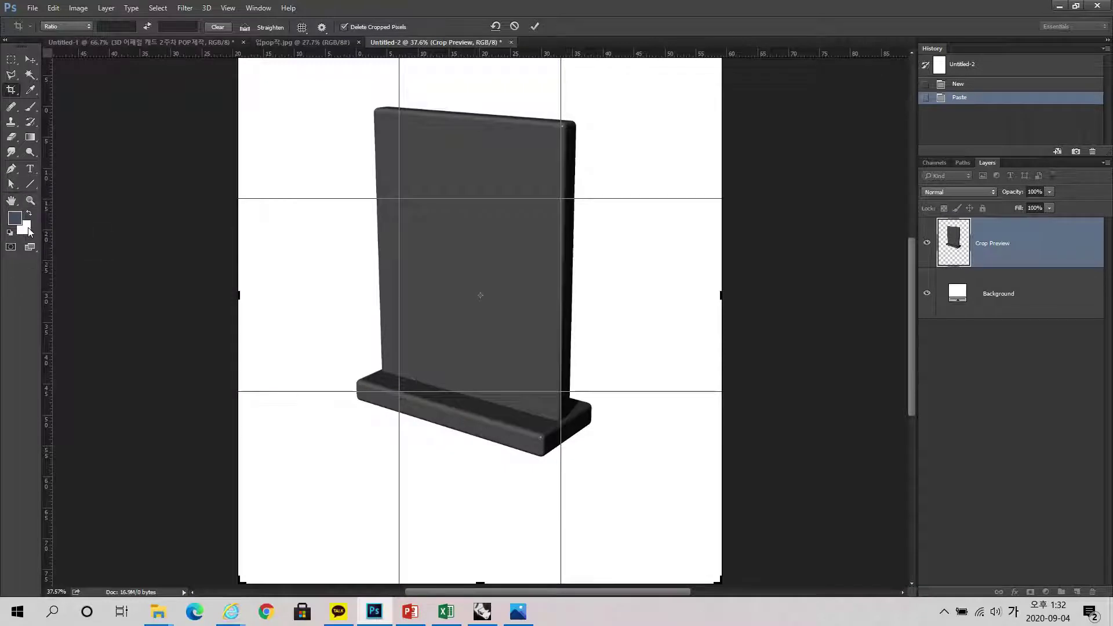
{"action": "double_click", "coordinate": [516, 291]}
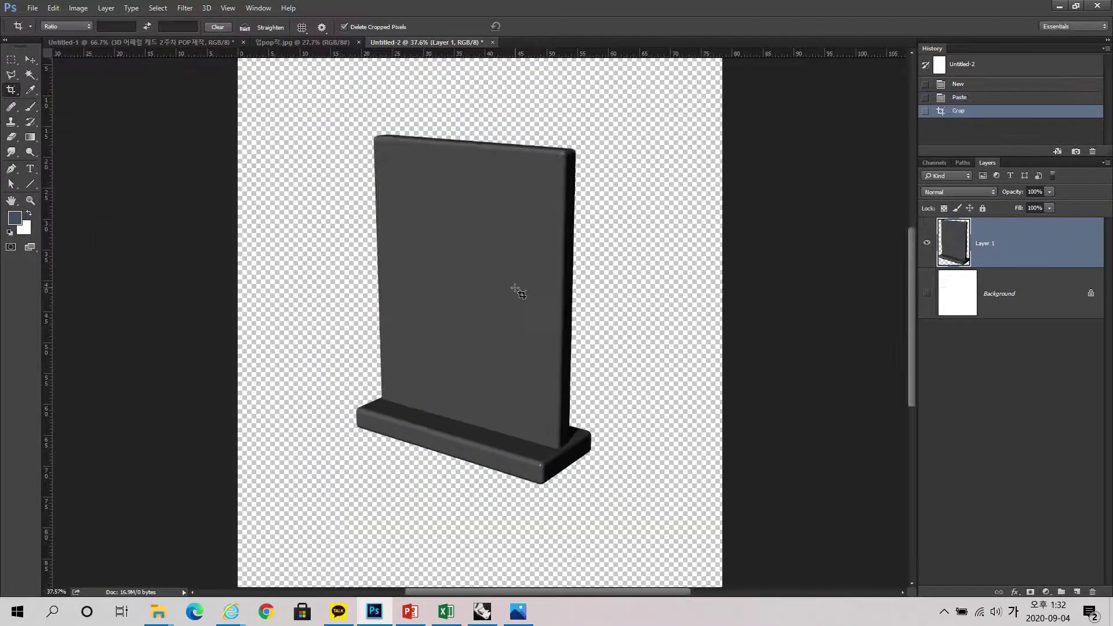
Step: Move the stand slightly lower on the enlarged canvas
{"action": "scroll", "coordinate": [546, 192], "scroll_direction": "down", "scroll_amount": 2}
{"action": "scroll", "coordinate": [548, 186], "scroll_direction": "down", "scroll_amount": 3, "text": "alt"}
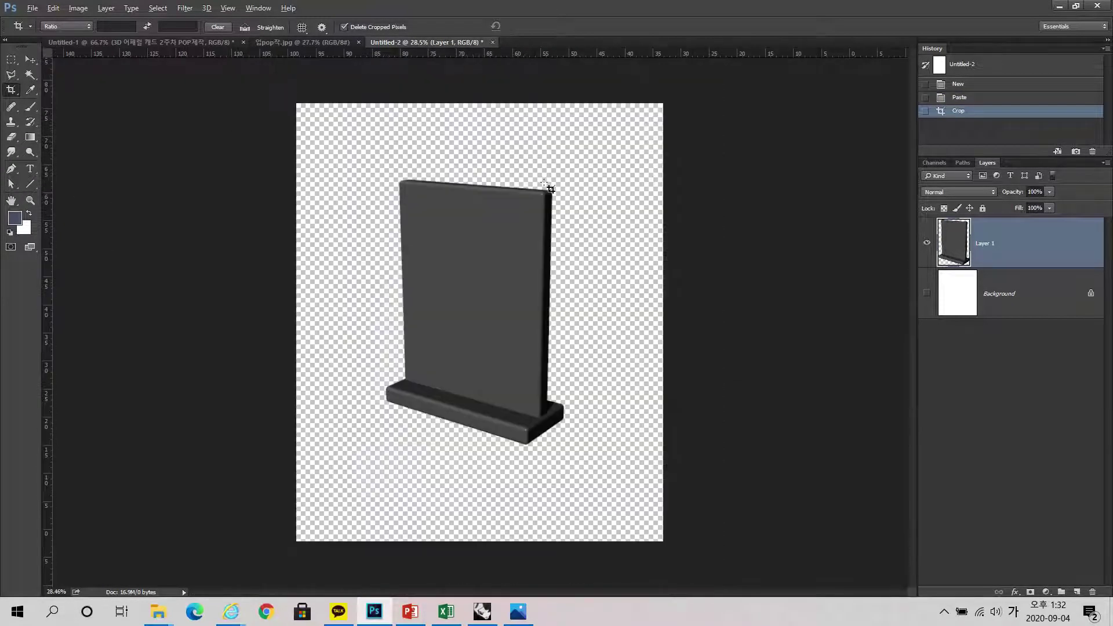
{"action": "left_click", "coordinate": [30, 59]}
{"action": "left_click_drag", "start_coordinate": [475, 360], "coordinate": [465, 375]}
{"action": "left_click_drag", "start_coordinate": [482, 382], "coordinate": [477, 371]}
Step: Add a new layer directly above Background and fill it with grey 8e8e8e as the foreground colour
{"action": "left_click", "coordinate": [1025, 303]}
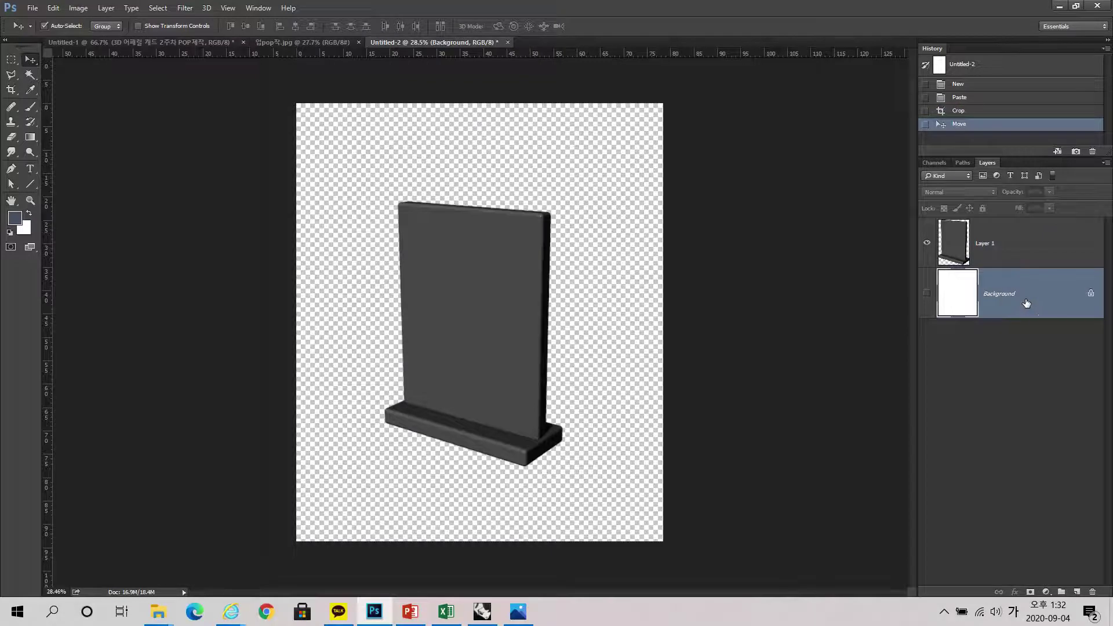
{"action": "key", "text": "ctrl+shift+alt+n"}
{"action": "left_click", "coordinate": [1026, 303]}
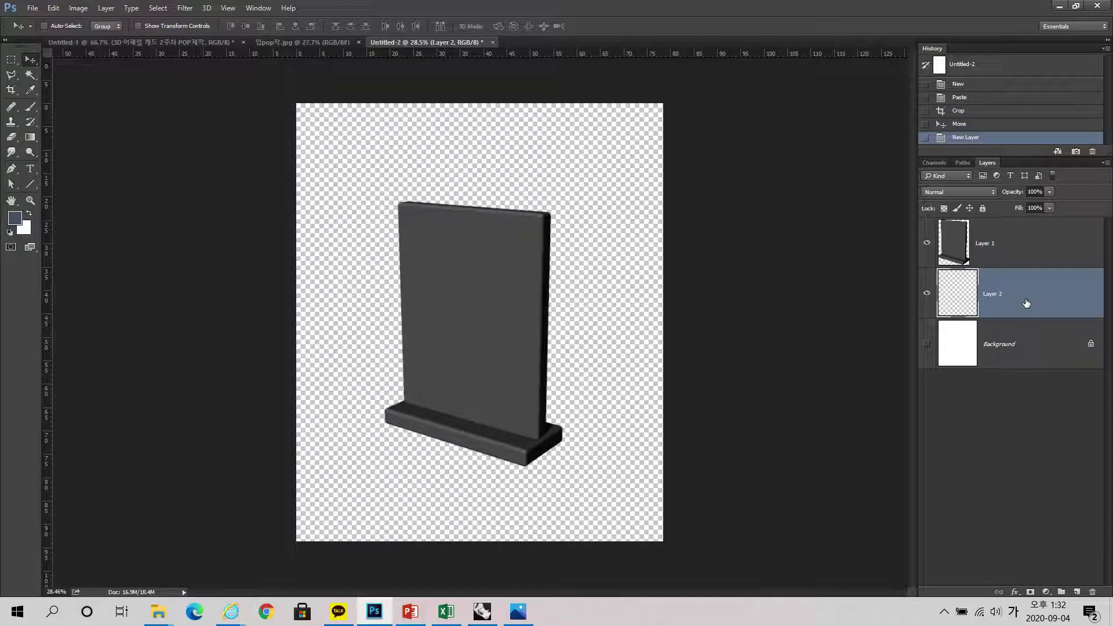
{"action": "left_click", "coordinate": [13, 74]}
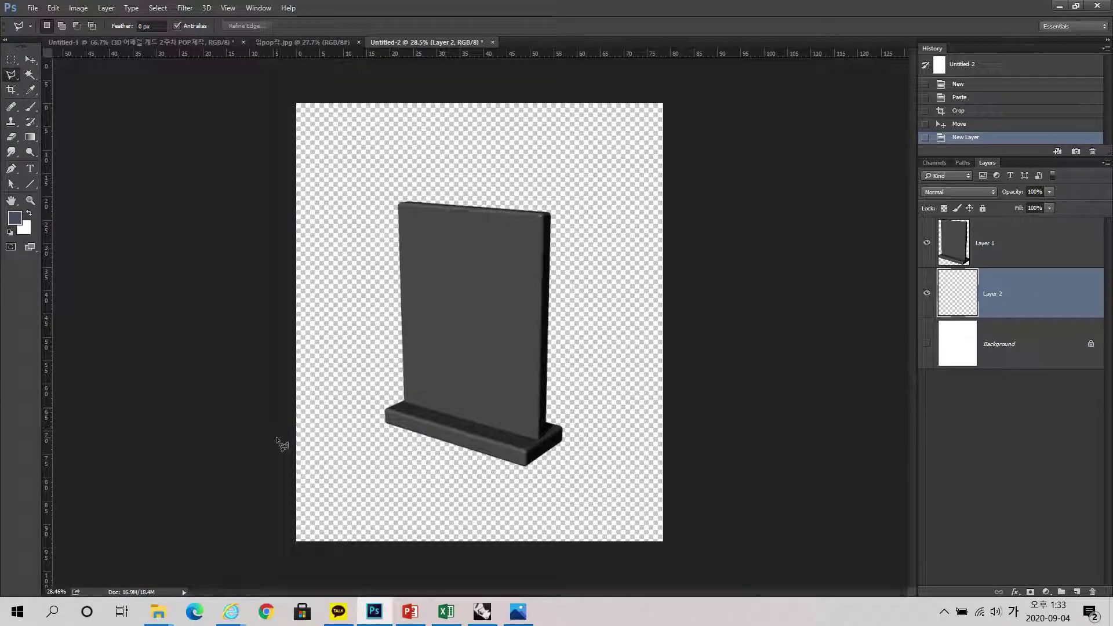
{"action": "left_click", "coordinate": [16, 219]}
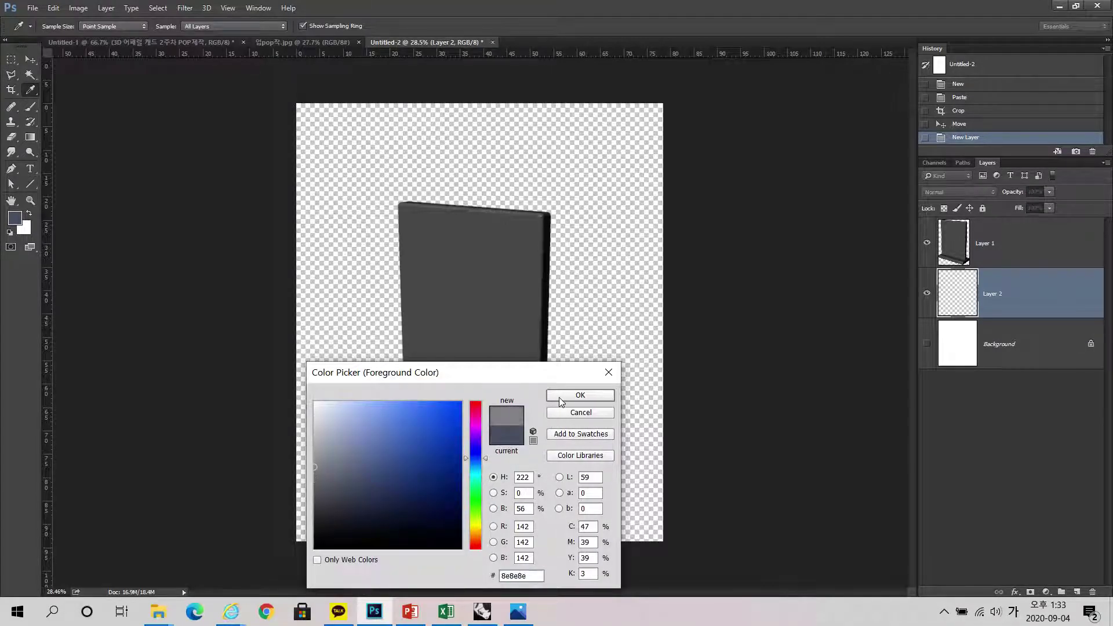
{"action": "left_click", "coordinate": [580, 394]}
{"action": "key", "text": "alt+BackSpace"}
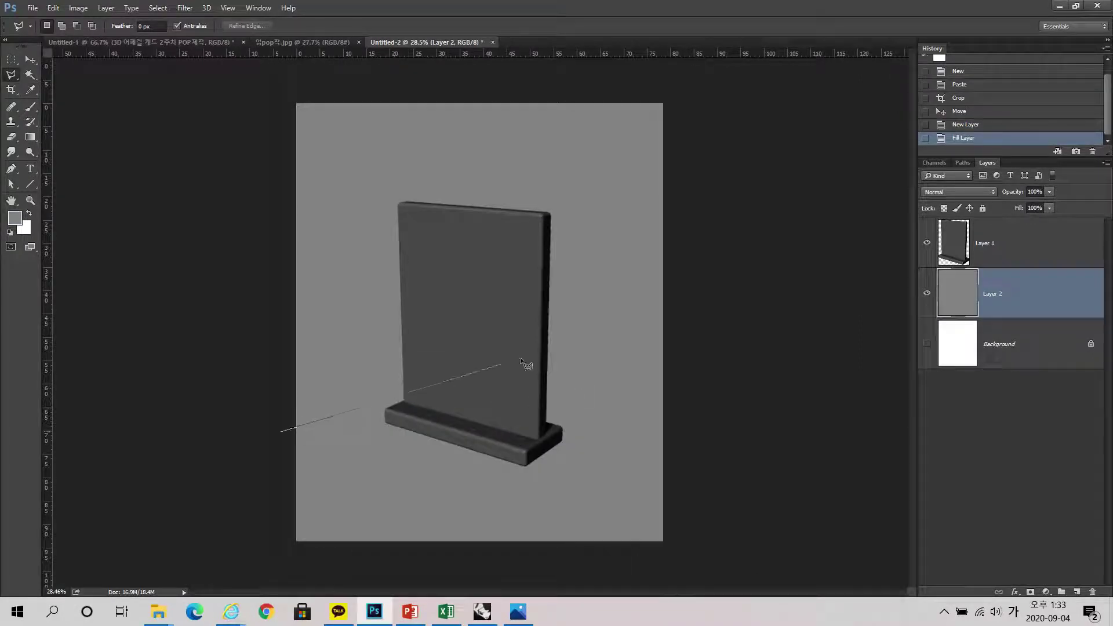
Step: Outline the canvas area above a slanted line rising behind the stand with the Polygonal Lasso
{"action": "left_click", "coordinate": [683, 296]}
{"action": "left_click", "coordinate": [701, 83]}
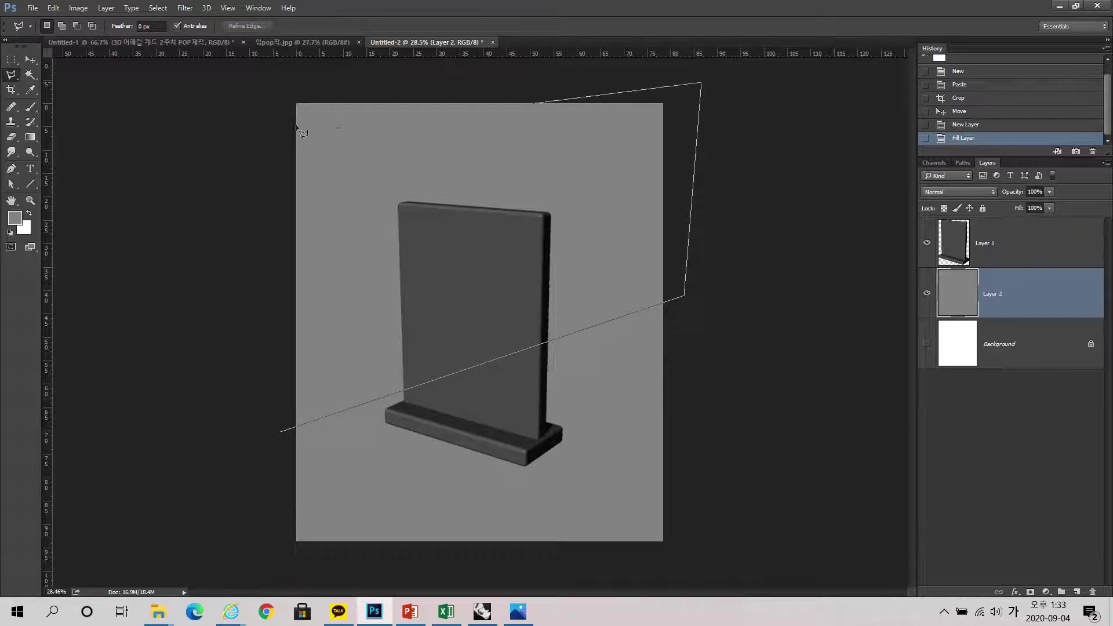
{"action": "left_click", "coordinate": [259, 86]}
{"action": "left_click", "coordinate": [280, 432]}
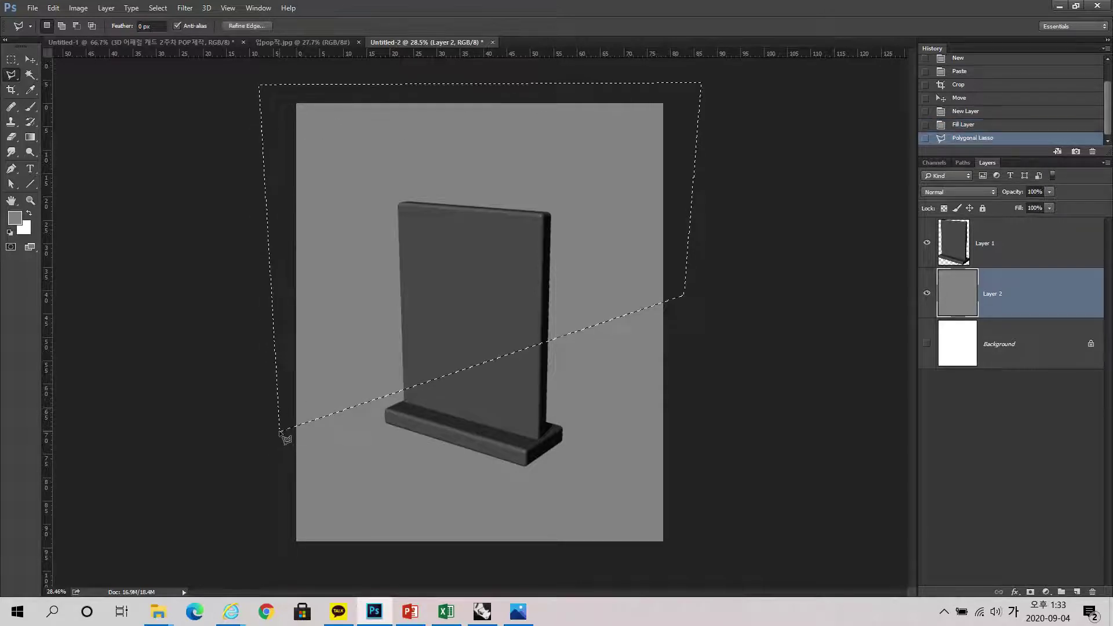
Step: Add a new layer above the grey fill layer, fill the selected area with a lighter grey as the foreground colour, and deselect
{"action": "key", "text": "ctrl+shift+alt+n"}
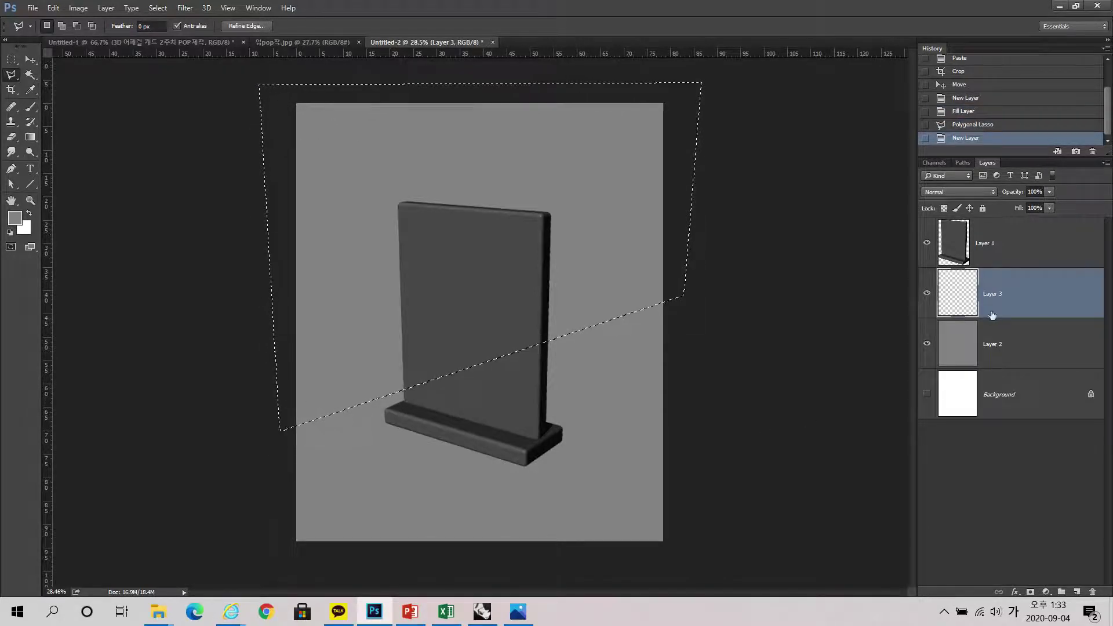
{"action": "left_click", "coordinate": [14, 219]}
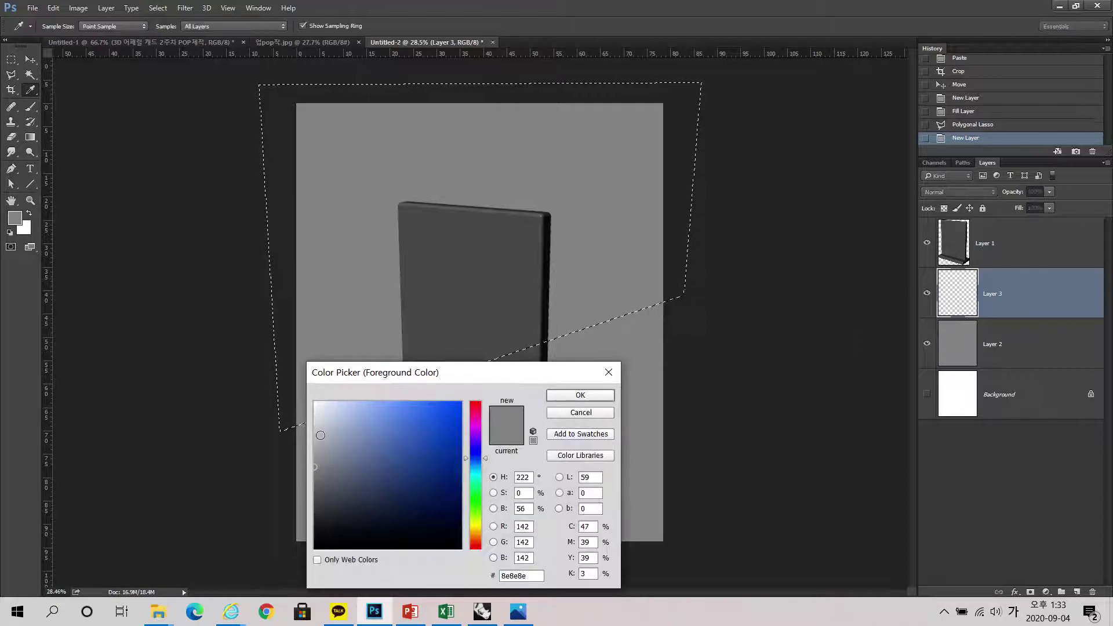
{"action": "left_click", "coordinate": [315, 438]}
{"action": "left_click", "coordinate": [581, 395]}
{"action": "key", "text": "alt+BackSpace"}
{"action": "key", "text": "ctrl+d"}
Step: Move the light-grey wall area slightly lower and fill the uncovered strip along the canvas top with the same light grey
{"action": "left_click", "coordinate": [30, 60]}
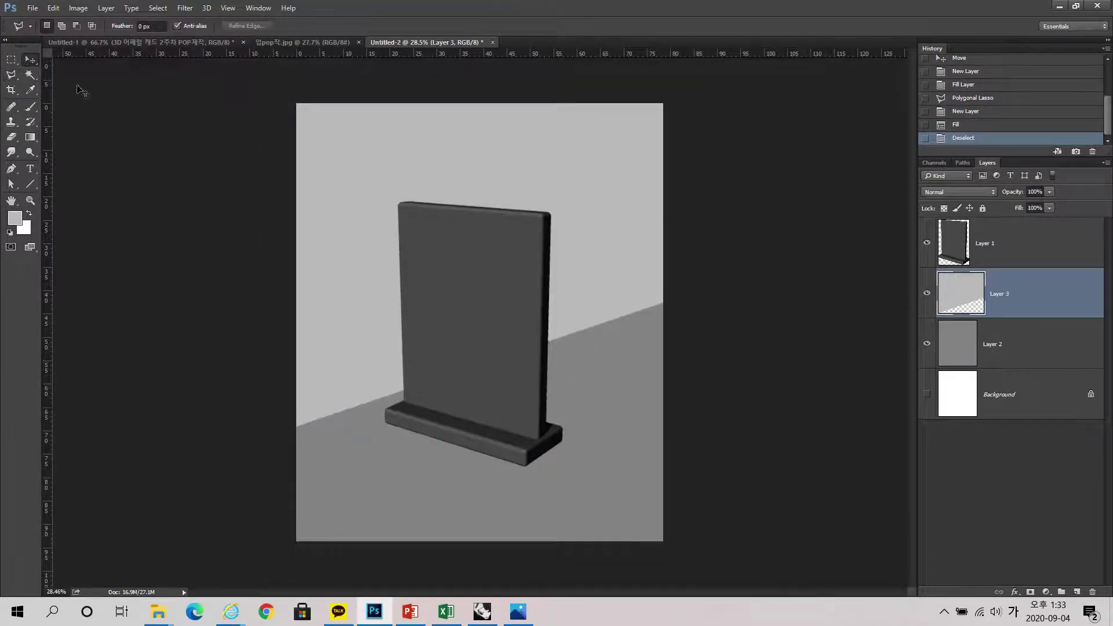
{"action": "left_click_drag", "start_coordinate": [343, 297], "coordinate": [342, 334]}
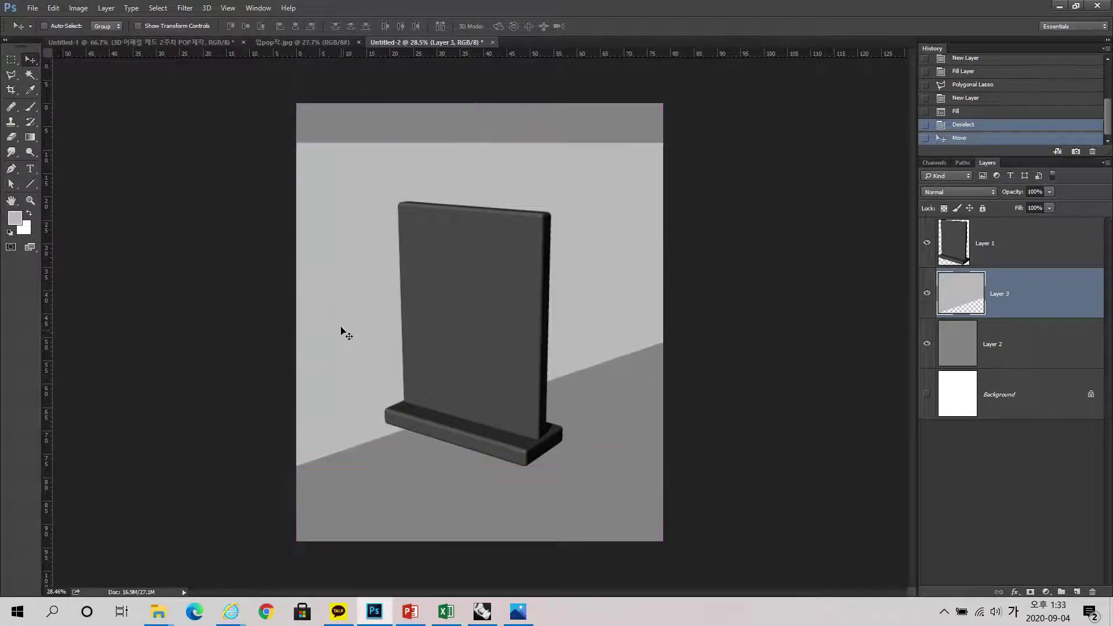
{"action": "left_click", "coordinate": [10, 60]}
{"action": "left_click_drag", "start_coordinate": [237, 93], "coordinate": [692, 139]}
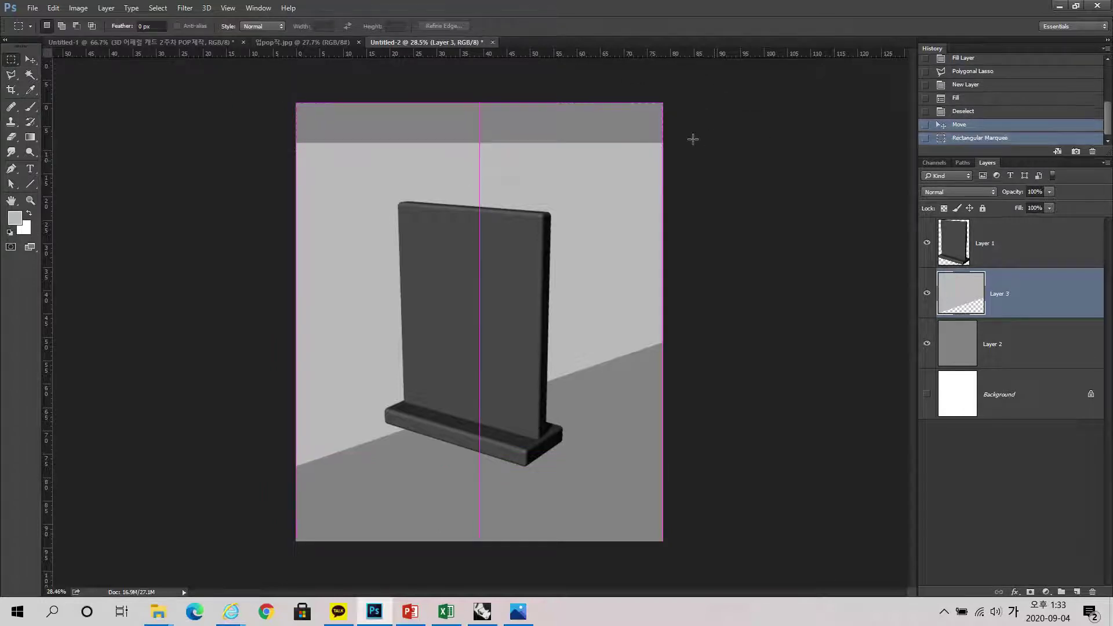
{"action": "key", "text": "alt+BackSpace"}
{"action": "key", "text": "ctrl+d"}
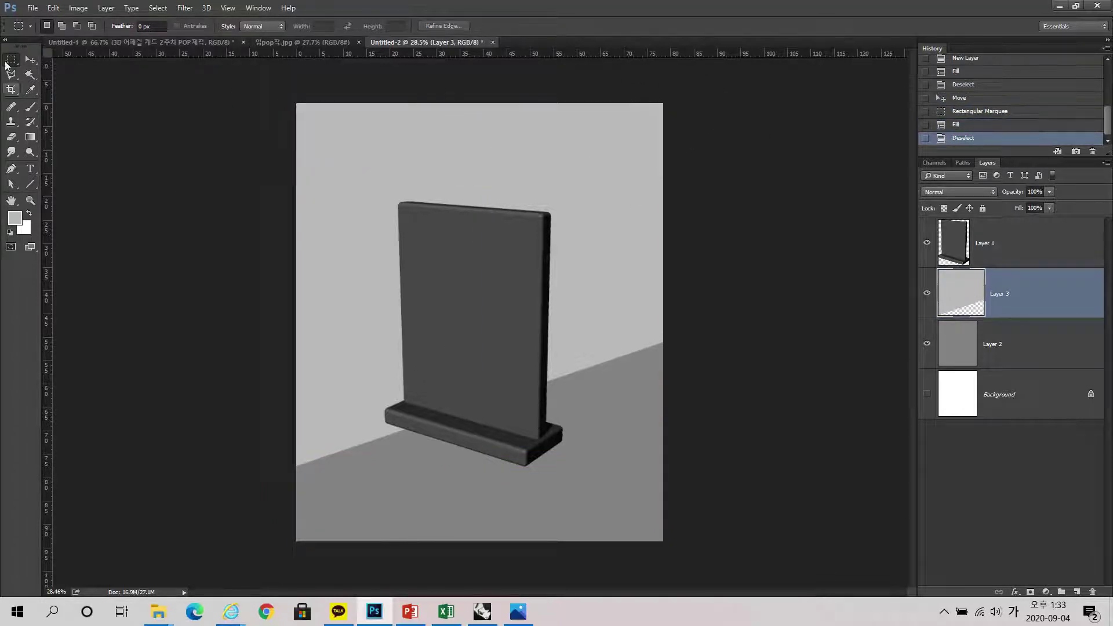
Step: Move the stand on Layer 1 to the right and slightly down on the canvas
{"action": "left_click", "coordinate": [30, 60]}
{"action": "left_click", "coordinate": [959, 249]}
{"action": "left_click_drag", "start_coordinate": [498, 426], "coordinate": [559, 447]}
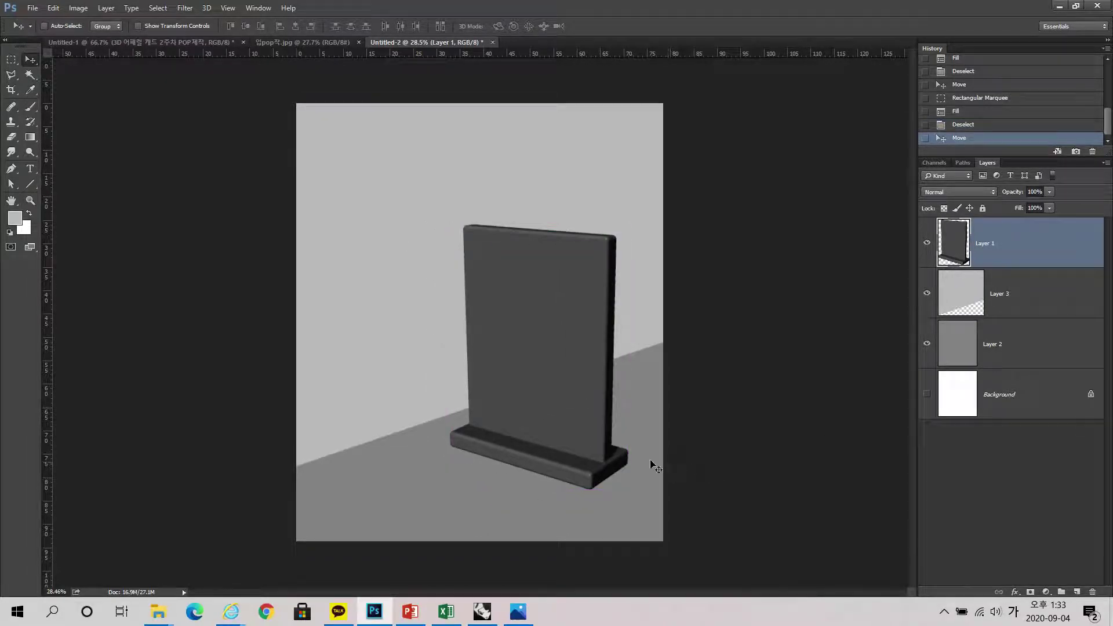
{"action": "left_click", "coordinate": [633, 449]}
Step: Add a new layer beneath the stand and outline a shadow shape from its base past the right canvas edge with the Polygonal Lasso
{"action": "left_click", "coordinate": [1028, 289]}
{"action": "key", "text": "ctrl+shift+alt+n"}
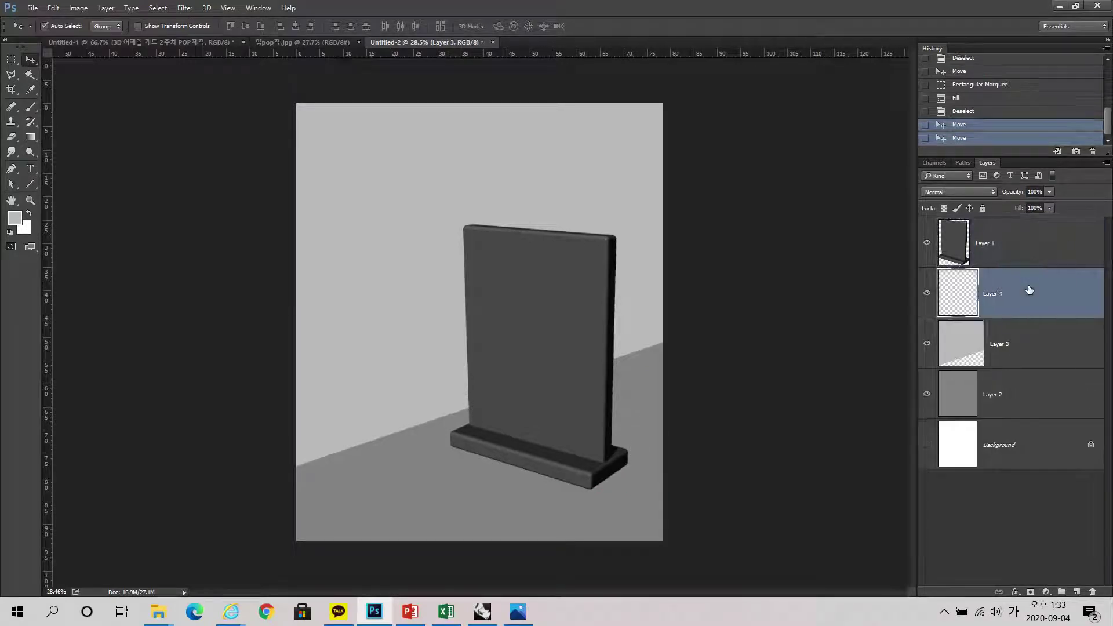
{"action": "left_click", "coordinate": [1029, 290]}
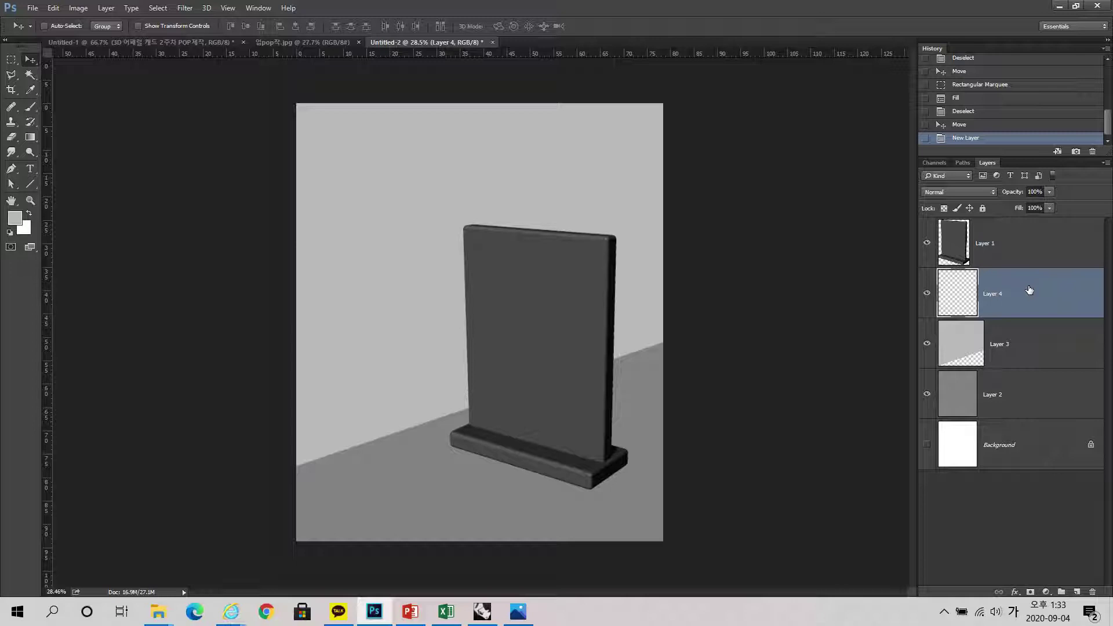
{"action": "key", "text": "l"}
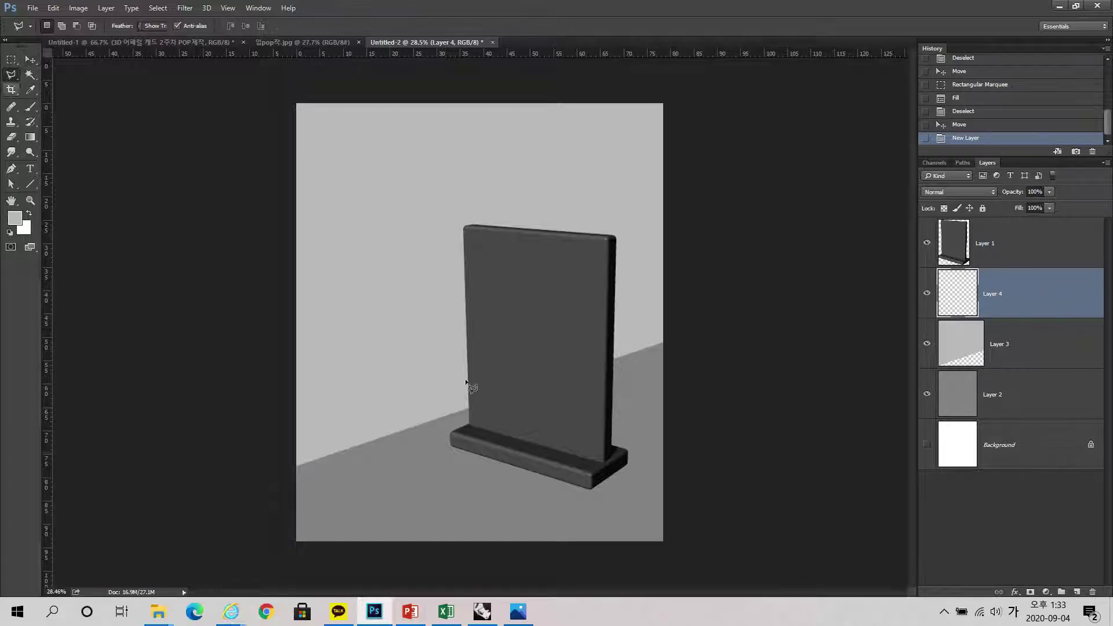
{"action": "left_click", "coordinate": [454, 443]}
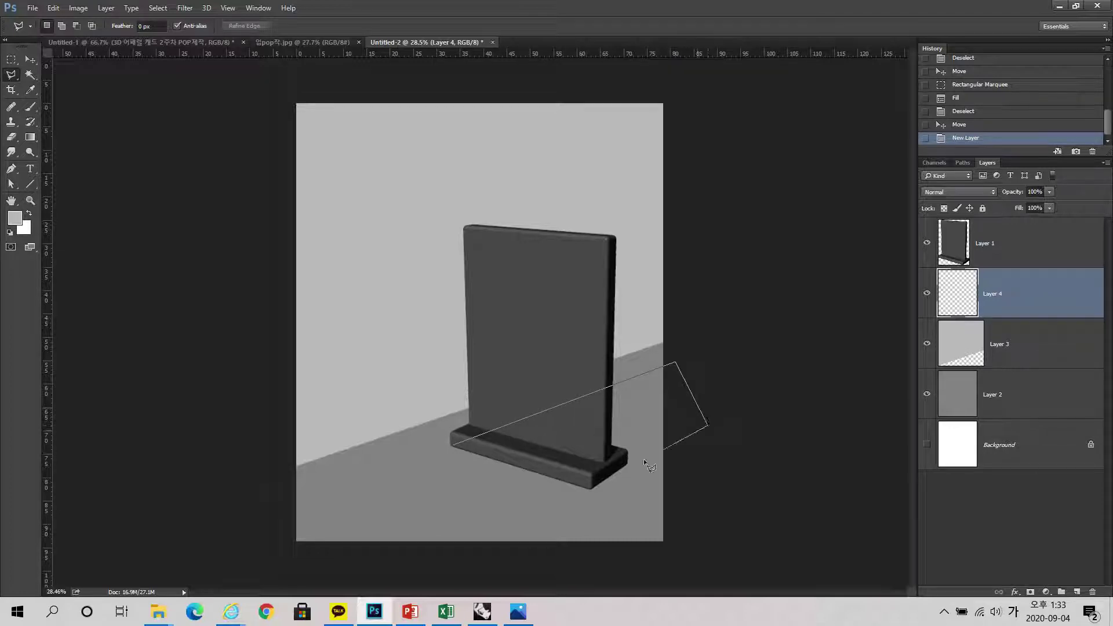
{"action": "left_click", "coordinate": [623, 465]}
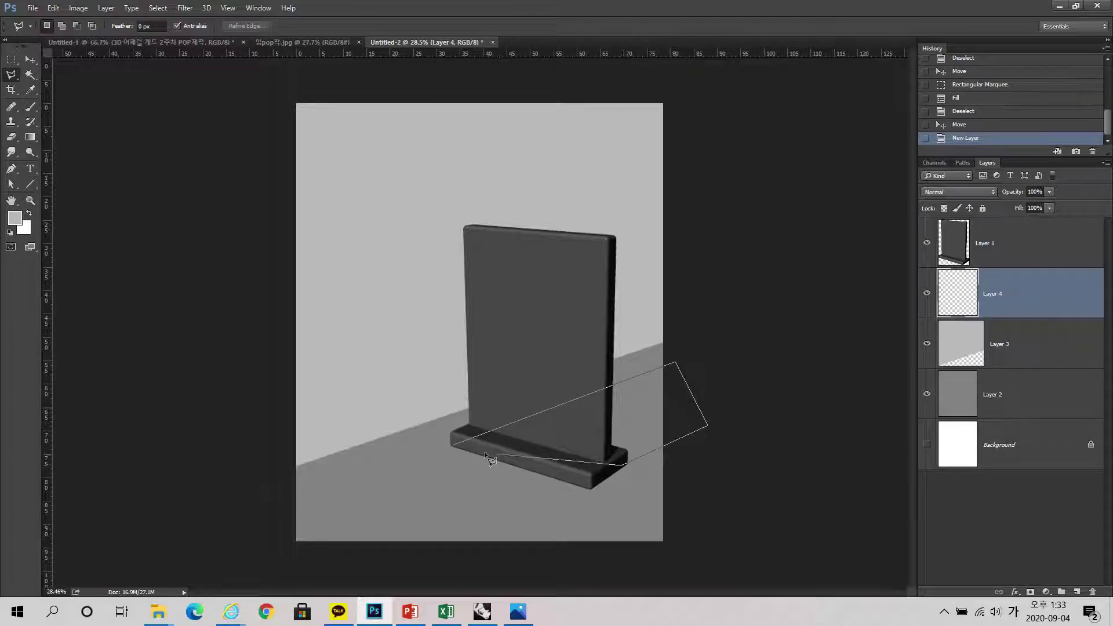
{"action": "left_click", "coordinate": [454, 445]}
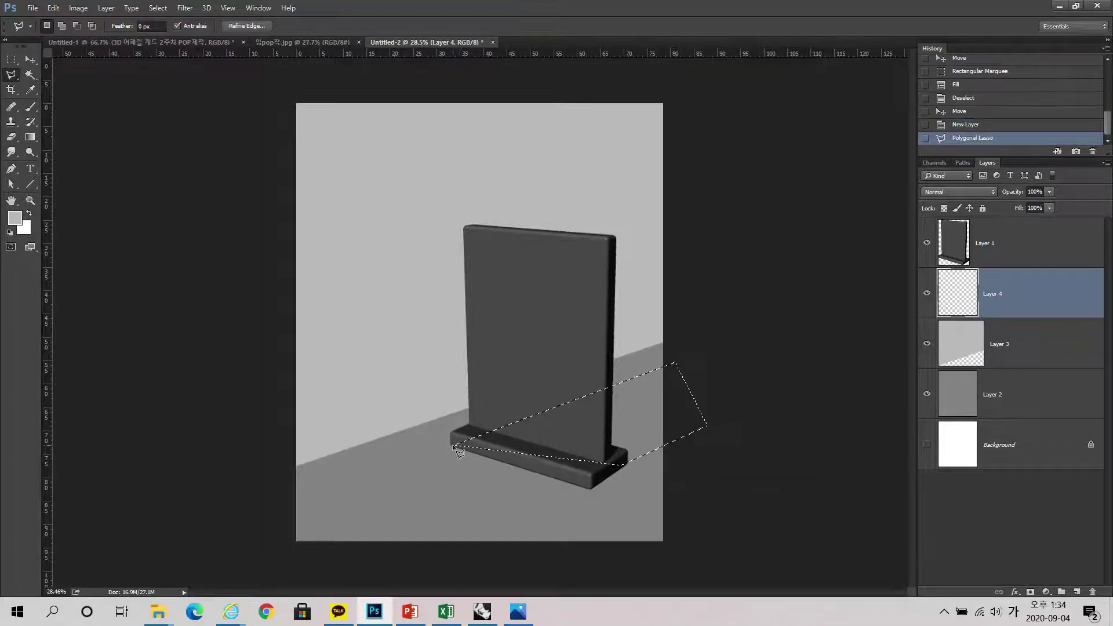
Step: Edit the Black, White preset for the Gradient tool so that its end colour stop is black (000000)
{"action": "left_click", "coordinate": [36, 137]}
{"action": "left_click", "coordinate": [84, 26]}
{"action": "left_click", "coordinate": [63, 49]}
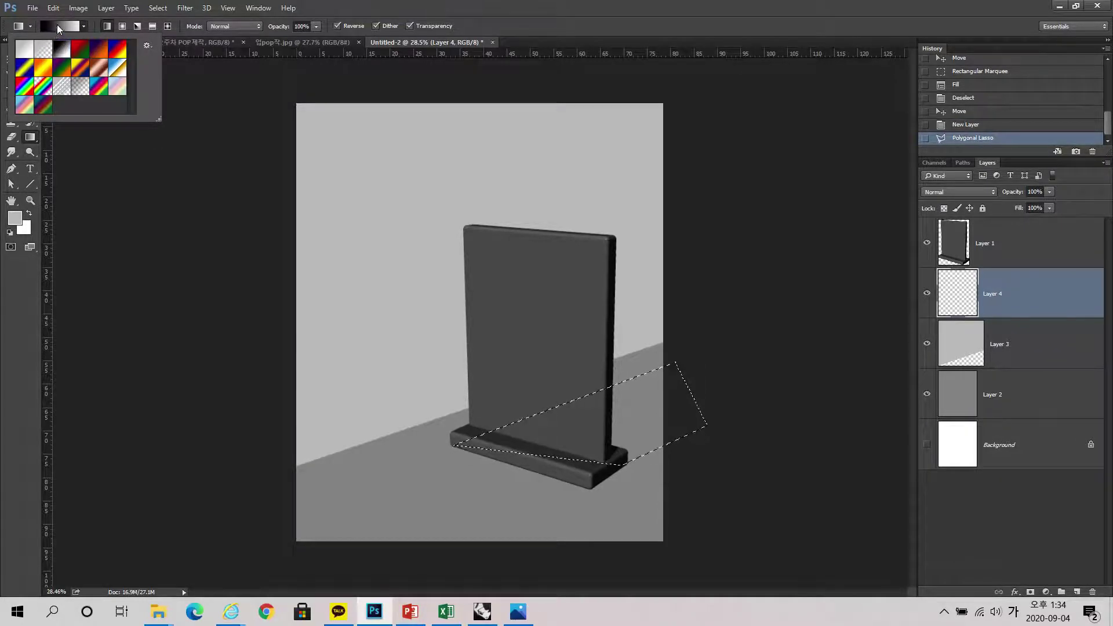
{"action": "left_click", "coordinate": [69, 26]}
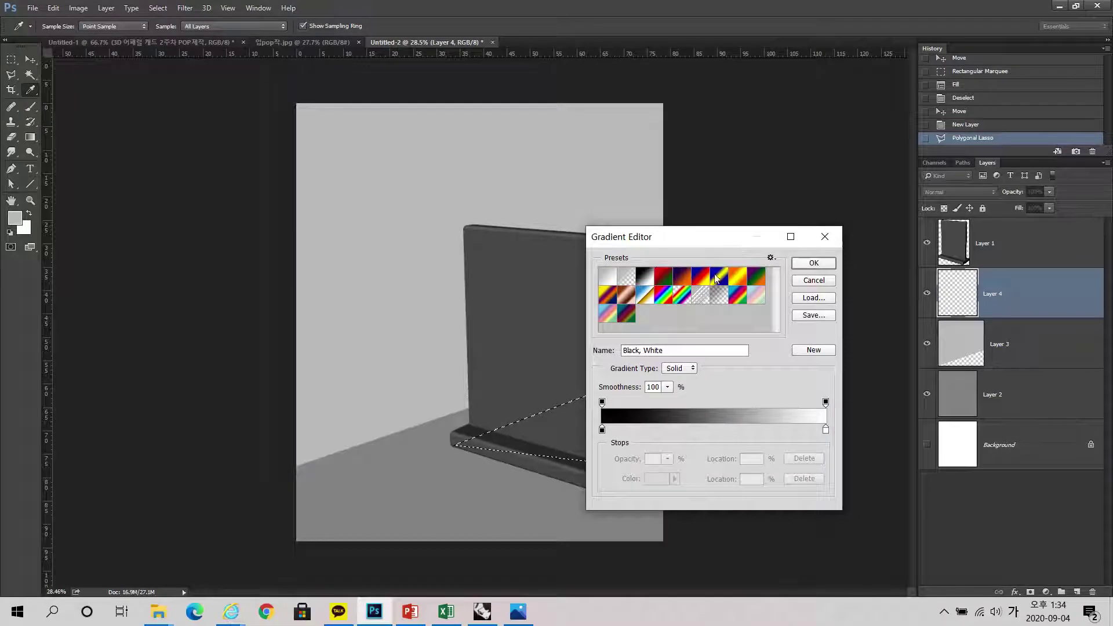
{"action": "left_click", "coordinate": [825, 430]}
{"action": "left_click", "coordinate": [674, 478]}
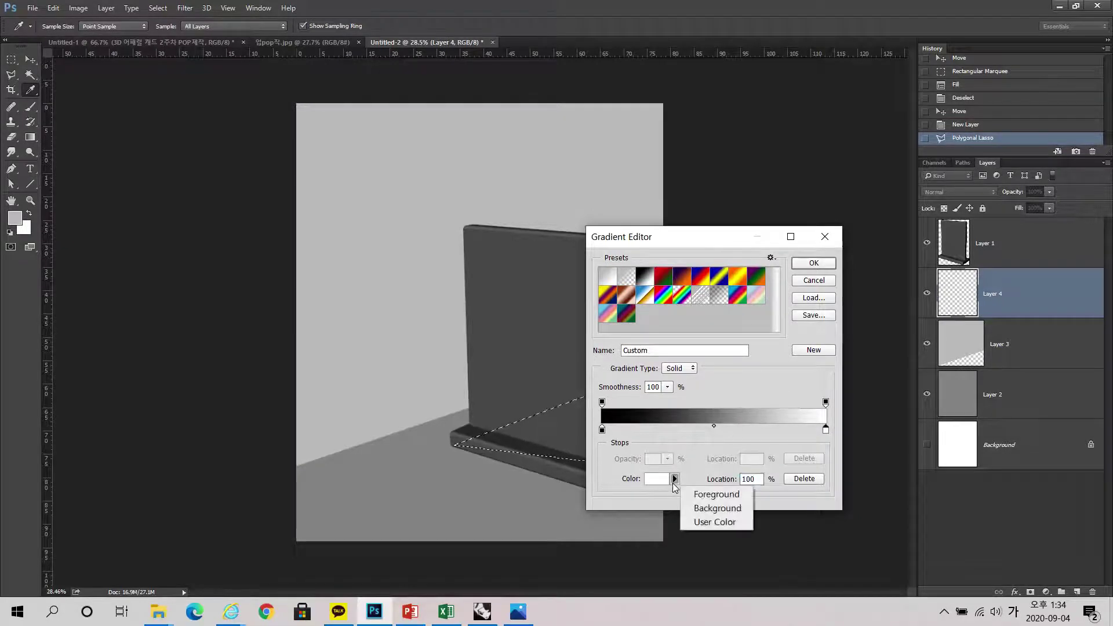
{"action": "left_click", "coordinate": [659, 475]}
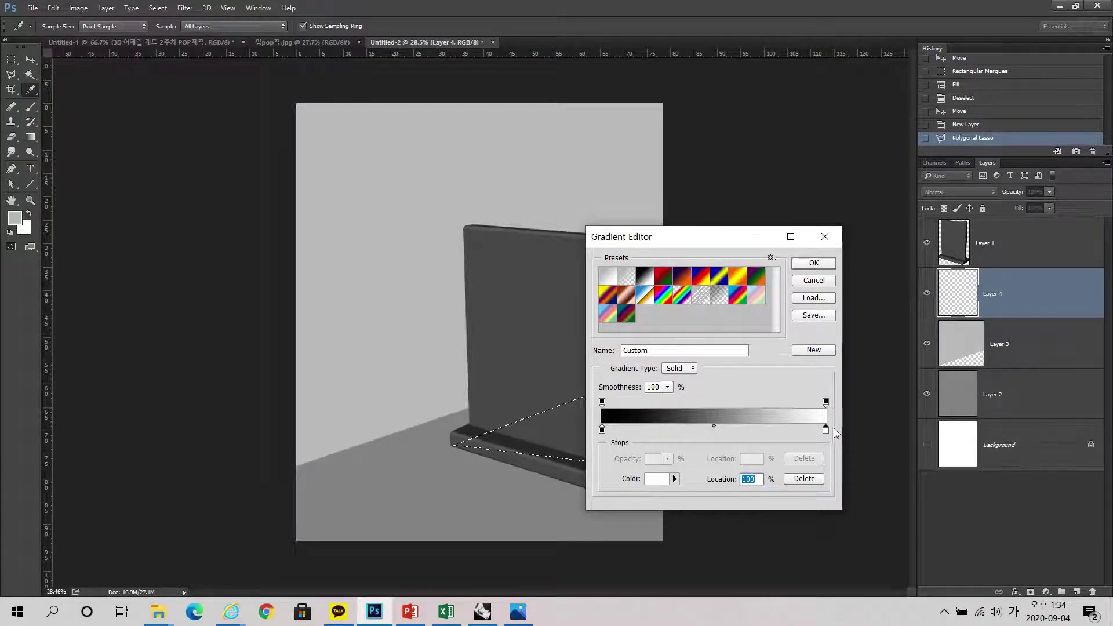
{"action": "double_click", "coordinate": [825, 430]}
{"action": "type", "text": "000000"}
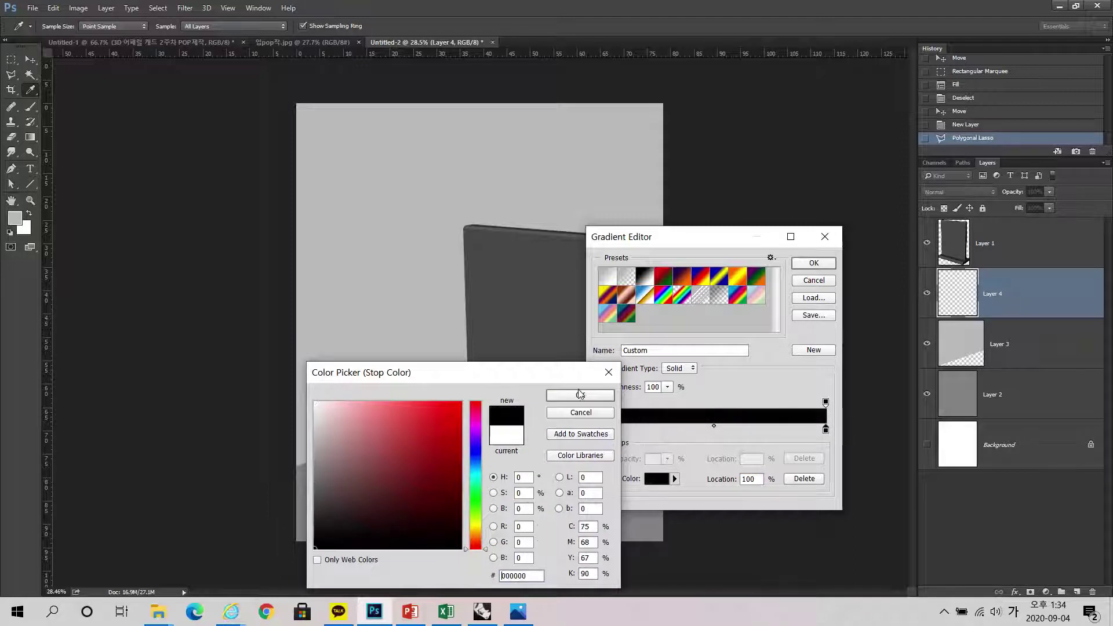
{"action": "left_click", "coordinate": [580, 397]}
Step: Set the gradient's end opacity stop to 0% and accept the black-to-transparent gradient
{"action": "left_click", "coordinate": [825, 402]}
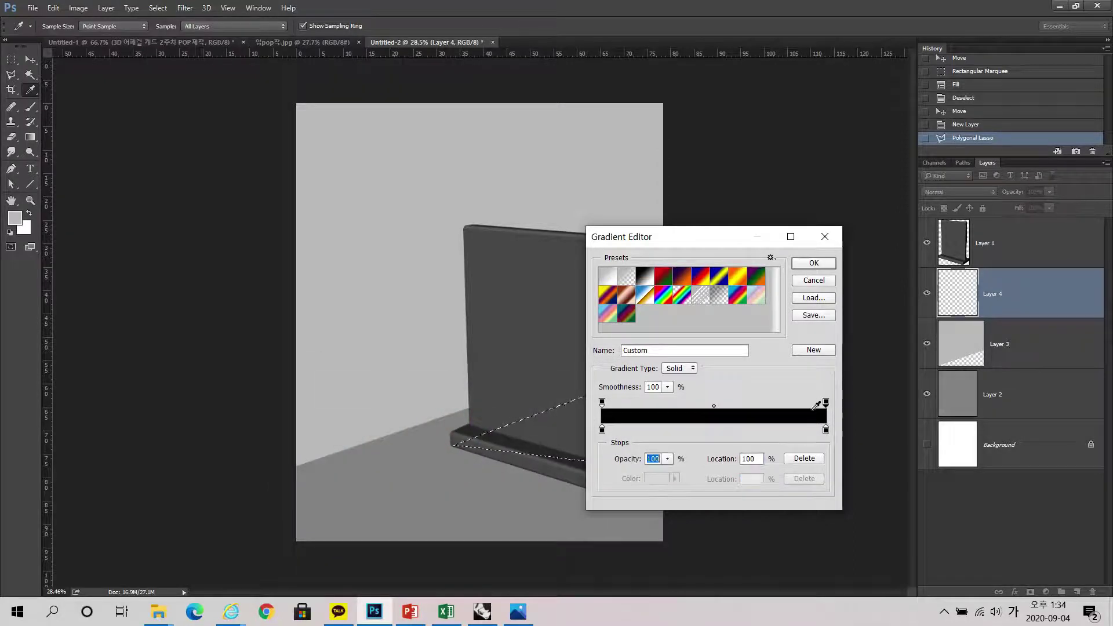
{"action": "left_click_drag", "start_coordinate": [669, 475], "coordinate": [573, 479]}
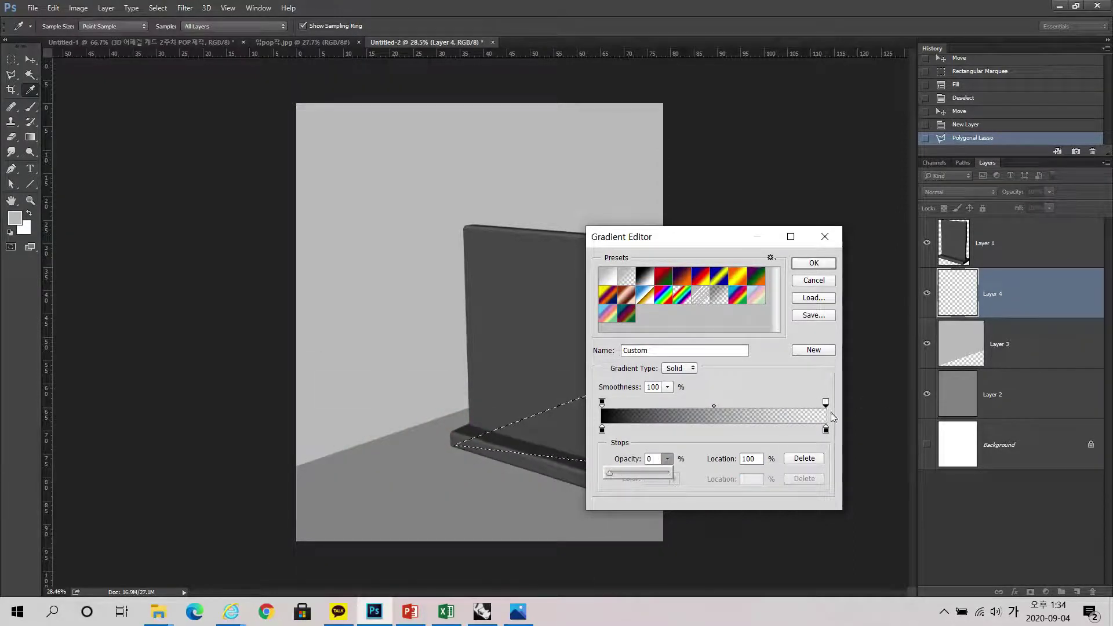
{"action": "left_click", "coordinate": [814, 263]}
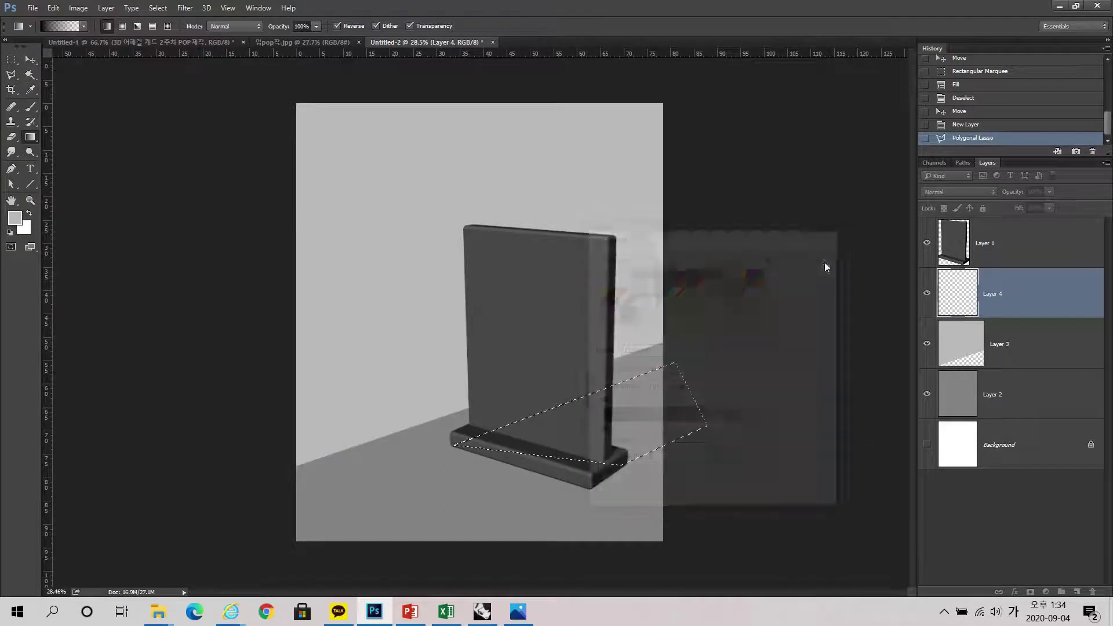
{"action": "mouse_move", "coordinate": [593, 442]}
{"action": "left_mouse_down"}
{"action": "mouse_move", "coordinate": [672, 404]}
{"action": "mouse_move", "coordinate": [686, 383]}
{"action": "left_mouse_up"}
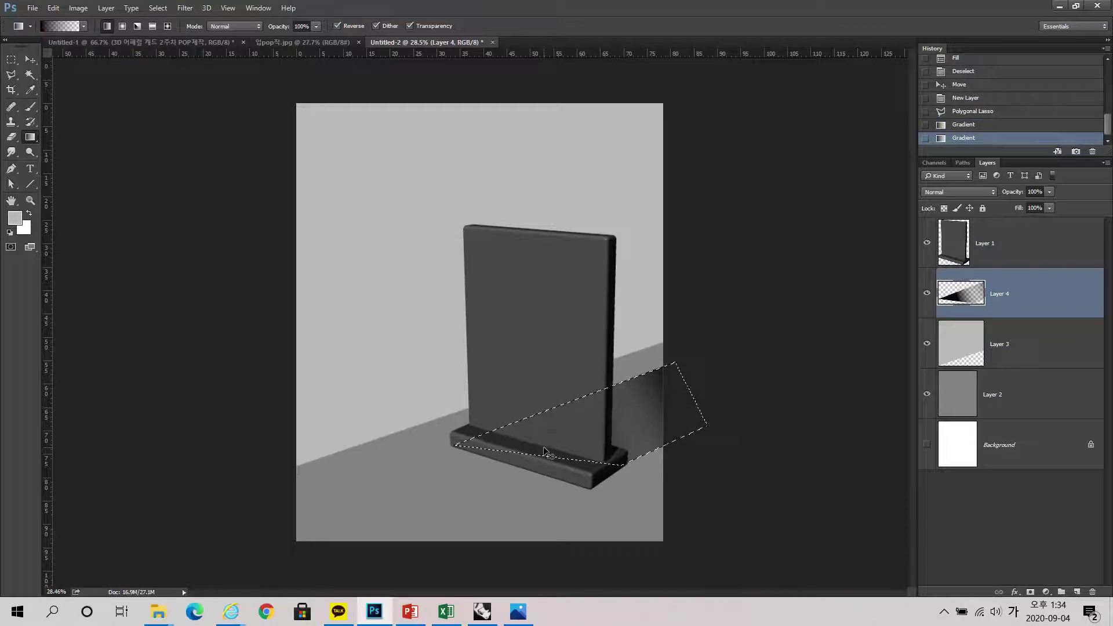
{"action": "key", "text": "ctrl+z"}
{"action": "key", "text": "ctrl+alt+z"}
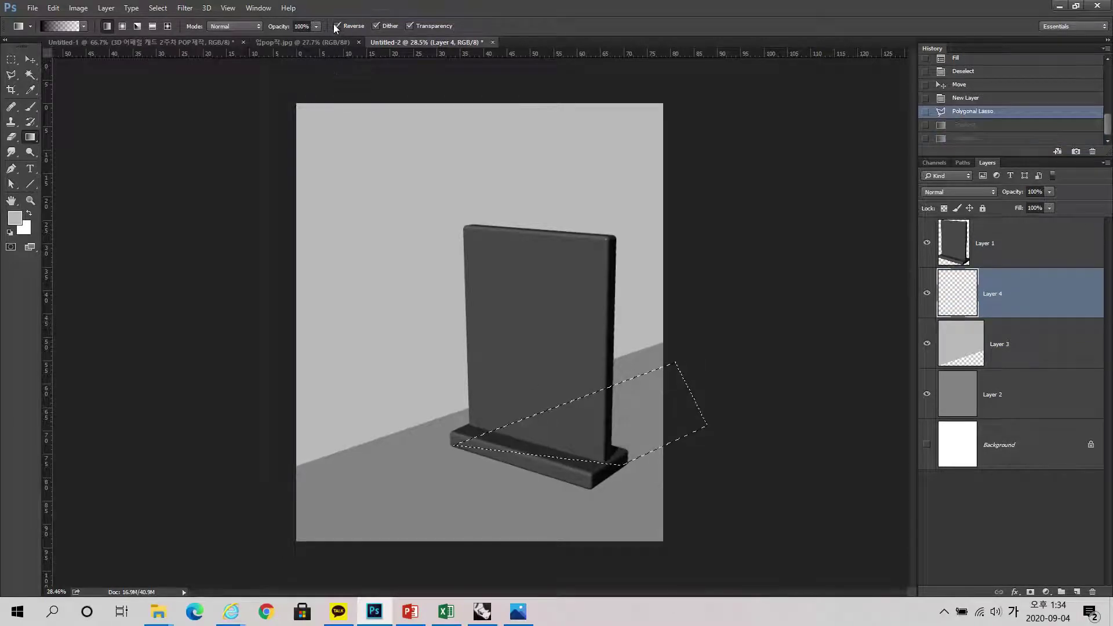
Step: Fill the shadow selection with the gradient unreversed, fading from the stand's base toward the canvas's right edge, and deselect
{"action": "left_click_drag", "start_coordinate": [607, 451], "coordinate": [689, 378]}
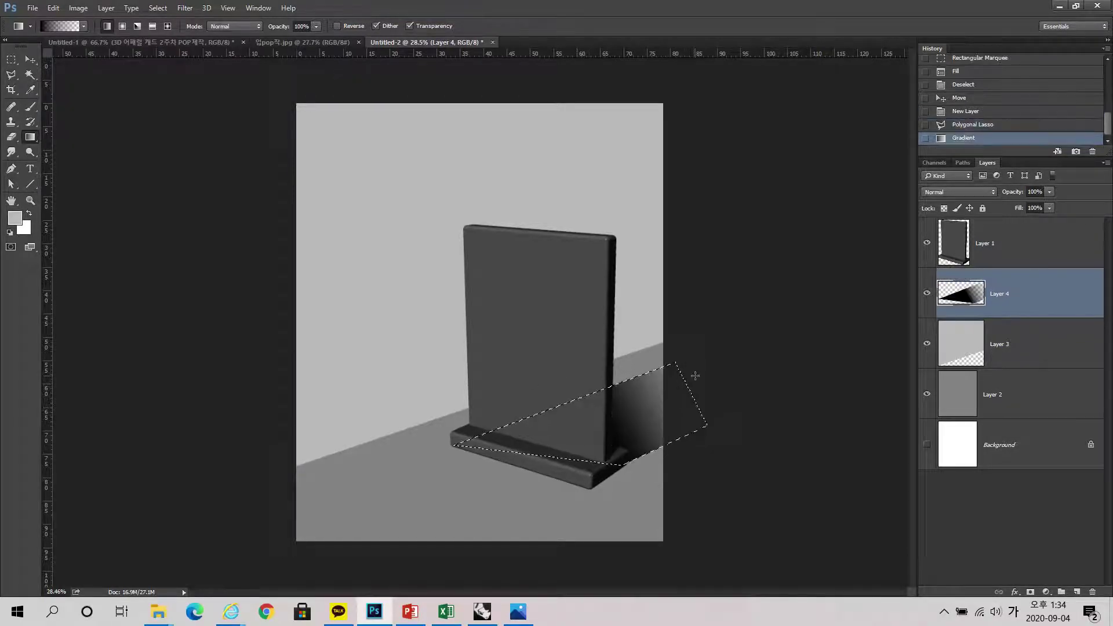
{"action": "key", "text": "ctrl+d"}
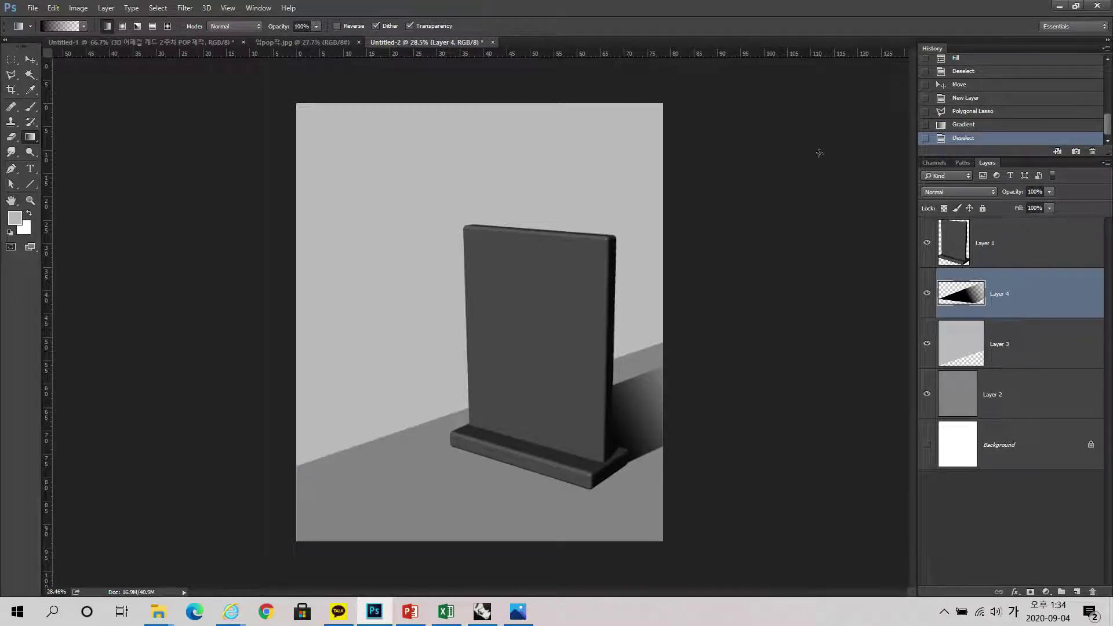
Step: Soften the shadow with a Gaussian Blur of 29.1 pixels and lower its layer opacity to 54%
{"action": "left_click", "coordinate": [185, 8]}
{"action": "mouse_move", "coordinate": [197, 172]}
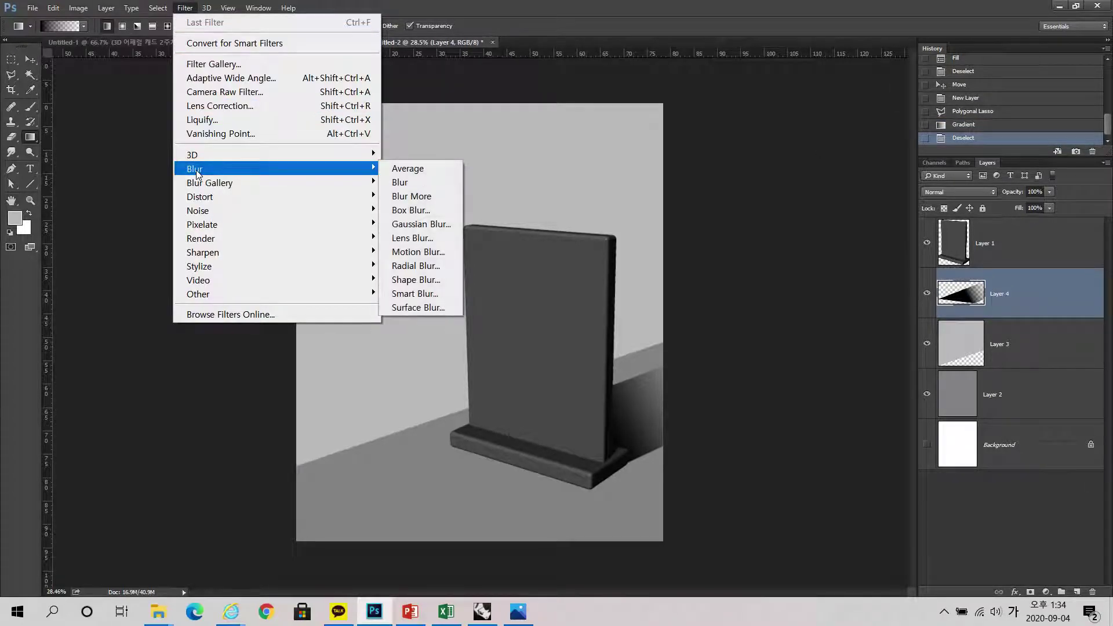
{"action": "left_click", "coordinate": [418, 224]}
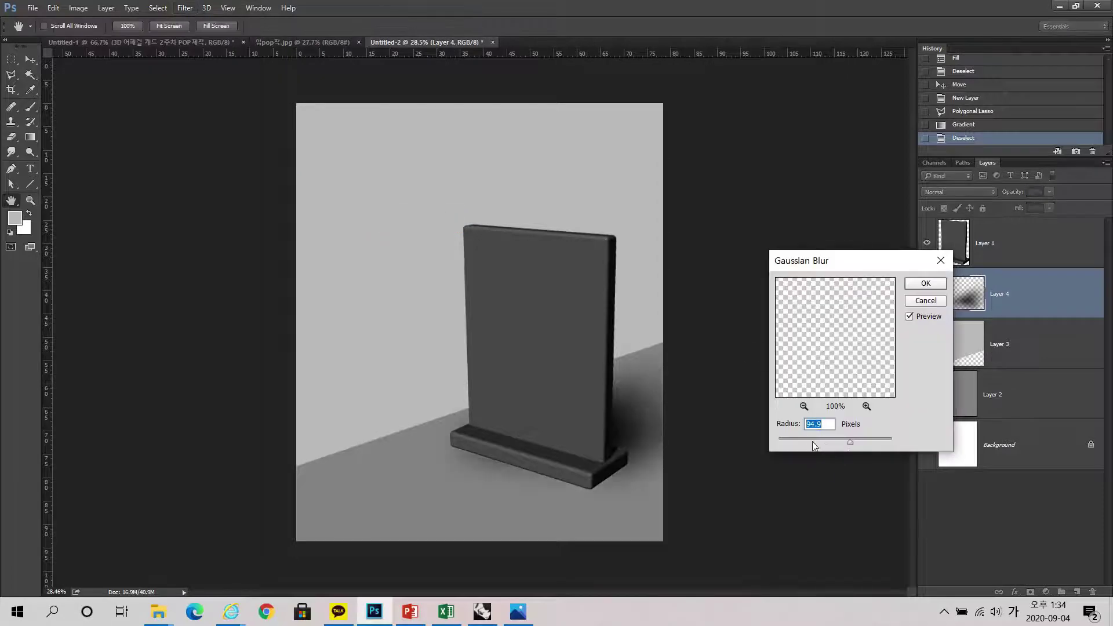
{"action": "left_click_drag", "start_coordinate": [847, 442], "coordinate": [833, 442]}
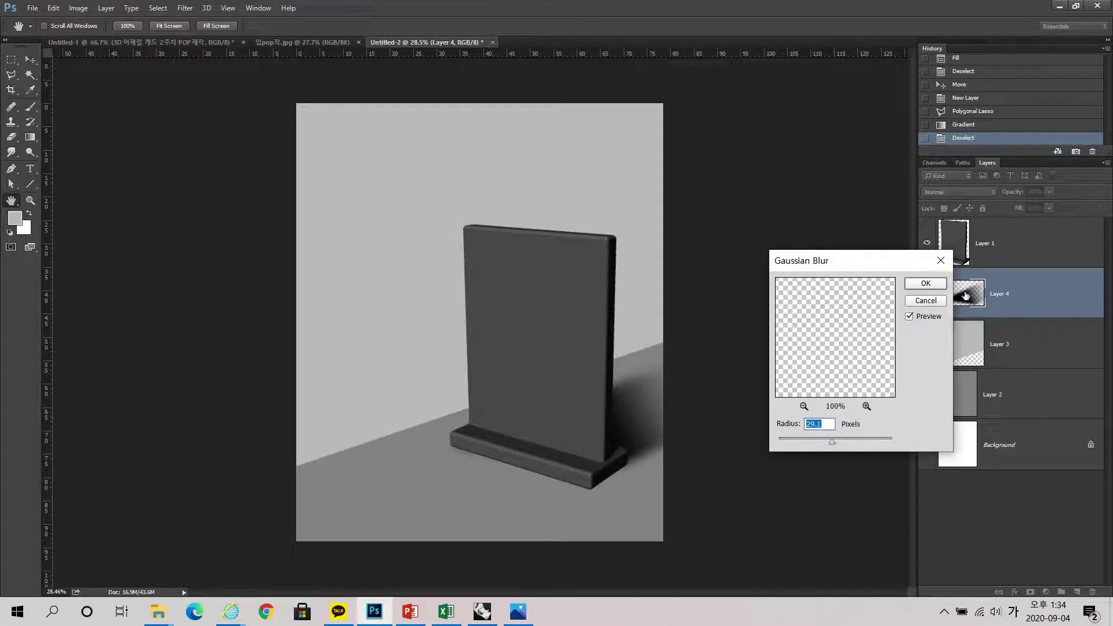
{"action": "left_click", "coordinate": [920, 284]}
{"action": "left_click_drag", "start_coordinate": [1049, 192], "coordinate": [1021, 203]}
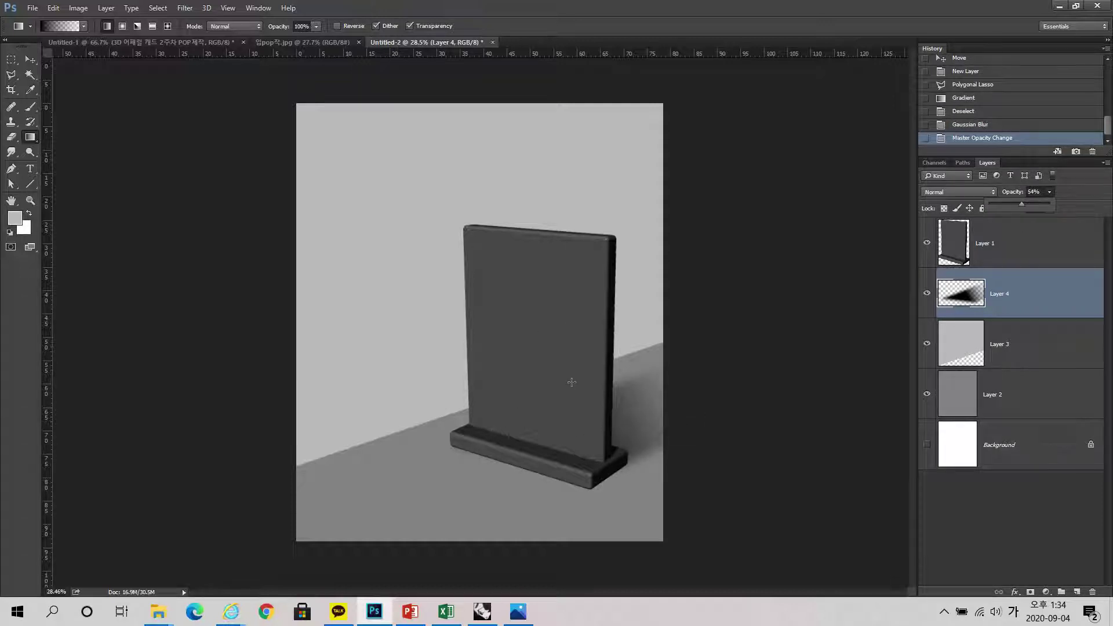
{"action": "key", "text": "ctrl+o"}
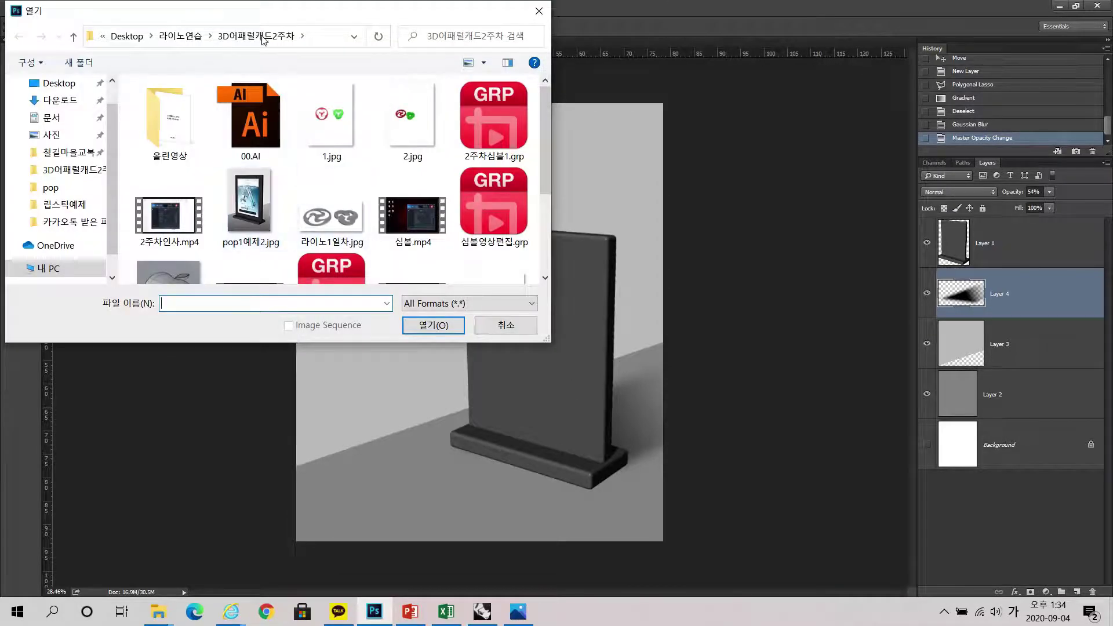
{"action": "scroll", "coordinate": [269, 148], "scroll_direction": "down", "scroll_amount": 3}
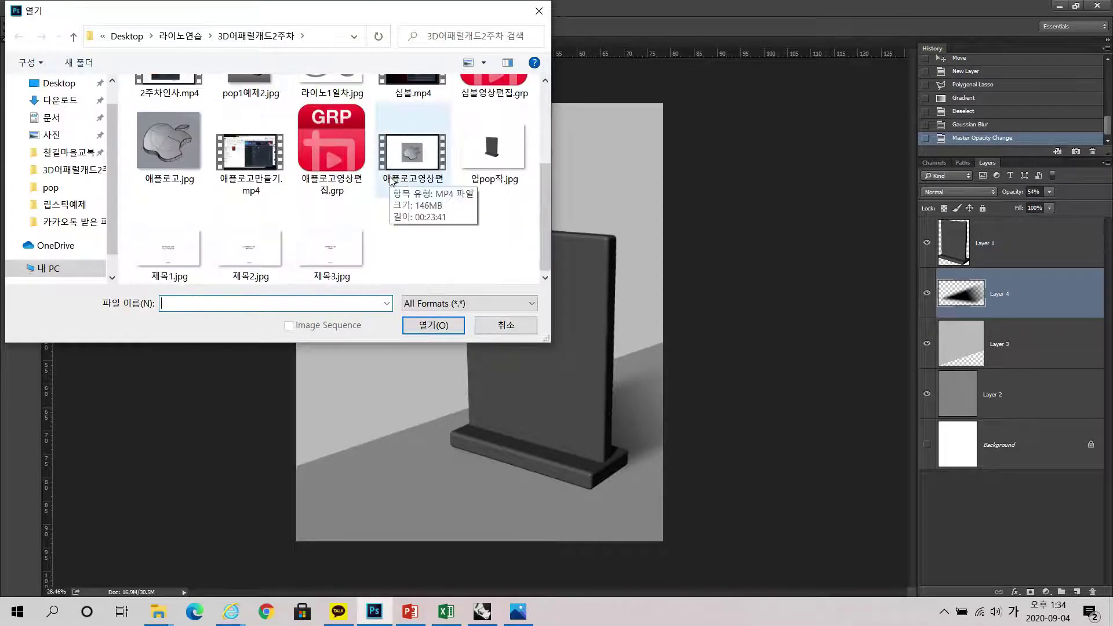
{"action": "scroll", "coordinate": [393, 181], "scroll_direction": "up", "scroll_amount": 3}
{"action": "left_click", "coordinate": [539, 11]}
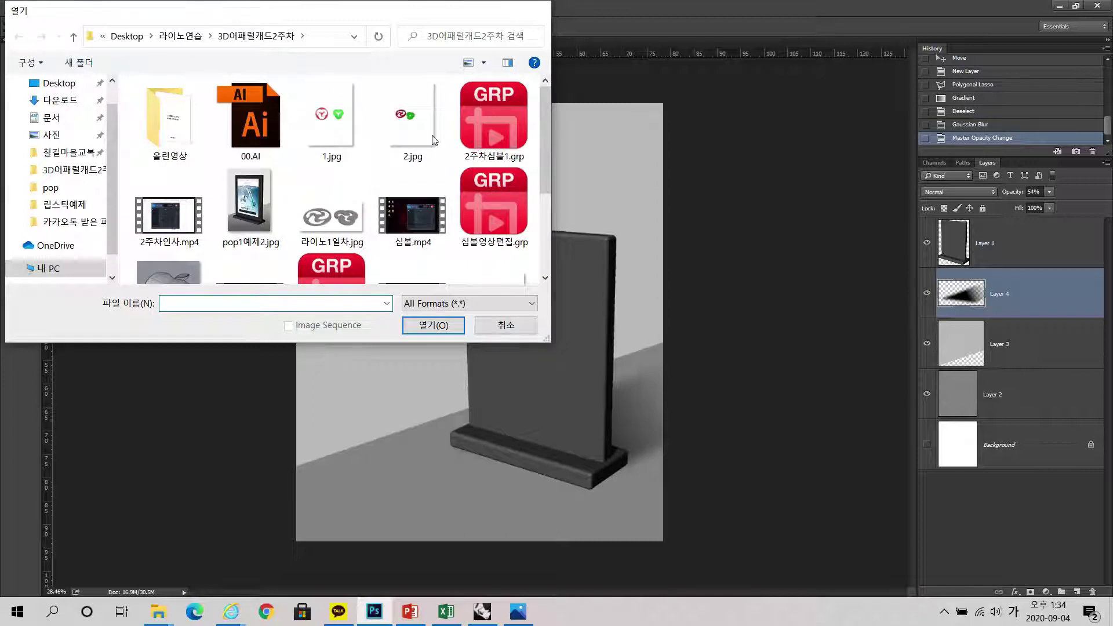
Step: Switch to Chrome and search Google Images for "광고포스터"
{"action": "left_click", "coordinate": [266, 611]}
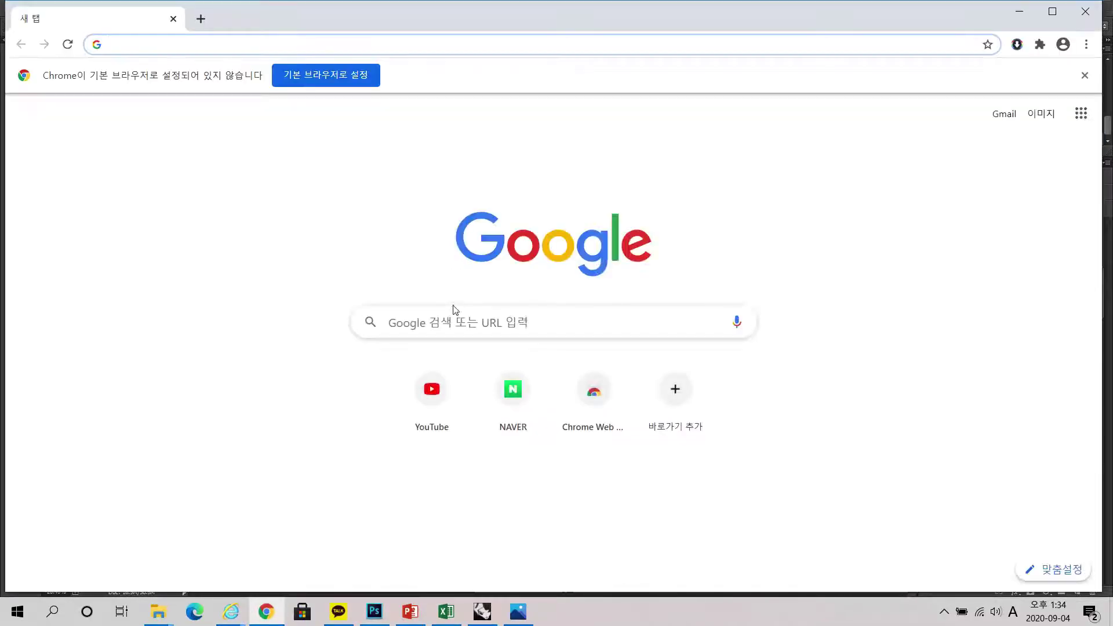
{"action": "left_click", "coordinate": [456, 319]}
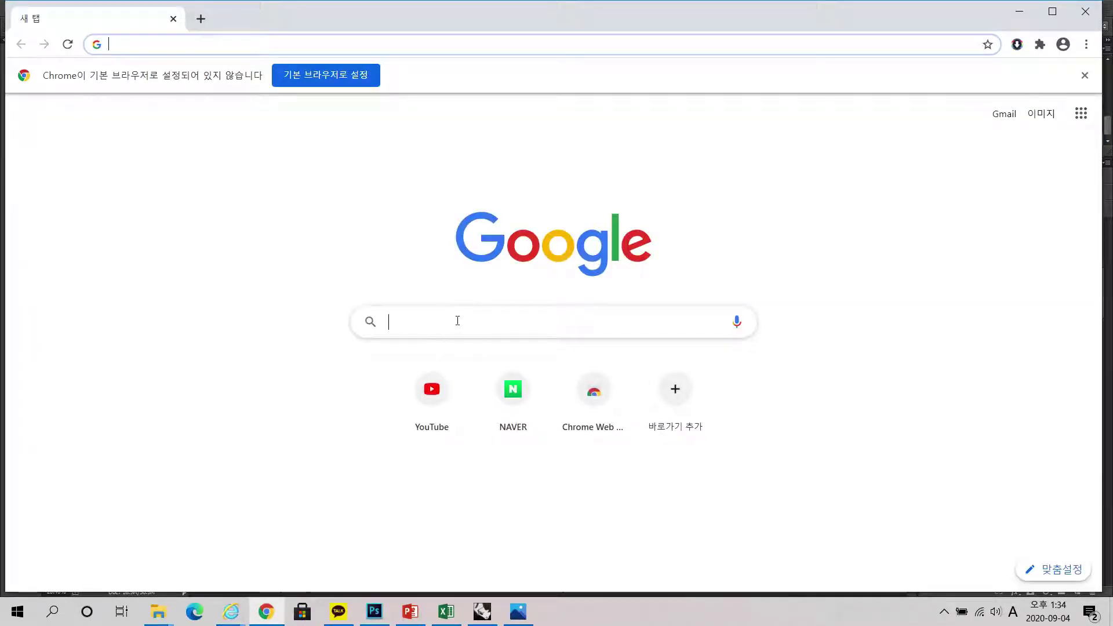
{"action": "type", "text": "vht"}
{"action": "key", "text": "BackSpace"}
{"action": "key", "text": "BackSpace"}
{"action": "key", "text": "BackSpace"}
{"action": "type", "text": "포스터"}
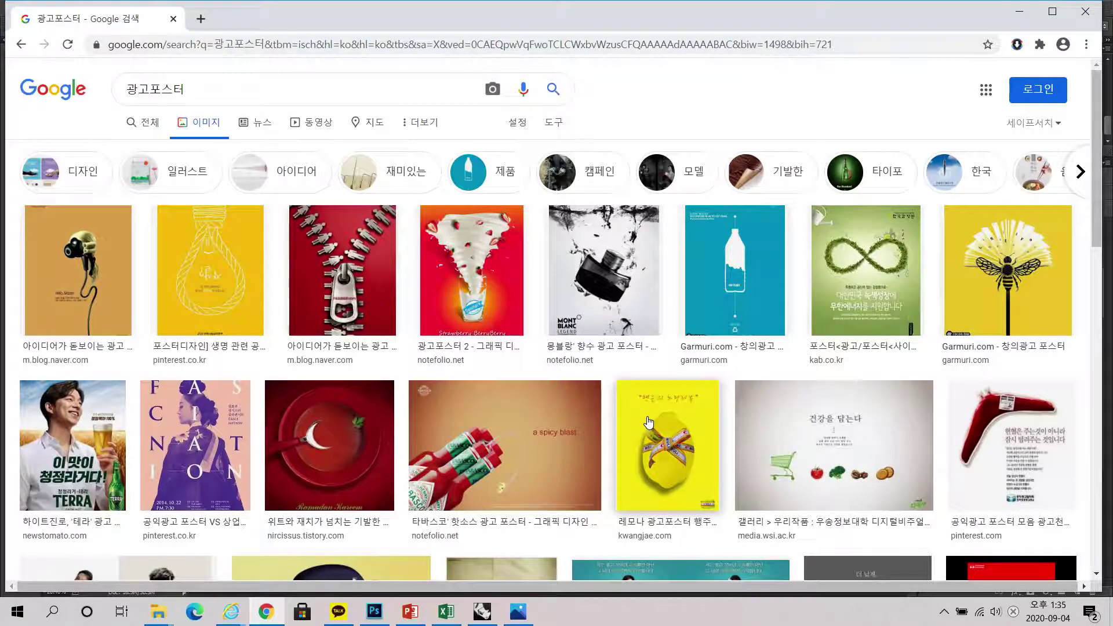
Step: Copy the orange Sony earphone poster from the image results and paste it into the Photoshop composite above the stand layer
{"action": "left_click", "coordinate": [79, 270]}
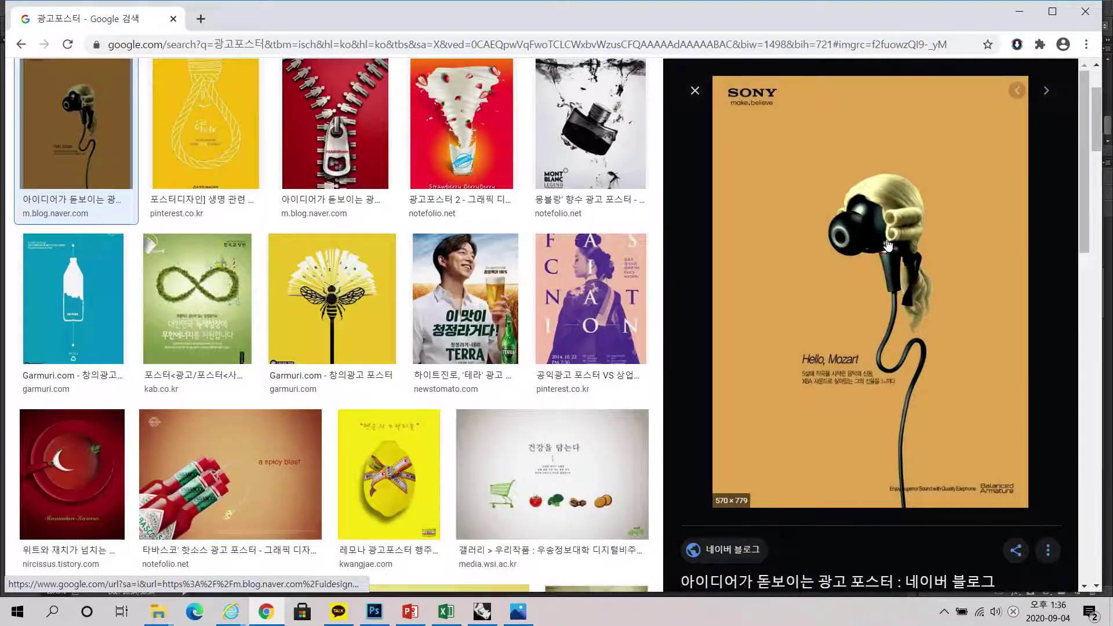
{"action": "right_click", "coordinate": [885, 228]}
{"action": "left_click", "coordinate": [926, 371]}
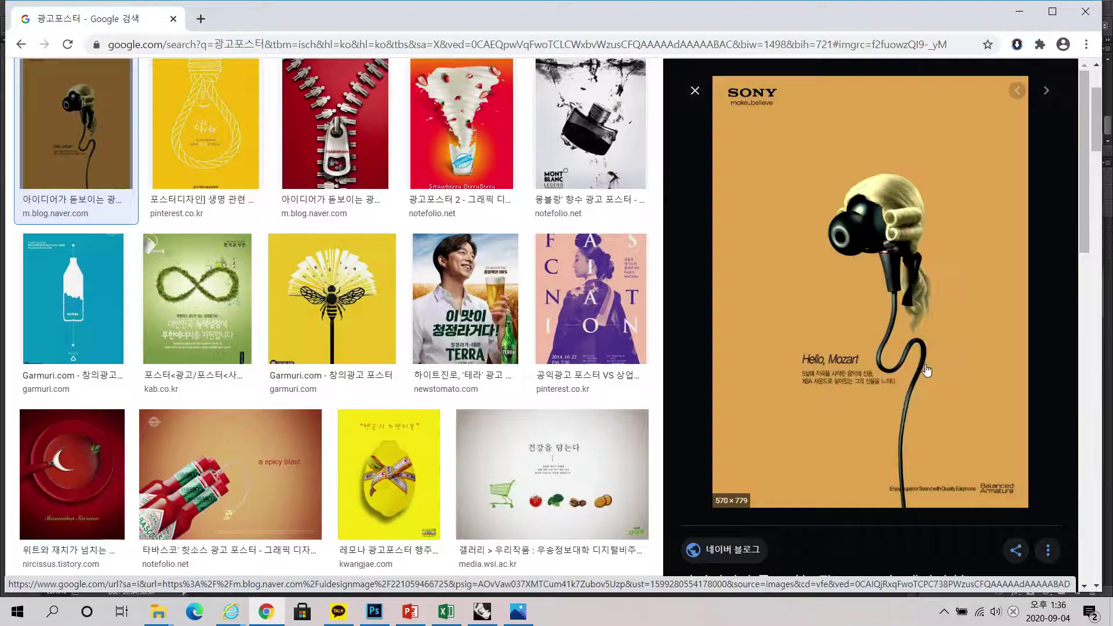
{"action": "left_click", "coordinate": [374, 611]}
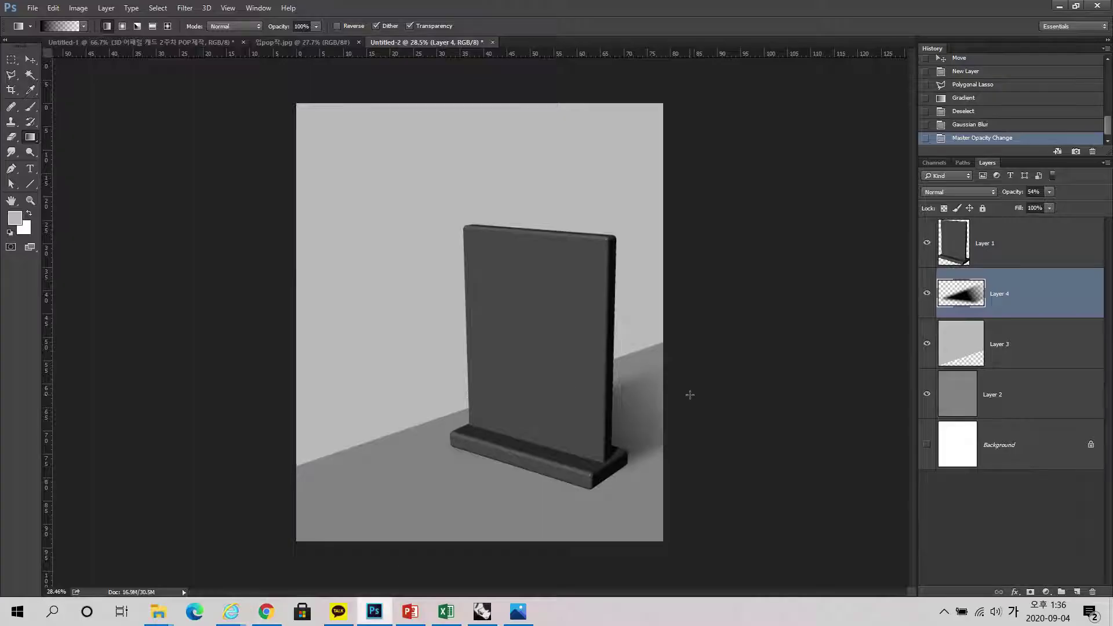
{"action": "left_click", "coordinate": [1027, 250]}
{"action": "key", "text": "ctrl+v"}
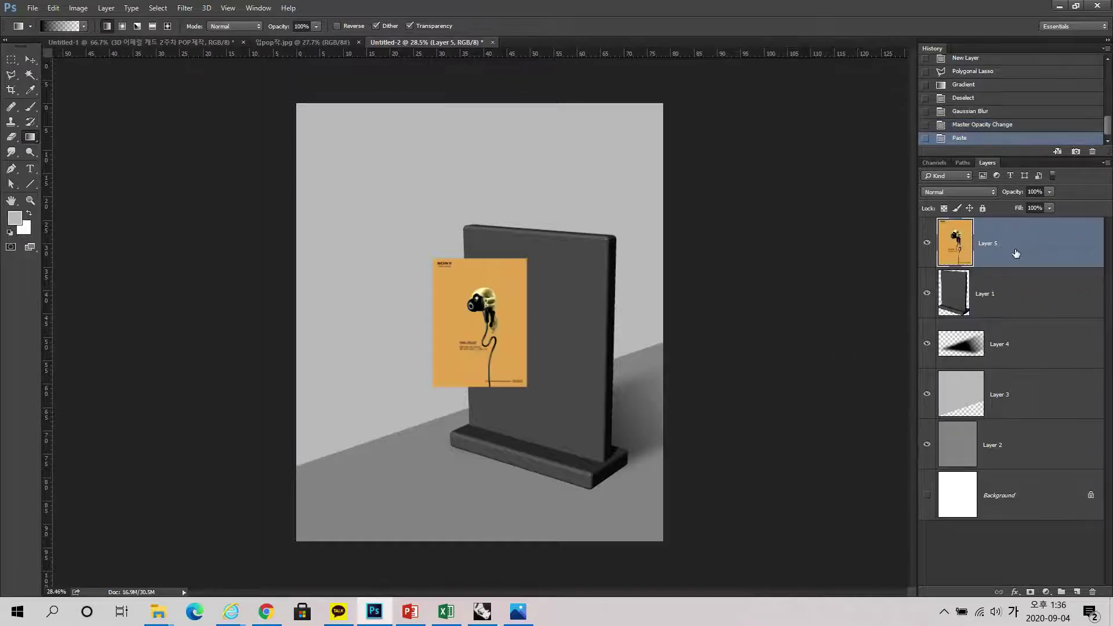
Step: Free-transform the pasted poster, enlarging it to about 136% and placing it over the stand's front panel
{"action": "key", "text": "ctrl+t"}
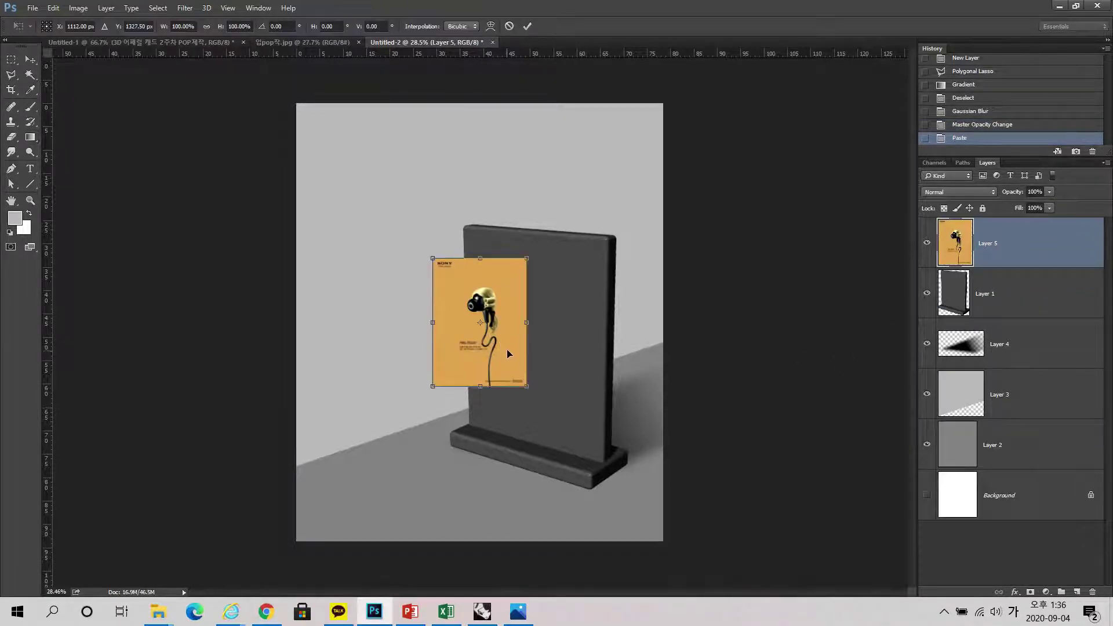
{"action": "left_click_drag", "start_coordinate": [518, 349], "coordinate": [576, 343]}
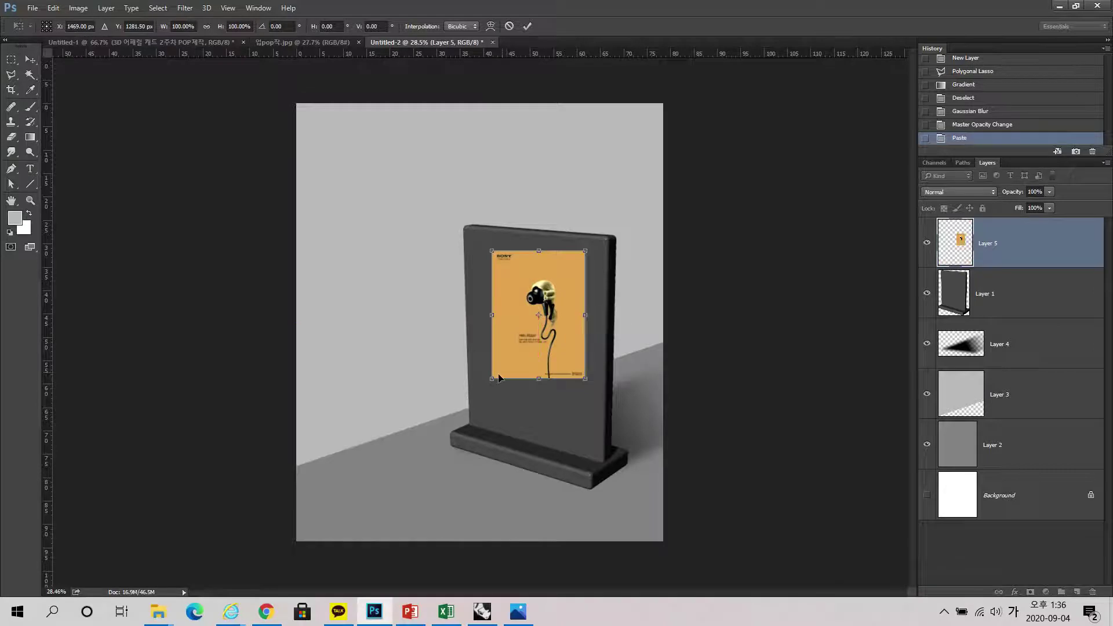
{"action": "left_click_drag", "start_coordinate": [491, 378], "coordinate": [463, 426]}
{"action": "mouse_move", "coordinate": [577, 369]}
{"action": "left_mouse_down"}
{"action": "mouse_move", "coordinate": [596, 372]}
{"action": "mouse_move", "coordinate": [587, 364]}
{"action": "left_mouse_up"}
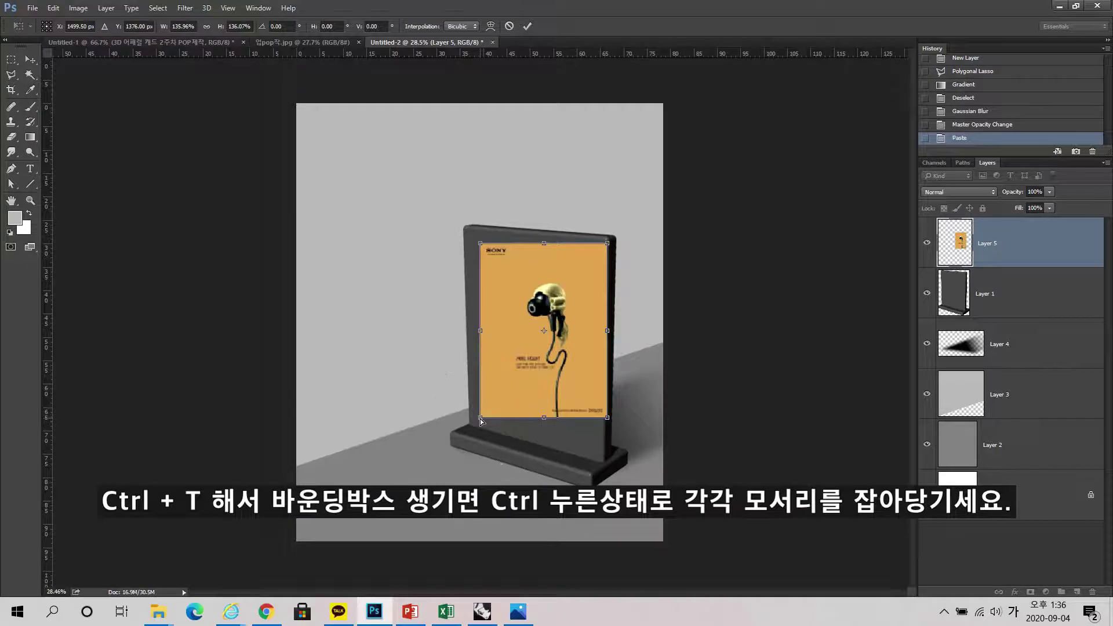
Step: Distort the poster's four corners to match the front panel's perspective with an even frame around it, and apply the transform
{"action": "left_click_drag", "start_coordinate": [480, 418], "coordinate": [483, 420], "text": "ctrl"}
{"action": "left_click_drag", "start_coordinate": [607, 244], "coordinate": [596, 253], "text": "ctrl"}
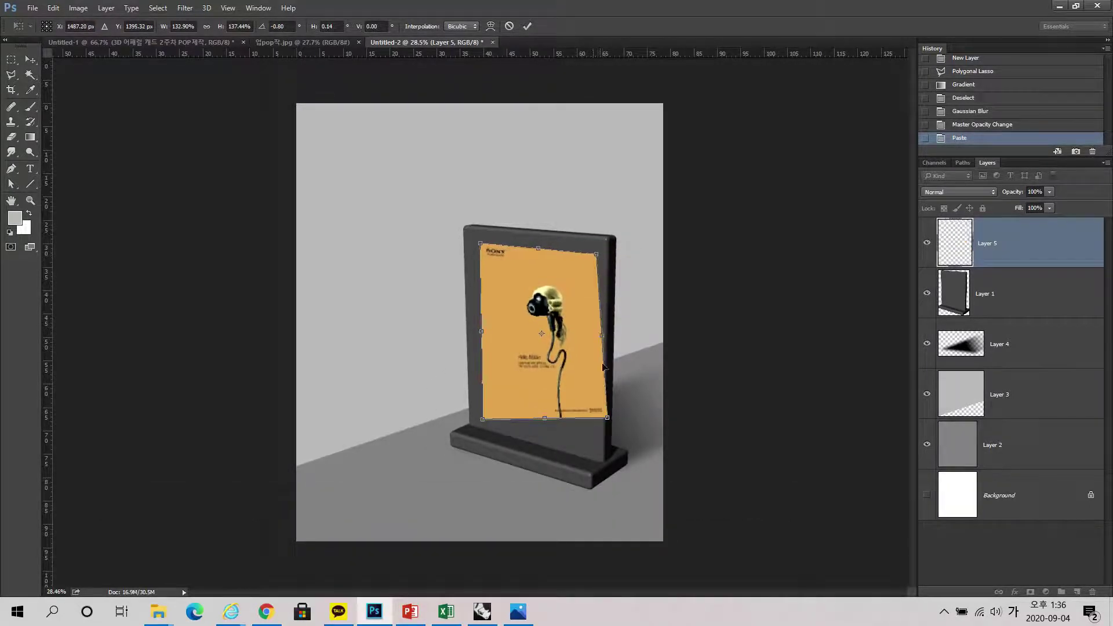
{"action": "left_click_drag", "start_coordinate": [607, 417], "coordinate": [593, 451], "text": "ctrl"}
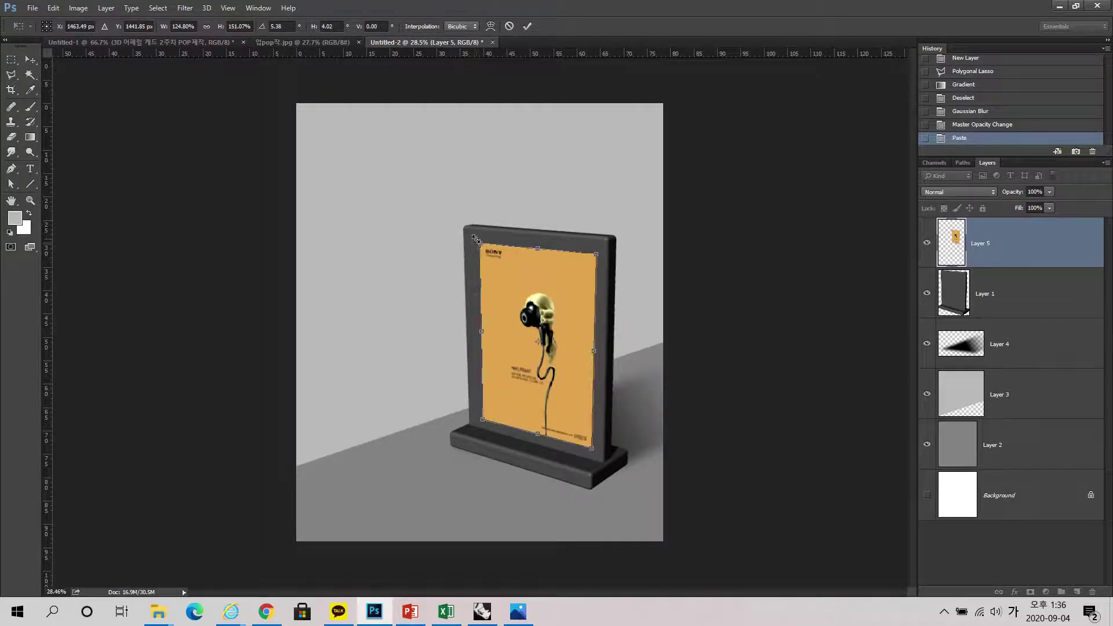
{"action": "left_click_drag", "start_coordinate": [479, 244], "coordinate": [476, 241], "text": "ctrl"}
{"action": "left_click_drag", "start_coordinate": [597, 257], "coordinate": [597, 254], "text": "ctrl"}
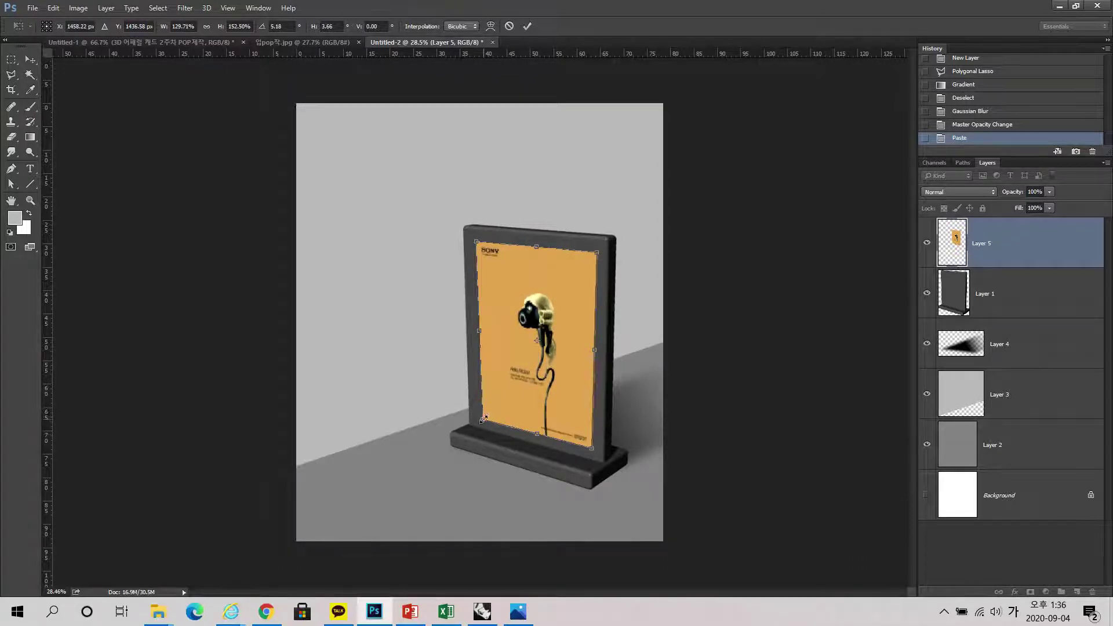
{"action": "left_click_drag", "start_coordinate": [484, 420], "coordinate": [481, 422], "text": "ctrl"}
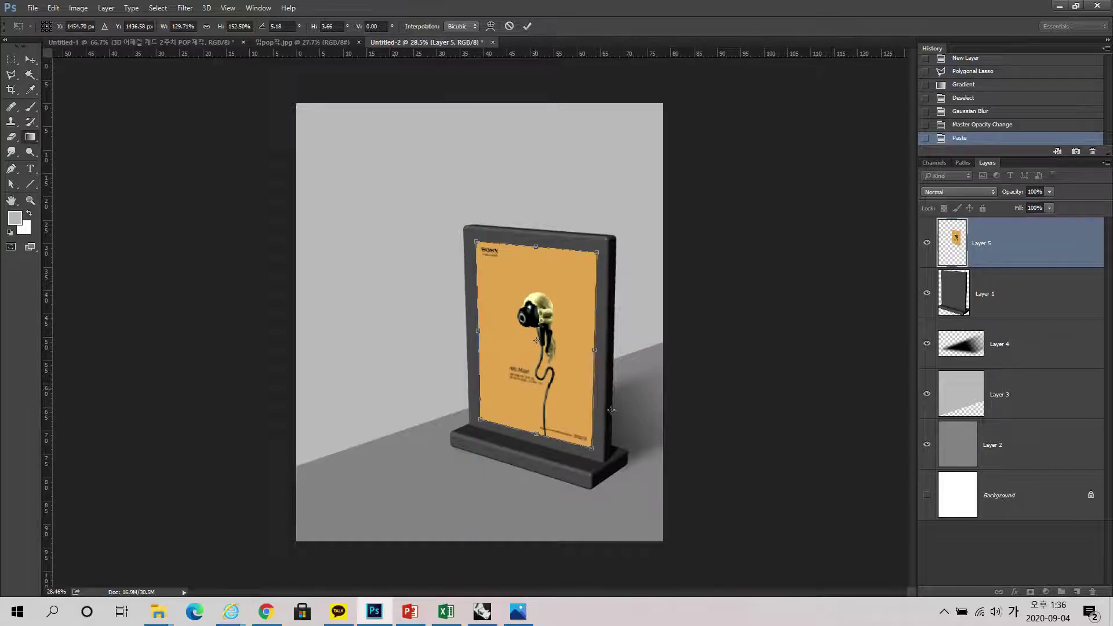
{"action": "key", "text": "Return"}
Step: Nudge the poster slightly left with the Move tool to even out its margins on the panel
{"action": "left_click", "coordinate": [30, 59]}
{"action": "key", "text": "Left"}
{"action": "key", "text": "Left"}
{"action": "key", "text": "Right"}
{"action": "key", "text": "Right"}
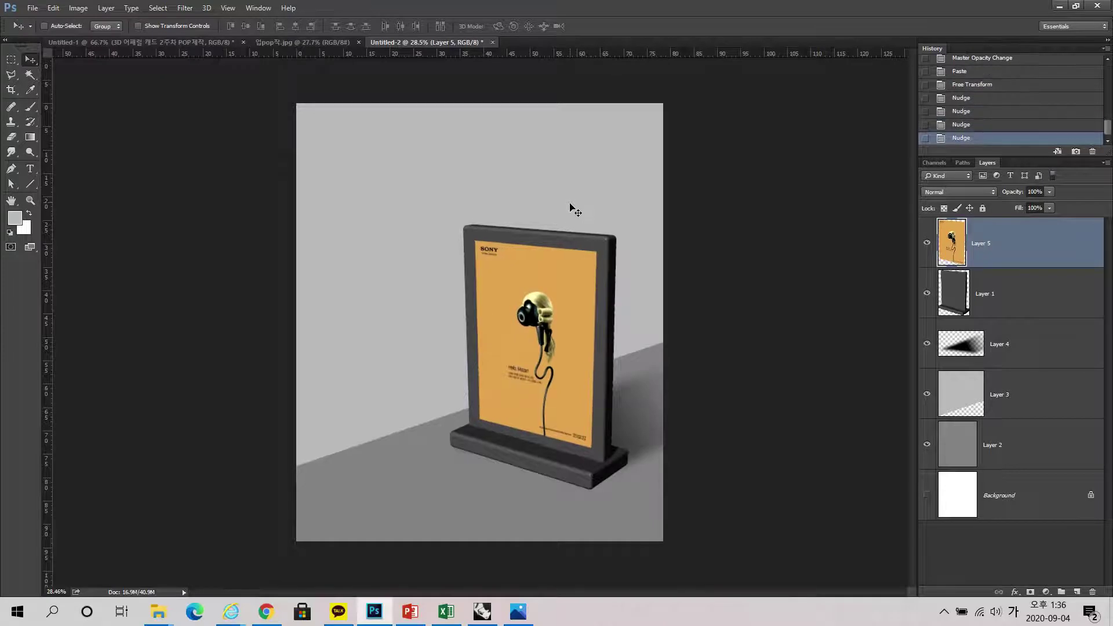
{"action": "key", "text": "Left"}
{"action": "key", "text": "Left"}
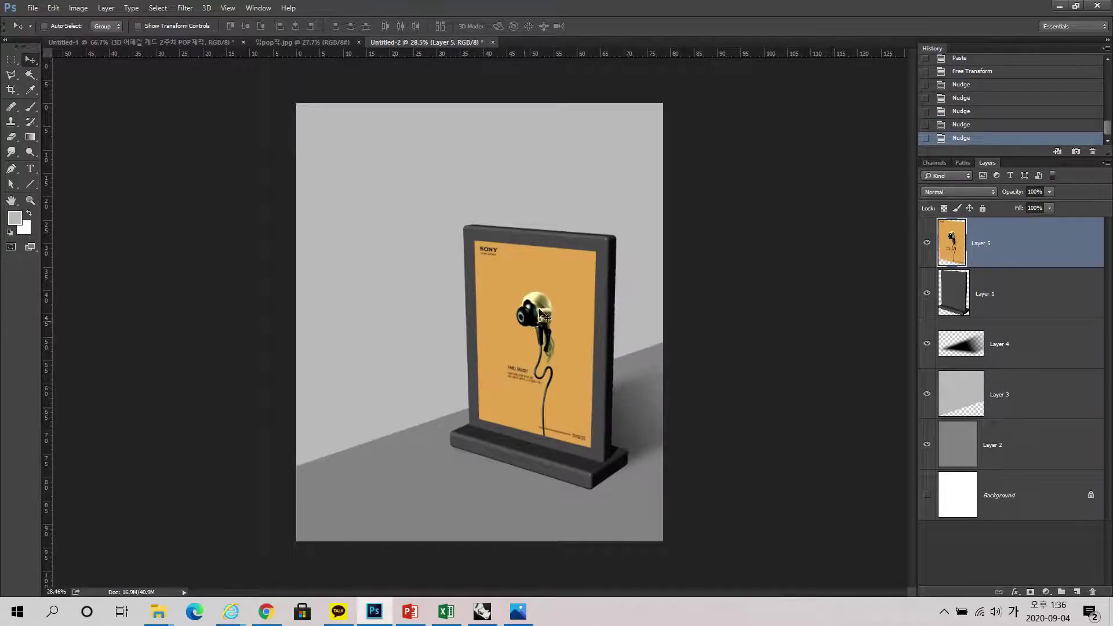
Step: Load the poster layer's outline as a selection and add a new empty layer above it
{"action": "left_click", "coordinate": [956, 252], "text": "ctrl"}
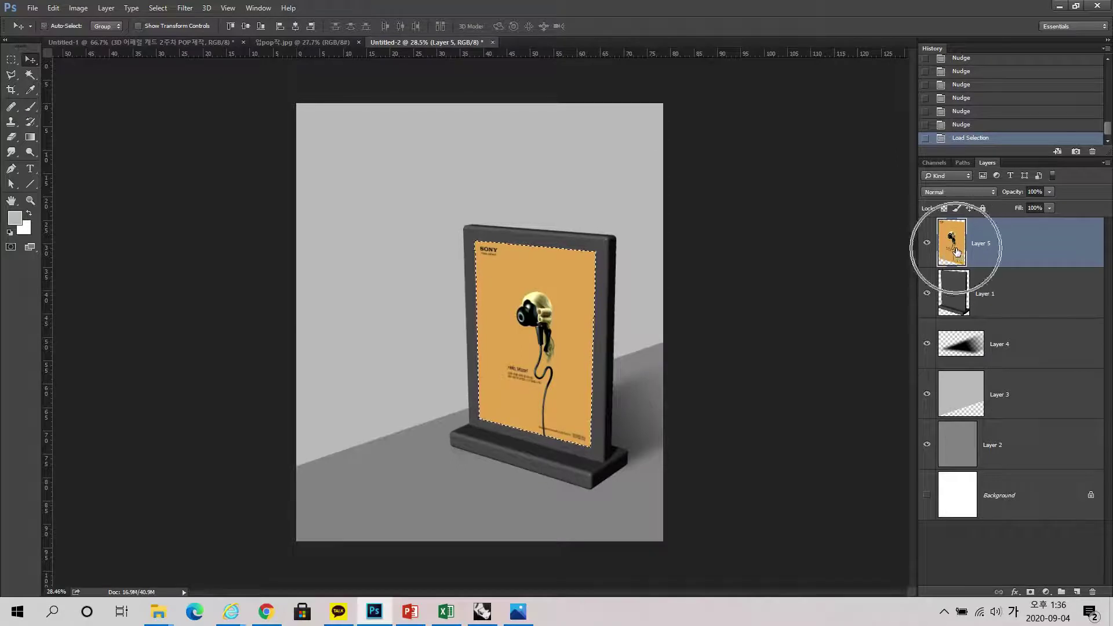
{"action": "left_click", "coordinate": [955, 244]}
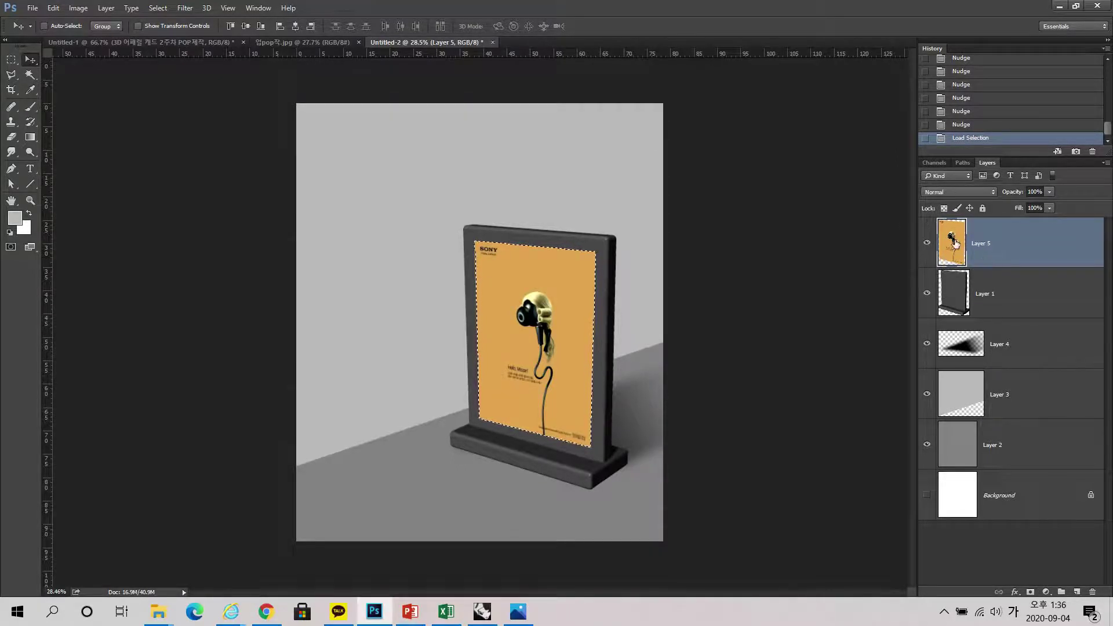
{"action": "key", "text": "ctrl+shift+alt+n"}
{"action": "key", "text": "ctrl"}
{"action": "key", "text": "ctrl"}
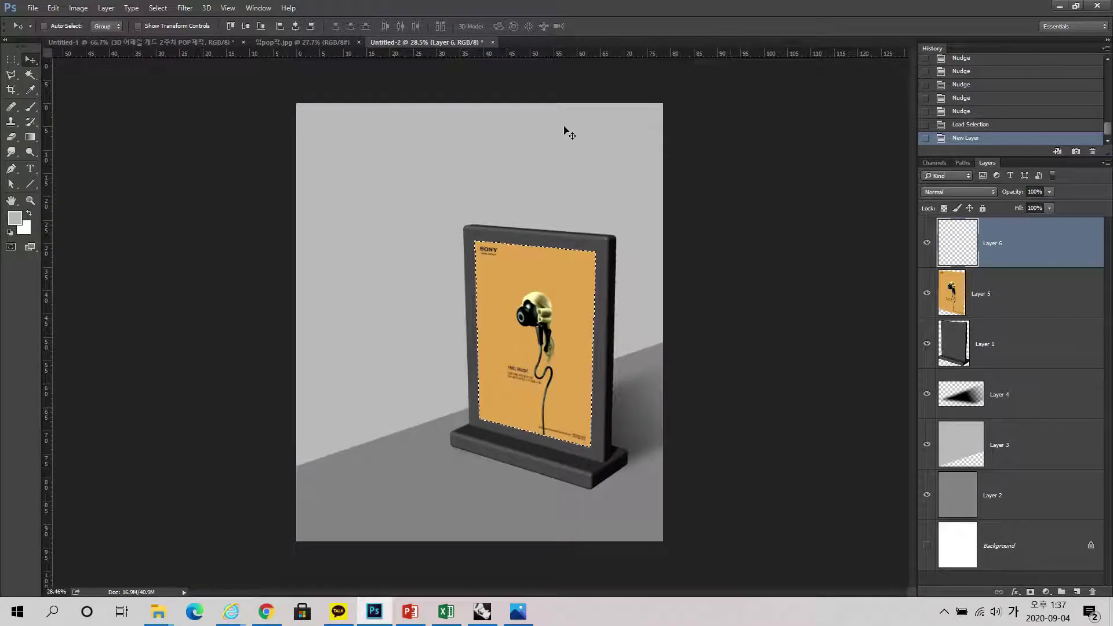
Step: Edit the Gradient tool's black-to-transparent gradient, setting its start colour stop to white (ffffff)
{"action": "key", "text": "g"}
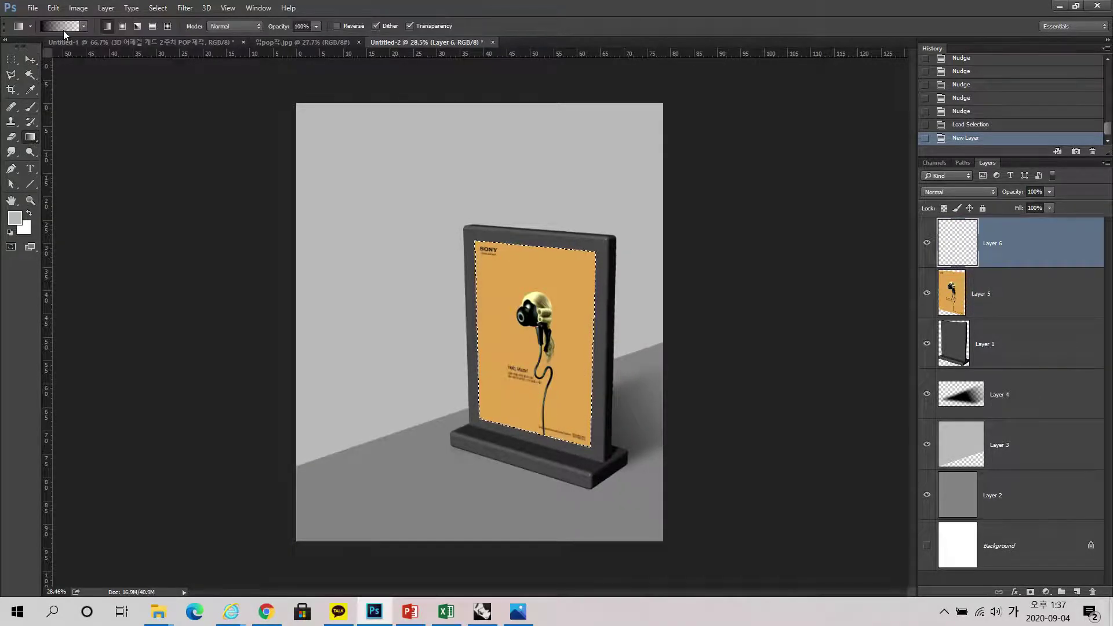
{"action": "left_click", "coordinate": [62, 27]}
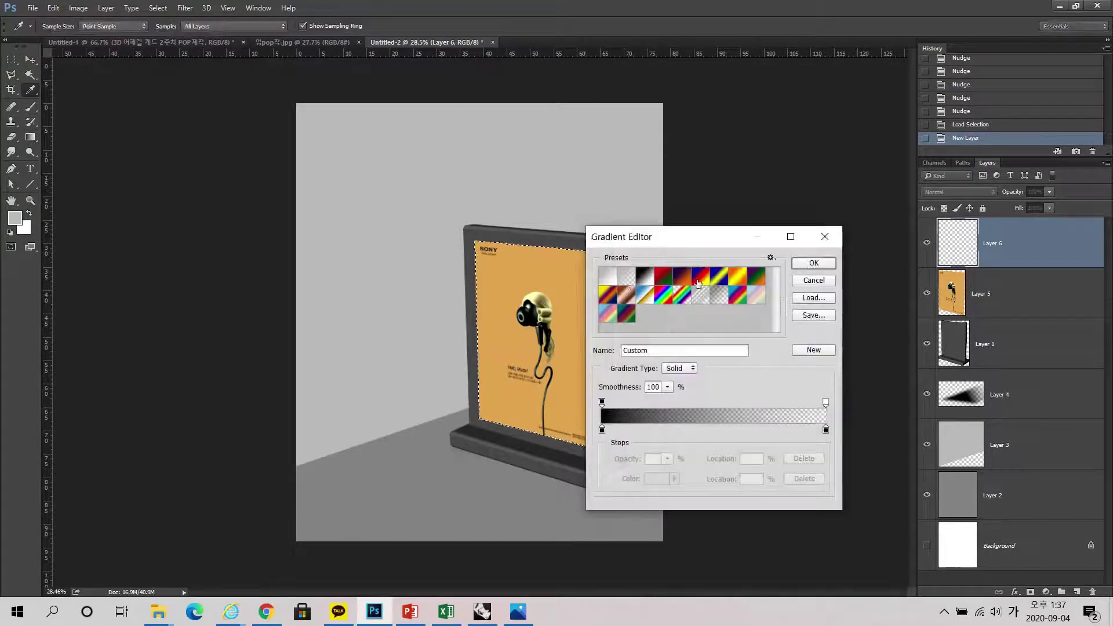
{"action": "double_click", "coordinate": [602, 430]}
{"action": "left_click_drag", "start_coordinate": [324, 412], "coordinate": [265, 384]}
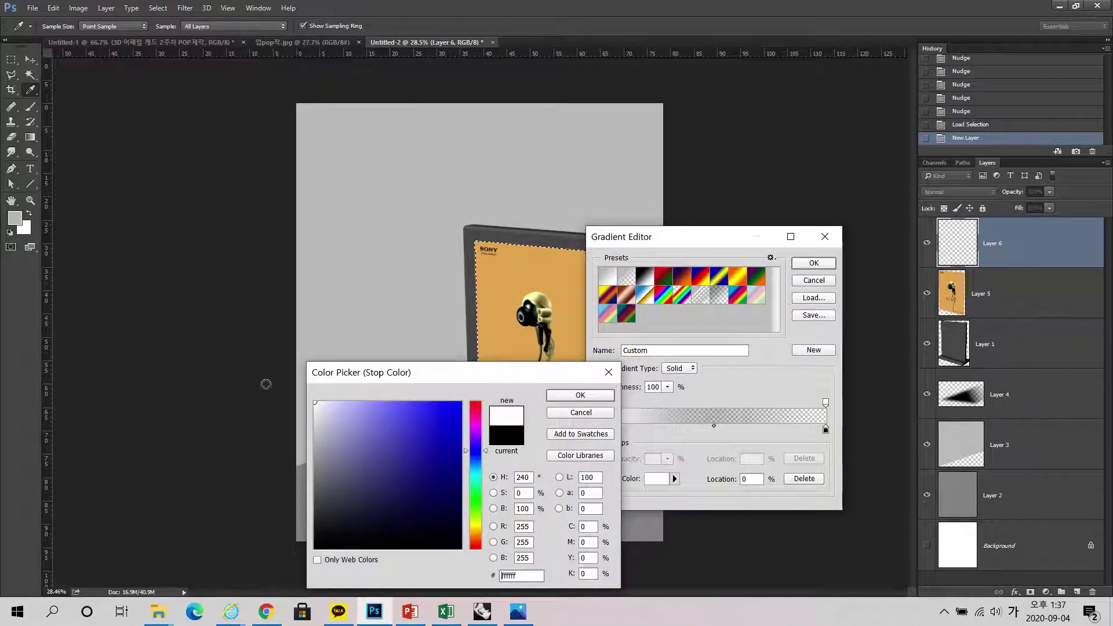
{"action": "left_click", "coordinate": [580, 395]}
Step: Set the gradient's end colour stop to white, remove the stray colour stop, and accept the white-to-transparent gradient
{"action": "left_click", "coordinate": [825, 430]}
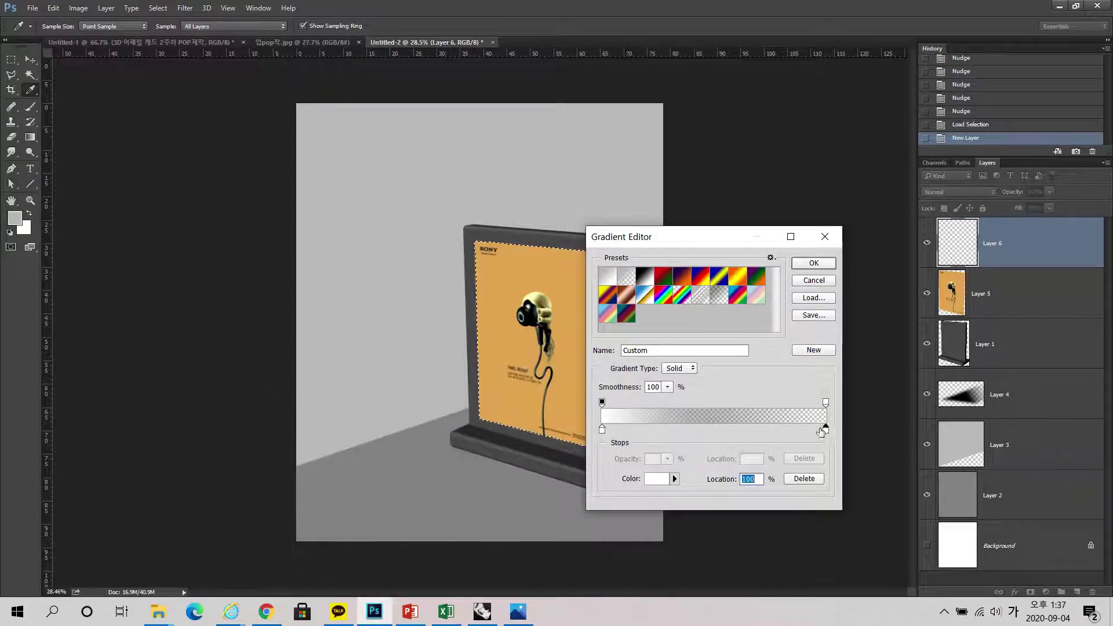
{"action": "double_click", "coordinate": [825, 430]}
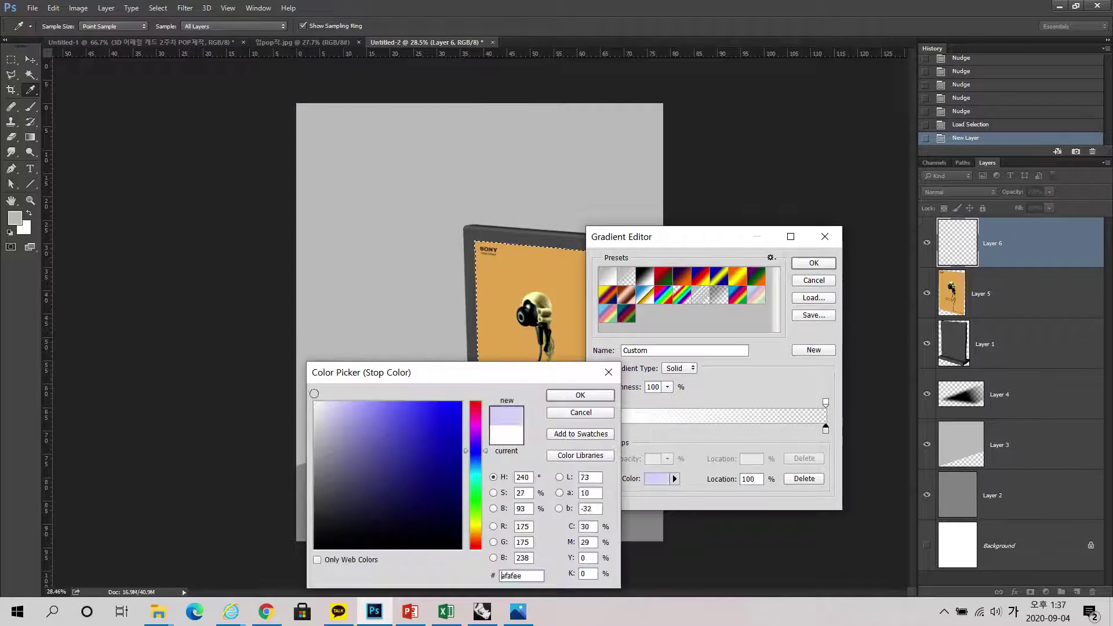
{"action": "left_click", "coordinate": [580, 396]}
{"action": "left_click", "coordinate": [797, 429]}
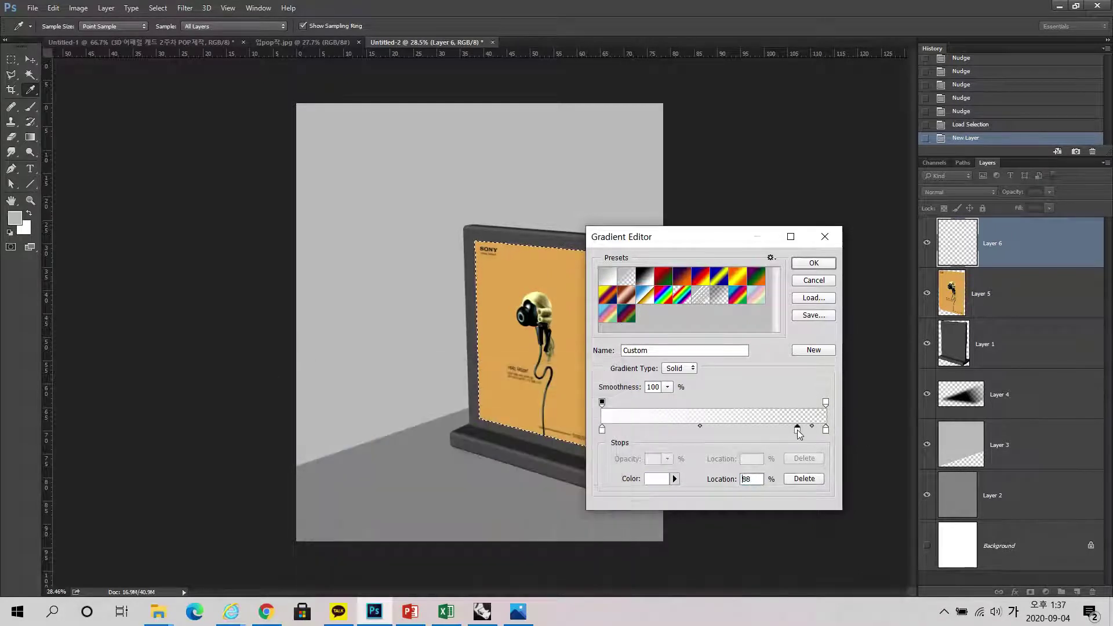
{"action": "left_click", "coordinate": [804, 478]}
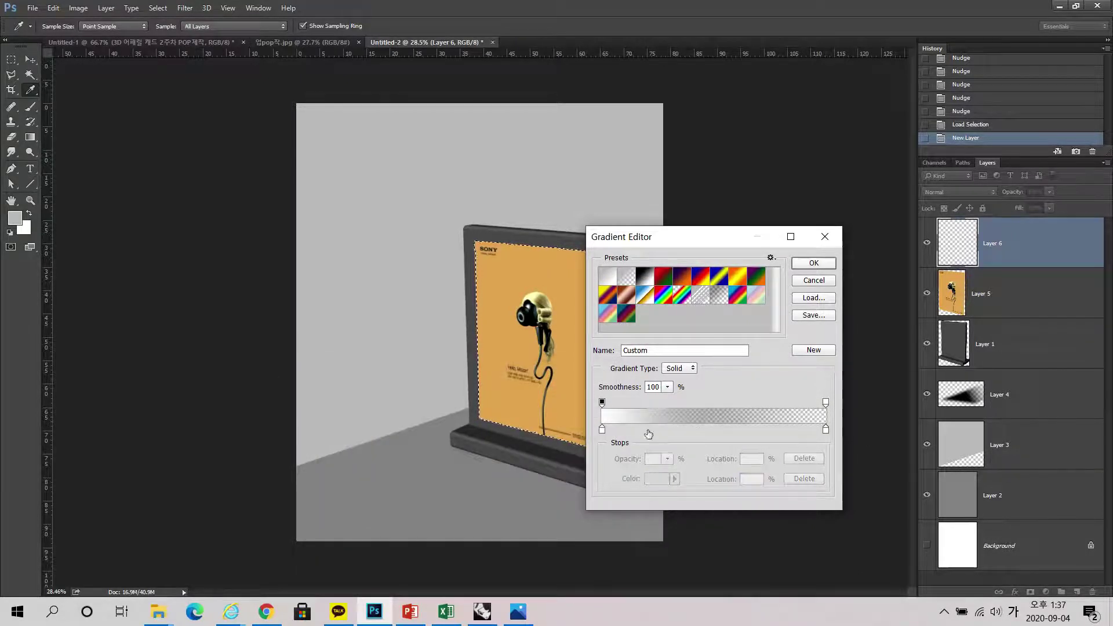
{"action": "left_click_drag", "start_coordinate": [826, 430], "coordinate": [812, 467]}
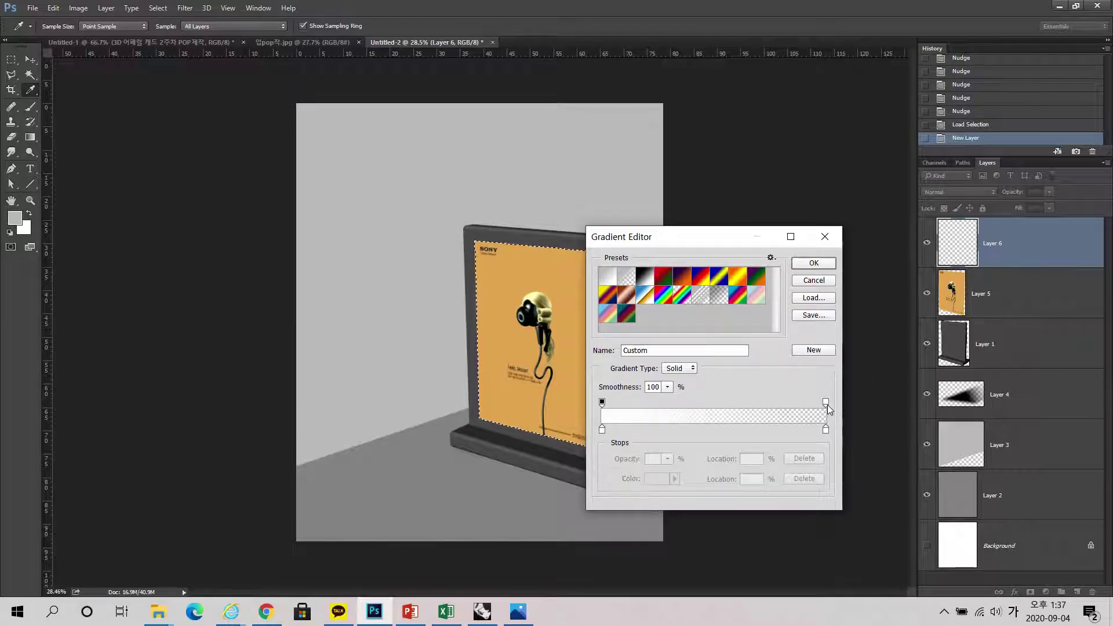
{"action": "left_click", "coordinate": [814, 263]}
Step: Fill the poster selection with the gradient fading downward from its upper-left area, deselect, and lower the layer's opacity to 85%
{"action": "left_click_drag", "start_coordinate": [498, 250], "coordinate": [539, 406]}
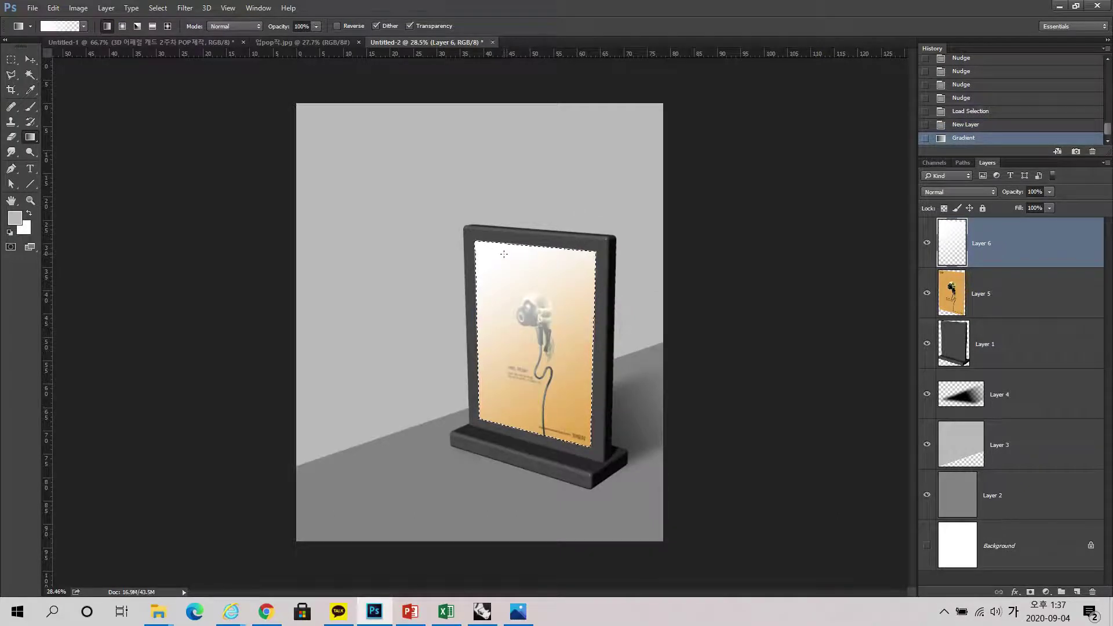
{"action": "key", "text": "ctrl+d"}
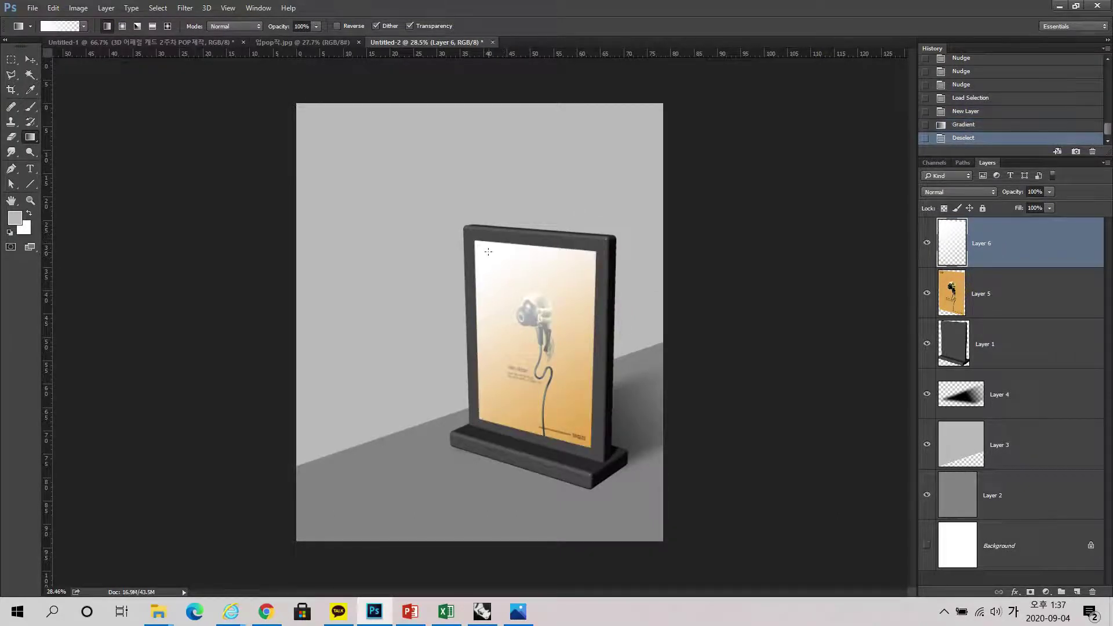
{"action": "left_click_drag", "start_coordinate": [1049, 192], "coordinate": [1033, 202]}
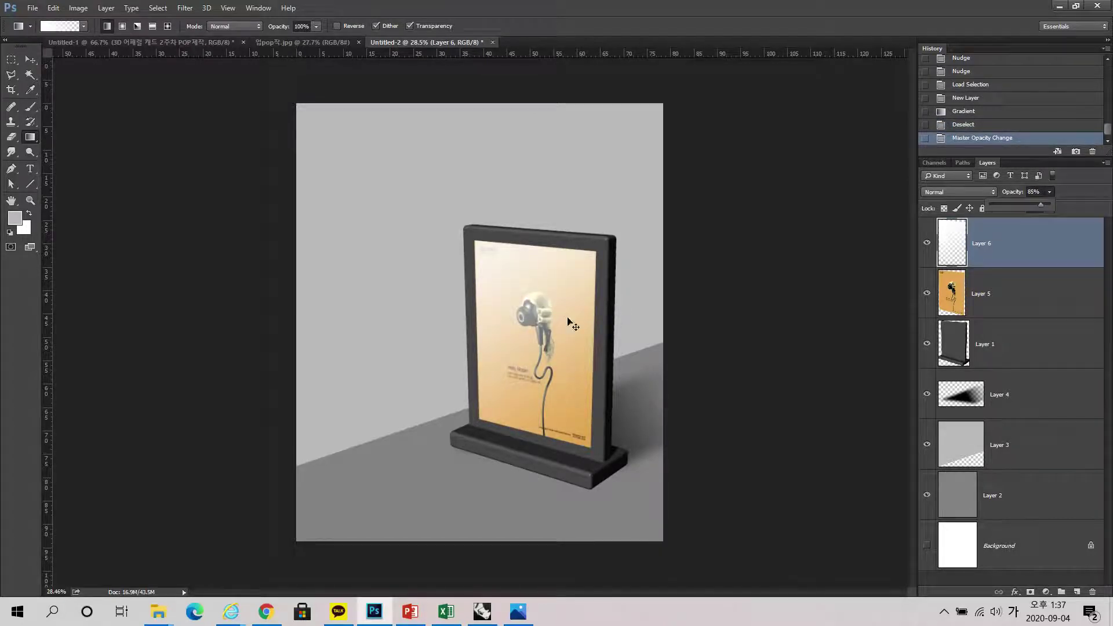
{"action": "left_click", "coordinate": [27, 61]}
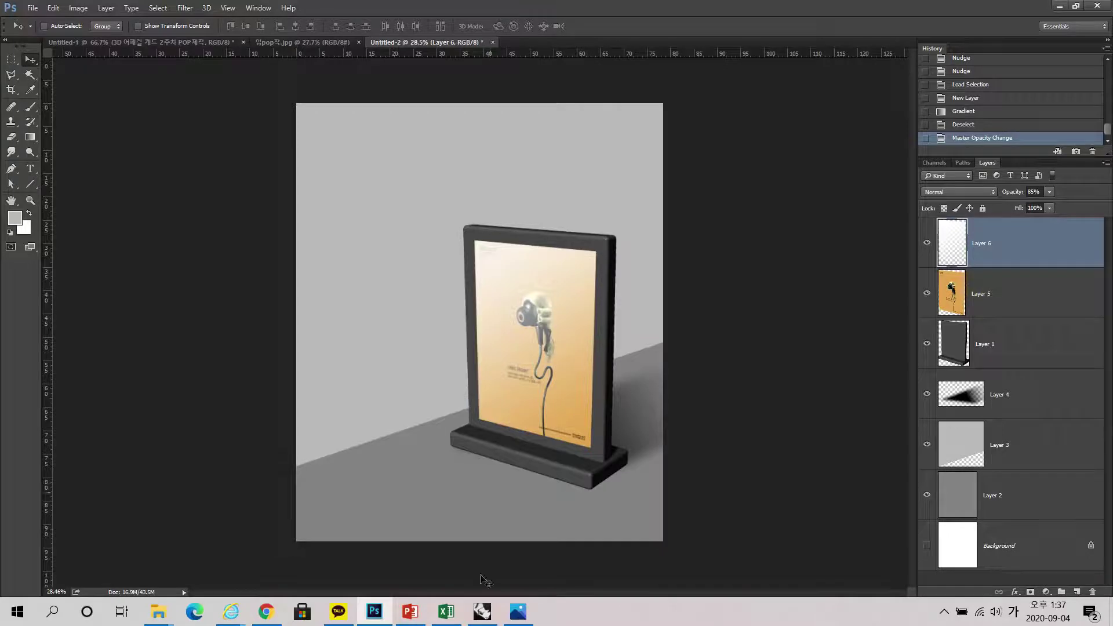
Step: Switch to Rhino and scale the stand's upright panel thinner along its thickness in the Right view
{"action": "left_click", "coordinate": [481, 611]}
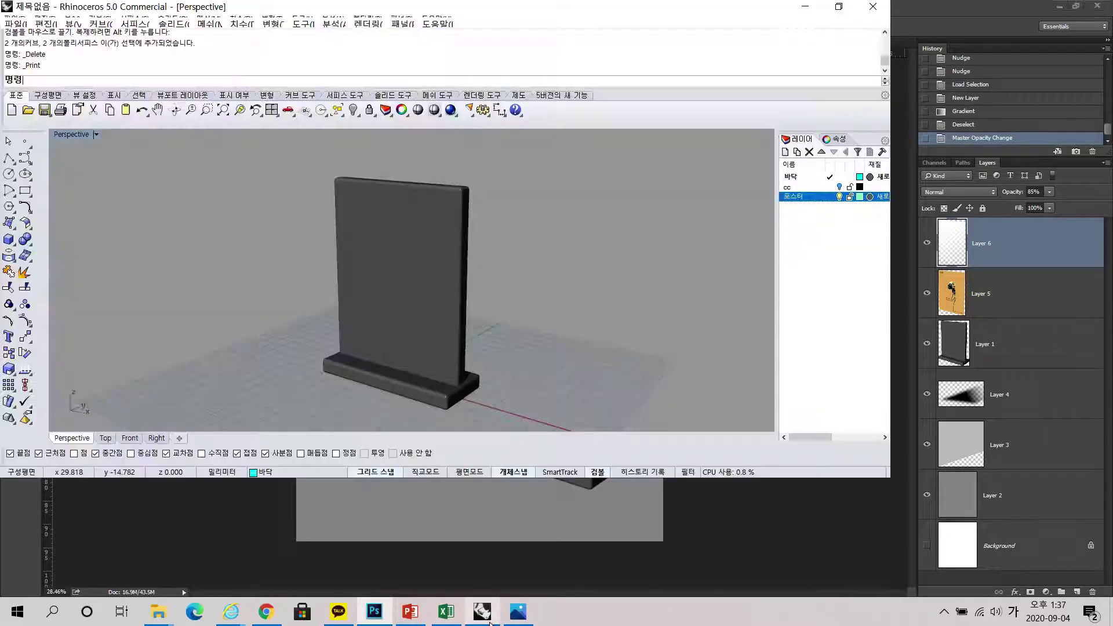
{"action": "left_click", "coordinate": [838, 7]}
{"action": "left_click", "coordinate": [671, 71]}
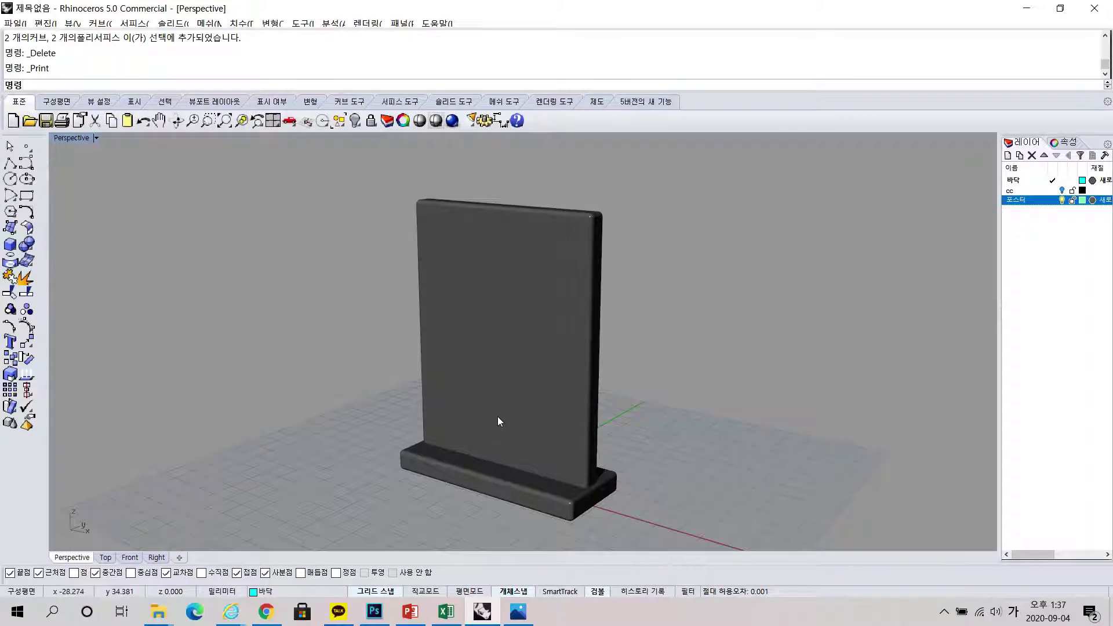
{"action": "left_click", "coordinate": [536, 392]}
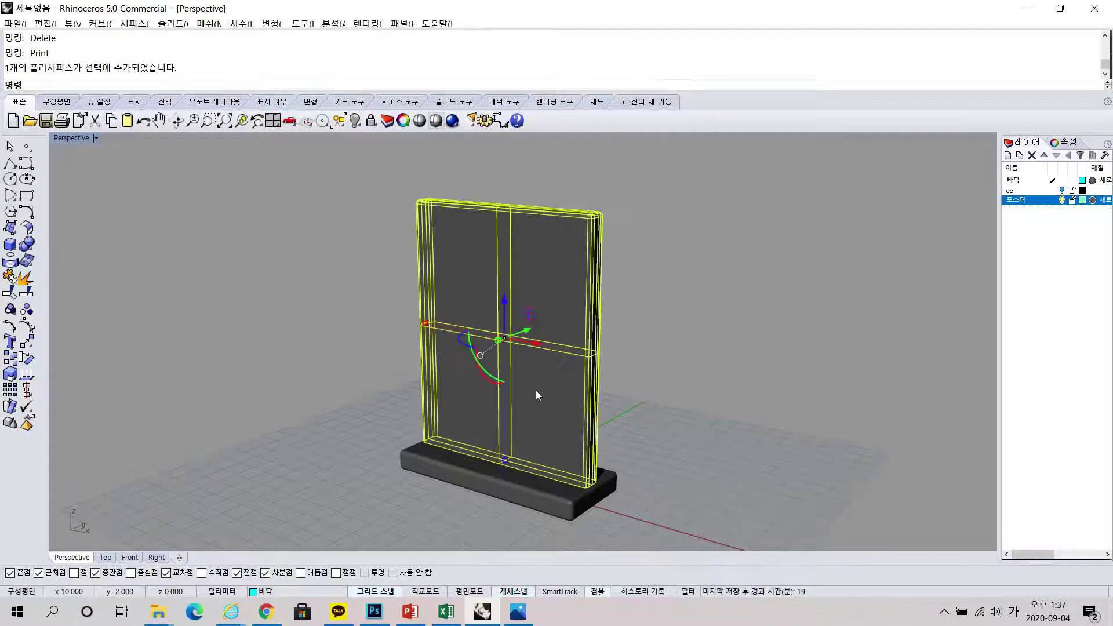
{"action": "left_click", "coordinate": [155, 558]}
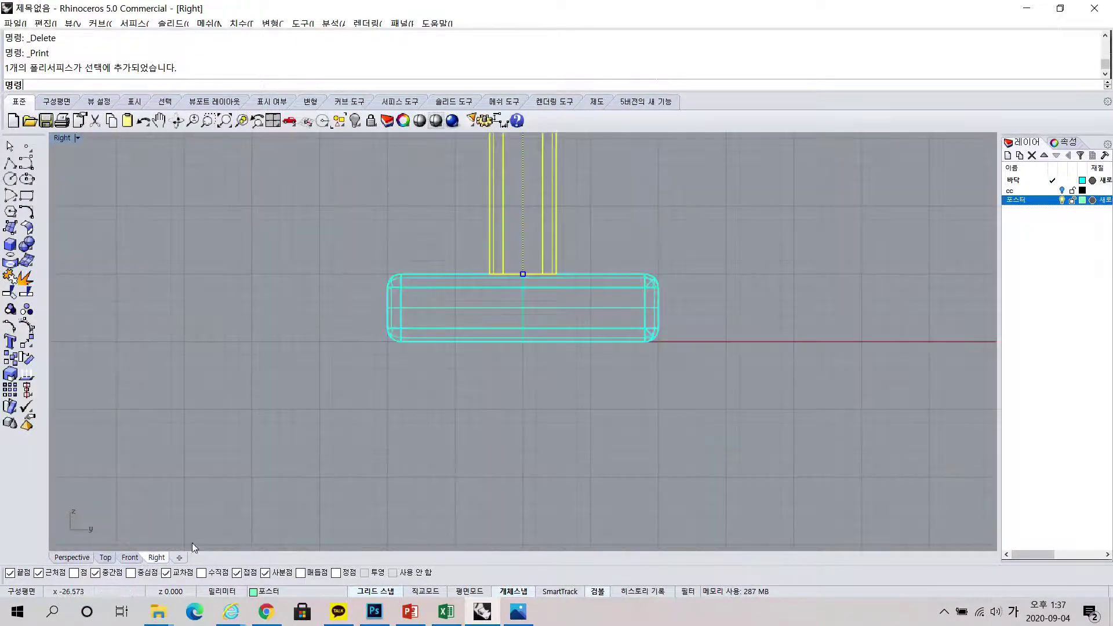
{"action": "scroll", "coordinate": [621, 332], "scroll_direction": "down", "scroll_amount": 6}
{"action": "right_click_drag", "start_coordinate": [554, 205], "coordinate": [582, 303]}
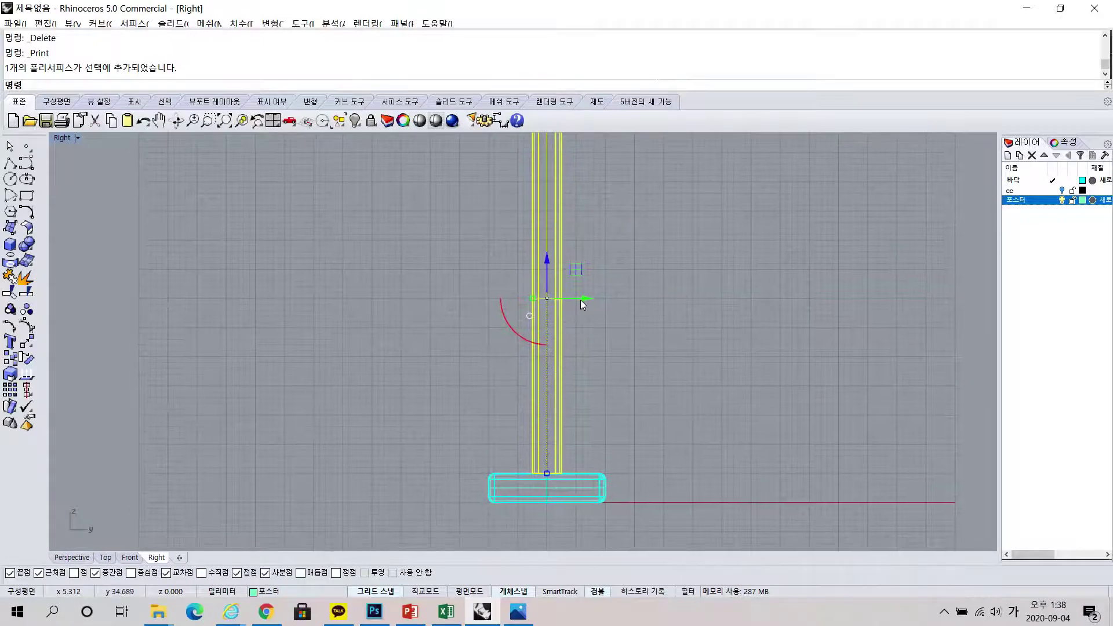
{"action": "scroll", "coordinate": [533, 305], "scroll_direction": "up", "scroll_amount": 5}
{"action": "left_click_drag", "start_coordinate": [544, 300], "coordinate": [555, 297]}
{"action": "key", "text": "Escape"}
{"action": "scroll", "coordinate": [643, 388], "scroll_direction": "down", "scroll_amount": 5}
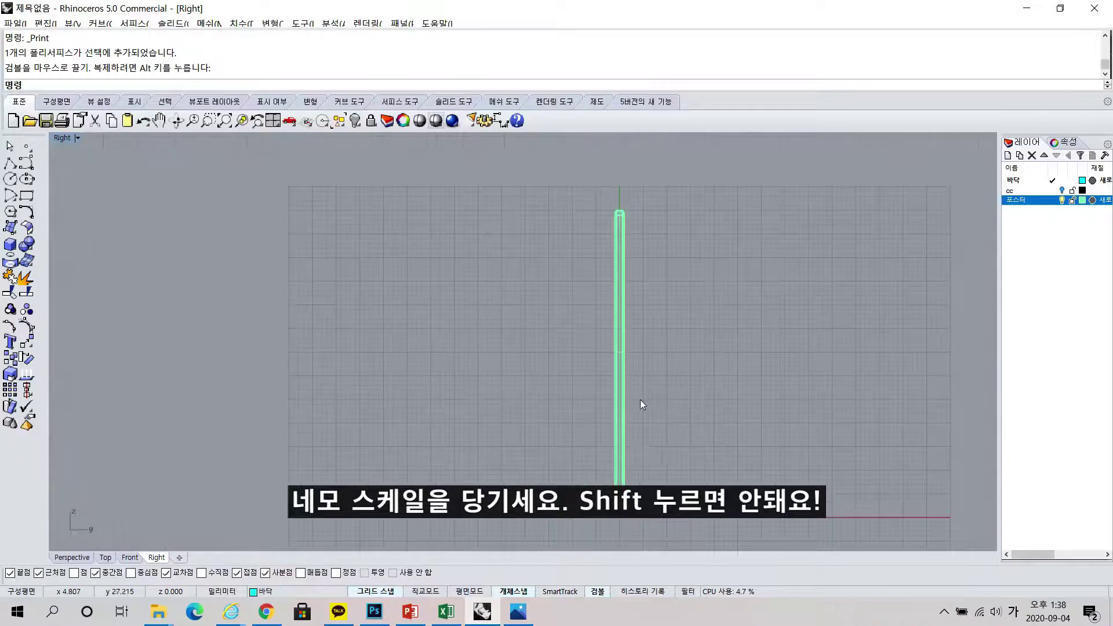
Step: Move the upright panel from the base's centre toward its rear edge in the Right view
{"action": "left_click", "coordinate": [70, 557]}
{"action": "mouse_move", "coordinate": [493, 406]}
{"action": "right_mouse_down"}
{"action": "mouse_move", "coordinate": [537, 403]}
{"action": "mouse_move", "coordinate": [570, 361]}
{"action": "mouse_move", "coordinate": [540, 456]}
{"action": "right_mouse_up"}
{"action": "left_click", "coordinate": [543, 481]}
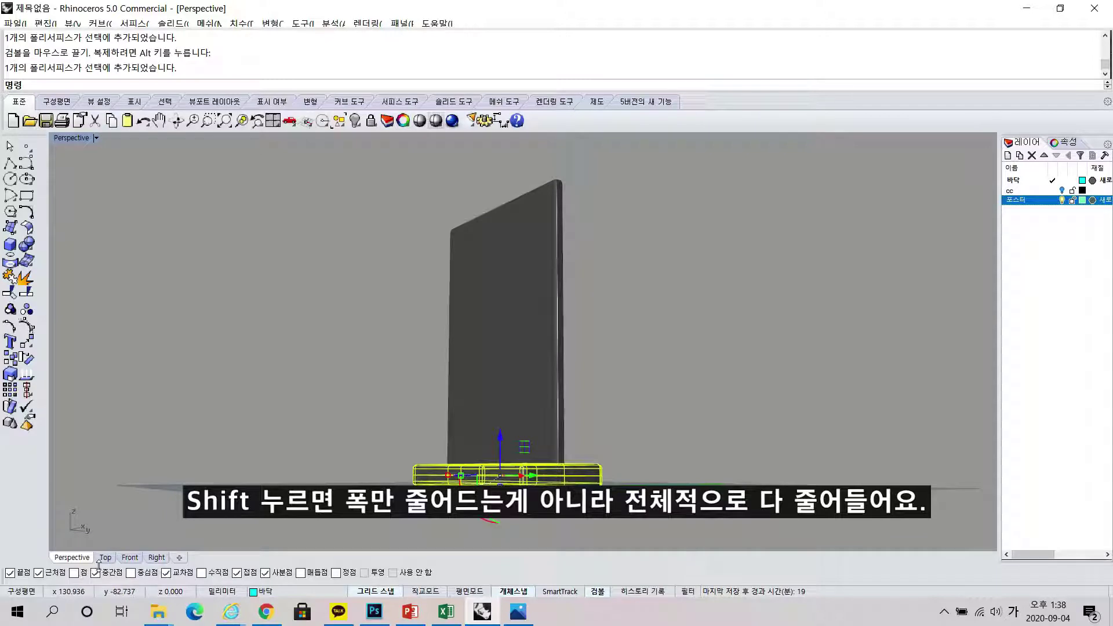
{"action": "right_click_drag", "start_coordinate": [371, 325], "coordinate": [585, 377]}
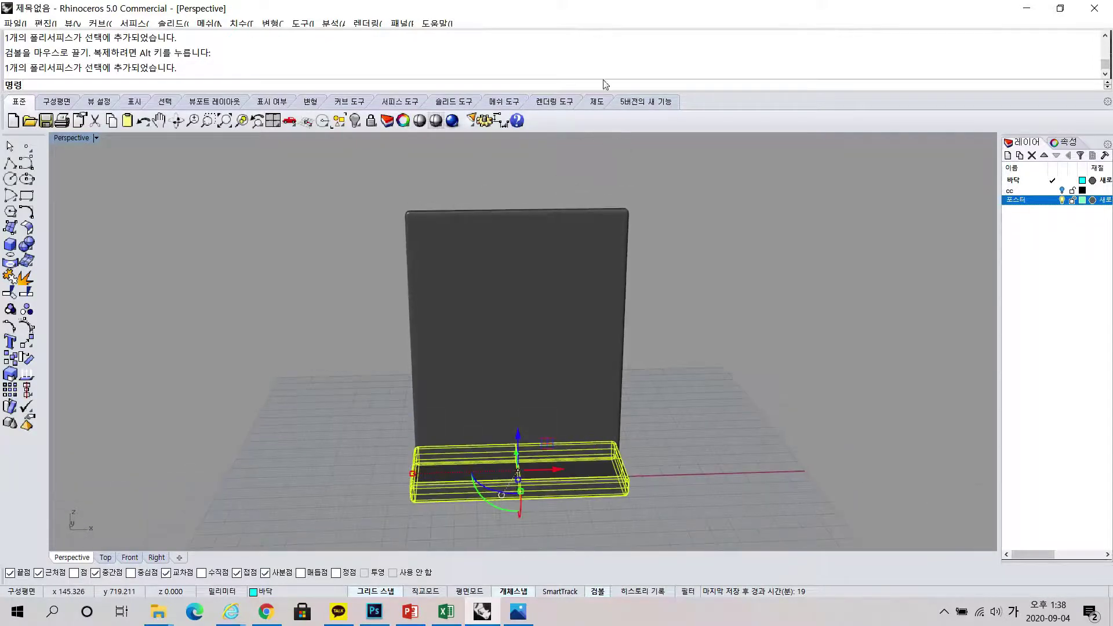
{"action": "right_click_drag", "start_coordinate": [622, 232], "coordinate": [641, 280]}
{"action": "key", "text": "Escape"}
{"action": "left_click", "coordinate": [516, 285]}
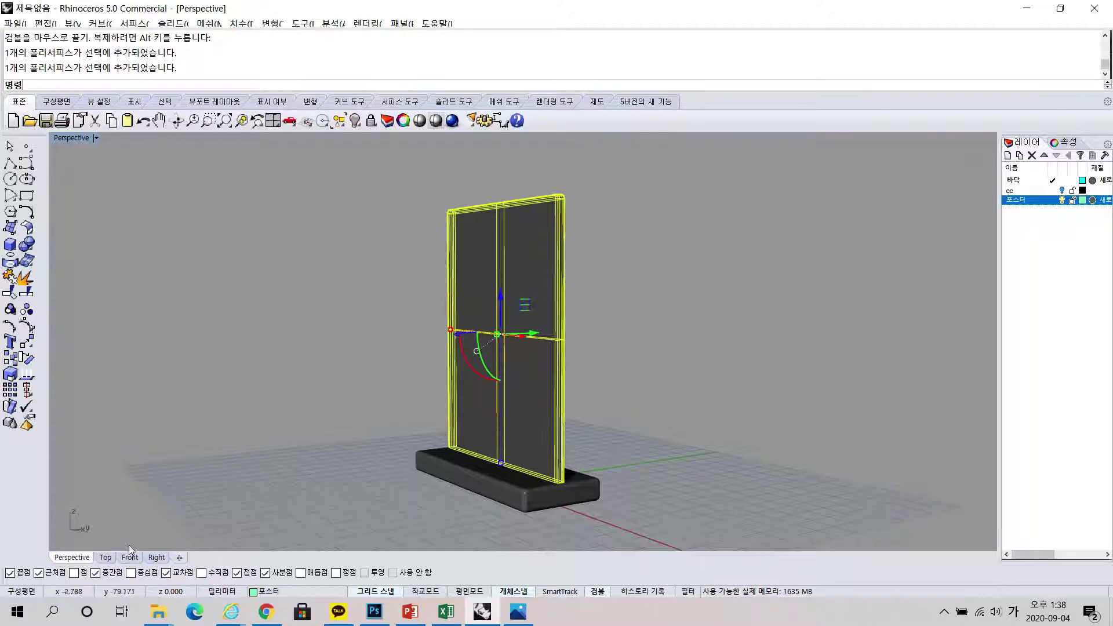
{"action": "left_click", "coordinate": [156, 557]}
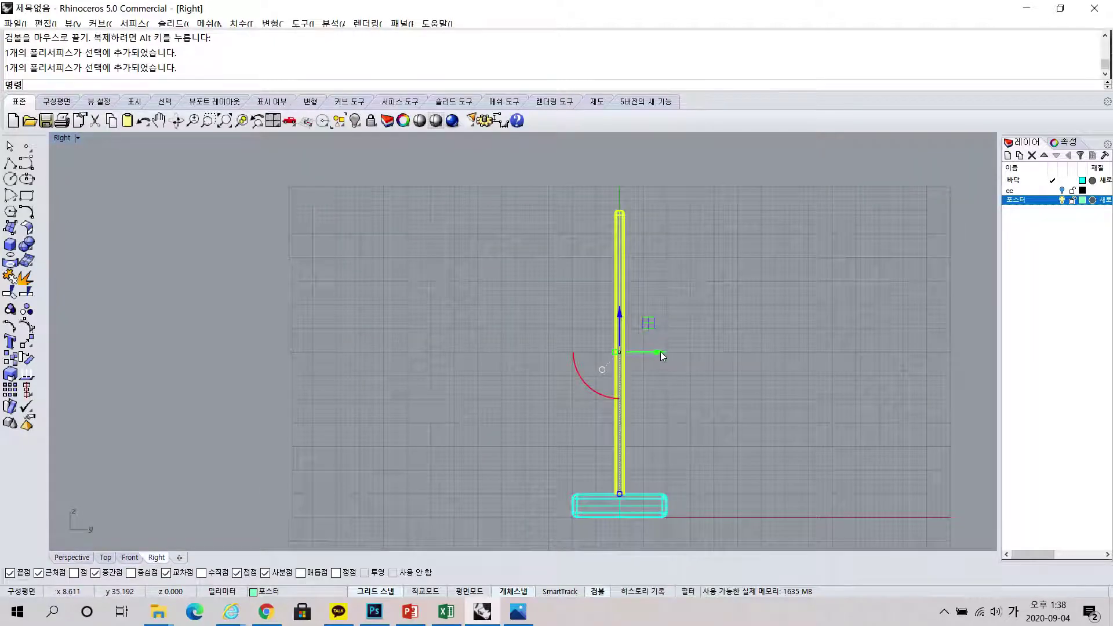
{"action": "left_click_drag", "start_coordinate": [659, 351], "coordinate": [693, 353]}
{"action": "left_click", "coordinate": [748, 311]}
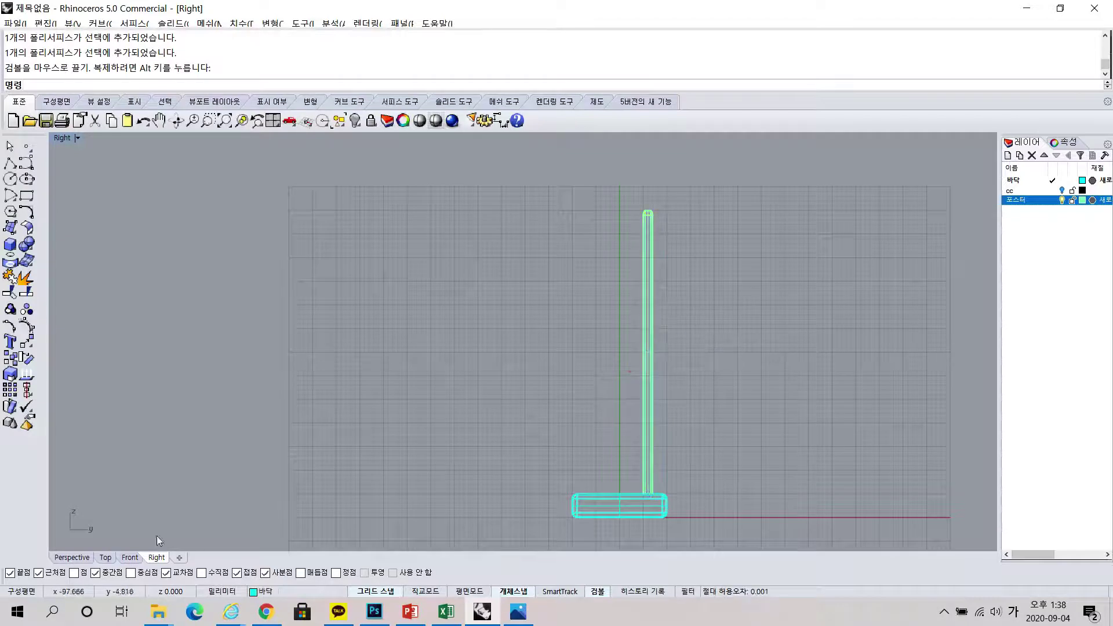
{"action": "left_click", "coordinate": [72, 557]}
{"action": "mouse_move", "coordinate": [634, 489]}
{"action": "right_mouse_down"}
{"action": "mouse_move", "coordinate": [499, 474]}
{"action": "mouse_move", "coordinate": [666, 462]}
{"action": "mouse_move", "coordinate": [826, 481]}
{"action": "mouse_move", "coordinate": [824, 455]}
{"action": "mouse_move", "coordinate": [795, 513]}
{"action": "mouse_move", "coordinate": [621, 485]}
{"action": "mouse_move", "coordinate": [542, 442]}
{"action": "mouse_move", "coordinate": [549, 464]}
{"action": "mouse_move", "coordinate": [528, 468]}
{"action": "mouse_move", "coordinate": [606, 402]}
{"action": "mouse_move", "coordinate": [529, 405]}
{"action": "mouse_move", "coordinate": [583, 418]}
{"action": "mouse_move", "coordinate": [601, 367]}
{"action": "mouse_move", "coordinate": [640, 422]}
{"action": "mouse_move", "coordinate": [643, 360]}
{"action": "mouse_move", "coordinate": [621, 407]}
{"action": "mouse_move", "coordinate": [626, 390]}
{"action": "mouse_move", "coordinate": [633, 410]}
{"action": "right_mouse_up"}
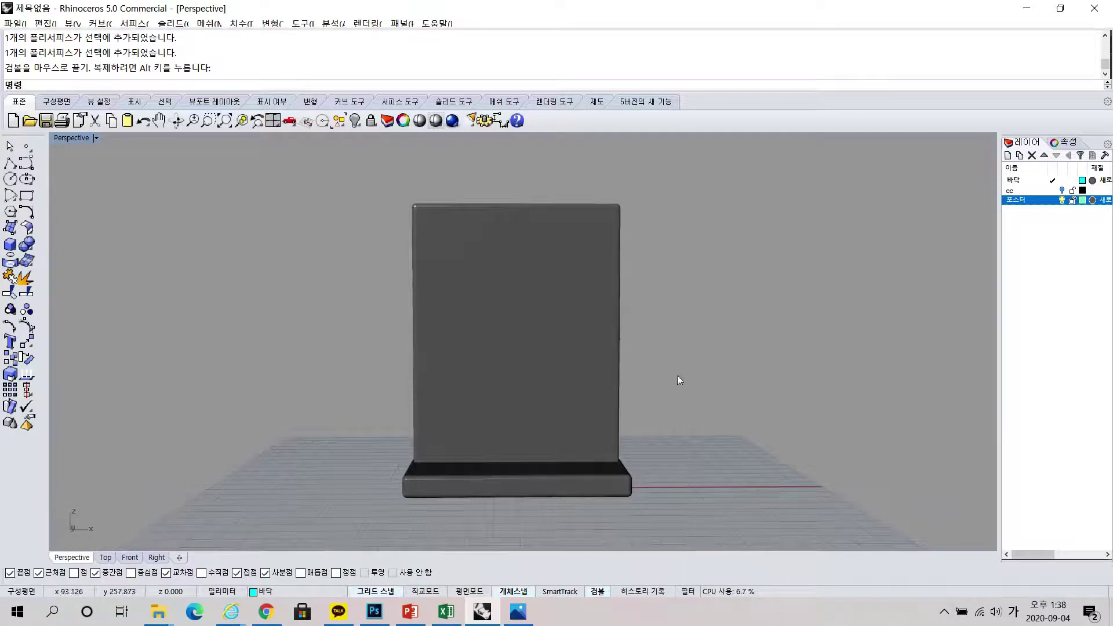
Step: Turn on the cc layer and draw a corner-to-corner rectangle on the 사진 layer, inset evenly within the panel's outline in the Front view
{"action": "left_click", "coordinate": [1062, 191]}
{"action": "right_click_drag", "start_coordinate": [927, 243], "coordinate": [658, 293]}
{"action": "left_click", "coordinate": [25, 195]}
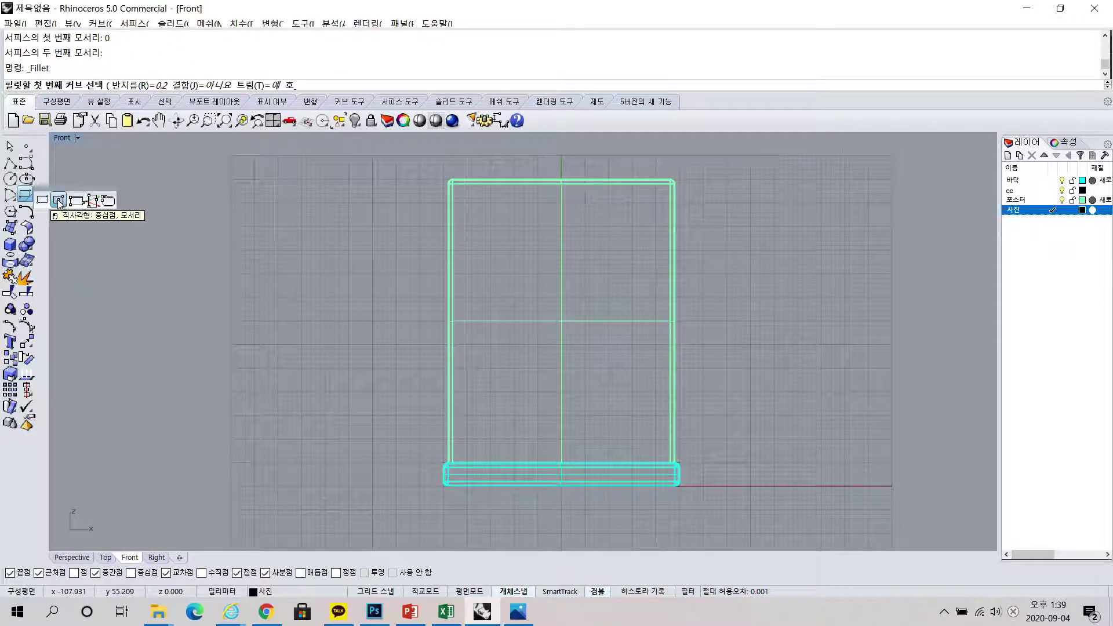
{"action": "left_click", "coordinate": [43, 201]}
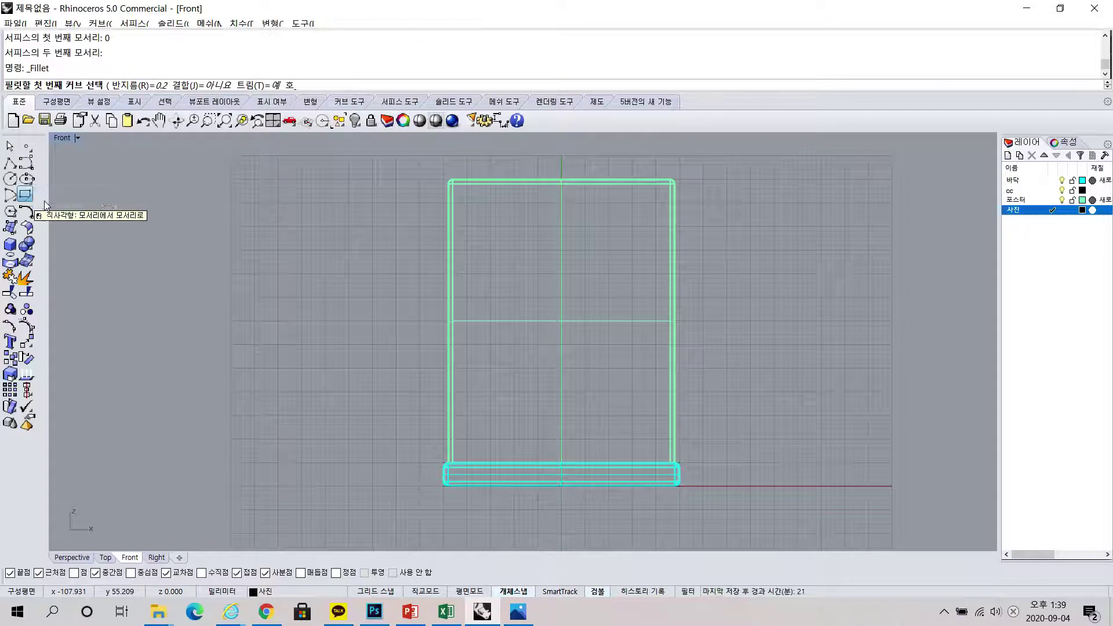
{"action": "left_click", "coordinate": [472, 204]}
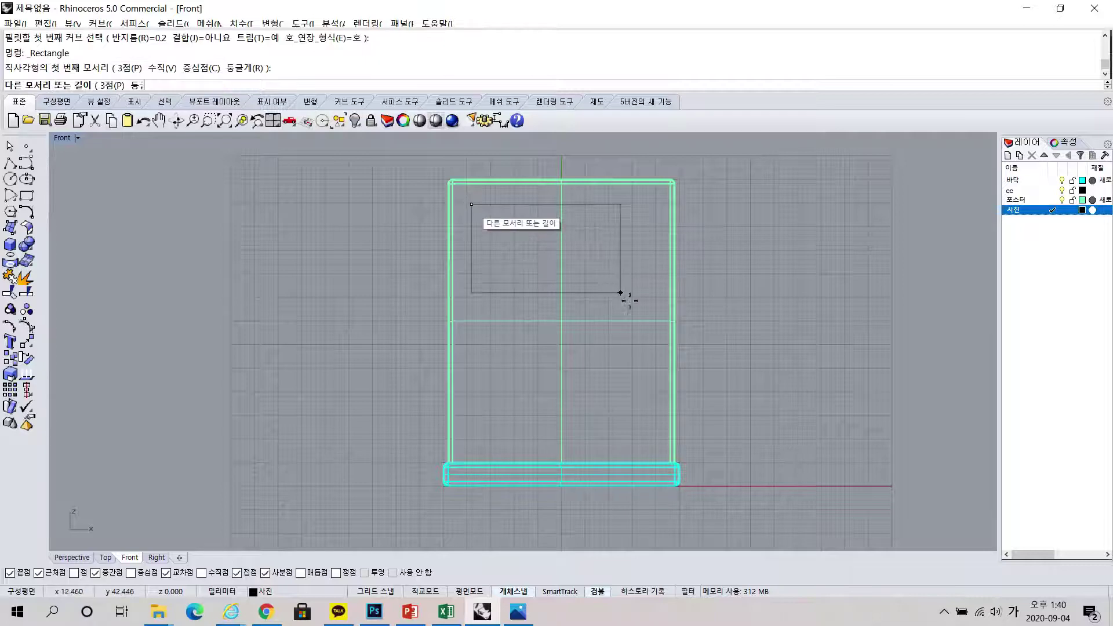
{"action": "left_click", "coordinate": [650, 446]}
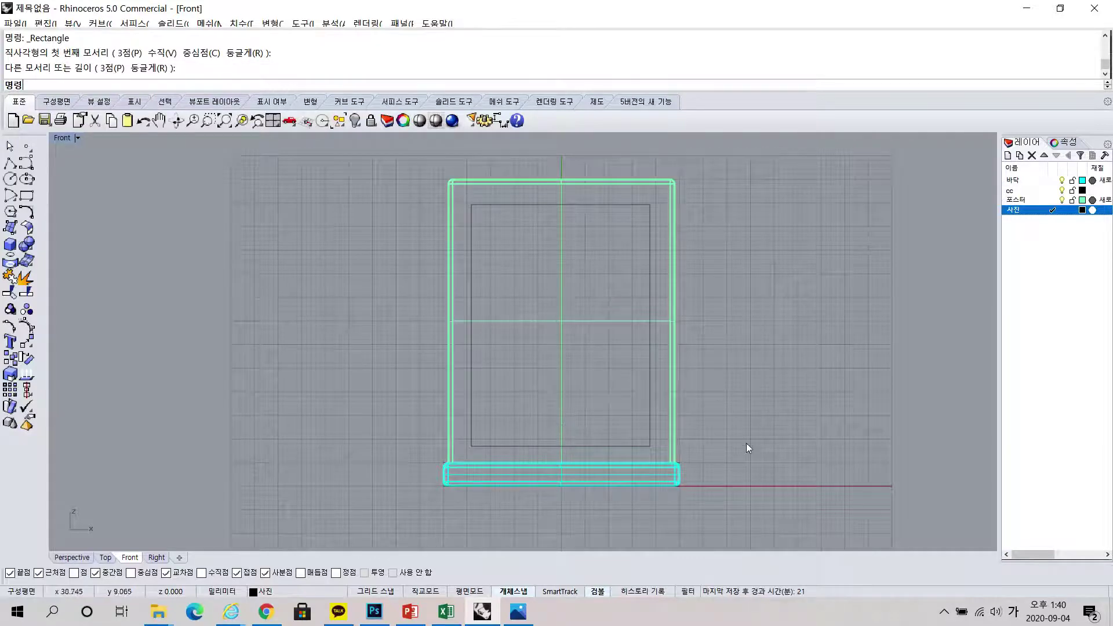
Step: Try to right-align the rectangle to the panel's front face in the Perspective view
{"action": "left_click", "coordinate": [650, 445]}
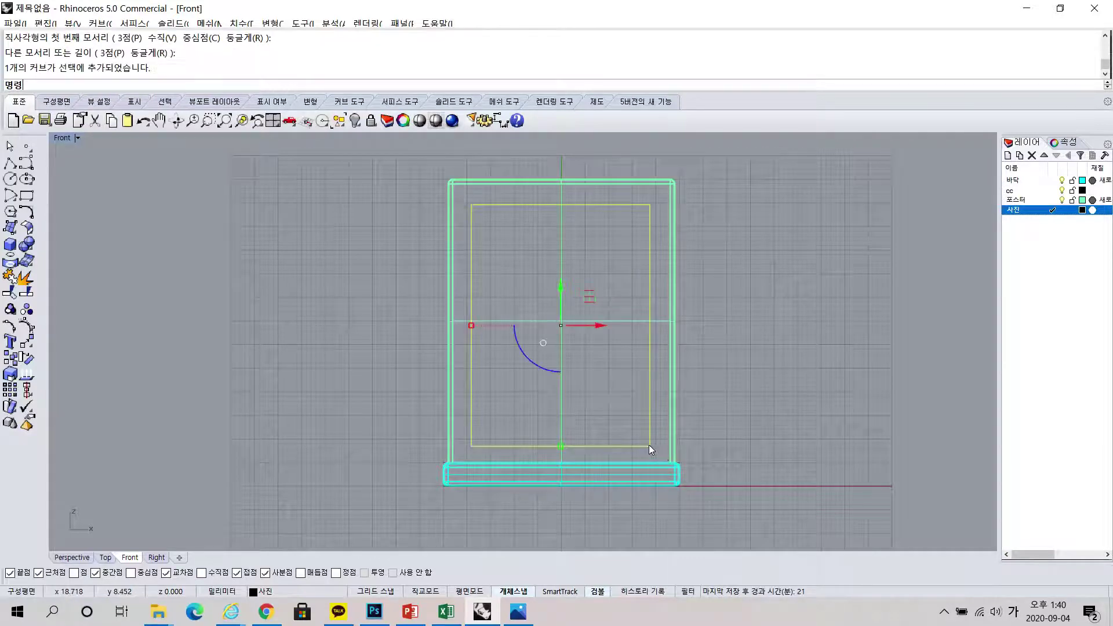
{"action": "left_click", "coordinate": [755, 439]}
{"action": "left_click", "coordinate": [649, 445]}
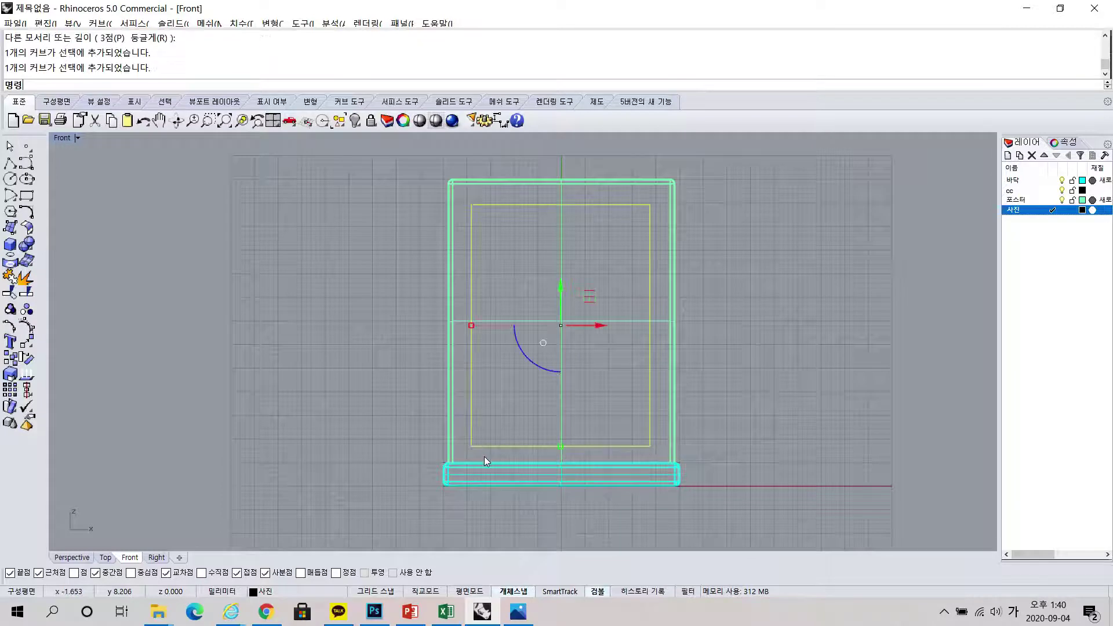
{"action": "left_click", "coordinate": [72, 557]}
{"action": "right_click_drag", "start_coordinate": [626, 441], "coordinate": [532, 421]}
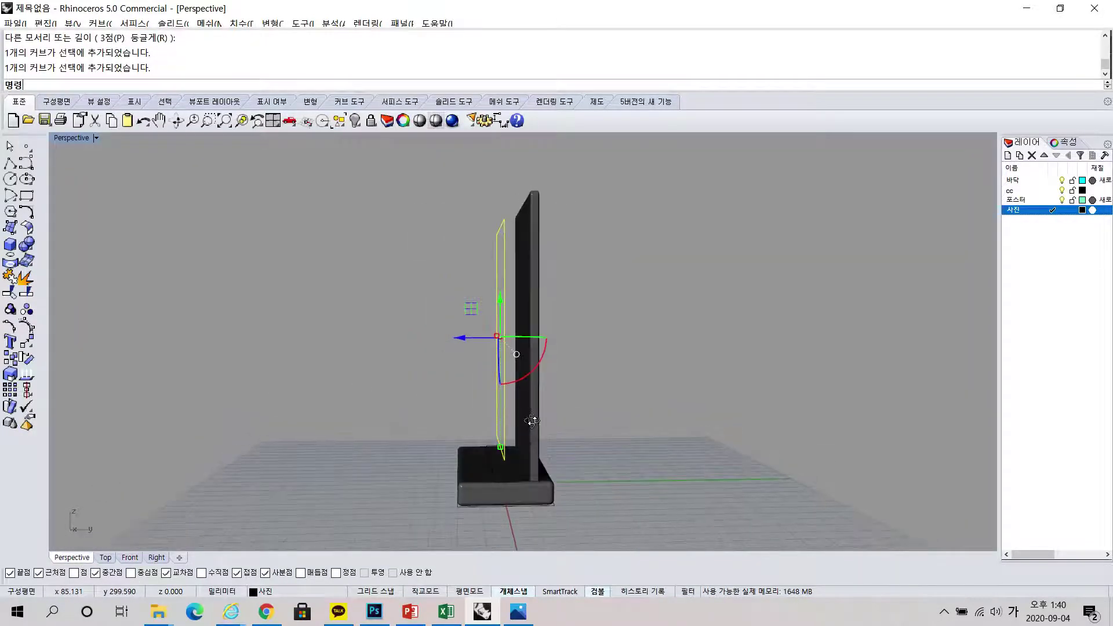
{"action": "scroll", "coordinate": [517, 326], "scroll_direction": "up", "scroll_amount": 3}
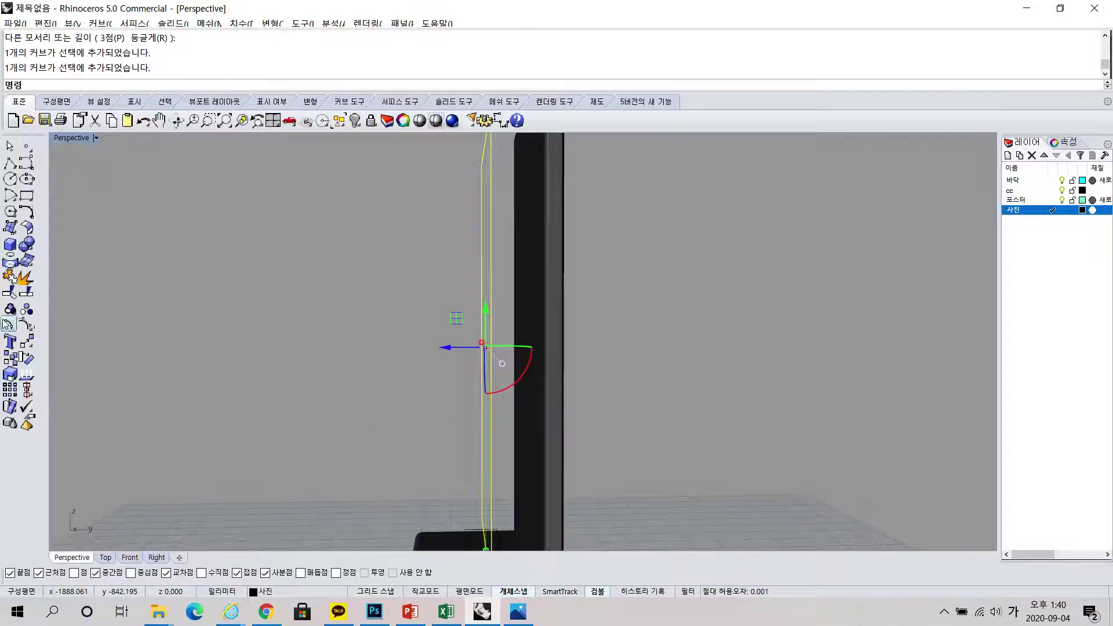
{"action": "left_click", "coordinate": [26, 389]}
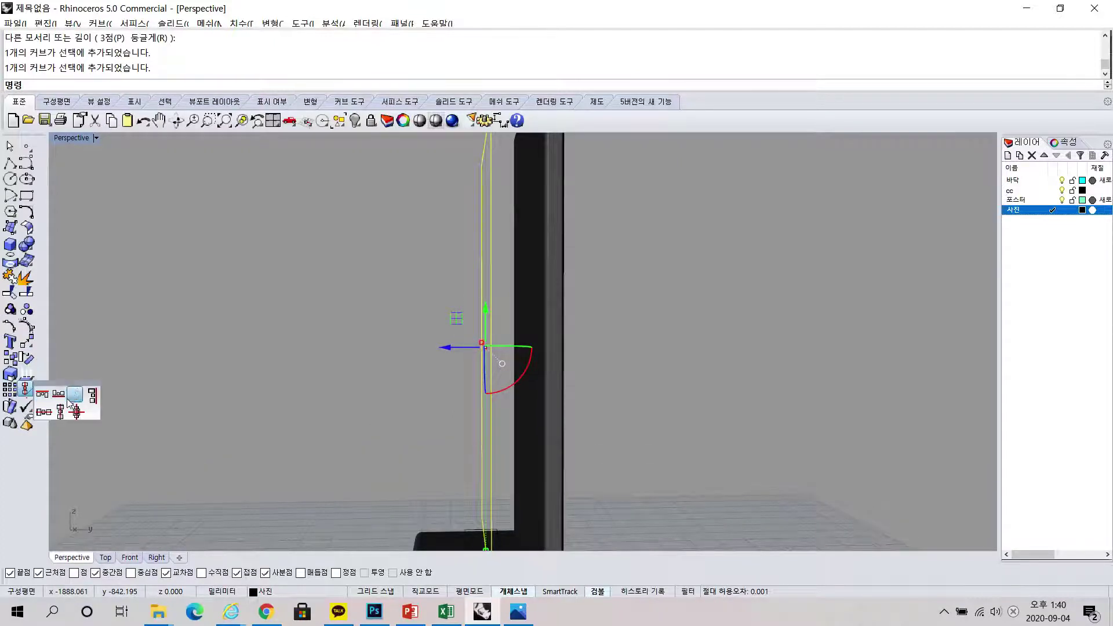
{"action": "left_click", "coordinate": [90, 396]}
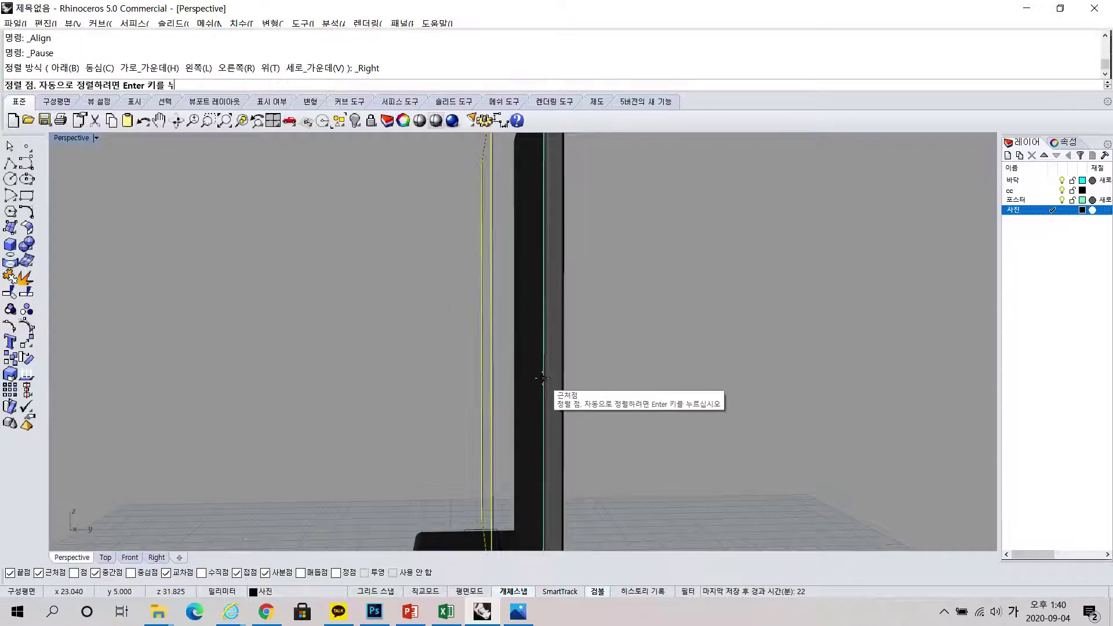
Step: Try the rectangle's right alignment again, using the panel's lower front corner in the Right view as the alignment point
{"action": "left_click", "coordinate": [26, 388]}
{"action": "left_click", "coordinate": [82, 399]}
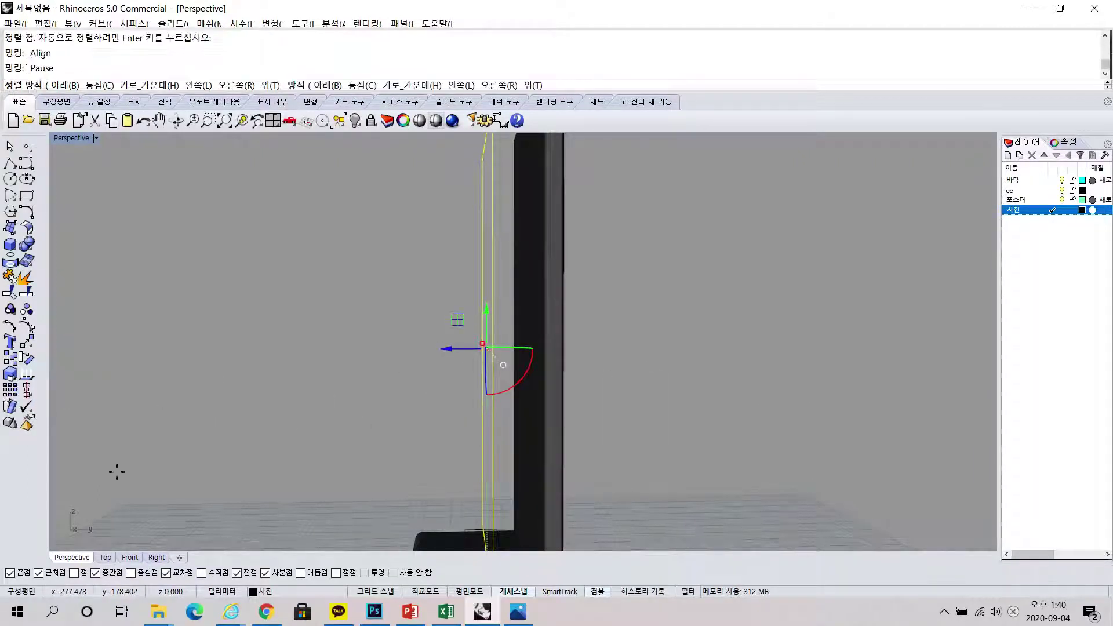
{"action": "left_click", "coordinate": [156, 556]}
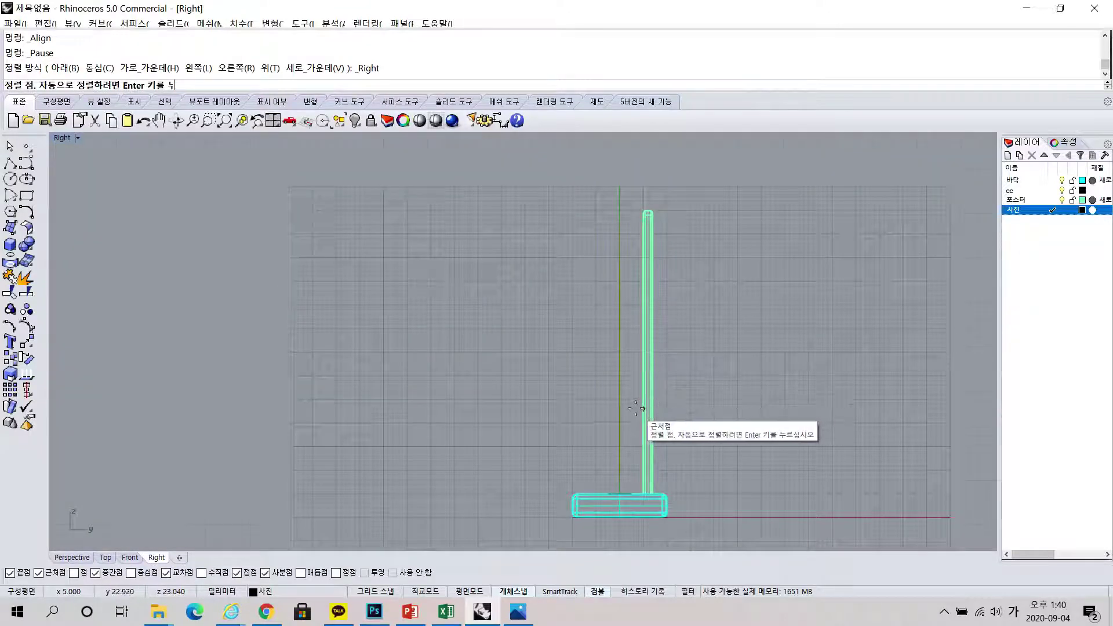
{"action": "scroll", "coordinate": [637, 408], "scroll_direction": "up", "scroll_amount": 5}
{"action": "scroll", "coordinate": [662, 402], "scroll_direction": "down", "scroll_amount": 5}
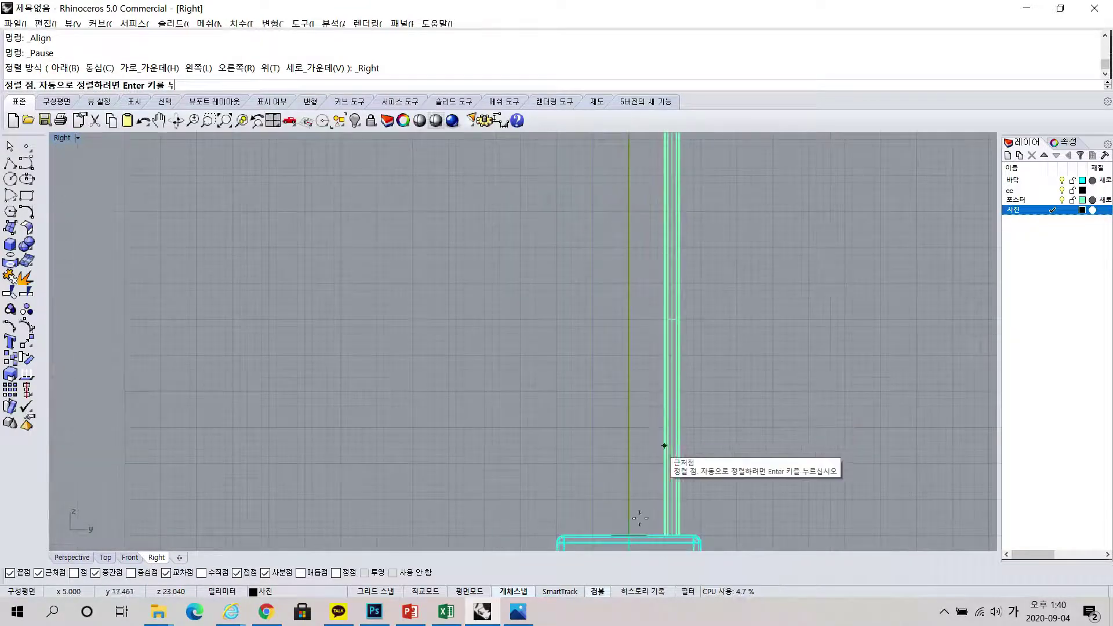
{"action": "scroll", "coordinate": [664, 537], "scroll_direction": "up", "scroll_amount": 5}
{"action": "scroll", "coordinate": [665, 537], "scroll_direction": "up", "scroll_amount": 3}
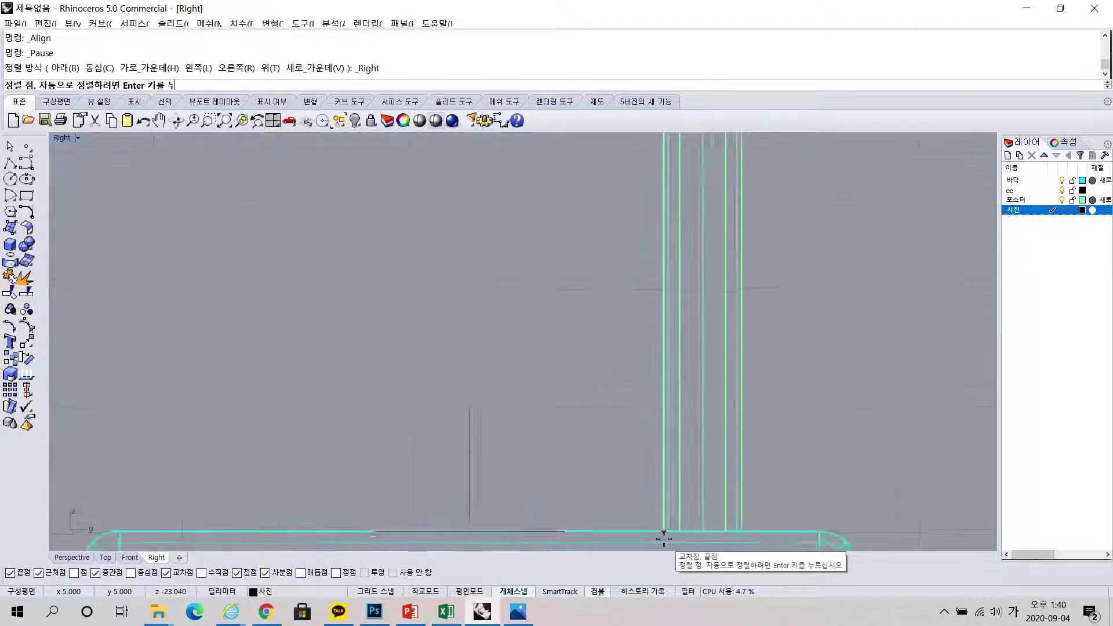
{"action": "left_click", "coordinate": [662, 530]}
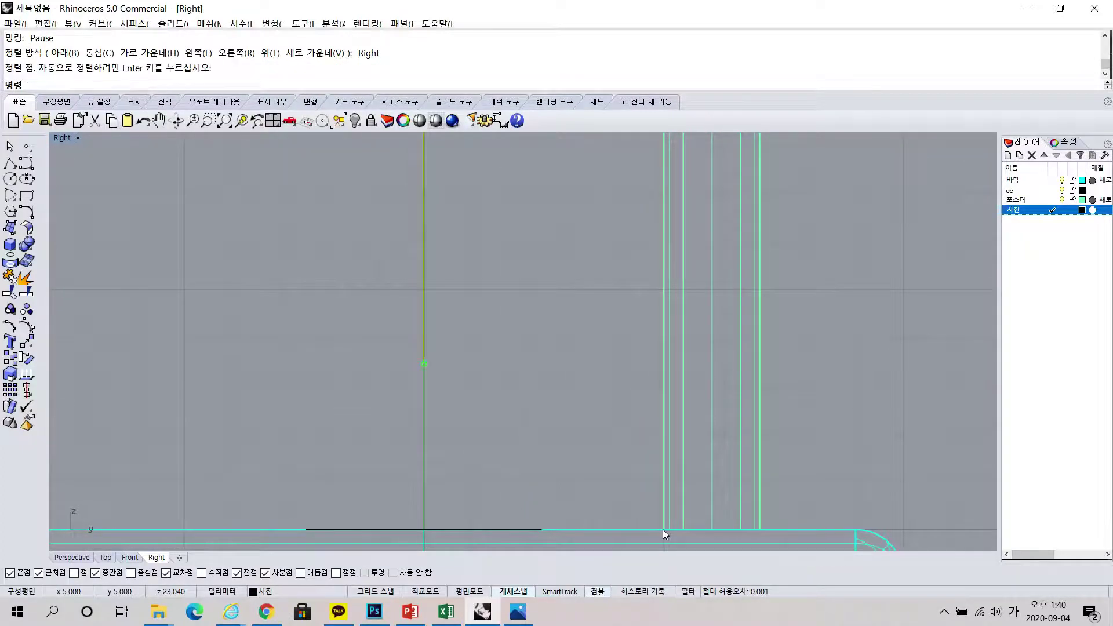
Step: Right-align the rectangle to the panel's front face in the Right view, and nudge it sideways back to the panel's centre in the Front view
{"action": "left_click", "coordinate": [29, 395]}
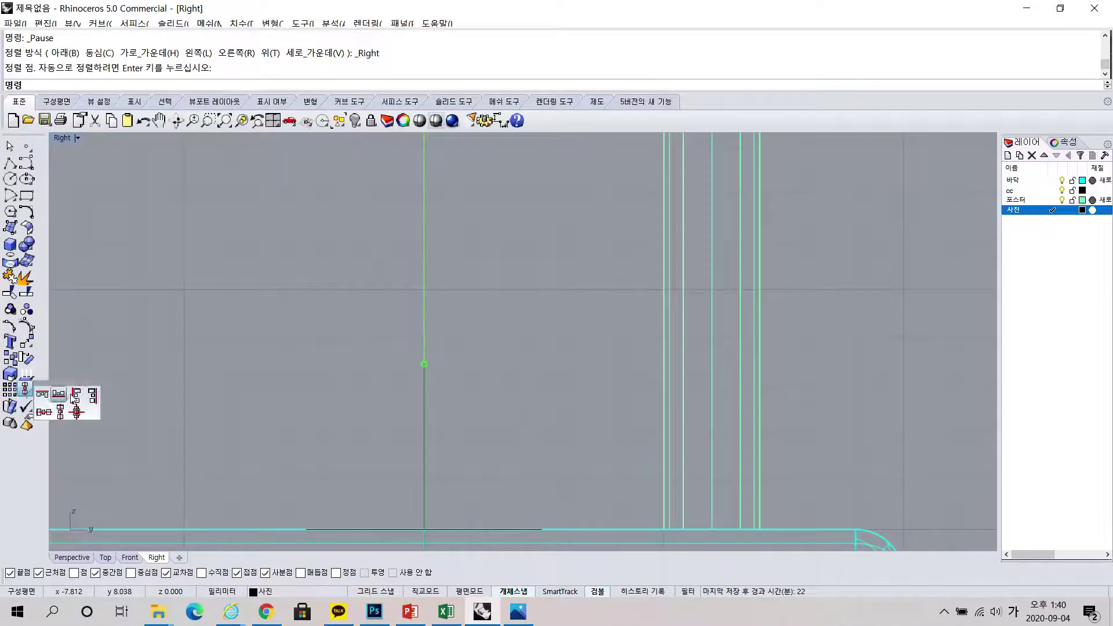
{"action": "left_click", "coordinate": [91, 395]}
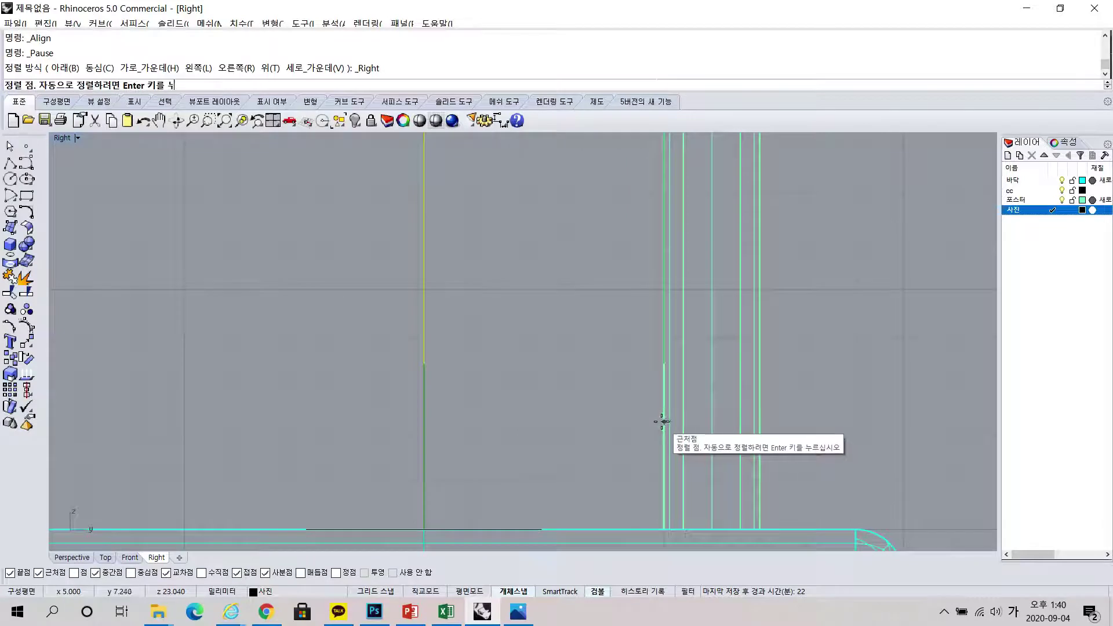
{"action": "left_click", "coordinate": [663, 423]}
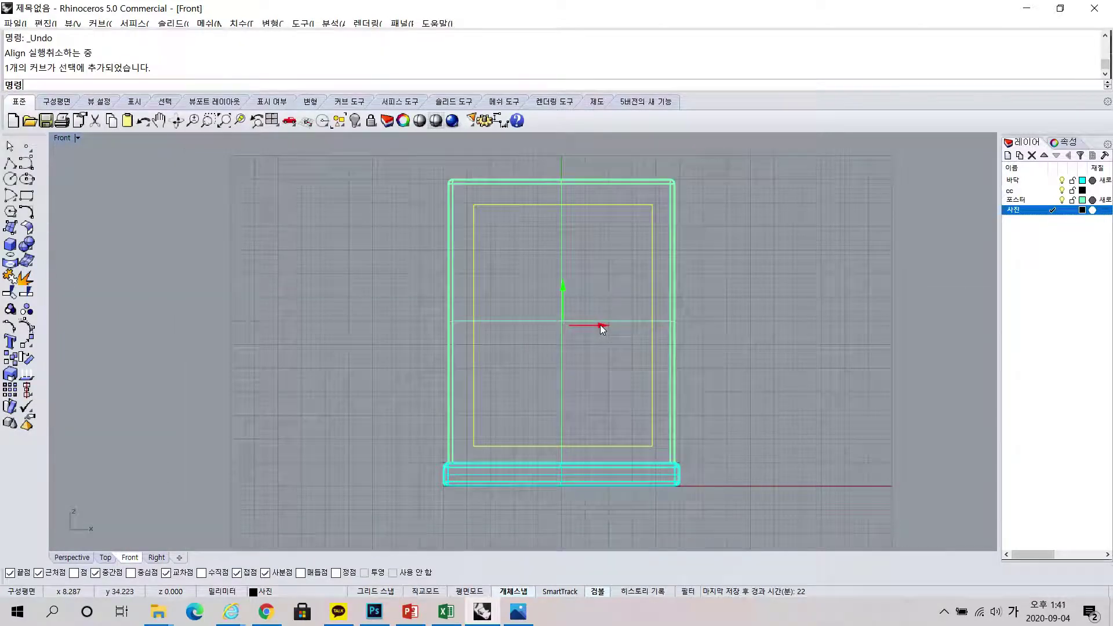
{"action": "left_click_drag", "start_coordinate": [600, 326], "coordinate": [597, 326]}
{"action": "left_click", "coordinate": [748, 345]}
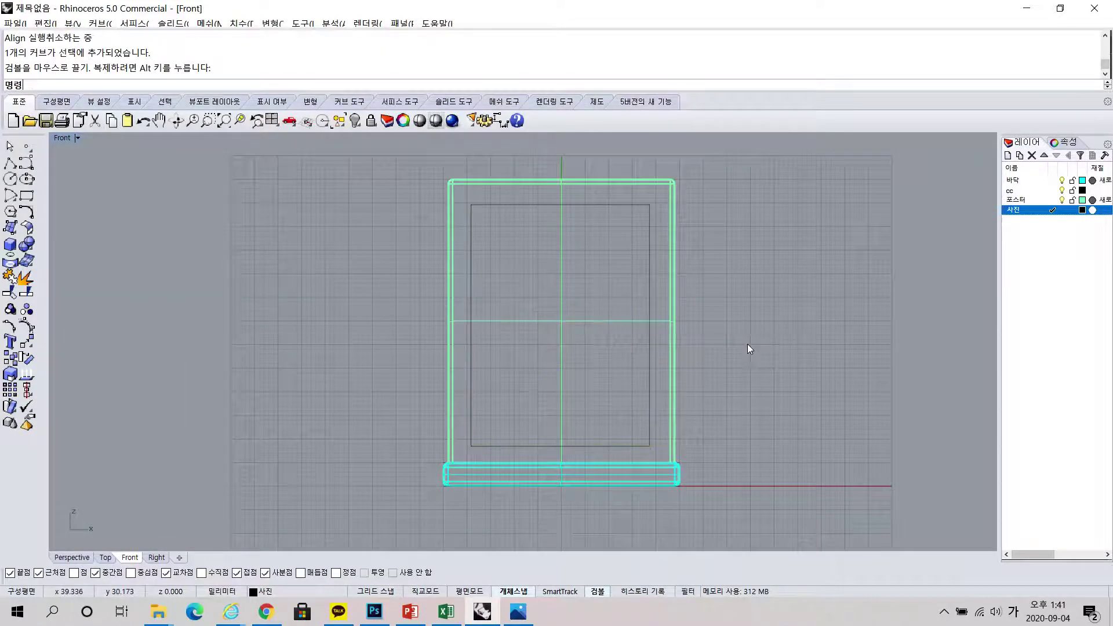
Step: Extrude the rectangle about 0.3 mm forward from the panel's front face as a solid, deleting the source curve, and select the extrusion
{"action": "left_click", "coordinate": [648, 437]}
{"action": "right_click_drag", "start_coordinate": [782, 413], "coordinate": [764, 423]}
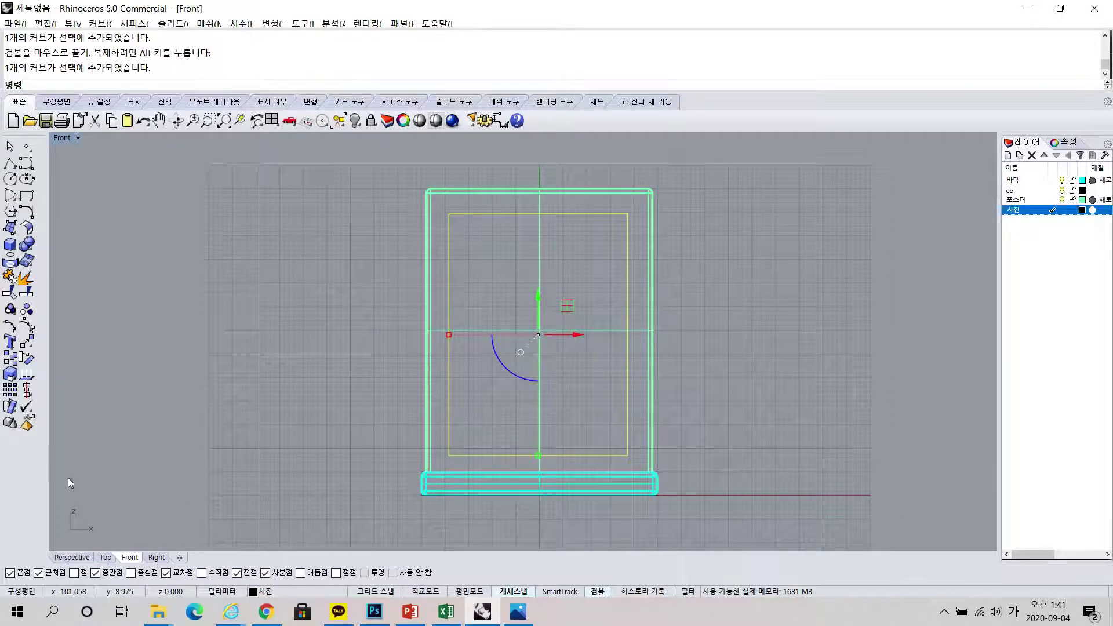
{"action": "left_click", "coordinate": [12, 231]}
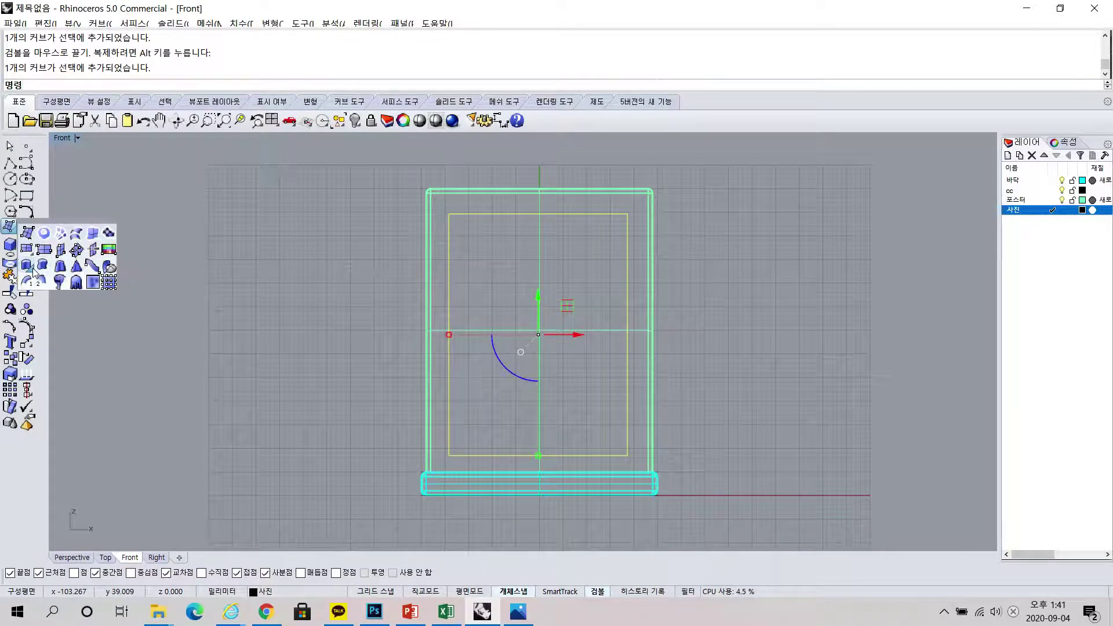
{"action": "left_click", "coordinate": [27, 266]}
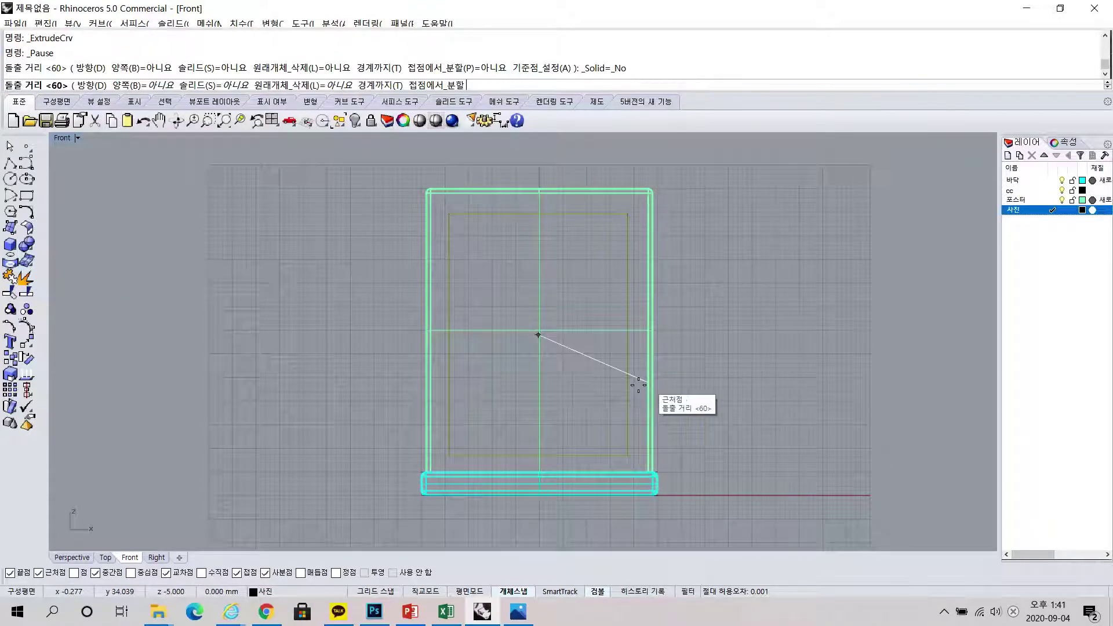
{"action": "left_click", "coordinate": [84, 558]}
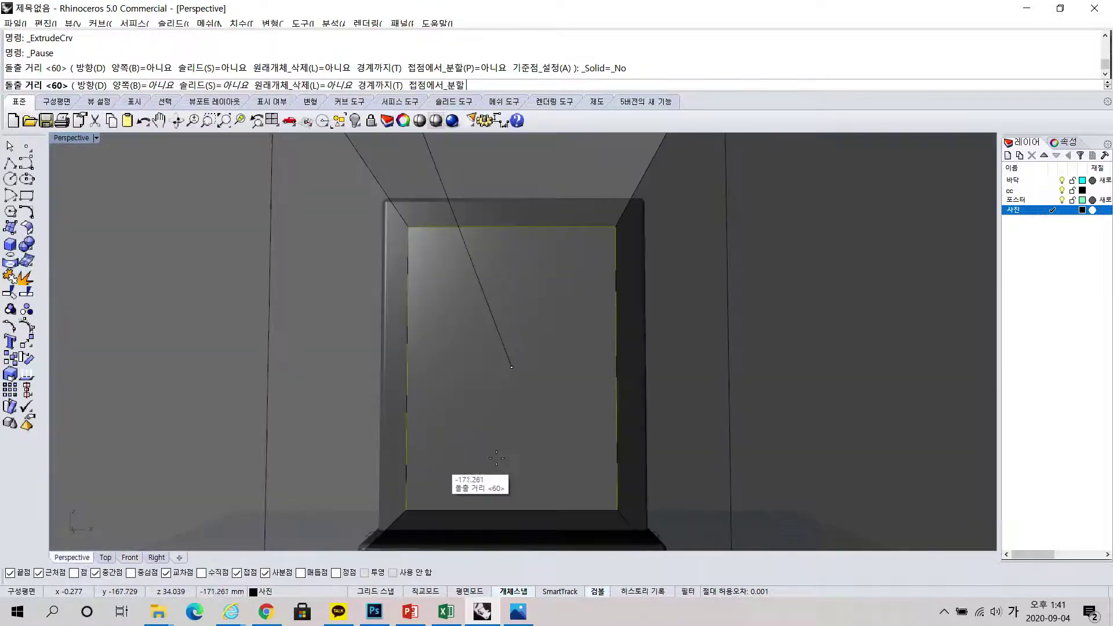
{"action": "right_click_drag", "start_coordinate": [589, 457], "coordinate": [482, 453]}
{"action": "scroll", "coordinate": [482, 453], "scroll_direction": "up", "scroll_amount": 8}
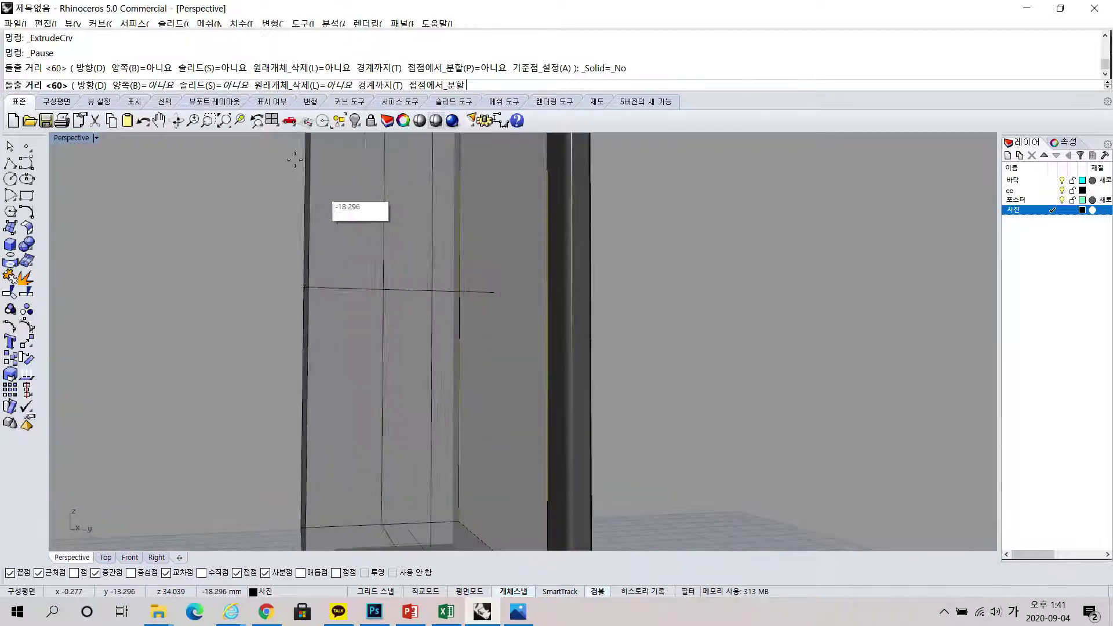
{"action": "left_click", "coordinate": [302, 86]}
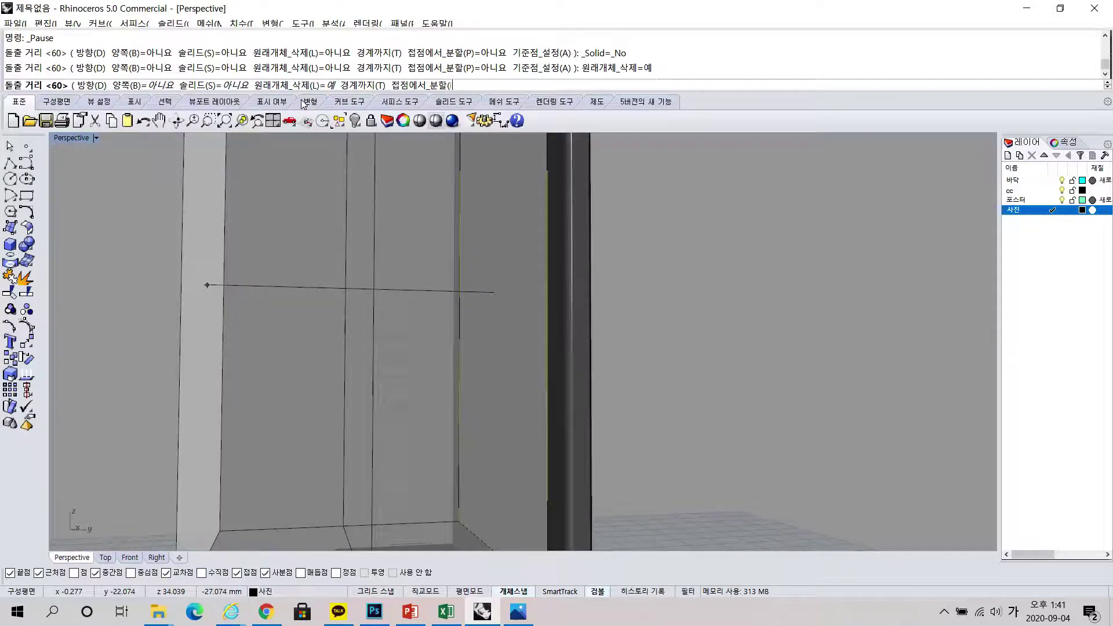
{"action": "left_click", "coordinate": [250, 86]}
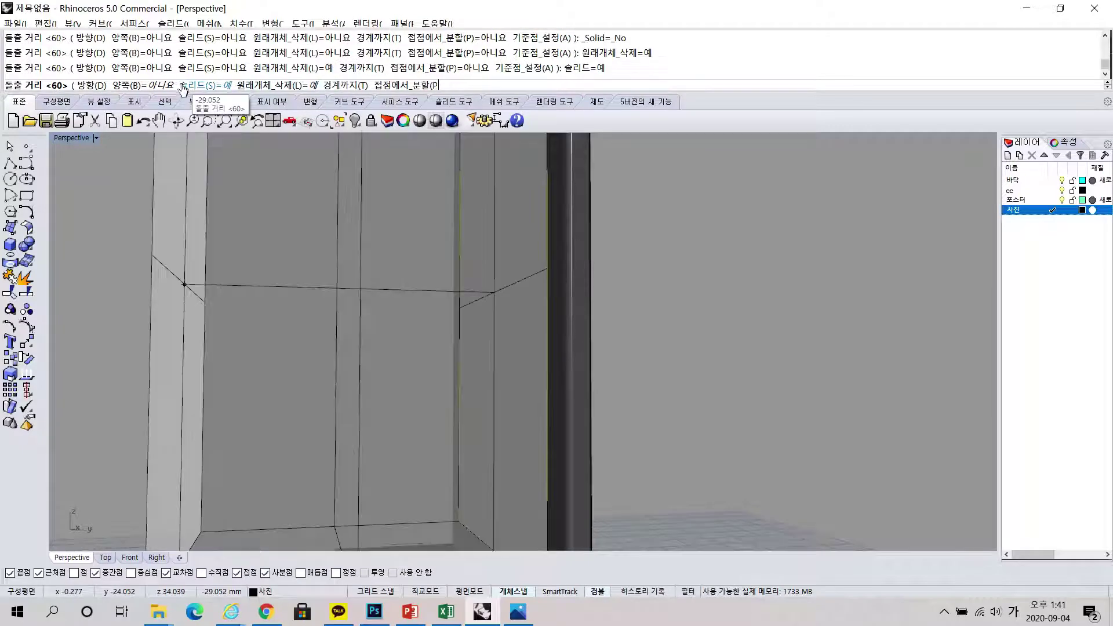
{"action": "left_click", "coordinate": [159, 559]}
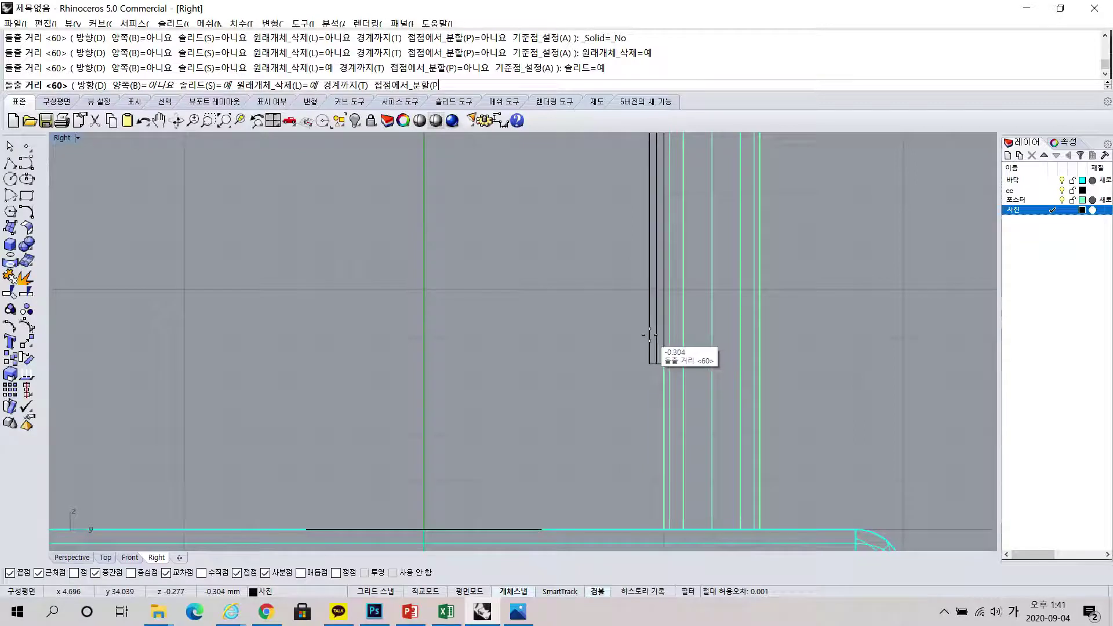
{"action": "left_click", "coordinate": [649, 335]}
{"action": "scroll", "coordinate": [576, 380], "scroll_direction": "down", "scroll_amount": 3}
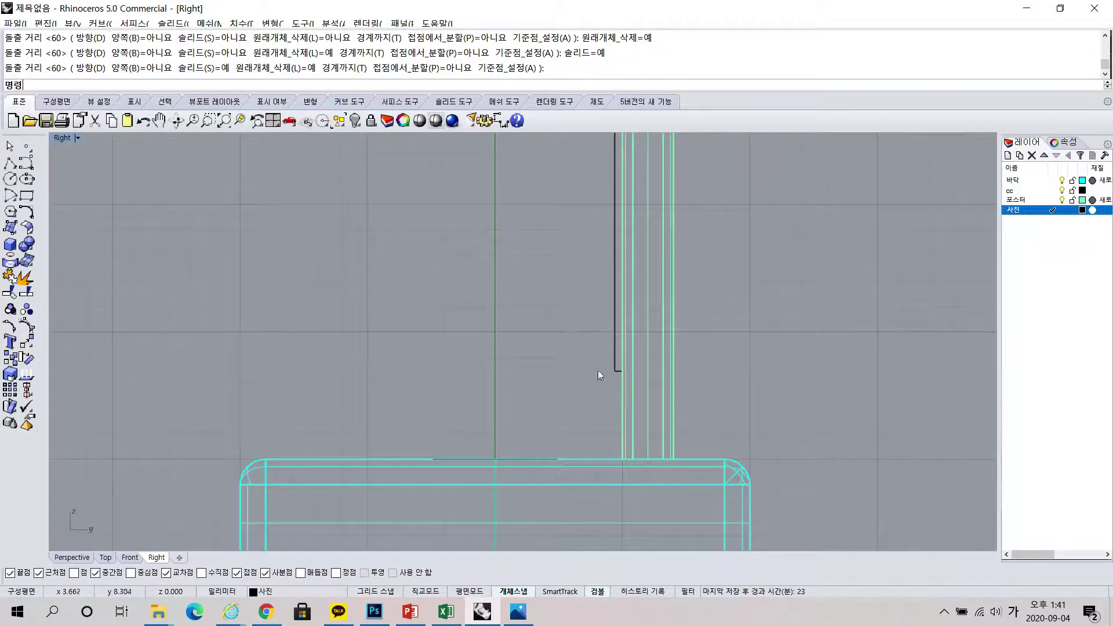
{"action": "left_click", "coordinate": [615, 372]}
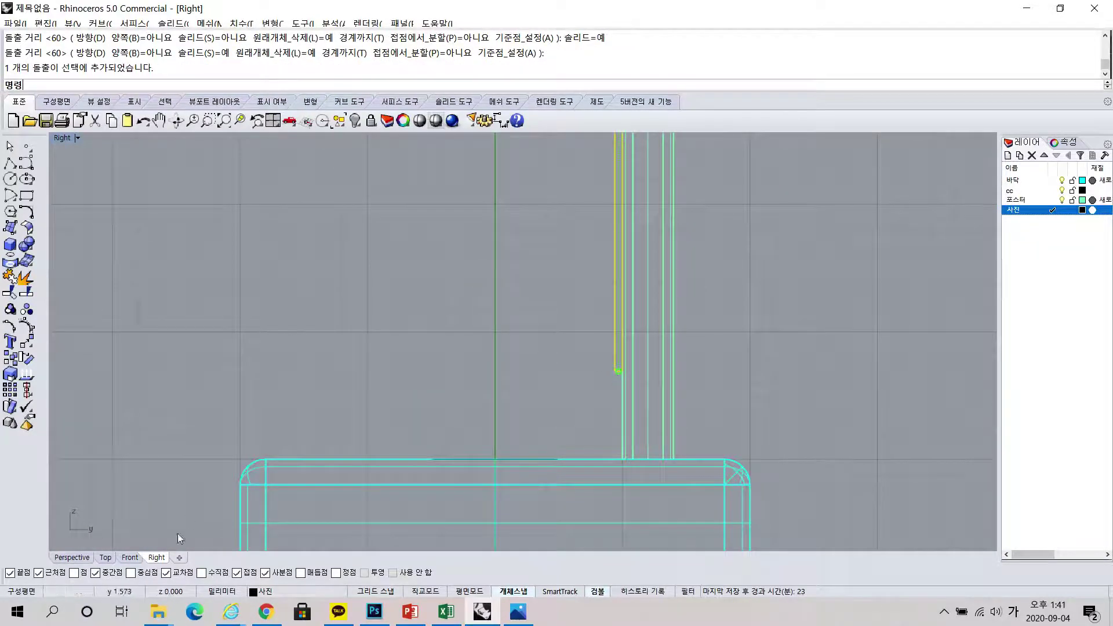
Step: Move the picture plate slightly forward off the panel's front face in the Right view, and check its position in Perspective
{"action": "right_click_drag", "start_coordinate": [577, 230], "coordinate": [604, 355]}
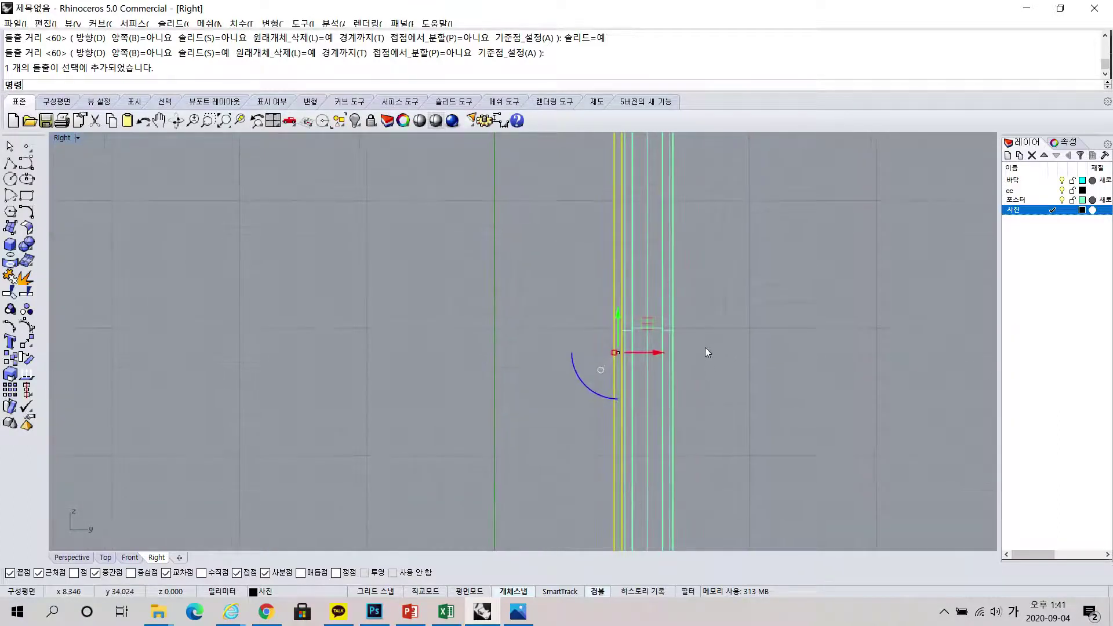
{"action": "left_click_drag", "start_coordinate": [653, 353], "coordinate": [652, 355]}
{"action": "left_click", "coordinate": [443, 505]}
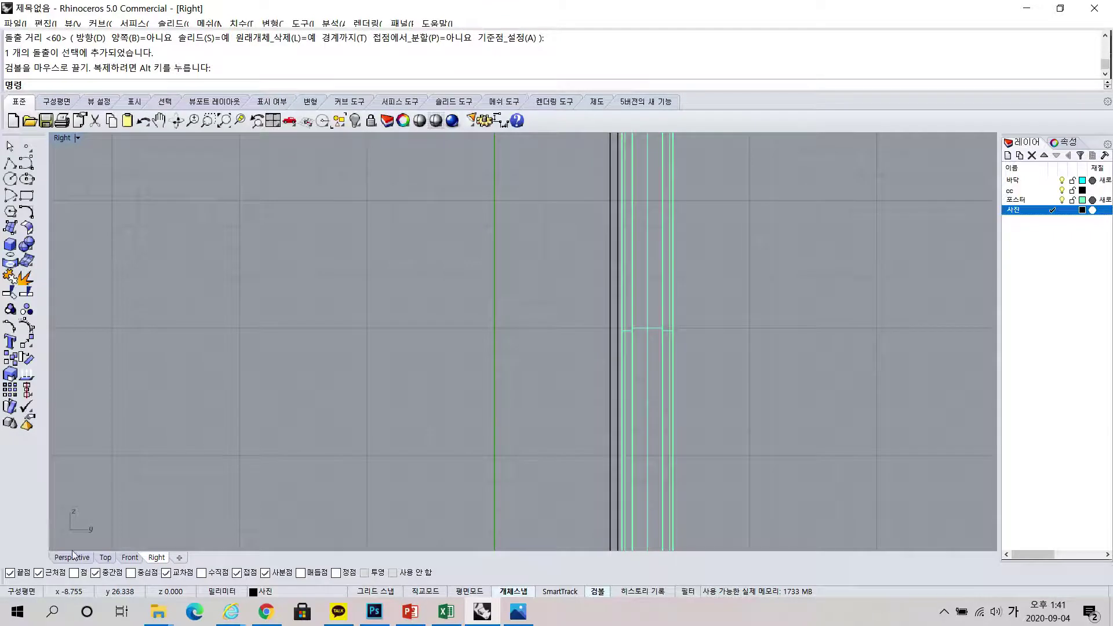
{"action": "scroll", "coordinate": [583, 432], "scroll_direction": "down", "scroll_amount": 5}
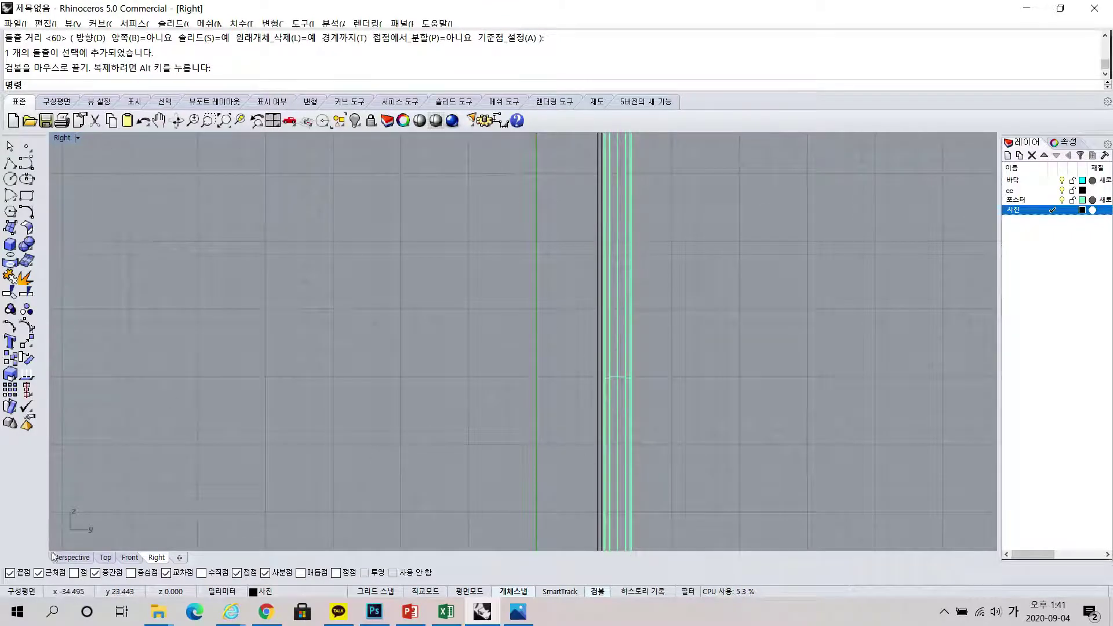
{"action": "left_click", "coordinate": [80, 558]}
{"action": "right_click_drag", "start_coordinate": [680, 414], "coordinate": [730, 446]}
{"action": "scroll", "coordinate": [380, 408], "scroll_direction": "down", "scroll_amount": 5}
{"action": "right_click_drag", "start_coordinate": [933, 269], "coordinate": [405, 397]}
{"action": "right_click_drag", "start_coordinate": [552, 423], "coordinate": [353, 442]}
{"action": "right_click_drag", "start_coordinate": [508, 438], "coordinate": [592, 414]}
{"action": "right_click_drag", "start_coordinate": [486, 498], "coordinate": [441, 539]}
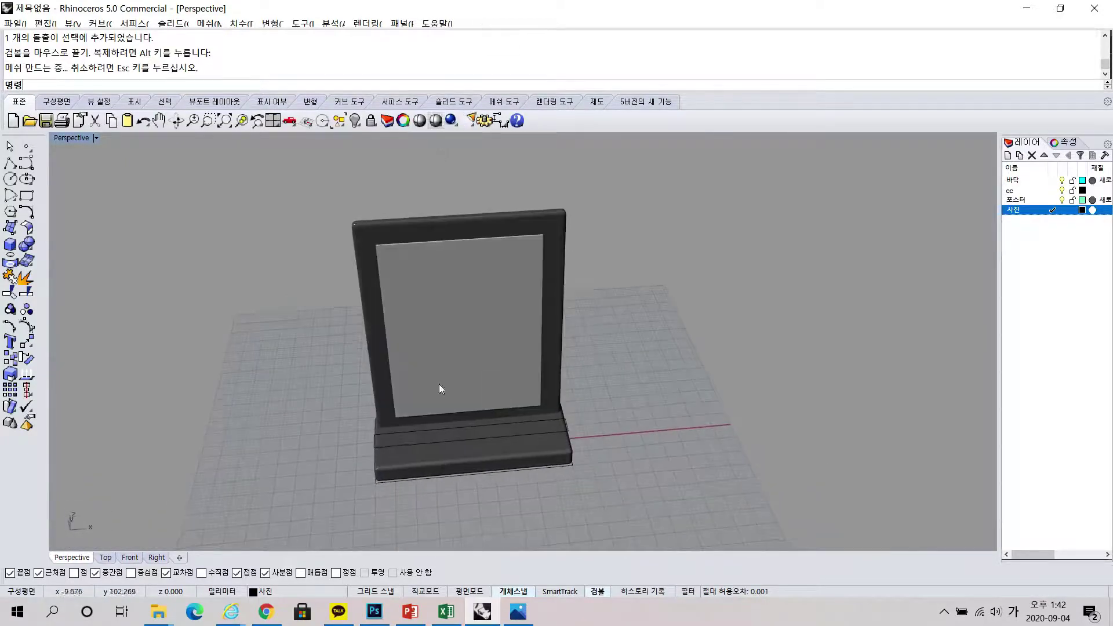
Step: Draw a circle centred on the origin (0) in the Top view, small enough to stay clear of the picture plate
{"action": "left_click", "coordinate": [8, 178]}
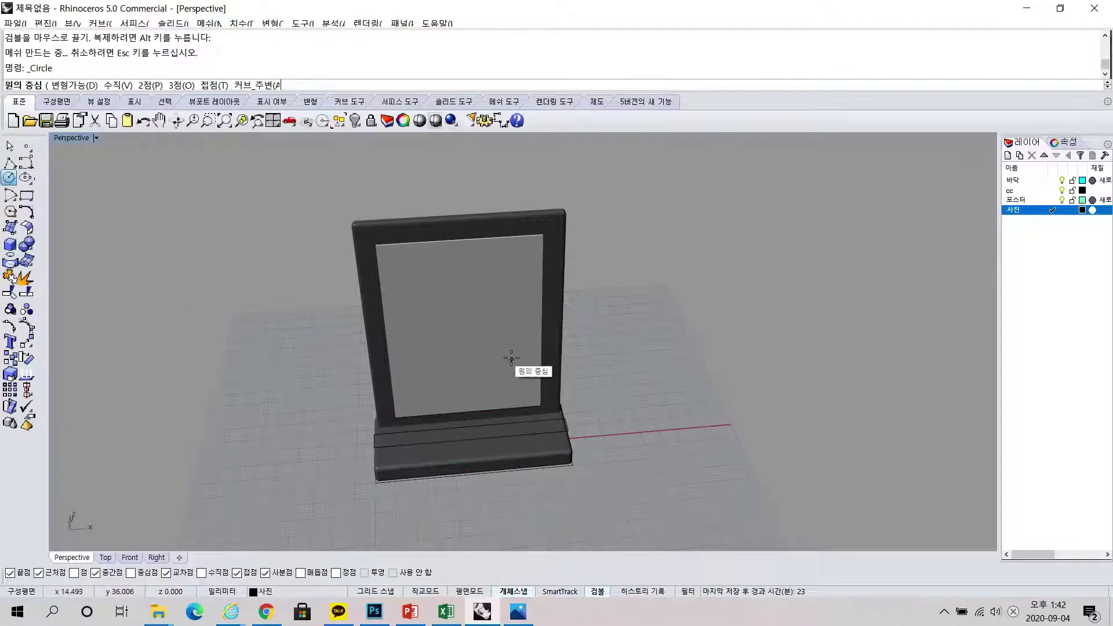
{"action": "left_click", "coordinate": [107, 559]}
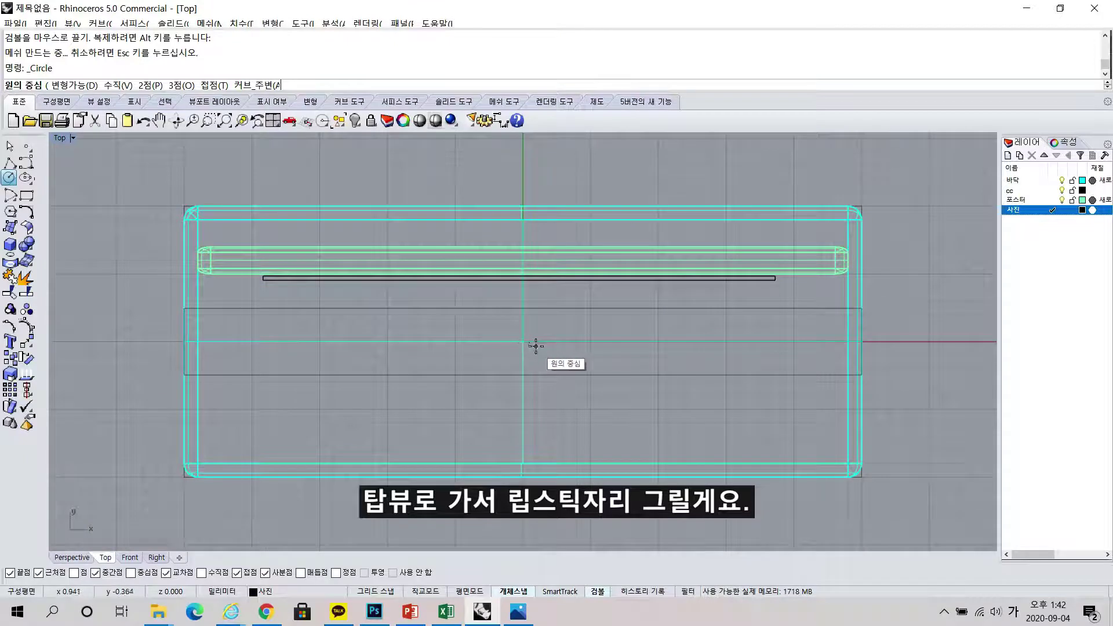
{"action": "type", "text": "0"}
{"action": "key", "text": "Return"}
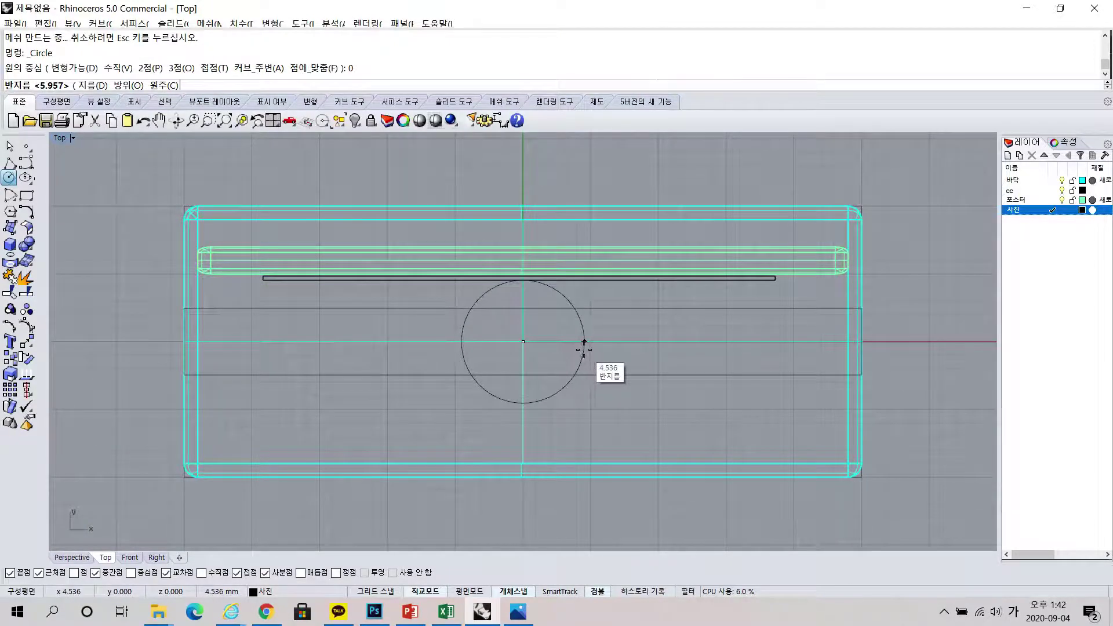
{"action": "left_click", "coordinate": [574, 351]}
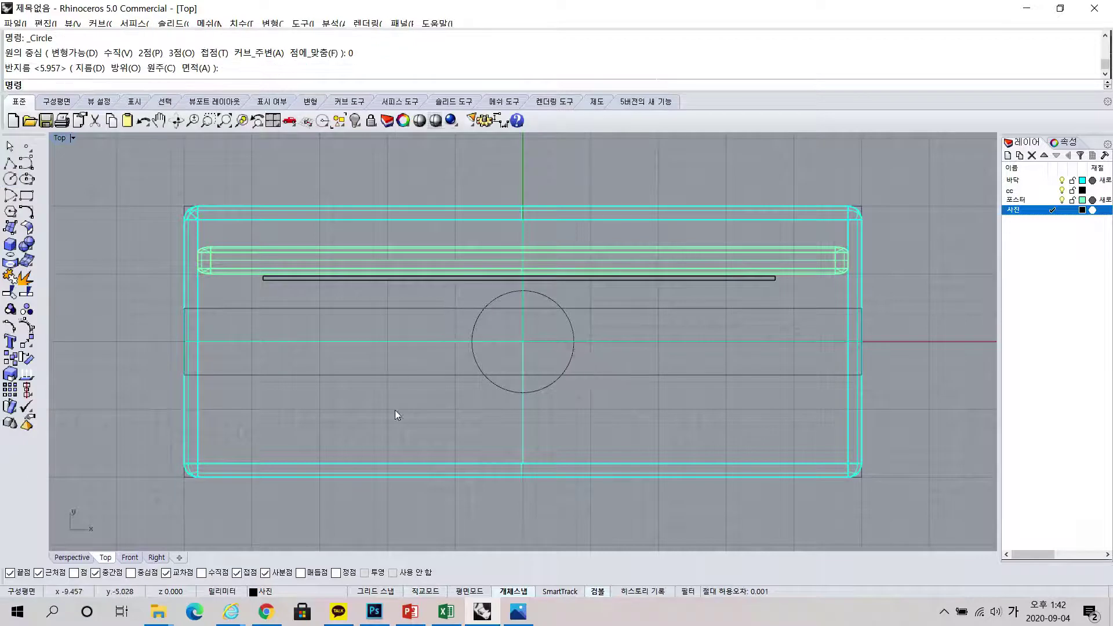
Step: Select the circle and move it straight up above the base in the Perspective view
{"action": "left_click", "coordinate": [69, 557]}
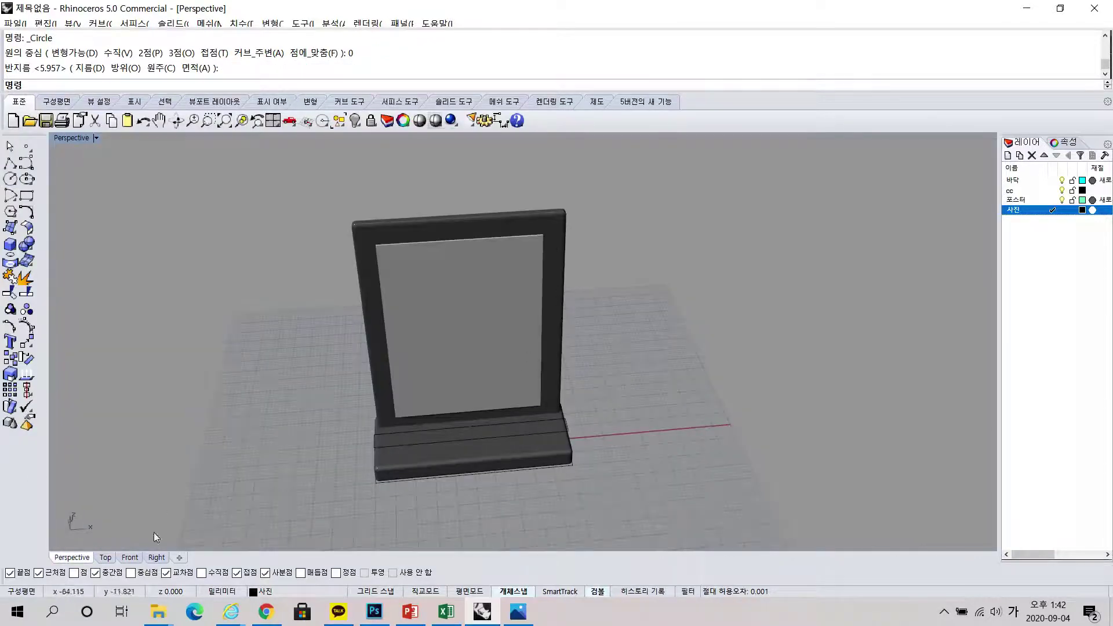
{"action": "left_click", "coordinate": [110, 558]}
{"action": "left_click", "coordinate": [547, 384]}
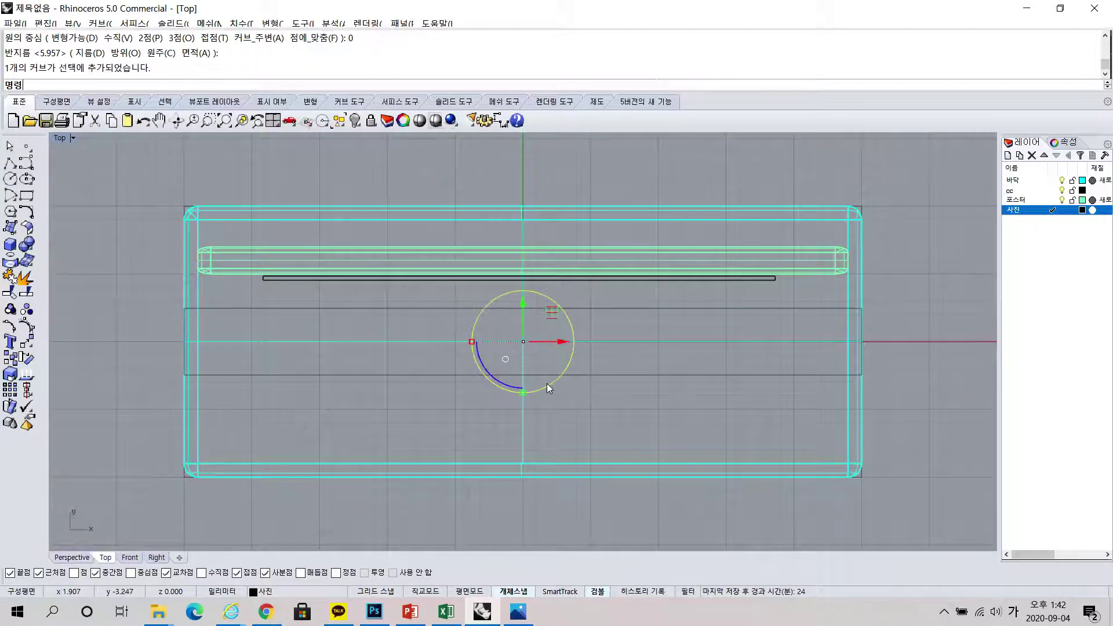
{"action": "left_click", "coordinate": [68, 558]}
{"action": "mouse_move", "coordinate": [495, 480]}
{"action": "right_mouse_down"}
{"action": "mouse_move", "coordinate": [497, 393]}
{"action": "mouse_move", "coordinate": [493, 461]}
{"action": "right_mouse_up"}
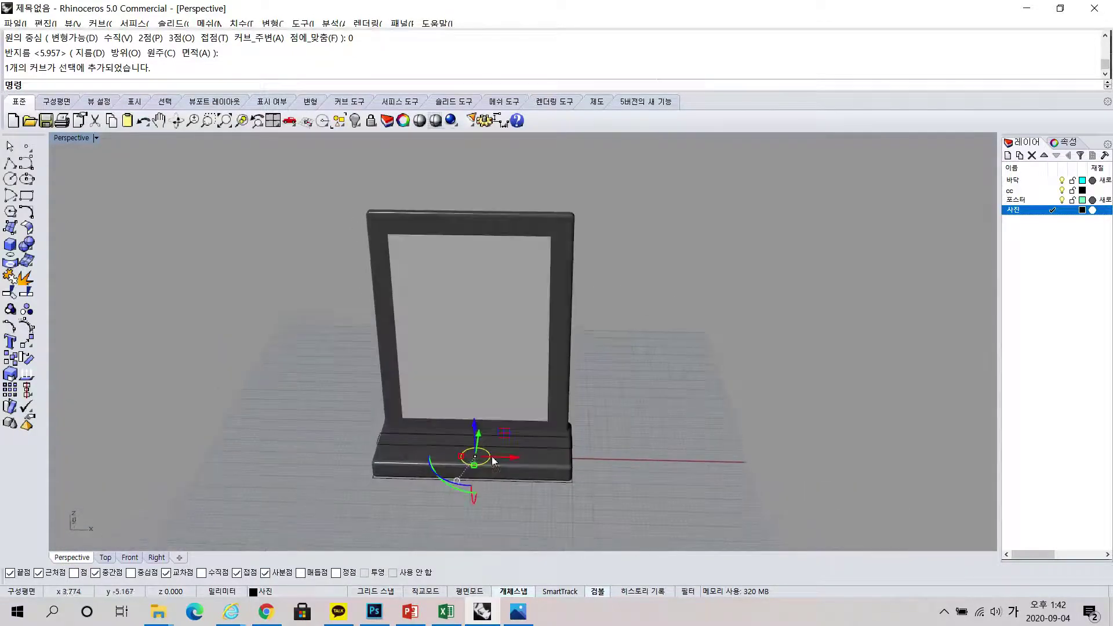
{"action": "left_click_drag", "start_coordinate": [475, 429], "coordinate": [474, 392]}
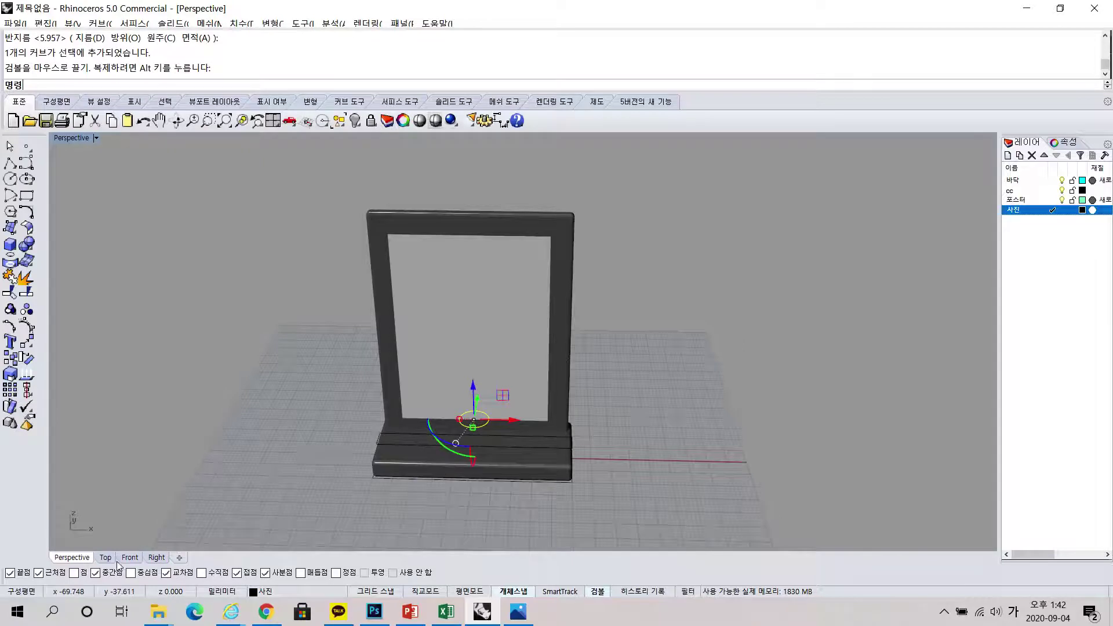
Step: Align the circle's top to the base's top face in the Front view, using the middle of the base's upper edge as alignment point
{"action": "left_click", "coordinate": [130, 559]}
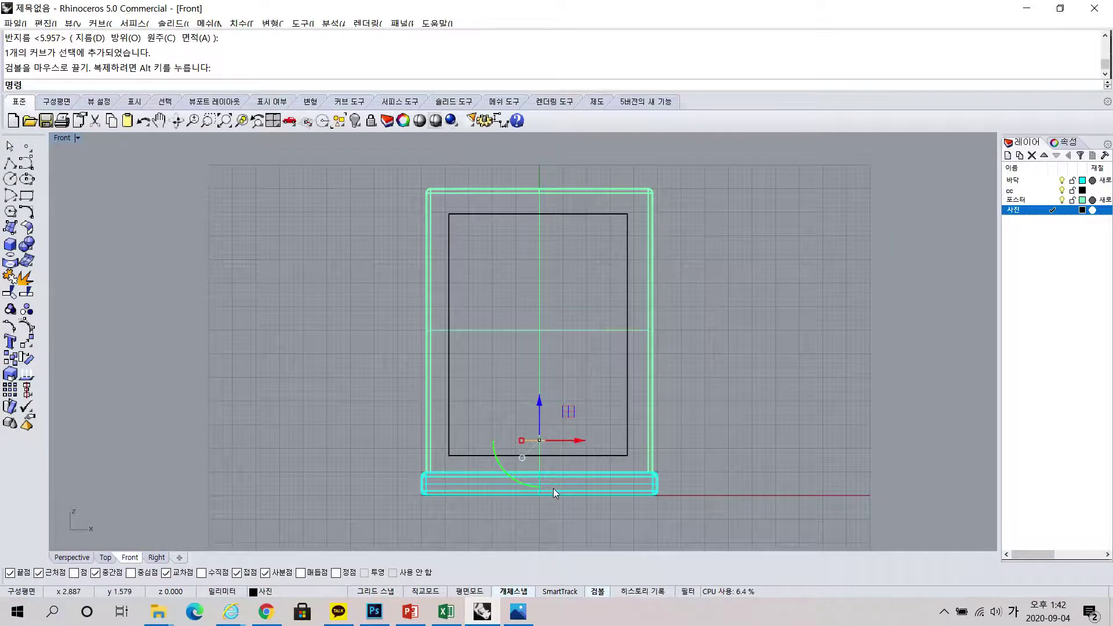
{"action": "scroll", "coordinate": [554, 493], "scroll_direction": "up", "scroll_amount": 3}
{"action": "left_click", "coordinate": [30, 397]}
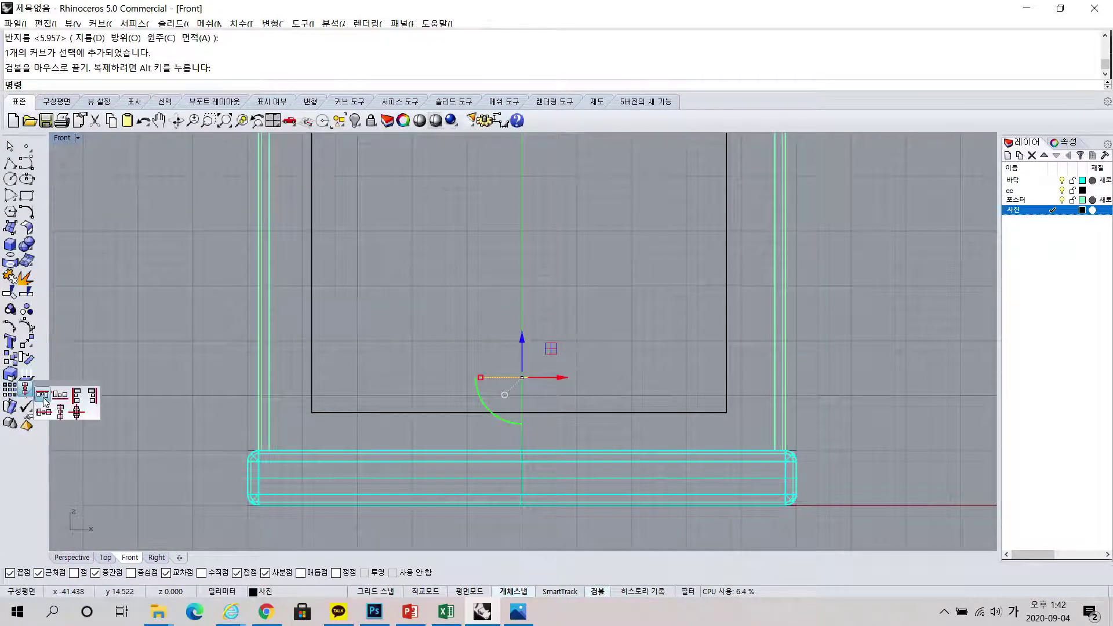
{"action": "left_click", "coordinate": [42, 396]}
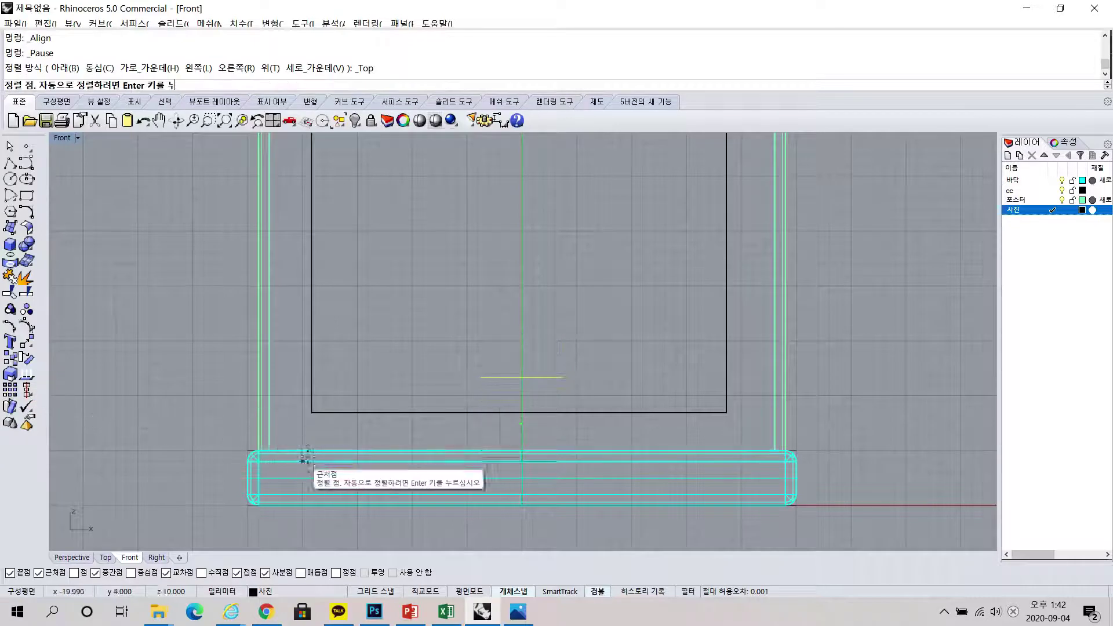
{"action": "left_click", "coordinate": [523, 451]}
{"action": "left_click", "coordinate": [69, 560]}
{"action": "mouse_move", "coordinate": [433, 487]}
{"action": "right_mouse_down"}
{"action": "mouse_move", "coordinate": [568, 510]}
{"action": "mouse_move", "coordinate": [455, 427]}
{"action": "mouse_move", "coordinate": [424, 496]}
{"action": "right_mouse_up"}
{"action": "scroll", "coordinate": [489, 443], "scroll_direction": "up", "scroll_amount": 5}
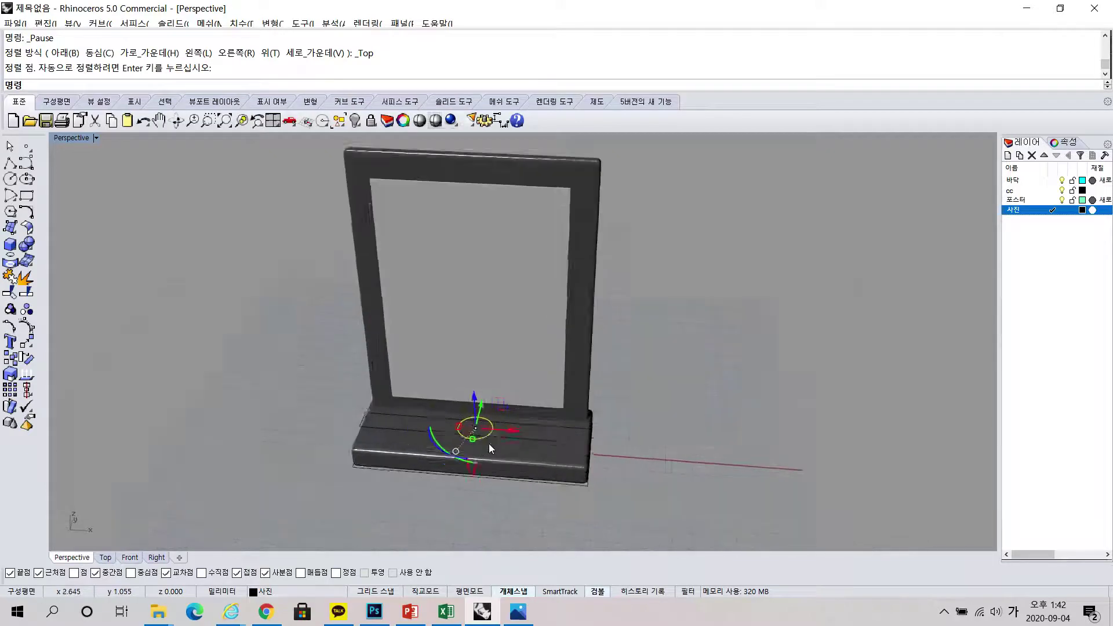
Step: Extrude the circle upward about 10 mm as a solid cylinder, deleting the source curve
{"action": "left_click", "coordinate": [714, 418]}
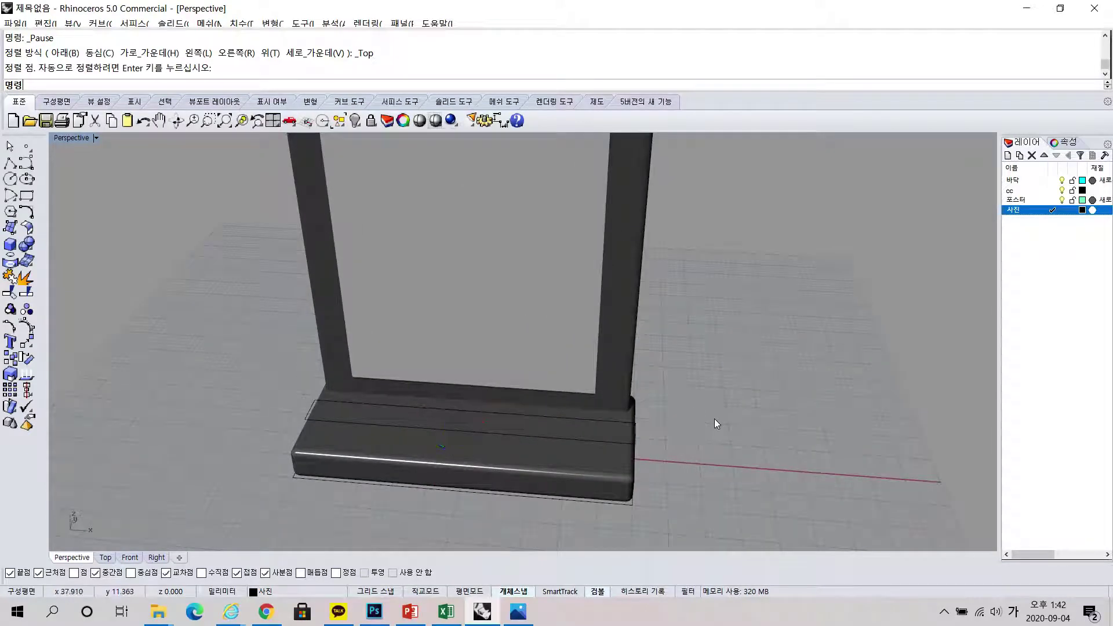
{"action": "left_click", "coordinate": [489, 429]}
{"action": "right_click_drag", "start_coordinate": [524, 459], "coordinate": [557, 429]}
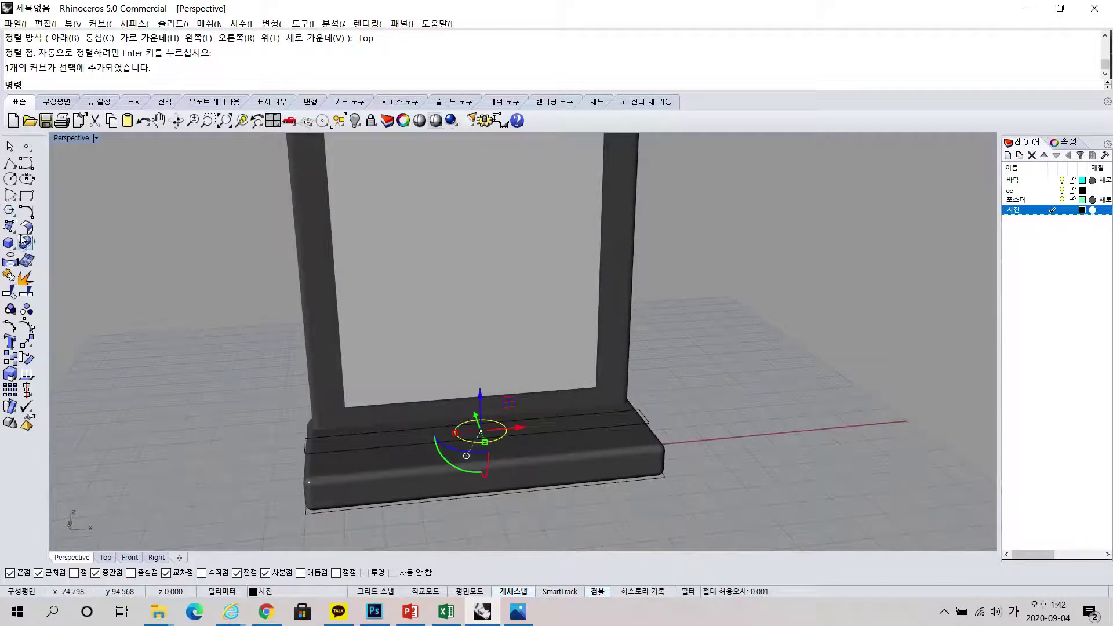
{"action": "left_click", "coordinate": [15, 232]}
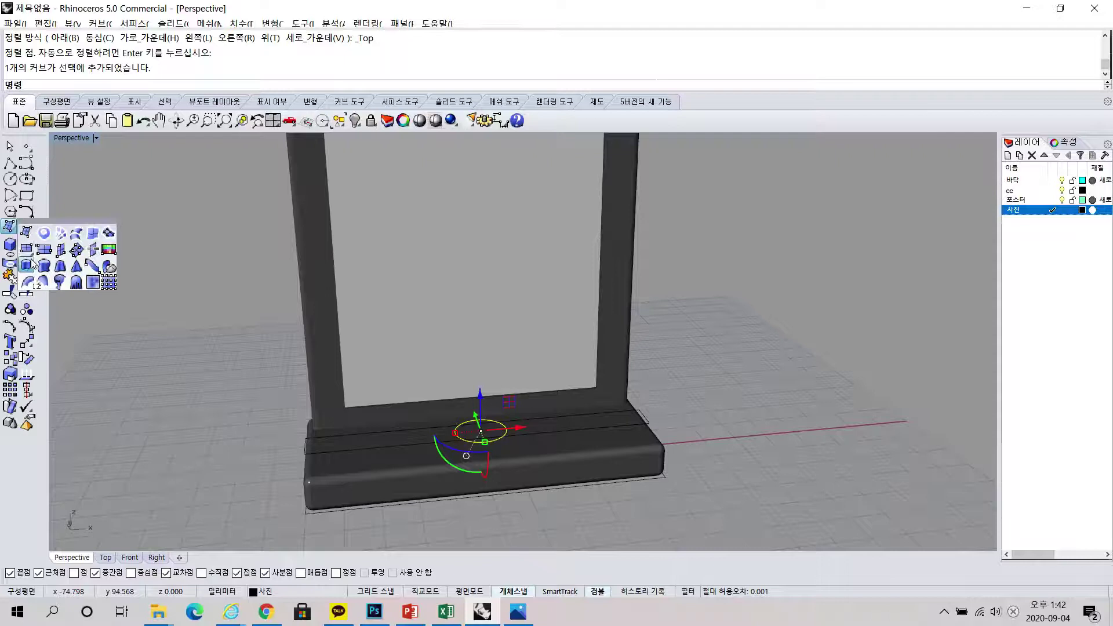
{"action": "left_click", "coordinate": [25, 266]}
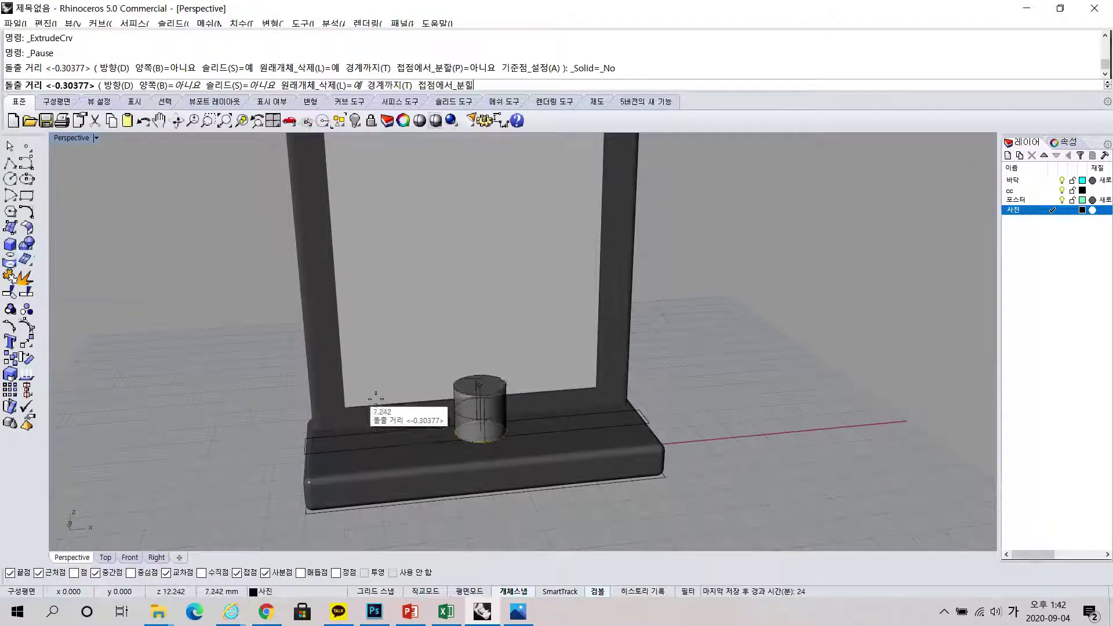
{"action": "left_click", "coordinate": [232, 85]}
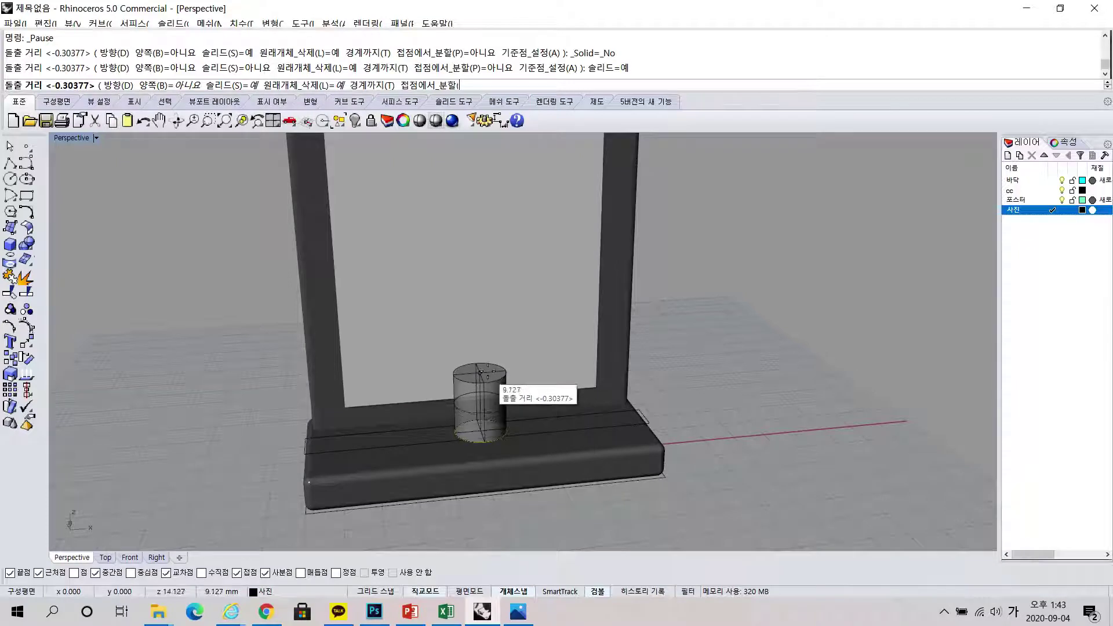
{"action": "left_click", "coordinate": [487, 368]}
Step: Lower the cylinder vertically in the Front view so that its bottom sinks partway into the base
{"action": "right_click_drag", "start_coordinate": [597, 430], "coordinate": [714, 443]}
{"action": "left_click", "coordinate": [469, 424]}
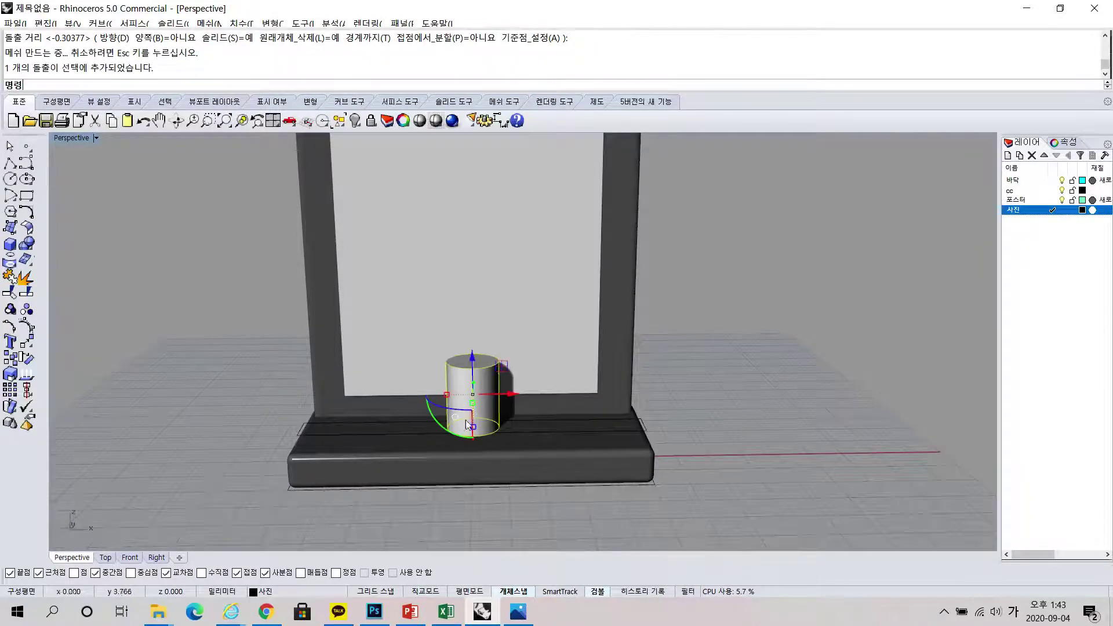
{"action": "left_click", "coordinate": [127, 558]}
{"action": "left_click_drag", "start_coordinate": [522, 357], "coordinate": [525, 381]}
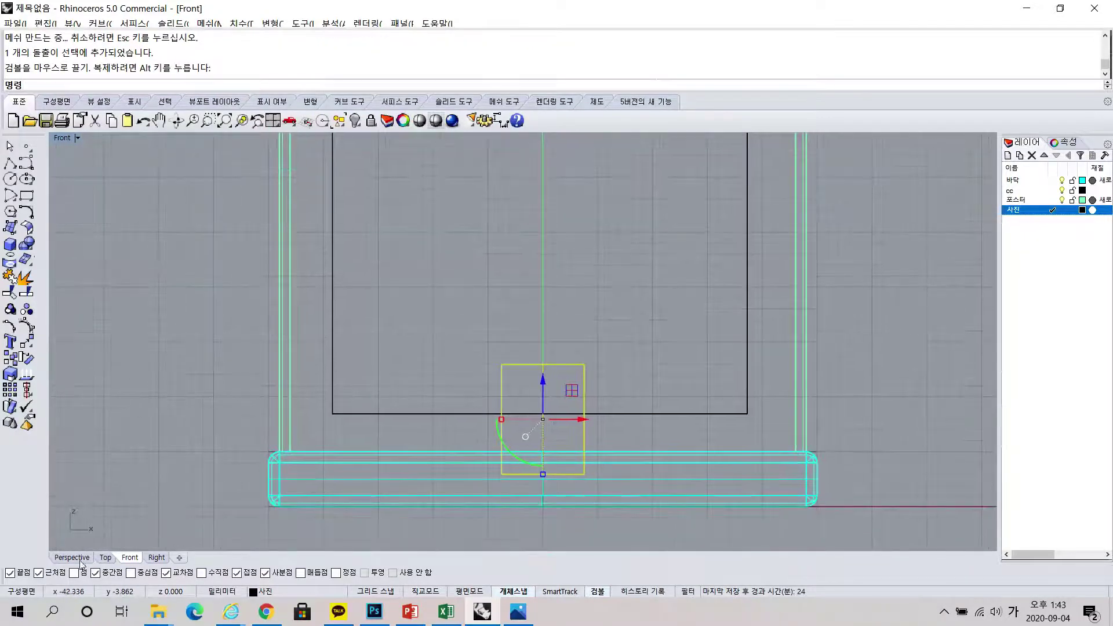
{"action": "left_click", "coordinate": [74, 557]}
{"action": "left_click", "coordinate": [608, 497]}
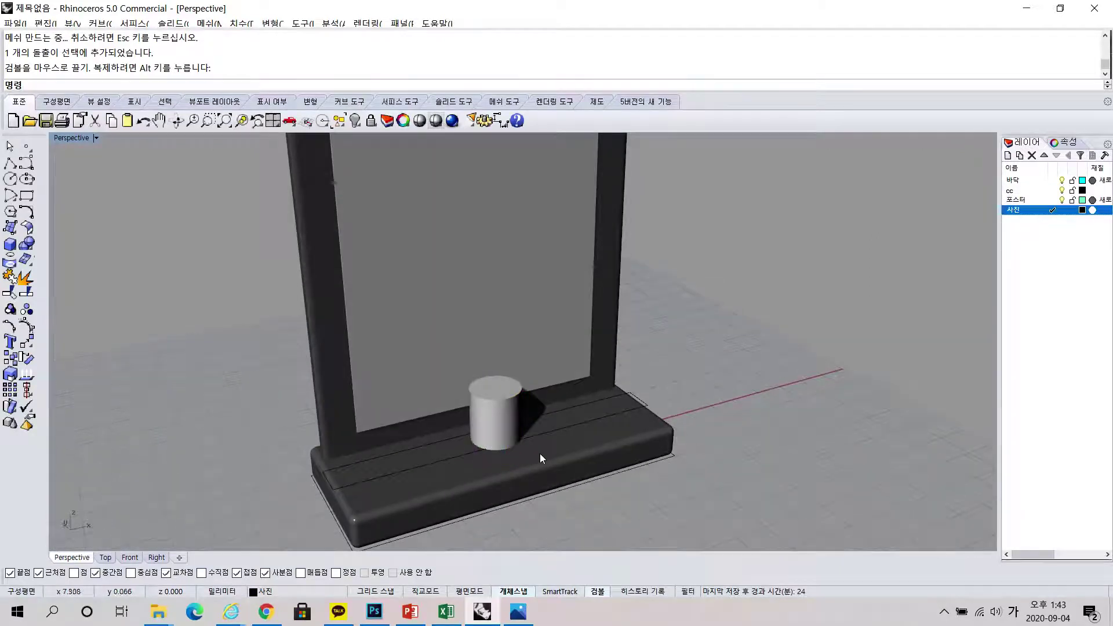
Step: Subtract the cylinder from the base with Boolean Difference, keeping the original, and delete the leftover cylinder
{"action": "left_click", "coordinate": [33, 252]}
{"action": "left_click", "coordinate": [57, 247]}
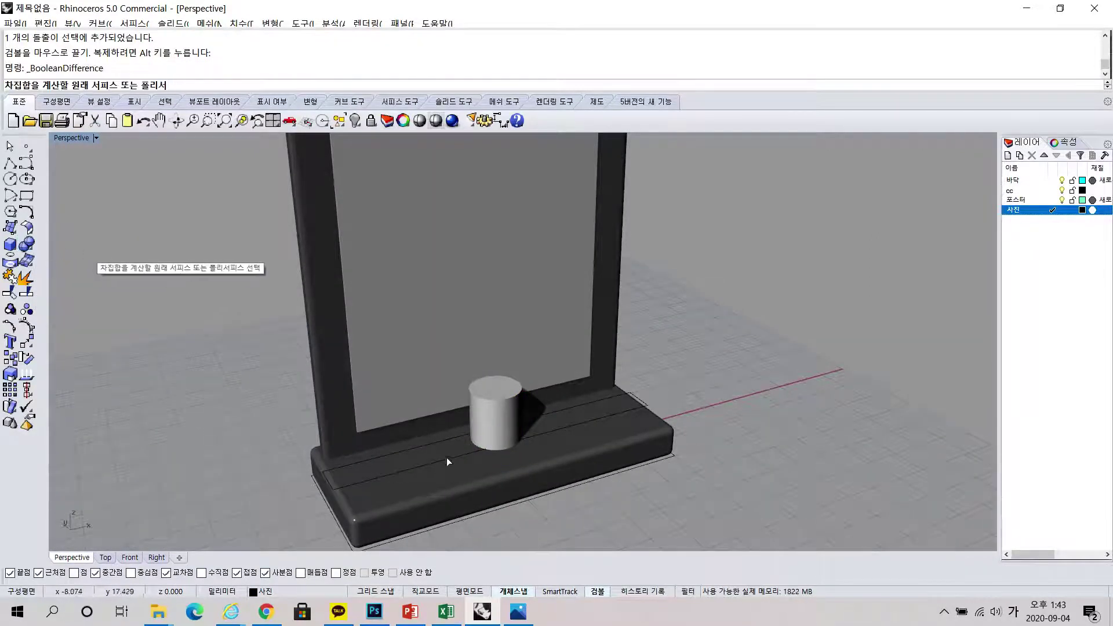
{"action": "left_click", "coordinate": [453, 471]}
{"action": "key", "text": "Return"}
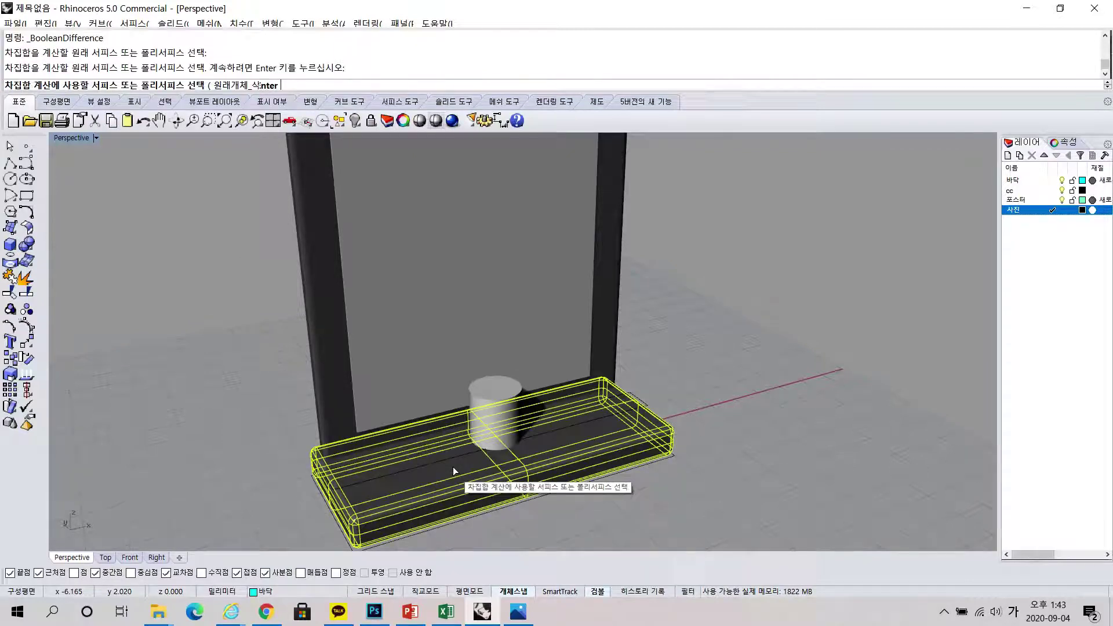
{"action": "left_click", "coordinate": [497, 387]}
{"action": "key", "text": "Return"}
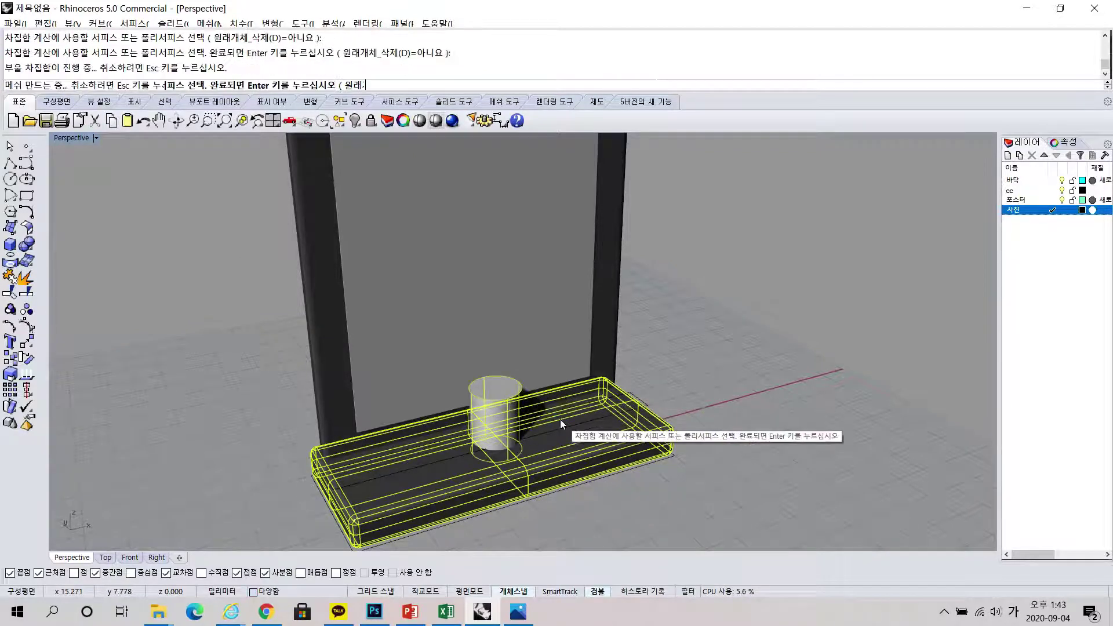
{"action": "left_click", "coordinate": [496, 422]}
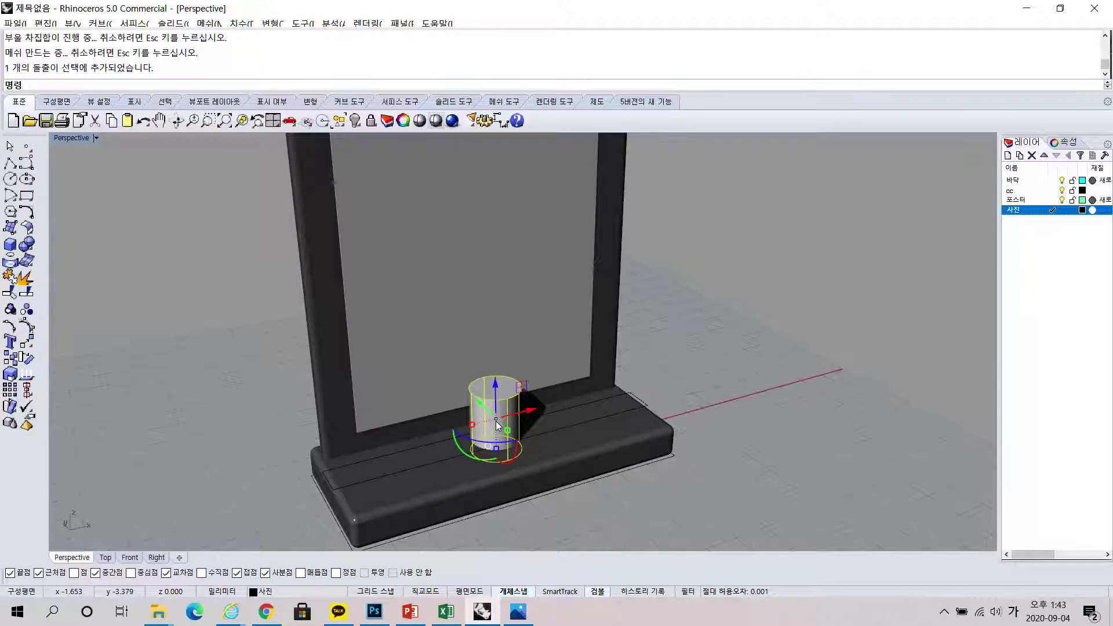
{"action": "key", "text": "Delete"}
{"action": "right_click_drag", "start_coordinate": [551, 442], "coordinate": [497, 462]}
{"action": "scroll", "coordinate": [480, 442], "scroll_direction": "up", "scroll_amount": 5}
{"action": "left_click", "coordinate": [33, 247]}
{"action": "left_click", "coordinate": [111, 249]}
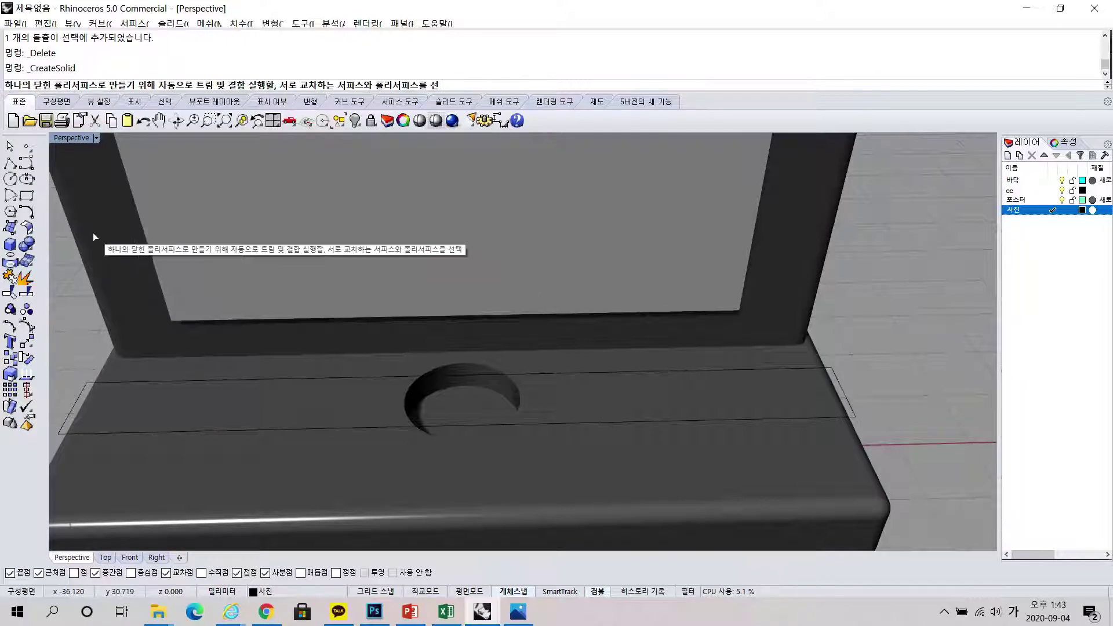
{"action": "key", "text": "Escape"}
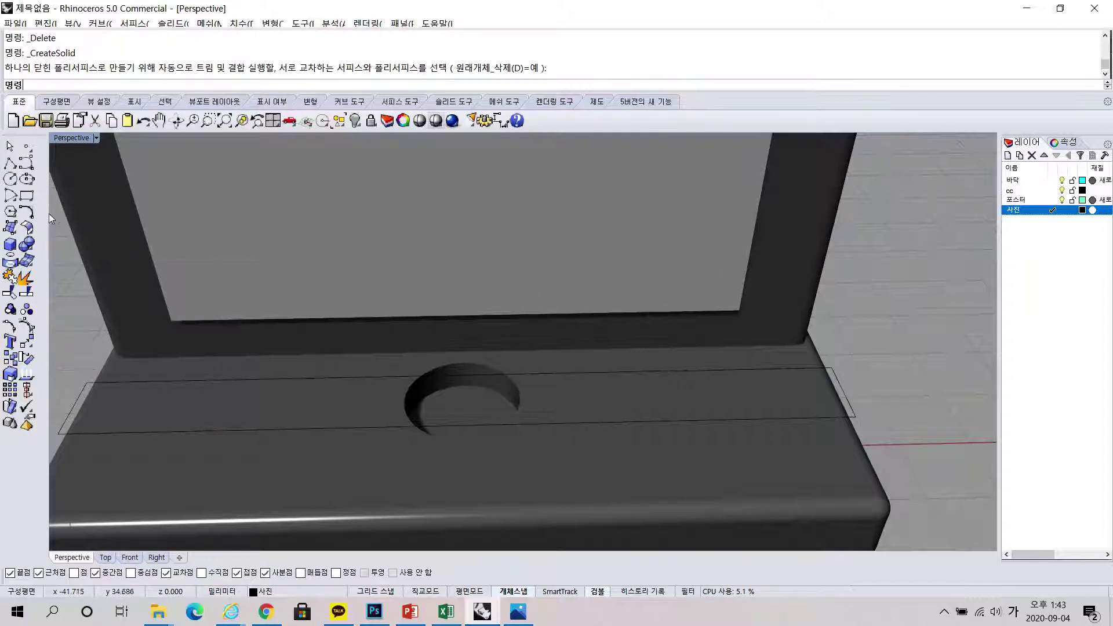
Step: Fillet the upper and lower circular edges of the base's hole with a radius of 0.2
{"action": "left_click", "coordinate": [32, 250]}
{"action": "left_click", "coordinate": [106, 265]}
{"action": "type", "text": "0.2"}
{"action": "key", "text": "Return"}
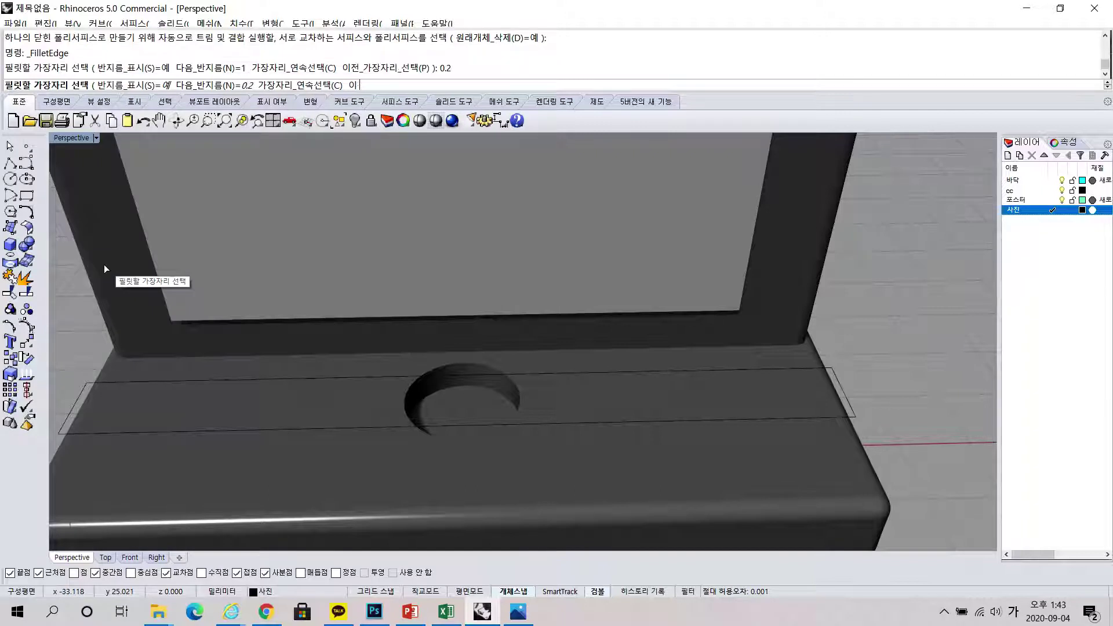
{"action": "left_click", "coordinate": [467, 363]}
{"action": "left_click", "coordinate": [470, 385]}
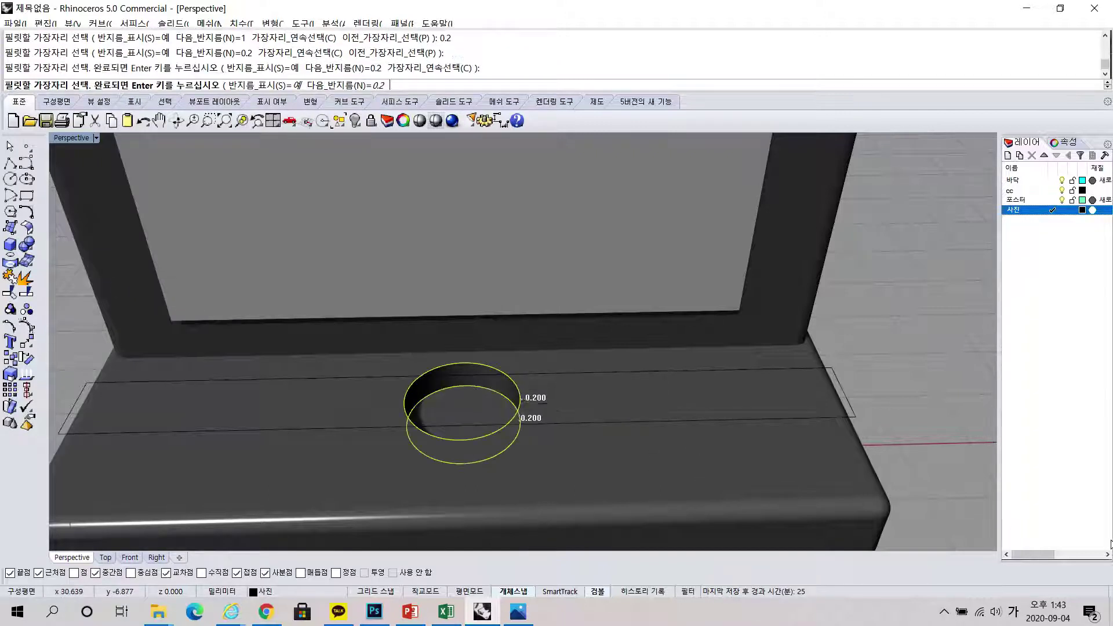
{"action": "key", "text": "Return"}
{"action": "key", "text": "Return"}
{"action": "right_click_drag", "start_coordinate": [648, 439], "coordinate": [477, 457]}
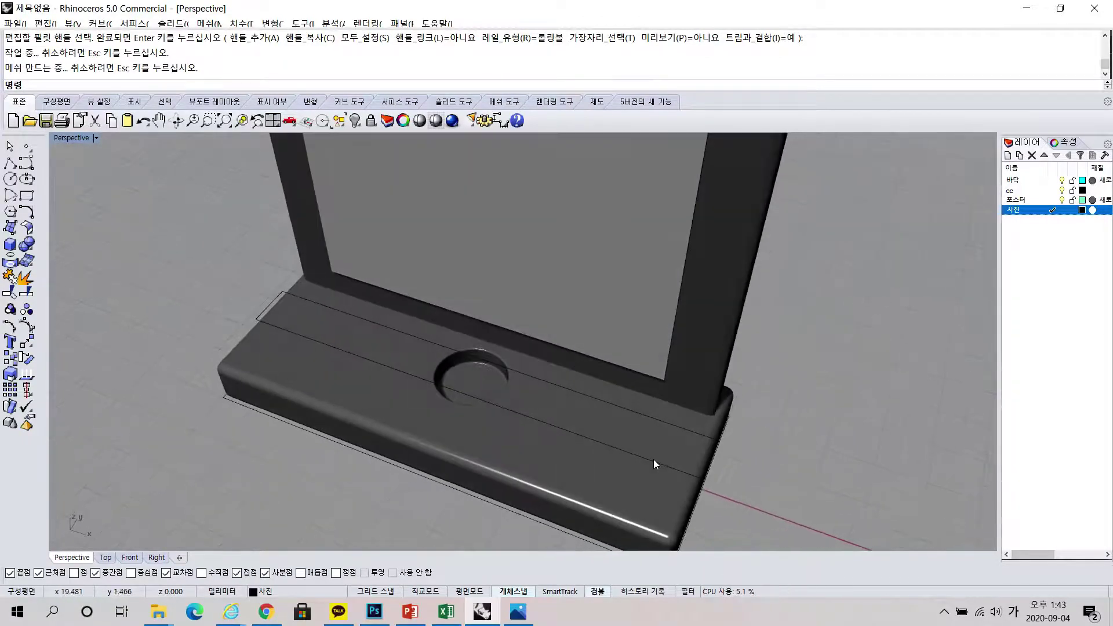
Step: Hide the cc layer and import the lipstick model 립스틱2.3dm from the Desktop folder
{"action": "left_click", "coordinate": [1062, 191]}
{"action": "right_click_drag", "start_coordinate": [743, 413], "coordinate": [513, 415]}
{"action": "left_click", "coordinate": [21, 22]}
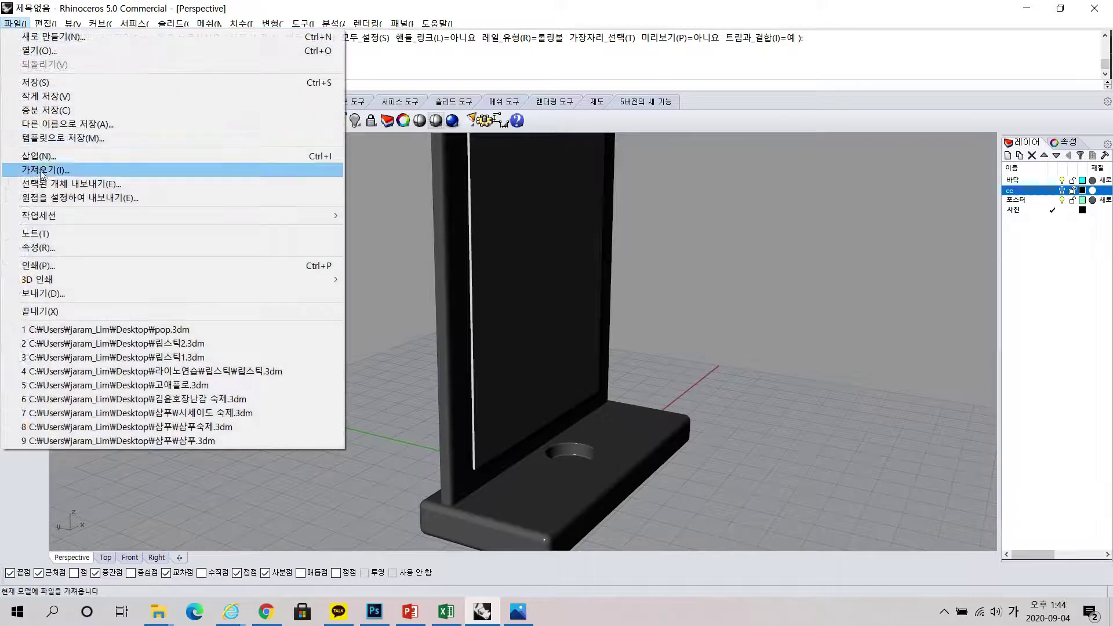
{"action": "left_click", "coordinate": [43, 171]}
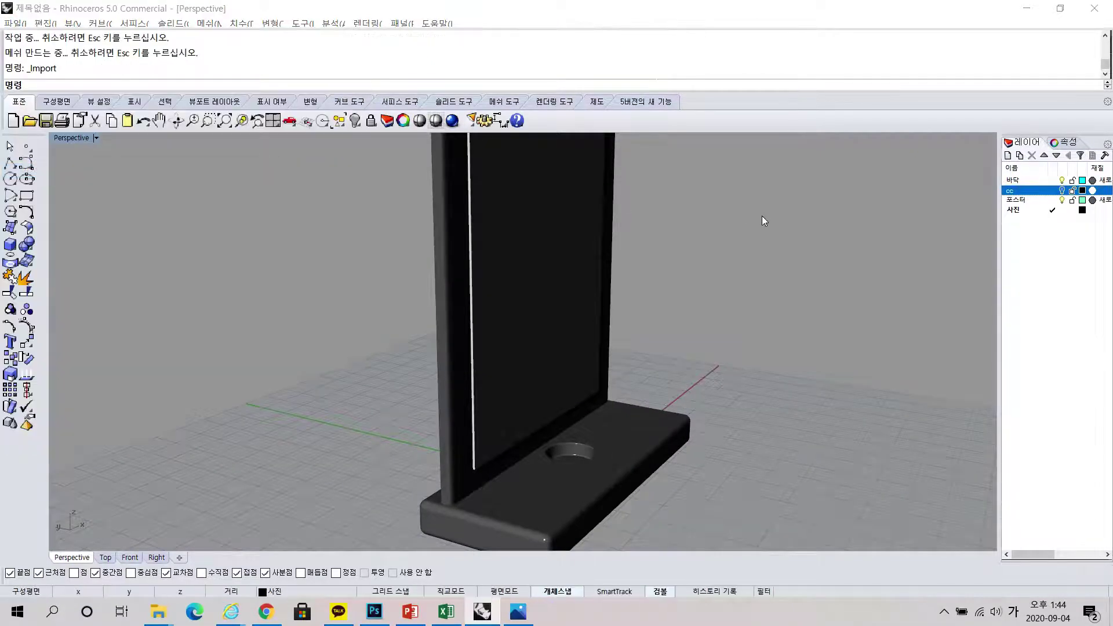
{"action": "scroll", "coordinate": [709, 296], "scroll_direction": "down", "scroll_amount": 5}
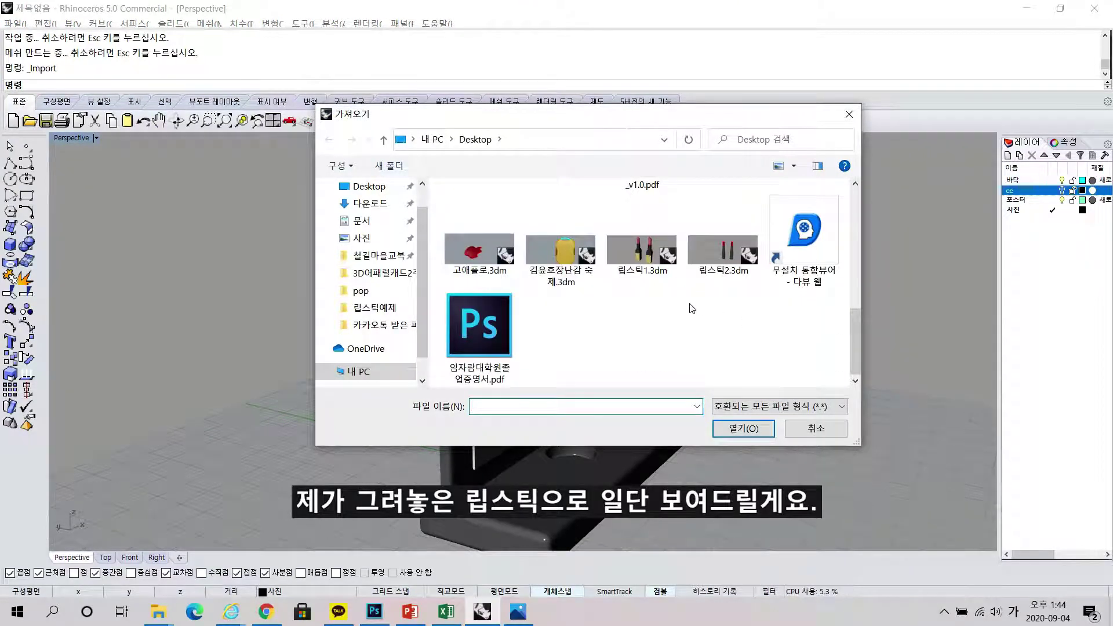
{"action": "double_click", "coordinate": [724, 255]}
Step: Move the imported lipstick models along the X axis so that they stand clear beside the POP stand
{"action": "right_click_drag", "start_coordinate": [833, 345], "coordinate": [723, 328]}
{"action": "scroll", "coordinate": [722, 343], "scroll_direction": "down", "scroll_amount": 7}
{"action": "left_click_drag", "start_coordinate": [724, 328], "coordinate": [890, 332]}
{"action": "left_click", "coordinate": [847, 445]}
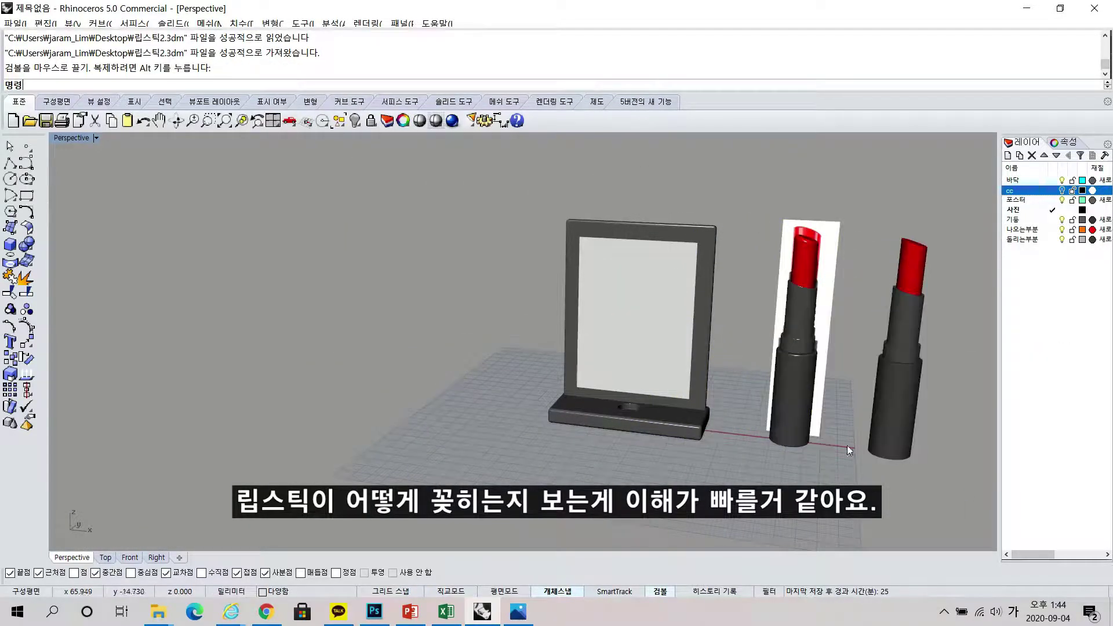
Step: Delete the white picture plane behind the imported lipstick
{"action": "left_click", "coordinate": [831, 271]}
{"action": "right_click_drag", "start_coordinate": [863, 392], "coordinate": [800, 308]}
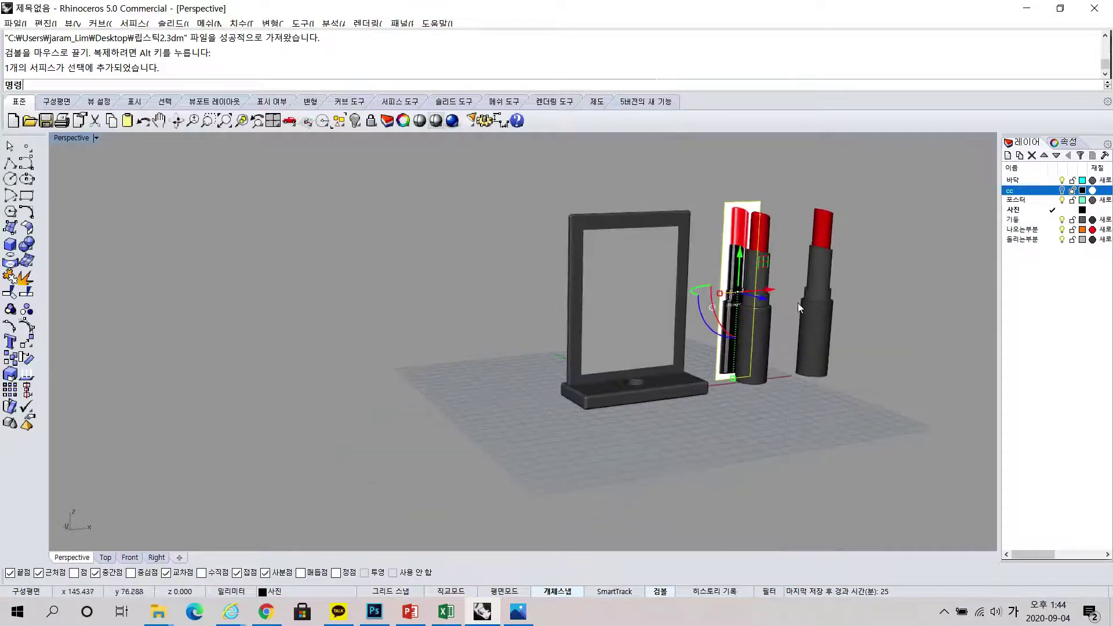
{"action": "key", "text": "Delete"}
Step: Compare the filleted and unfilleted edges of the two imported lipsticks up close
{"action": "left_click", "coordinate": [818, 255]}
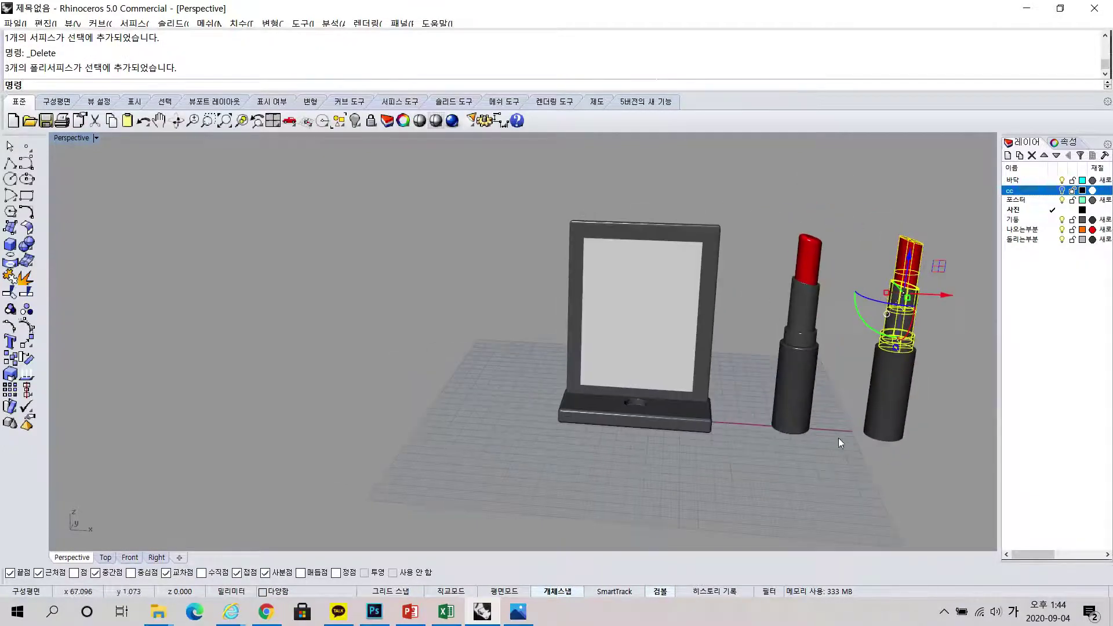
{"action": "left_click", "coordinate": [858, 438]}
{"action": "right_click_drag", "start_coordinate": [875, 439], "coordinate": [760, 400]}
{"action": "scroll", "coordinate": [673, 408], "scroll_direction": "up", "scroll_amount": 7}
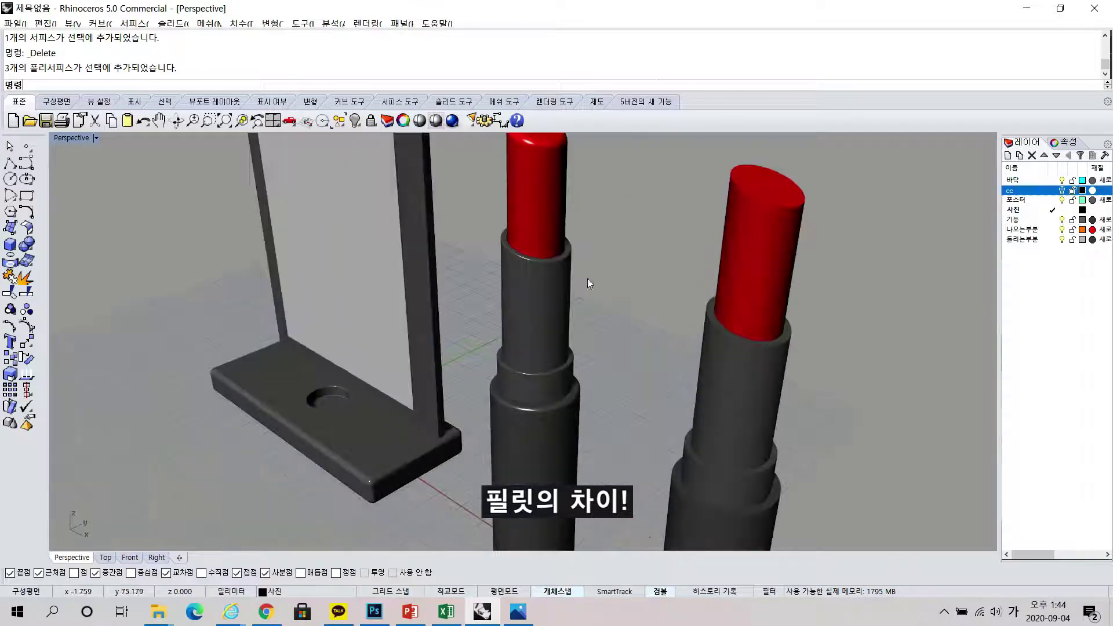
{"action": "right_click_drag", "start_coordinate": [526, 186], "coordinate": [552, 216]}
{"action": "right_click_drag", "start_coordinate": [631, 351], "coordinate": [800, 325]}
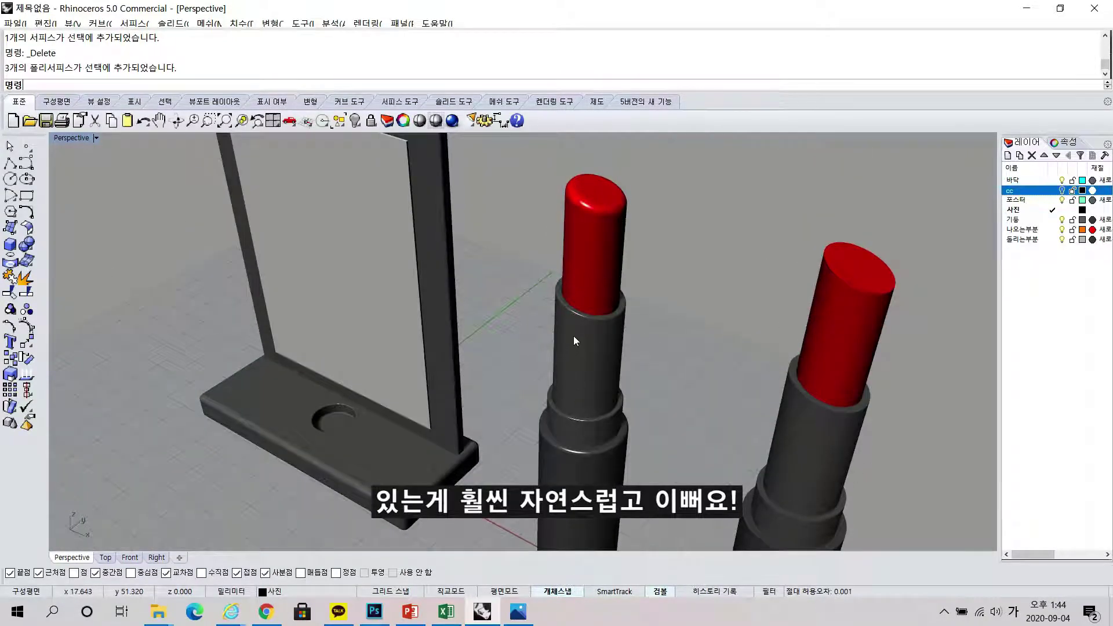
{"action": "right_click_drag", "start_coordinate": [588, 207], "coordinate": [616, 312]}
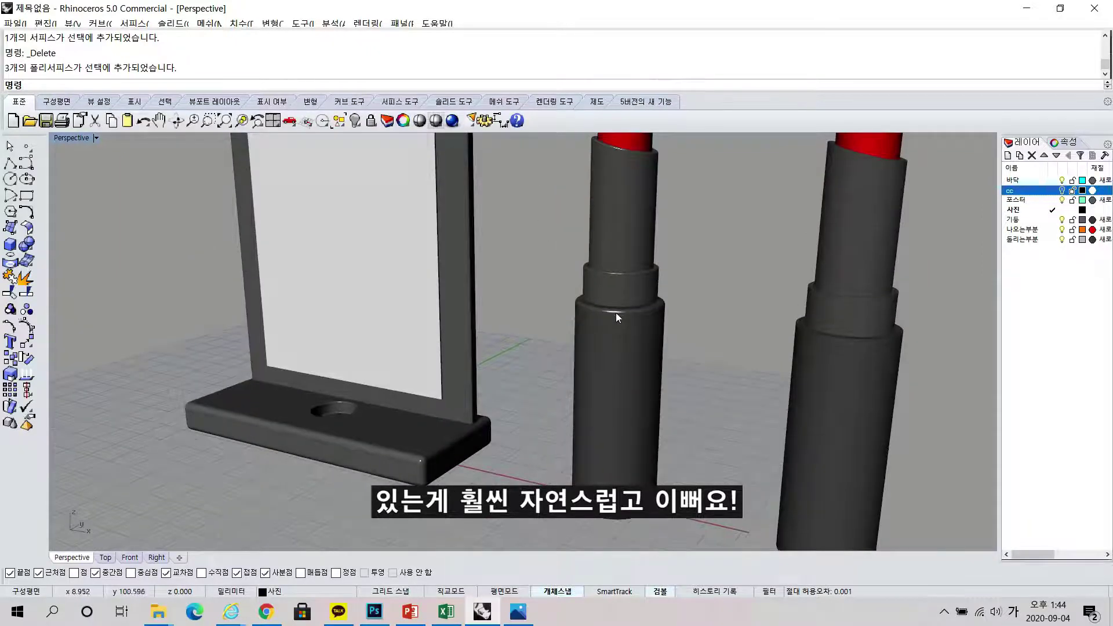
Step: Delete the lipstick without fillets and group the four parts of the remaining one
{"action": "scroll", "coordinate": [666, 301], "scroll_direction": "down", "scroll_amount": 5}
{"action": "left_click_drag", "start_coordinate": [858, 392], "coordinate": [879, 434]}
{"action": "key", "text": "Delete"}
{"action": "left_click_drag", "start_coordinate": [750, 393], "coordinate": [746, 409]}
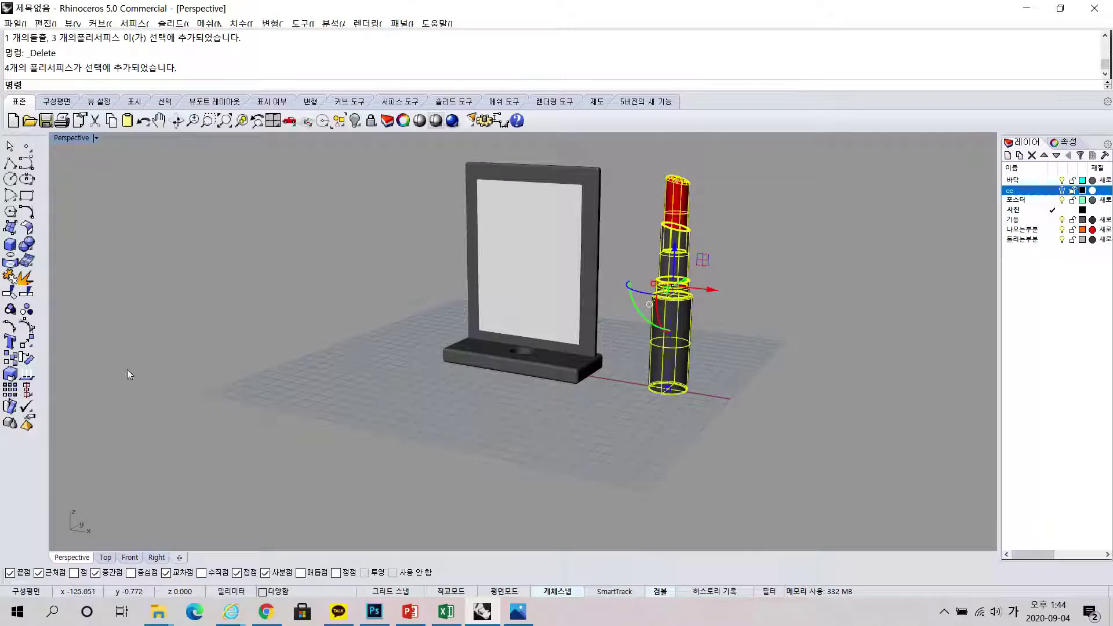
{"action": "left_click", "coordinate": [9, 310]}
{"action": "right_click_drag", "start_coordinate": [622, 411], "coordinate": [711, 311]}
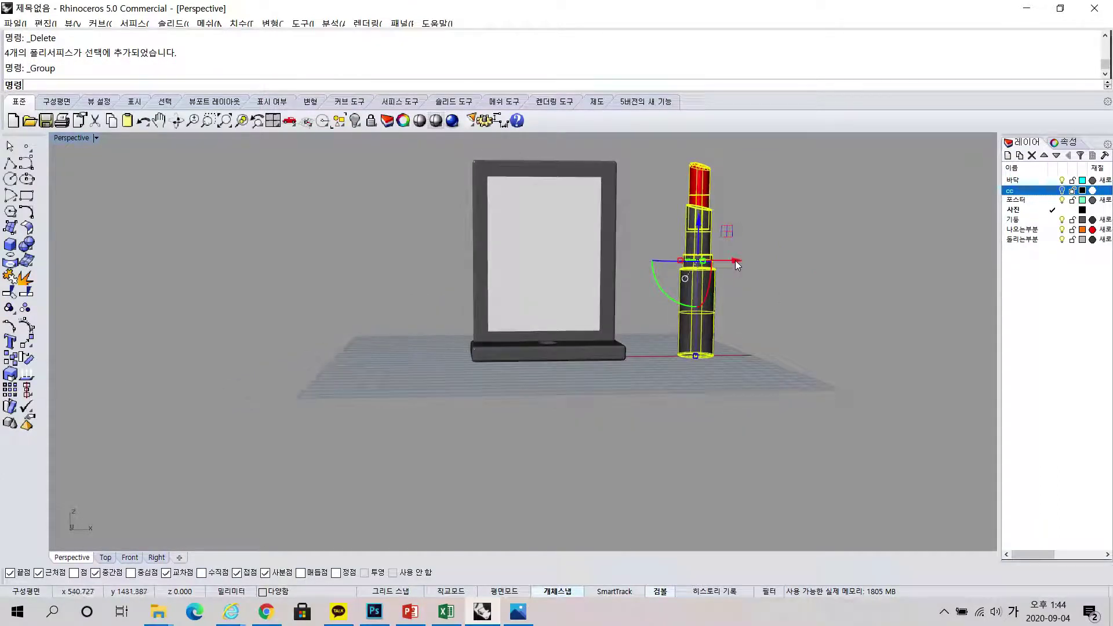
Step: Scale the grouped lipstick down uniformly in the Front view and move it over the recess at the base's centre
{"action": "left_click", "coordinate": [604, 267]}
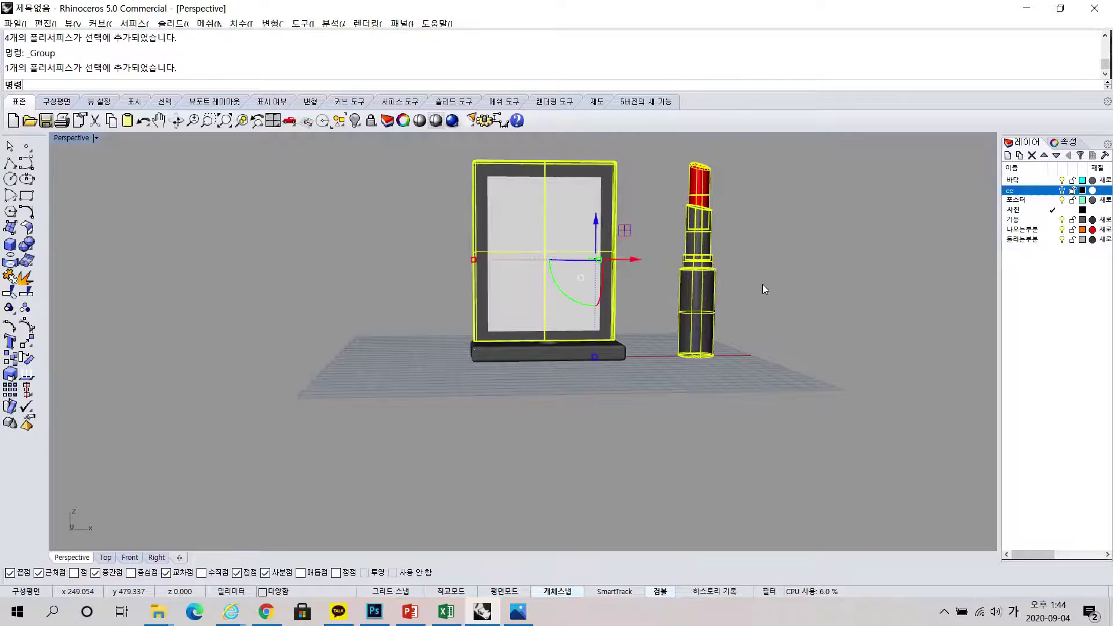
{"action": "left_click", "coordinate": [707, 274]}
{"action": "left_click", "coordinate": [130, 557]}
{"action": "scroll", "coordinate": [690, 365], "scroll_direction": "down", "scroll_amount": 5}
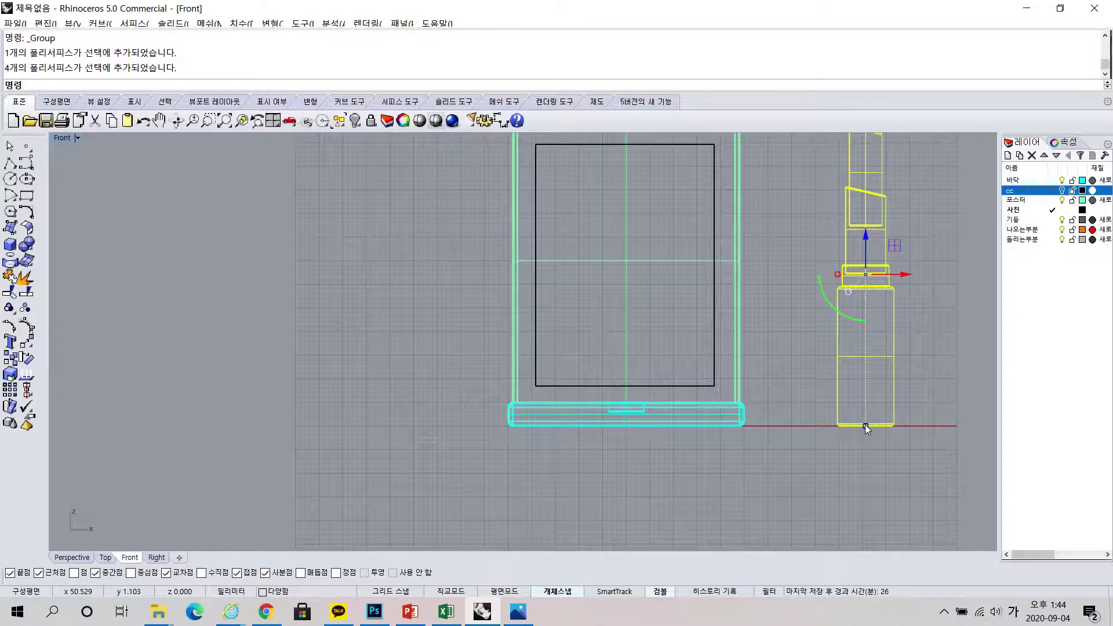
{"action": "left_click_drag", "start_coordinate": [864, 426], "coordinate": [866, 340]}
{"action": "left_click_drag", "start_coordinate": [905, 277], "coordinate": [668, 280]}
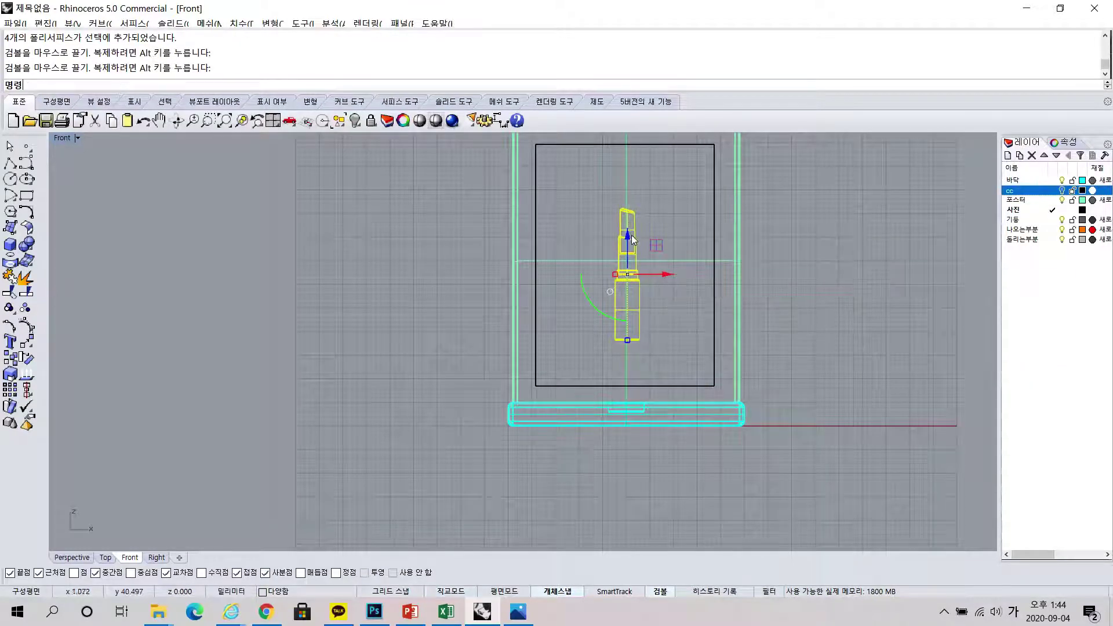
{"action": "left_click_drag", "start_coordinate": [629, 243], "coordinate": [627, 309]}
Step: Lower the lipstick in the Front view so that its bottom sits inside the recess of the base
{"action": "scroll", "coordinate": [634, 387], "scroll_direction": "up", "scroll_amount": 4}
{"action": "scroll", "coordinate": [635, 385], "scroll_direction": "up", "scroll_amount": 4}
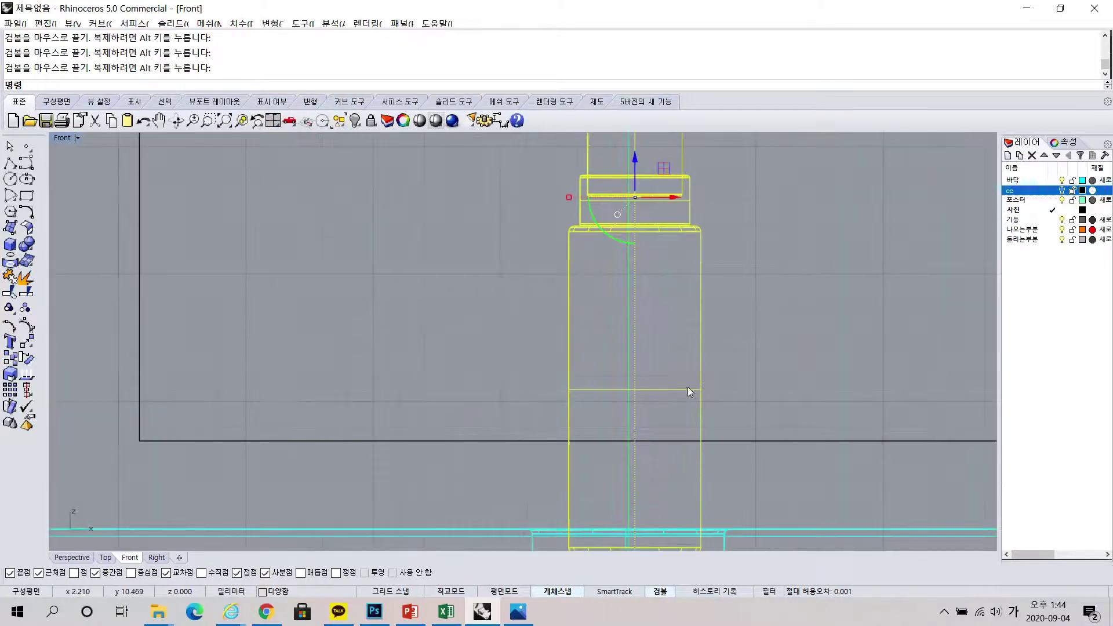
{"action": "right_click_drag", "start_coordinate": [763, 349], "coordinate": [727, 358]}
{"action": "left_click_drag", "start_coordinate": [634, 203], "coordinate": [631, 308]}
{"action": "right_click_drag", "start_coordinate": [654, 432], "coordinate": [588, 430]}
{"action": "left_click_drag", "start_coordinate": [592, 429], "coordinate": [596, 444]}
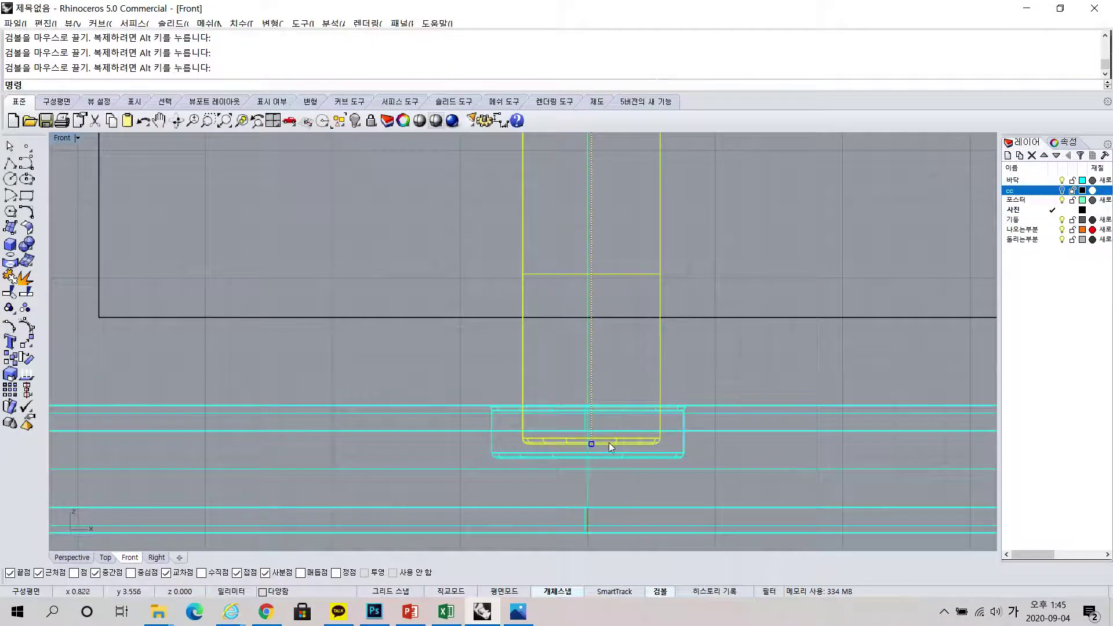
{"action": "left_click", "coordinate": [608, 442]}
Step: Enlarge the lipstick slightly and adjust its position over the centre of the recess
{"action": "scroll", "coordinate": [643, 309], "scroll_direction": "down", "scroll_amount": 2}
{"action": "right_click_drag", "start_coordinate": [601, 191], "coordinate": [604, 353]}
{"action": "left_click_drag", "start_coordinate": [610, 276], "coordinate": [612, 547]}
{"action": "scroll", "coordinate": [616, 477], "scroll_direction": "down", "scroll_amount": 4}
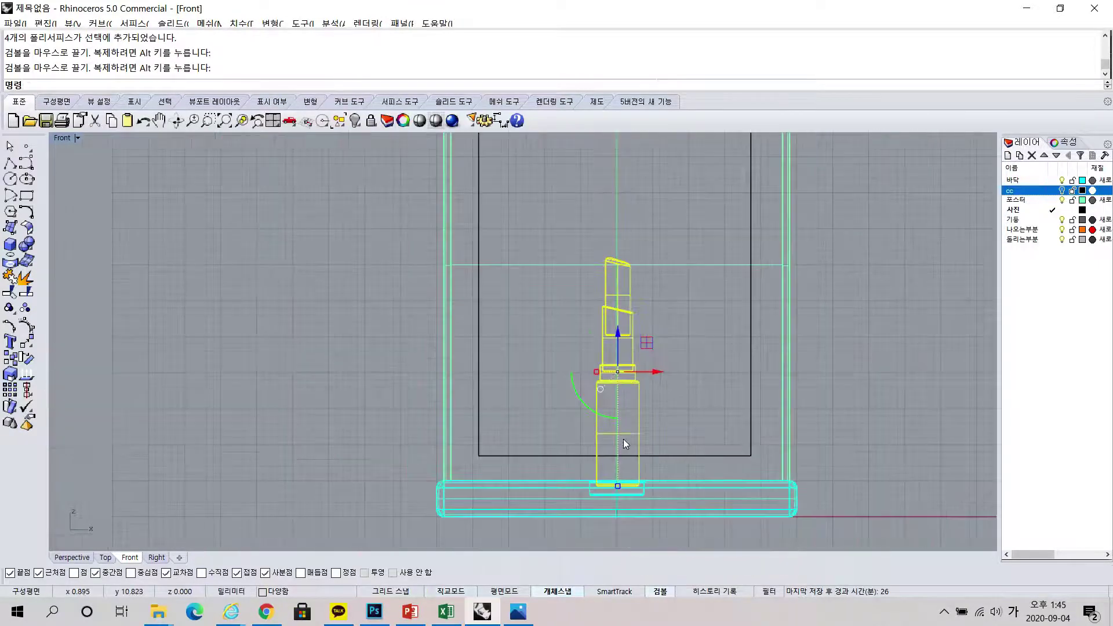
{"action": "left_click", "coordinate": [700, 444]}
Step: Align the bottom of the grouped lipstick with the floor of the recess in the Front view
{"action": "left_click", "coordinate": [87, 555]}
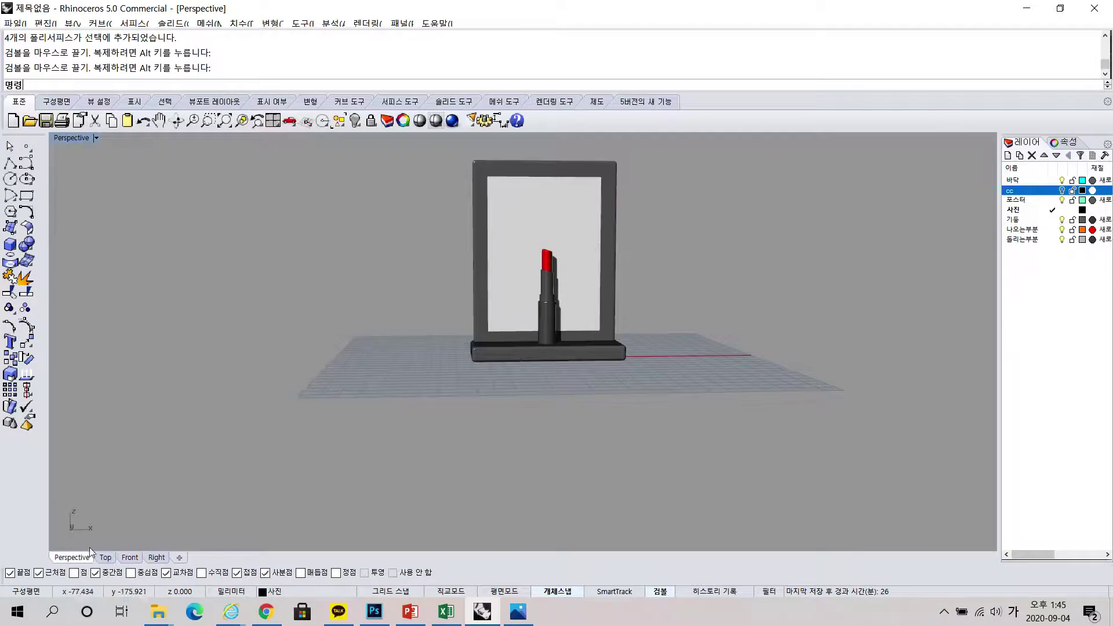
{"action": "scroll", "coordinate": [545, 348], "scroll_direction": "up", "scroll_amount": 5}
{"action": "right_click_drag", "start_coordinate": [647, 374], "coordinate": [582, 350]}
{"action": "left_click", "coordinate": [582, 350]}
{"action": "scroll", "coordinate": [588, 397], "scroll_direction": "up", "scroll_amount": 3}
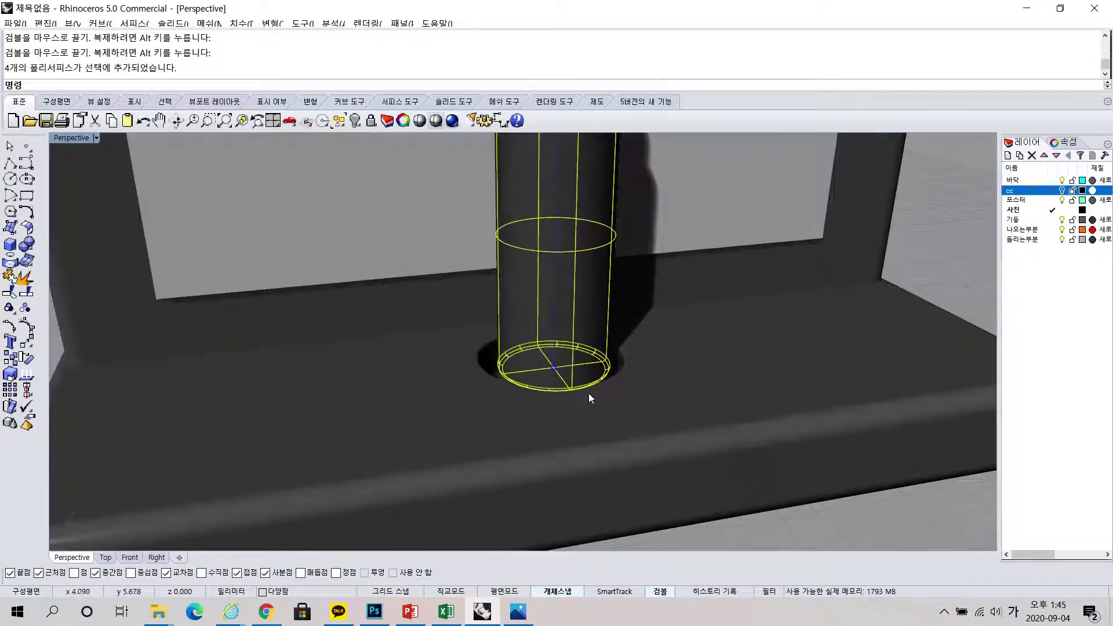
{"action": "left_click", "coordinate": [129, 557]}
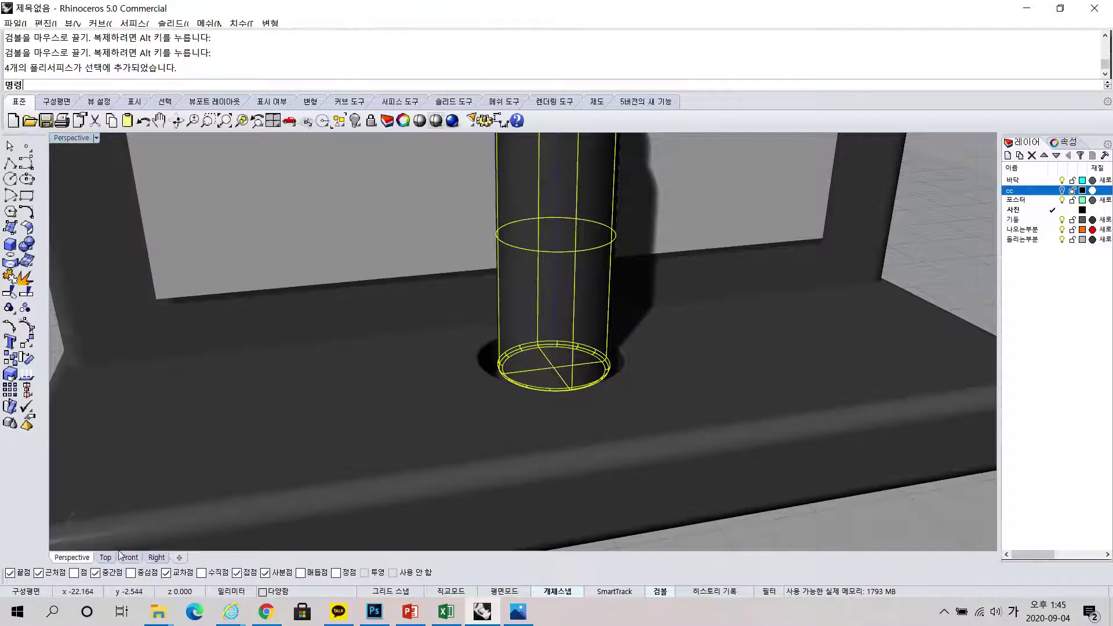
{"action": "left_click", "coordinate": [30, 393]}
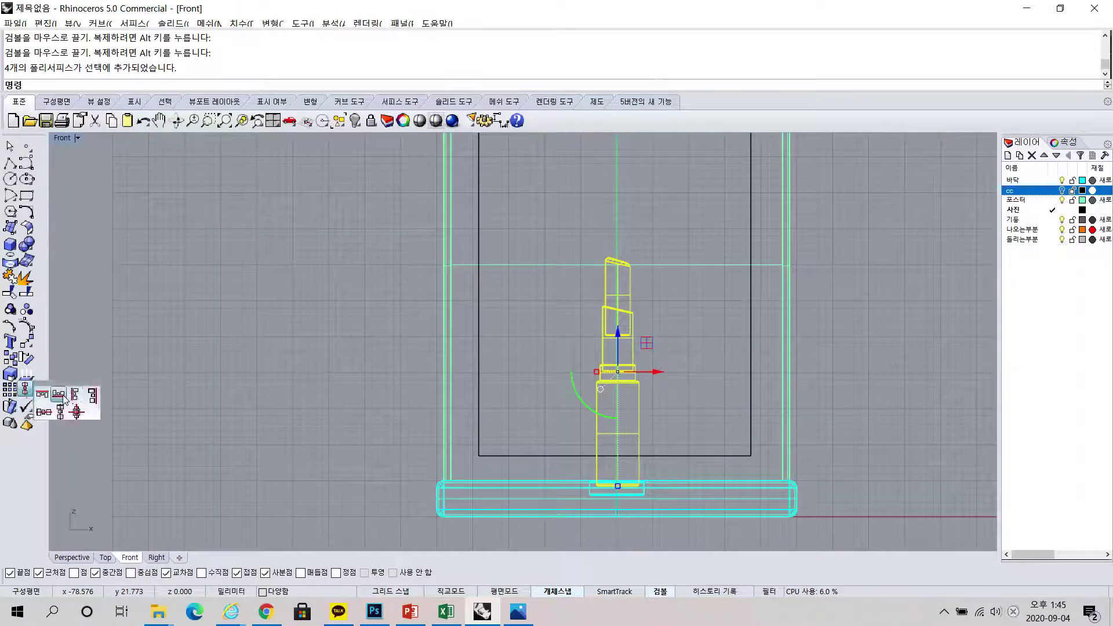
{"action": "left_click", "coordinate": [60, 397]}
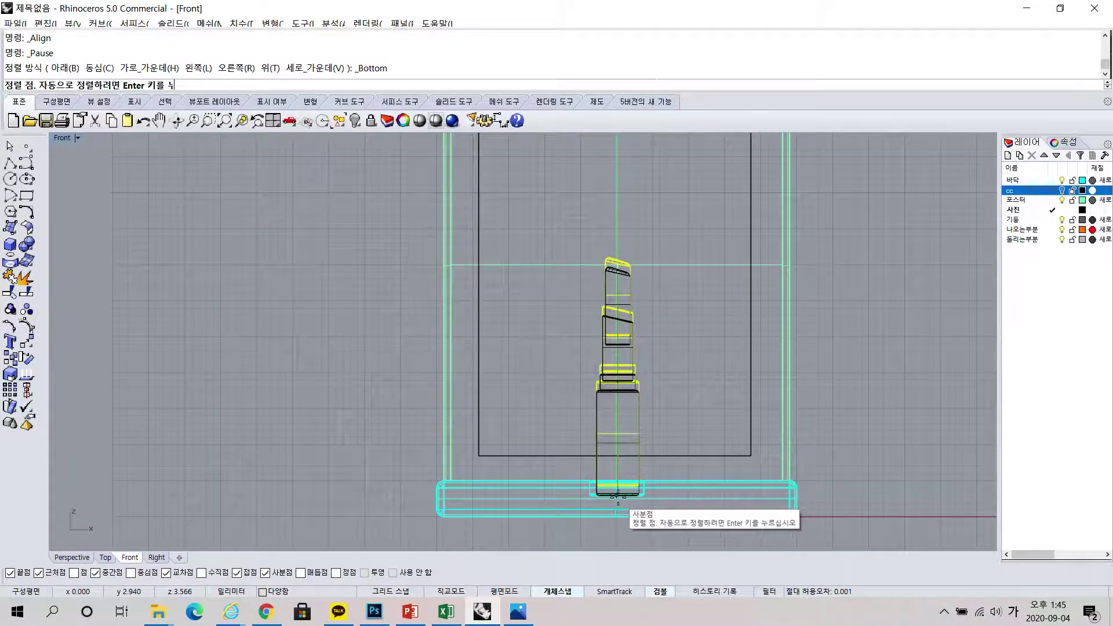
{"action": "scroll", "coordinate": [621, 513], "scroll_direction": "up", "scroll_amount": 2}
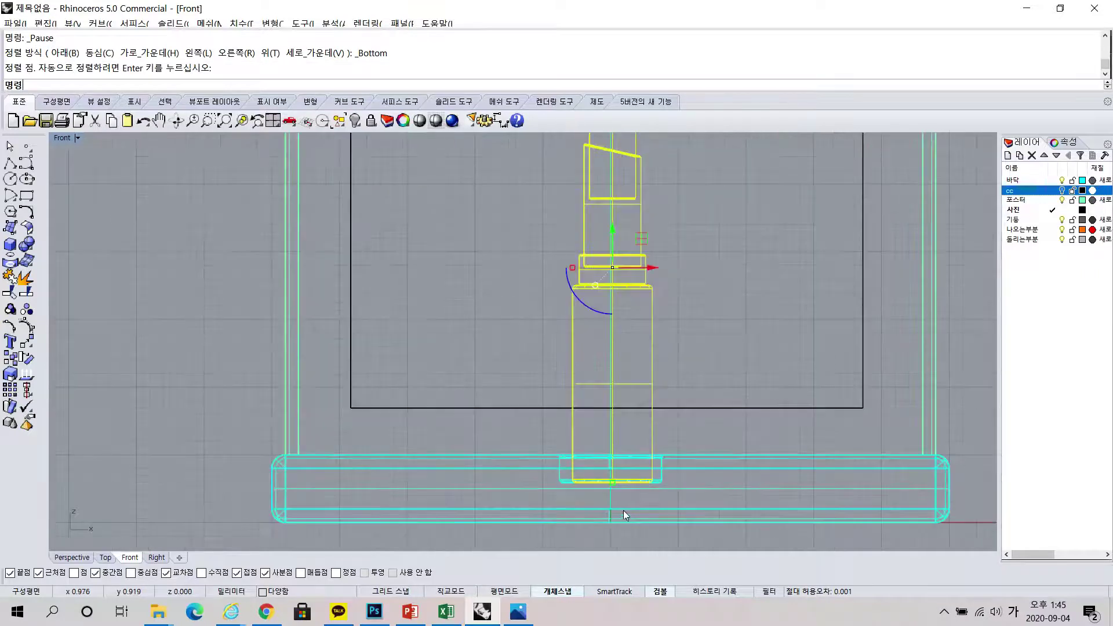
{"action": "scroll", "coordinate": [617, 499], "scroll_direction": "up", "scroll_amount": 3}
{"action": "scroll", "coordinate": [612, 489], "scroll_direction": "up", "scroll_amount": 3}
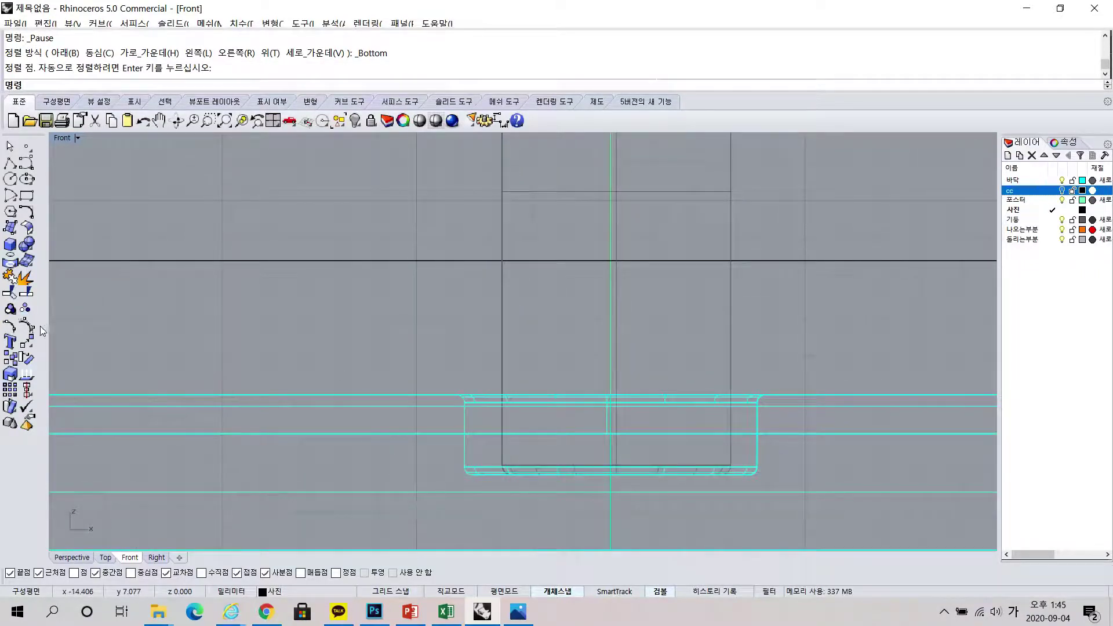
Step: Adjust the lipstick slightly in the vertical direction in the Front view and deselect it
{"action": "left_click", "coordinate": [731, 447]}
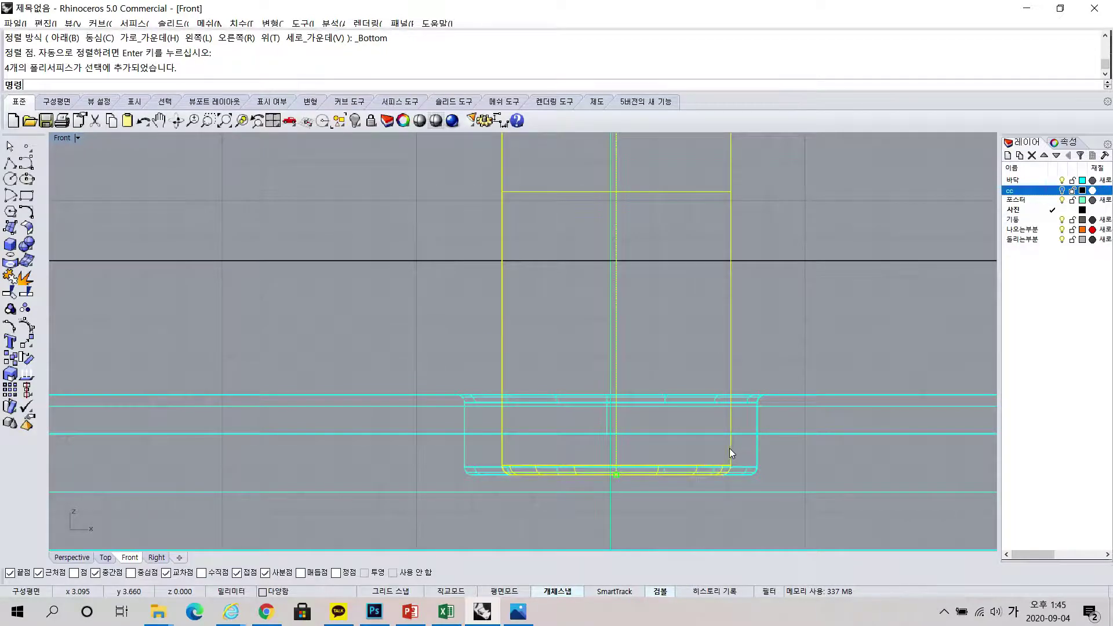
{"action": "right_click_drag", "start_coordinate": [684, 224], "coordinate": [646, 229]}
{"action": "scroll", "coordinate": [680, 257], "scroll_direction": "down", "scroll_amount": 2}
{"action": "scroll", "coordinate": [654, 290], "scroll_direction": "down", "scroll_amount": 2}
{"action": "scroll", "coordinate": [639, 237], "scroll_direction": "up", "scroll_amount": 1}
{"action": "left_click_drag", "start_coordinate": [645, 149], "coordinate": [643, 152]}
{"action": "key", "text": "Escape"}
{"action": "right_click_drag", "start_coordinate": [670, 406], "coordinate": [374, 396]}
{"action": "scroll", "coordinate": [373, 403], "scroll_direction": "down", "scroll_amount": 5}
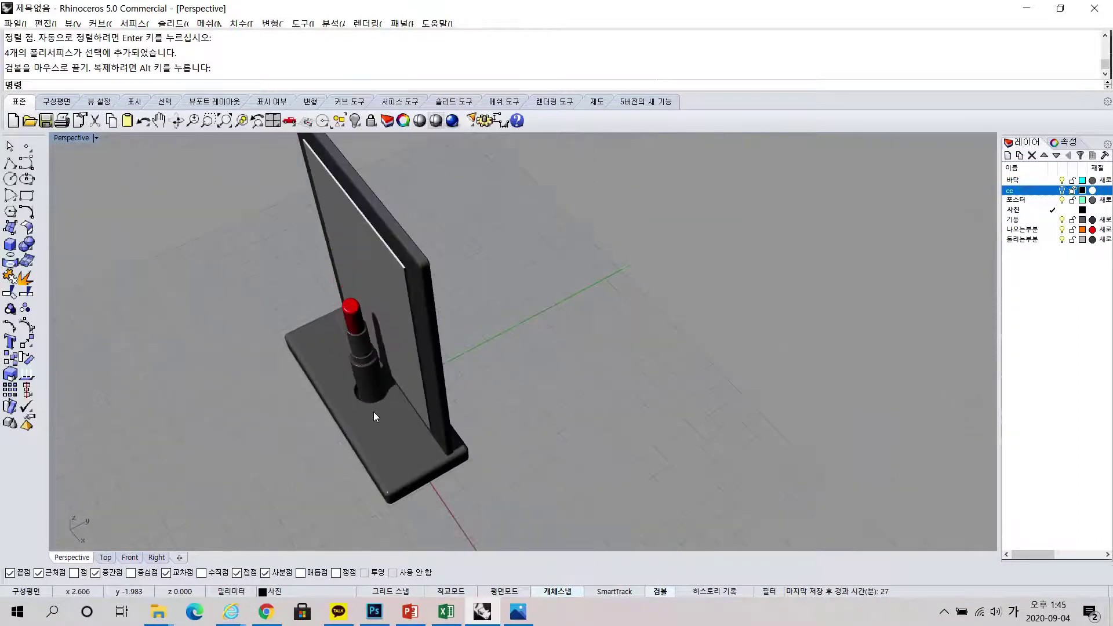
Step: Enlarge the lipstick until its case nearly fills the width of the recess, and adjust its height
{"action": "left_click", "coordinate": [366, 367]}
{"action": "scroll", "coordinate": [394, 405], "scroll_direction": "up", "scroll_amount": 3}
{"action": "right_click_drag", "start_coordinate": [477, 328], "coordinate": [508, 315]}
{"action": "scroll", "coordinate": [498, 304], "scroll_direction": "up", "scroll_amount": 8}
{"action": "scroll", "coordinate": [460, 346], "scroll_direction": "up", "scroll_amount": 5}
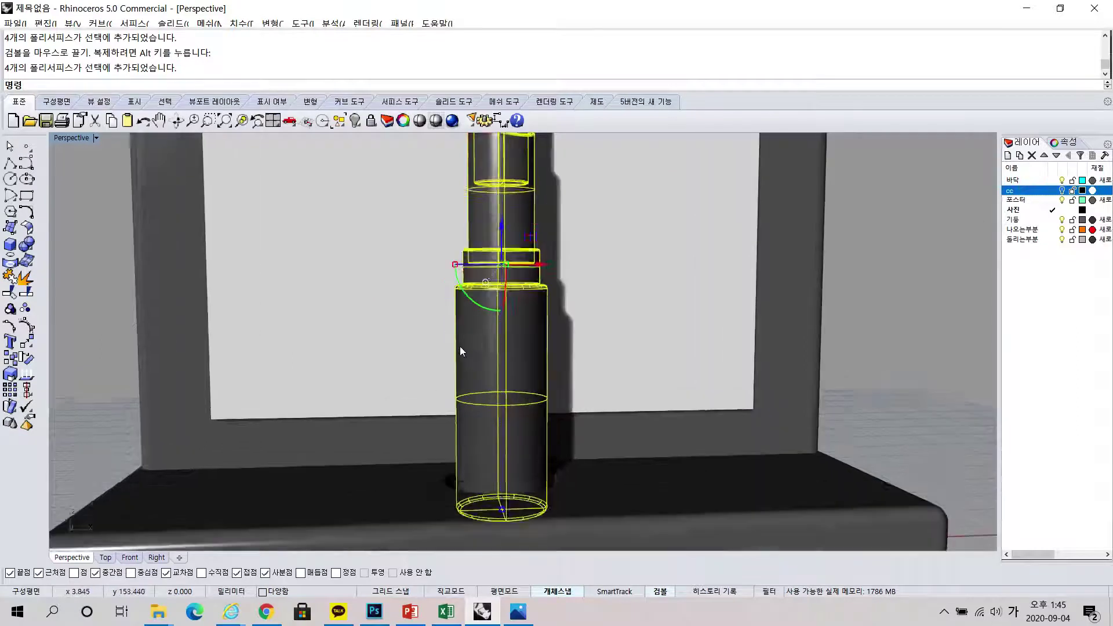
{"action": "left_click_drag", "start_coordinate": [453, 244], "coordinate": [444, 243]}
{"action": "left_click_drag", "start_coordinate": [508, 207], "coordinate": [511, 189]}
Step: Align the bottom of the enlarged lipstick with the recess floor in the Front view
{"action": "left_click", "coordinate": [130, 557]}
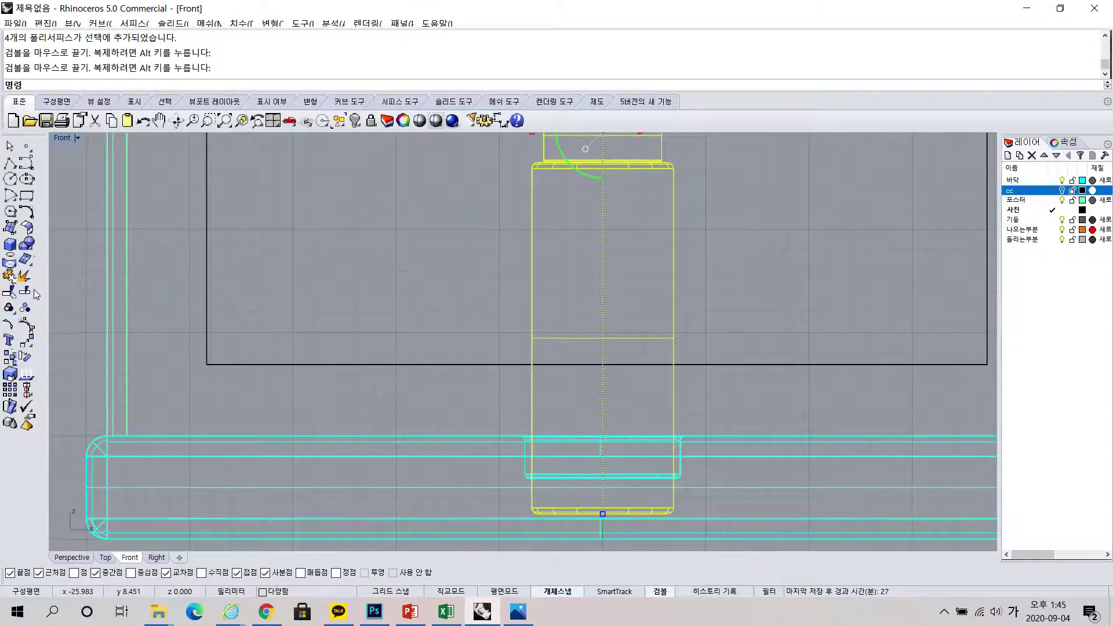
{"action": "left_click", "coordinate": [30, 394]}
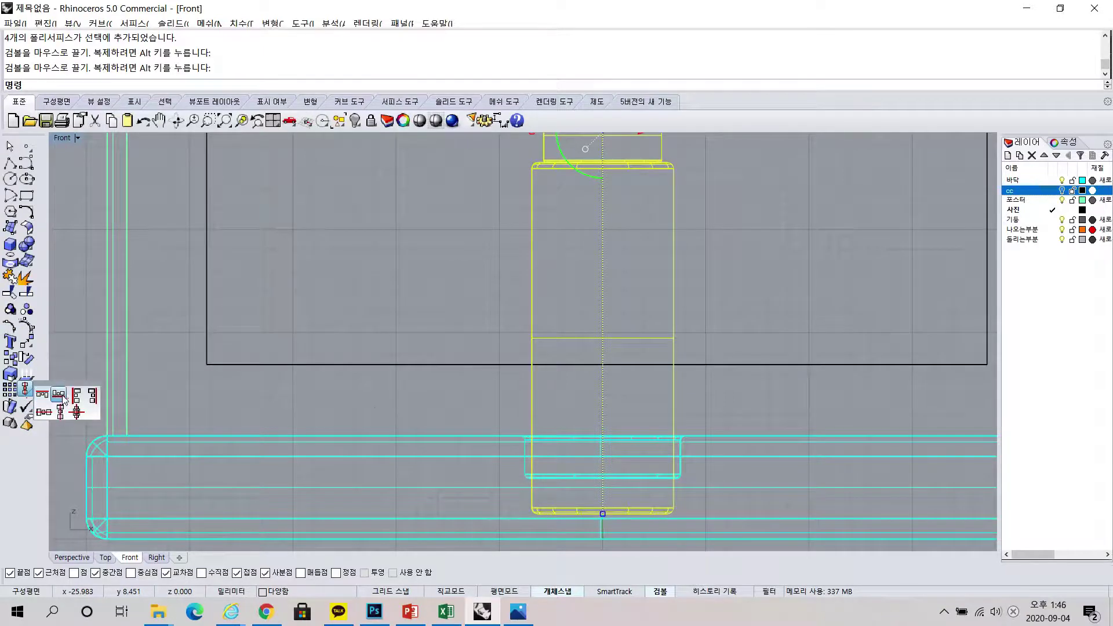
{"action": "left_click", "coordinate": [44, 396]}
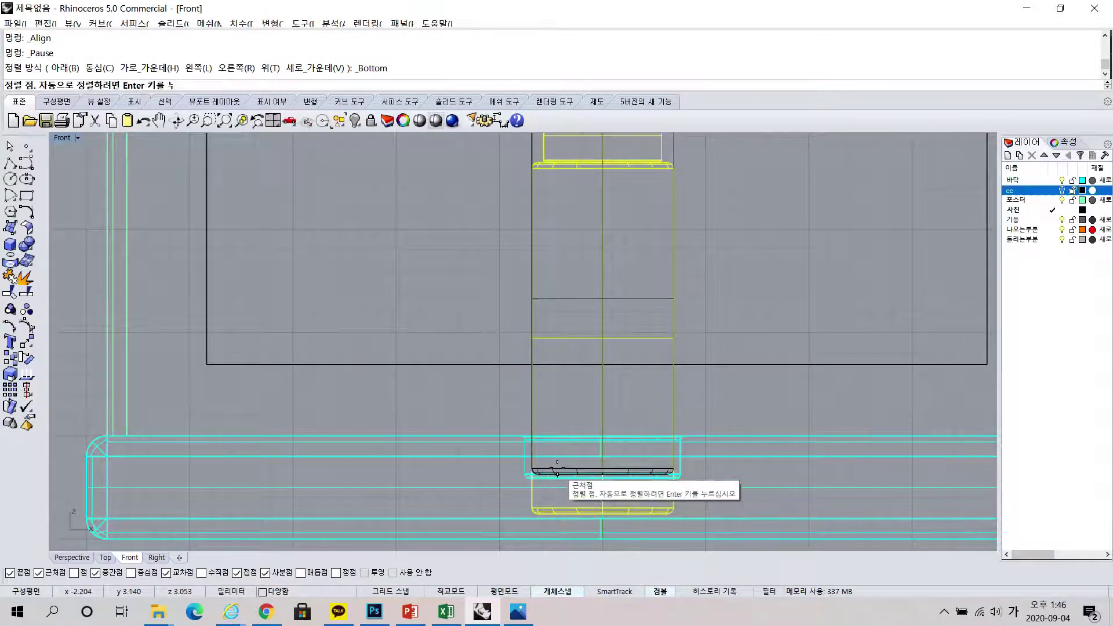
{"action": "left_click", "coordinate": [558, 472]}
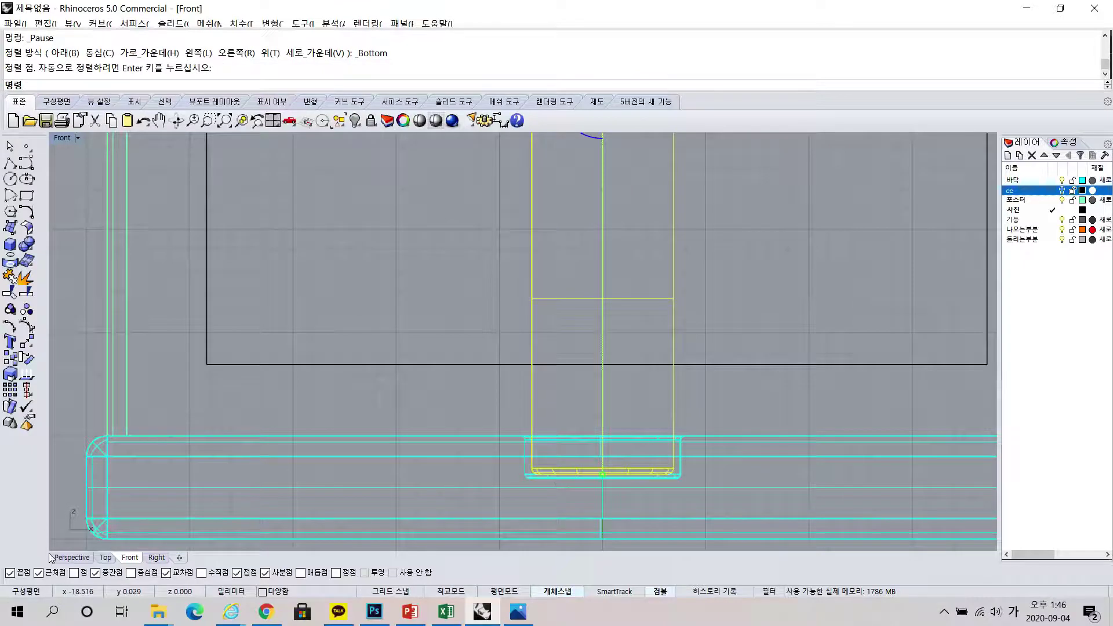
Step: Examine in the Perspective view how the lipstick fits into the base's recess in front of the picture plate
{"action": "left_click", "coordinate": [72, 557]}
{"action": "right_click_drag", "start_coordinate": [492, 432], "coordinate": [583, 475]}
{"action": "left_click", "coordinate": [886, 402]}
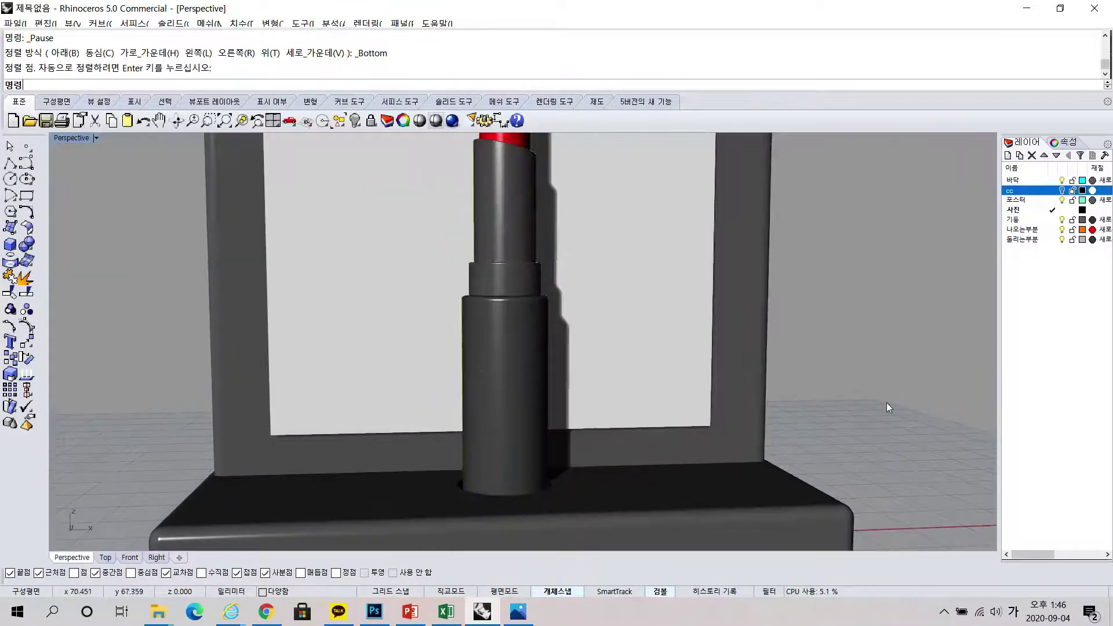
{"action": "scroll", "coordinate": [820, 455], "scroll_direction": "up", "scroll_amount": 3}
{"action": "scroll", "coordinate": [820, 455], "scroll_direction": "down", "scroll_amount": 10}
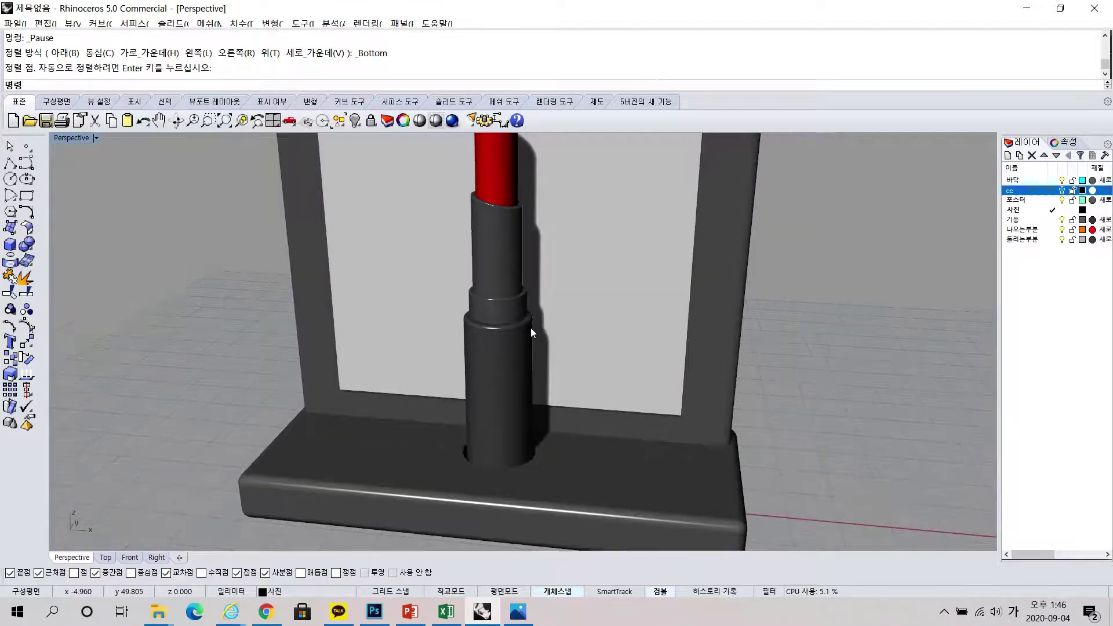
{"action": "right_click_drag", "start_coordinate": [530, 328], "coordinate": [542, 407]}
{"action": "scroll", "coordinate": [580, 351], "scroll_direction": "down", "scroll_amount": 5}
{"action": "right_click_drag", "start_coordinate": [667, 471], "coordinate": [585, 431]}
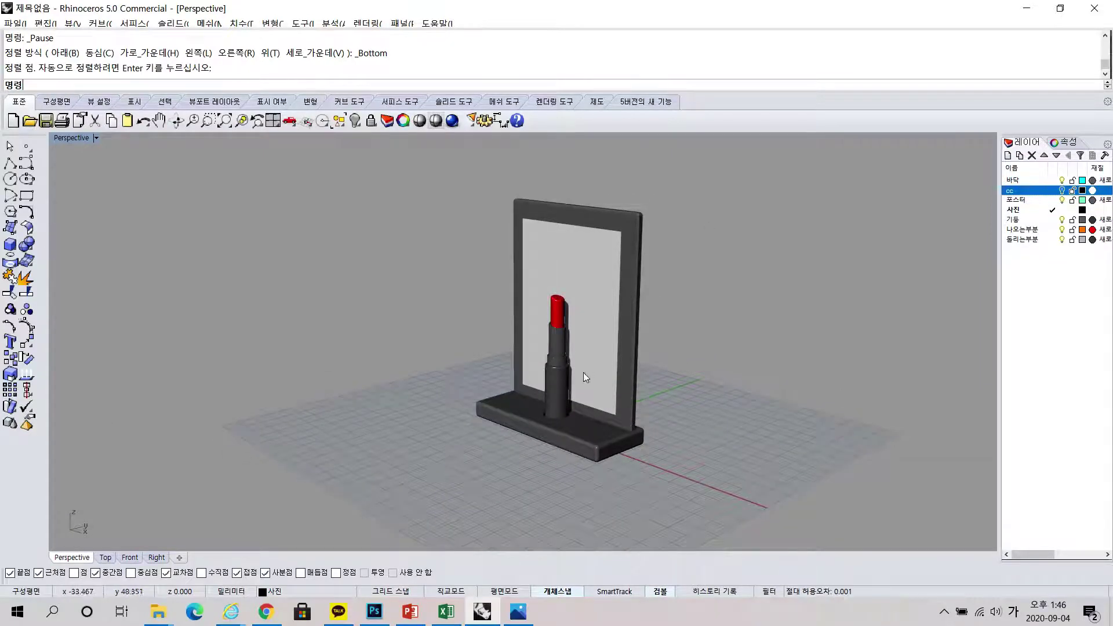
Step: Delete the grouped lipstick from the stand, leaving the recess in the base empty
{"action": "left_click", "coordinate": [563, 394]}
{"action": "key", "text": "Delete"}
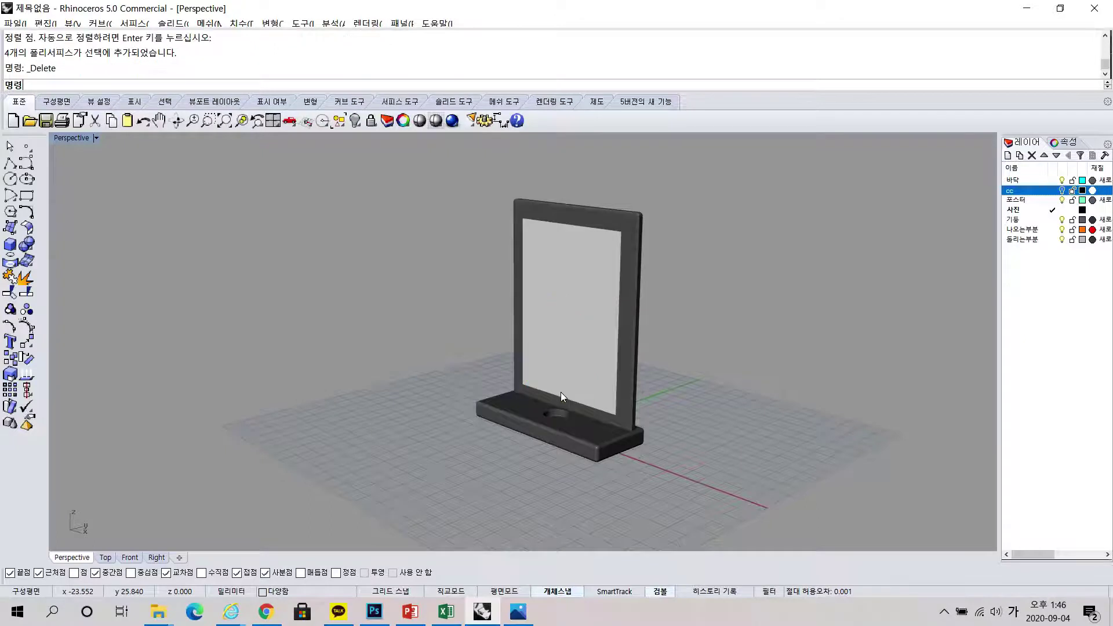
{"action": "right_click_drag", "start_coordinate": [590, 420], "coordinate": [548, 409]}
{"action": "scroll", "coordinate": [596, 411], "scroll_direction": "up", "scroll_amount": 5}
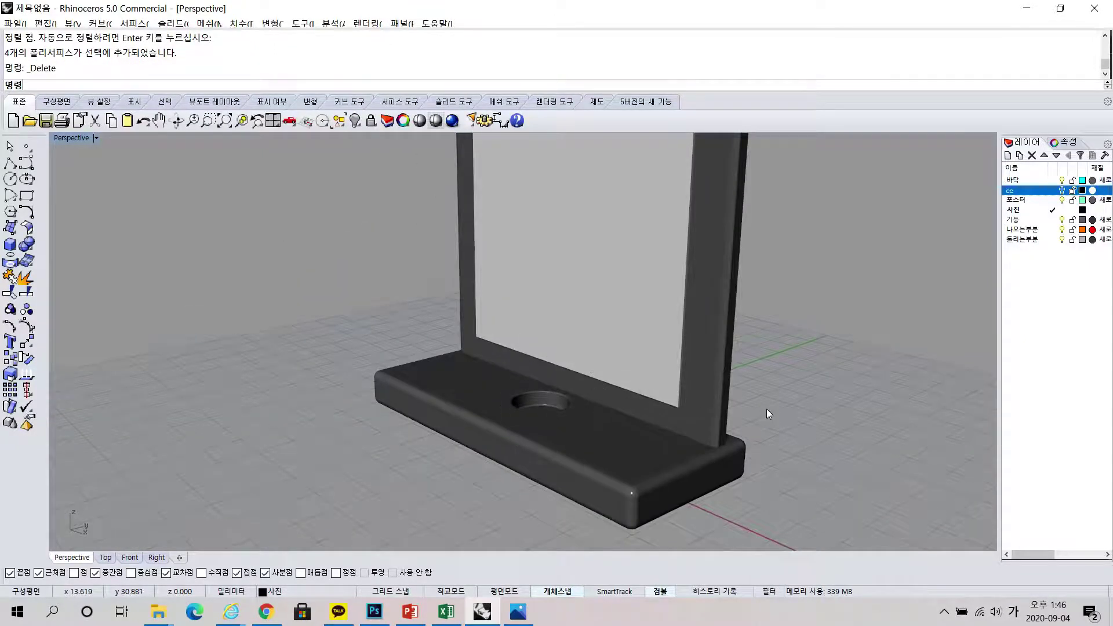
{"action": "scroll", "coordinate": [651, 359], "scroll_direction": "down", "scroll_amount": 5}
{"action": "right_click_drag", "start_coordinate": [649, 357], "coordinate": [661, 333]}
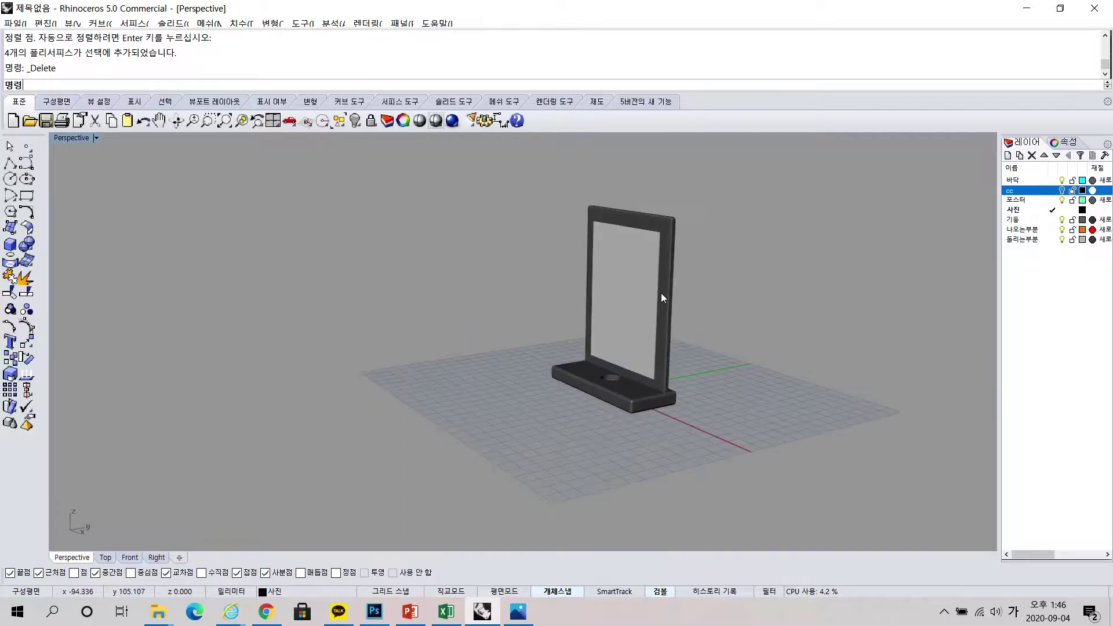